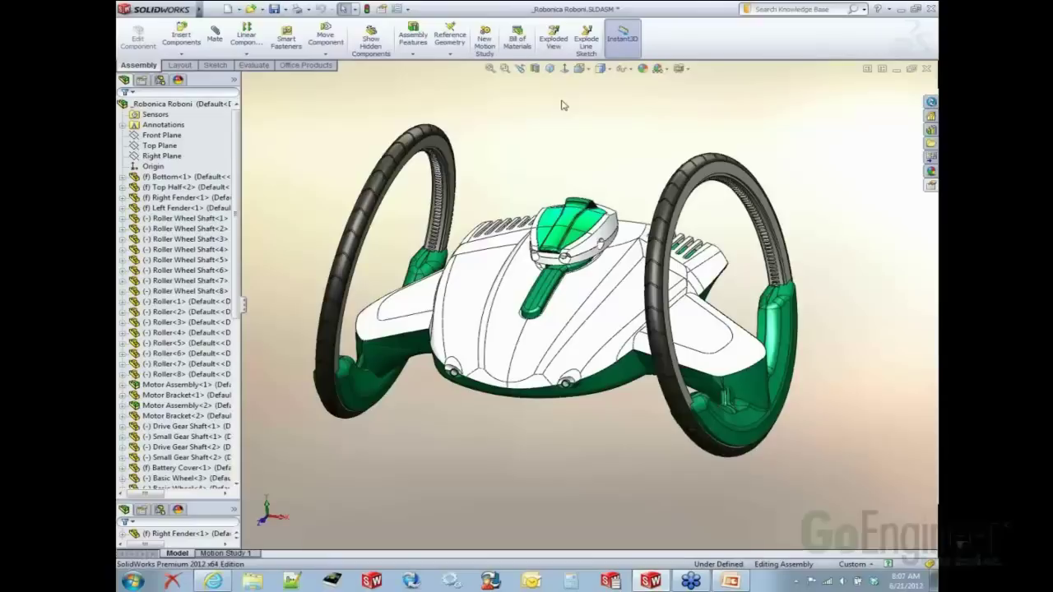
Step: Open the Top Half component of the assembly as a separate part for editing
click(480, 278)
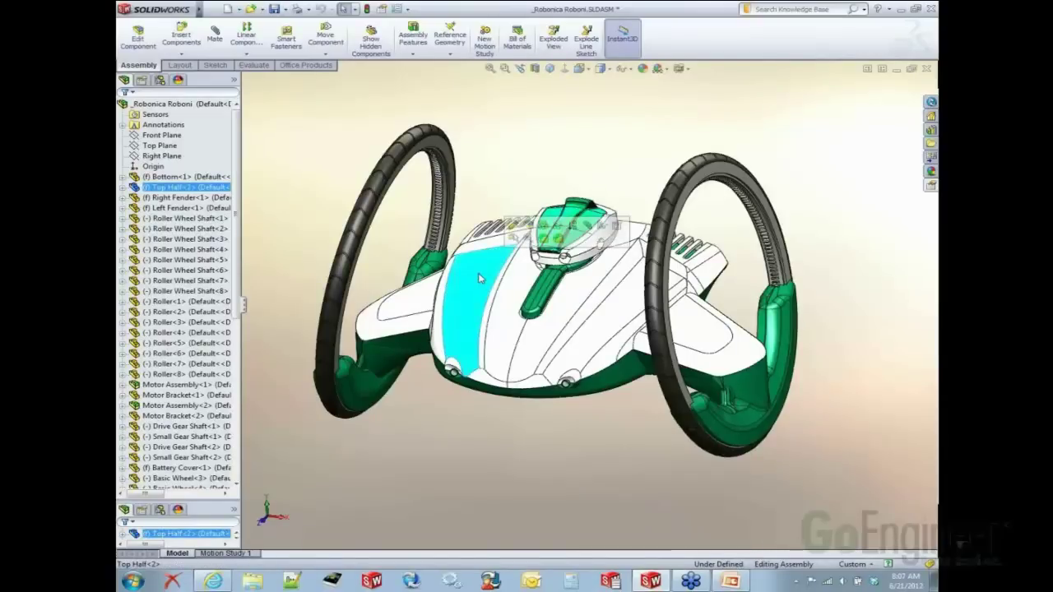
click(514, 225)
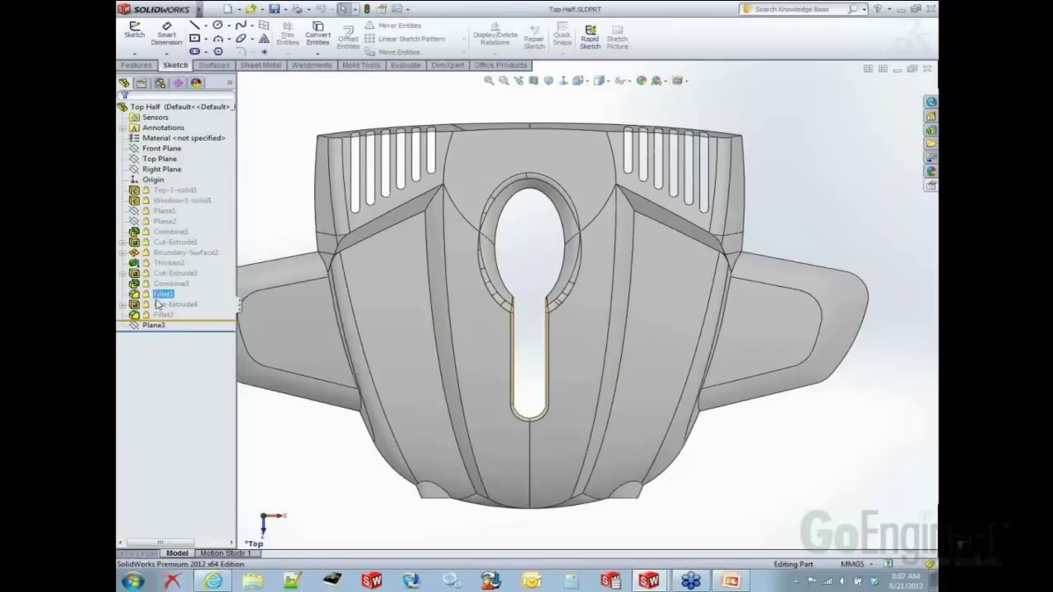
Step: Move the freeze bar up to just below Boundary-Surface2 and back down to just below Fillet2
click(160, 211)
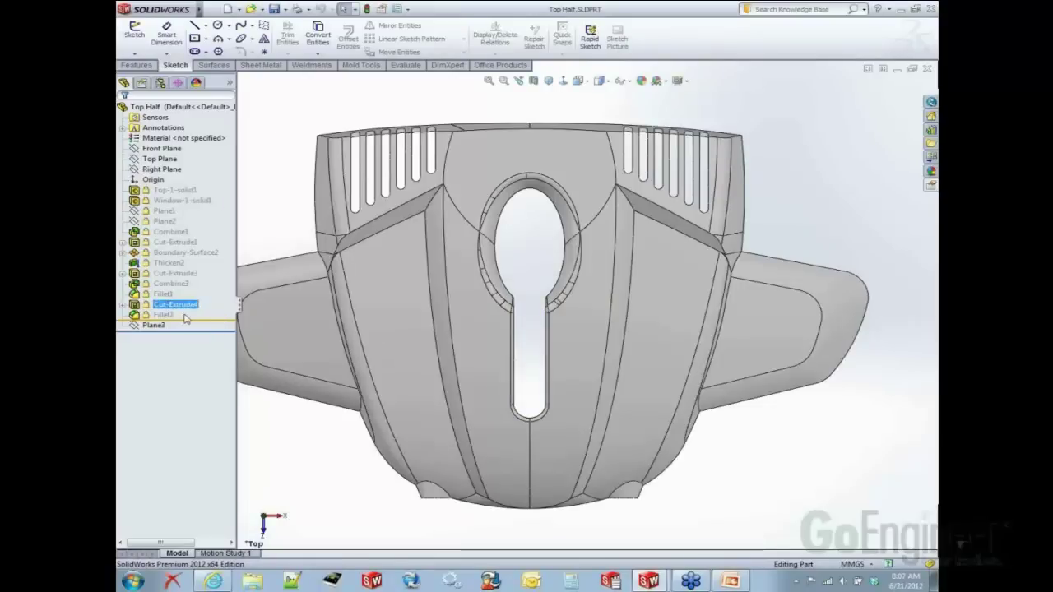
click(201, 318)
mouse_move(202, 318)
mouse_down()
mouse_move(206, 262)
mouse_move(216, 258)
mouse_move(208, 319)
mouse_up()
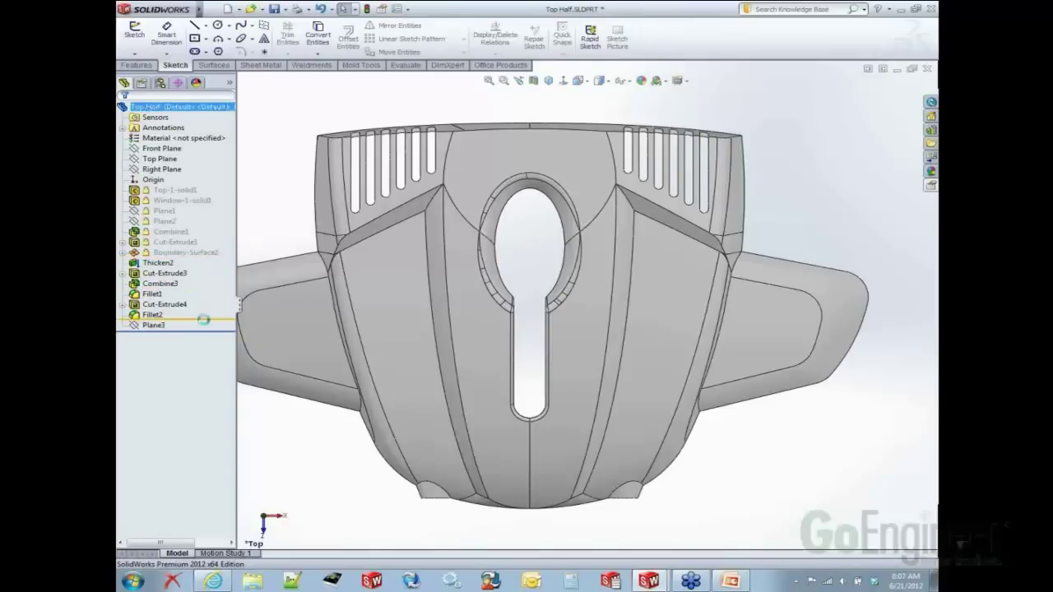
click(165, 210)
key(Escape)
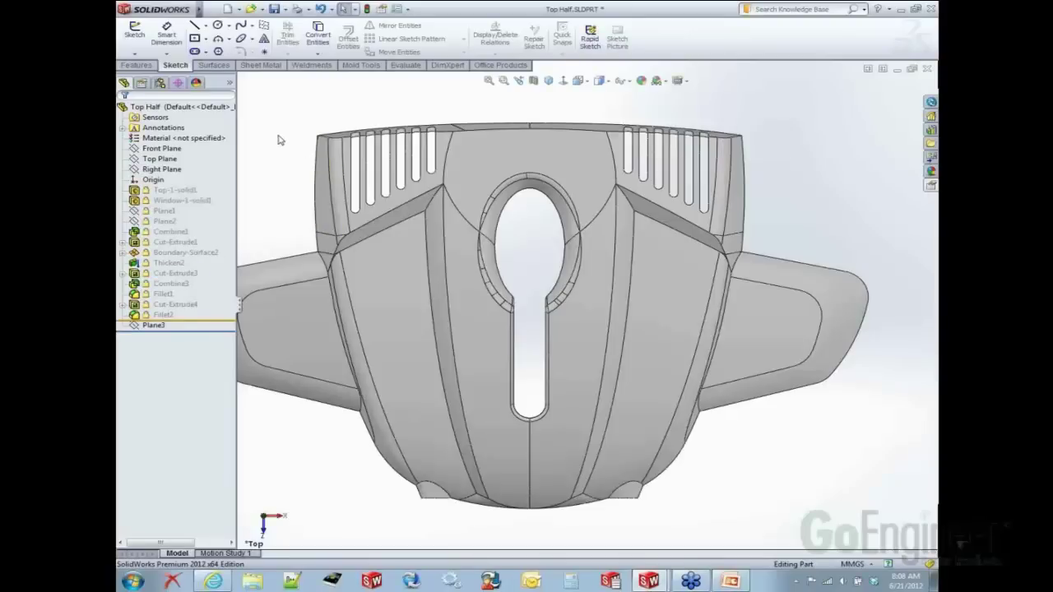
Step: Check the Enable Freeze bar setting in the general system options
click(396, 9)
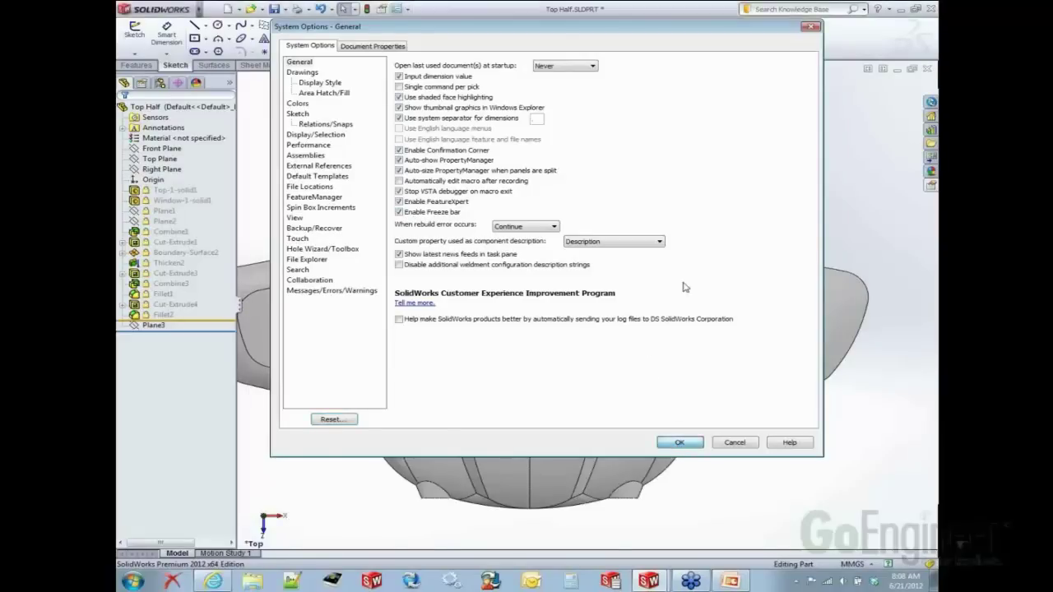
click(678, 444)
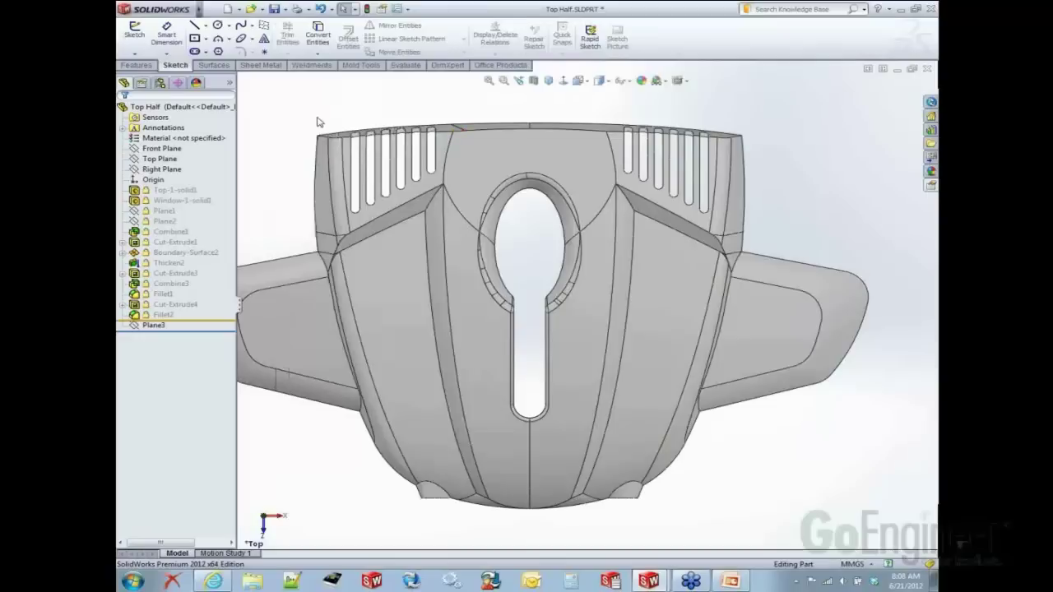
Step: Start a sketch on the Top Plane and bring up the file selection for a sketch picture
click(174, 158)
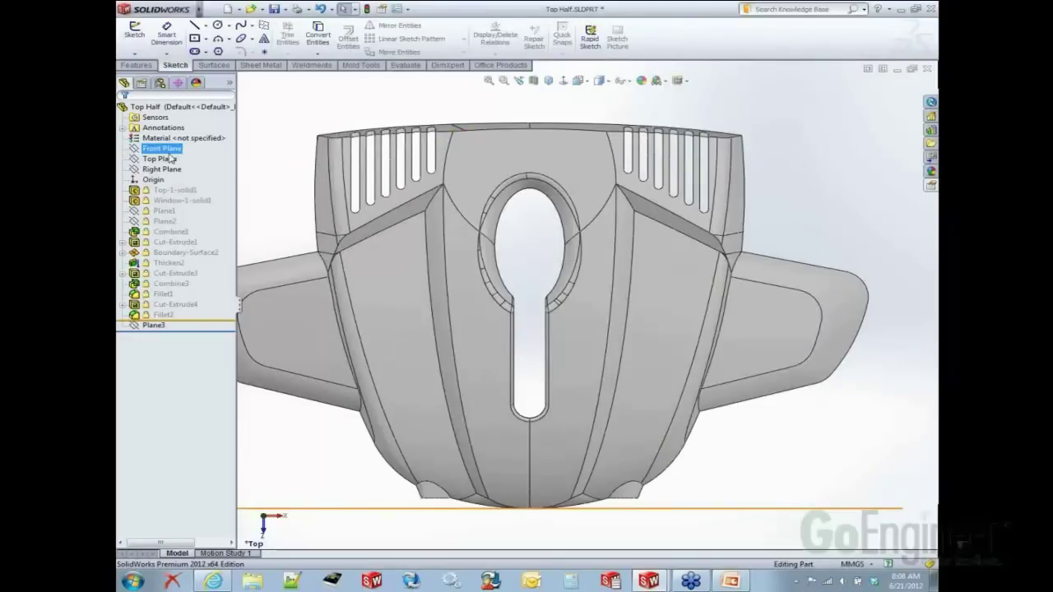
click(177, 146)
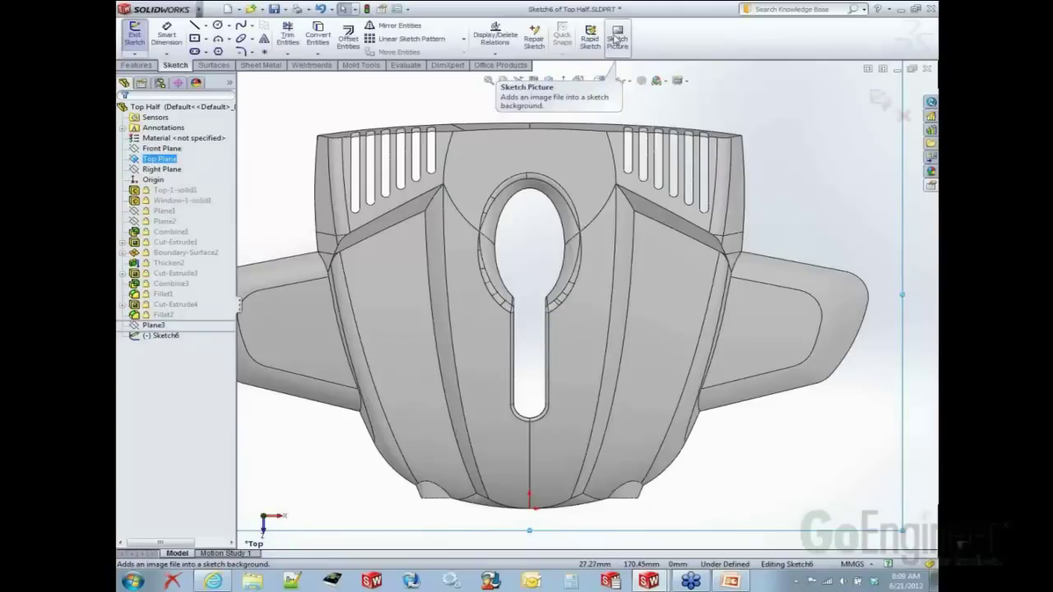
click(616, 40)
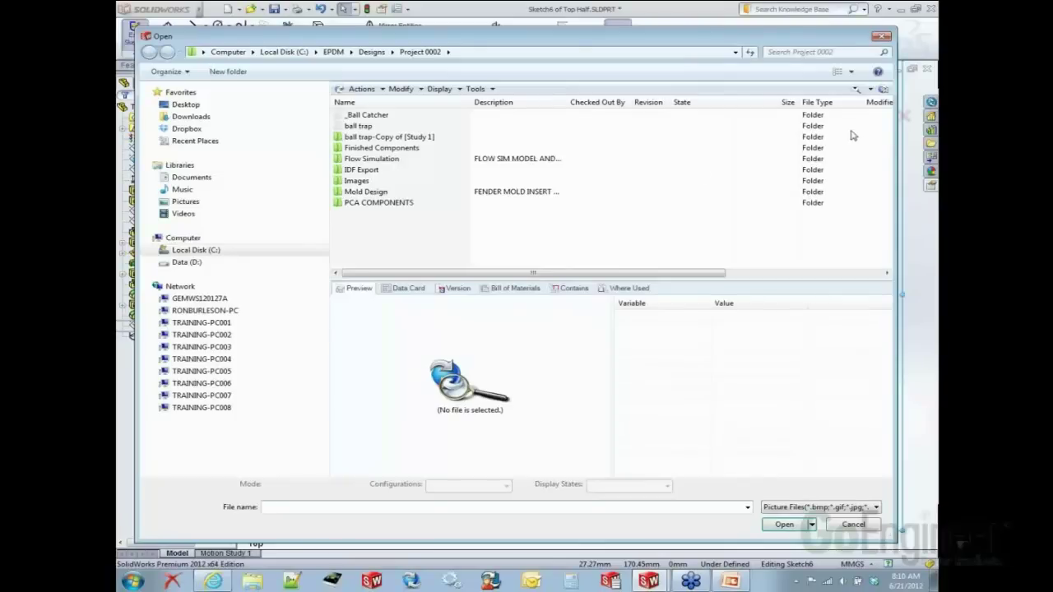
Step: Search the Project 0002 vault folder and its subfolders for files named logo
click(856, 89)
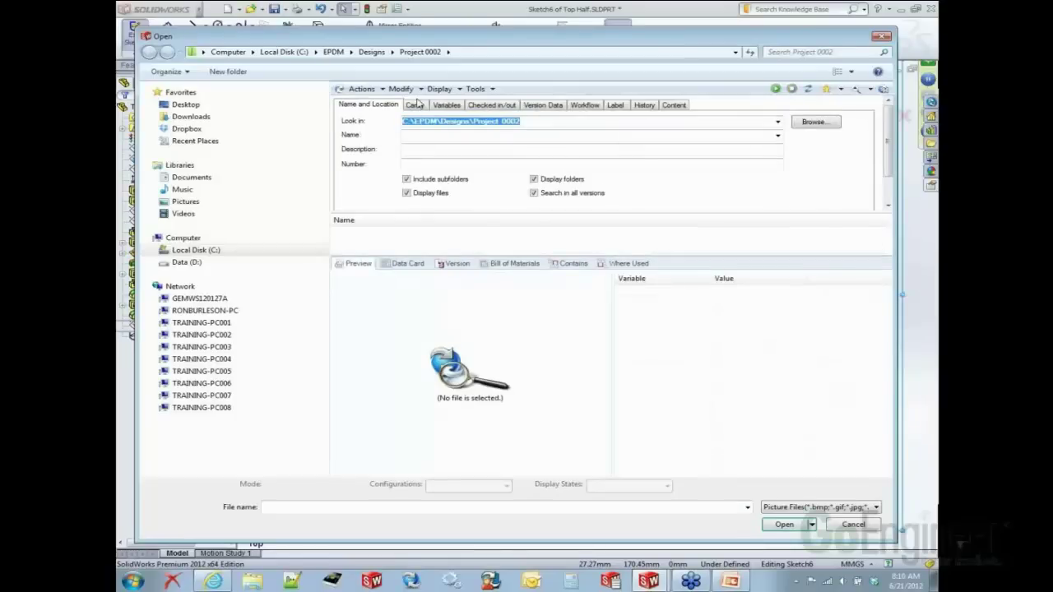
click(589, 107)
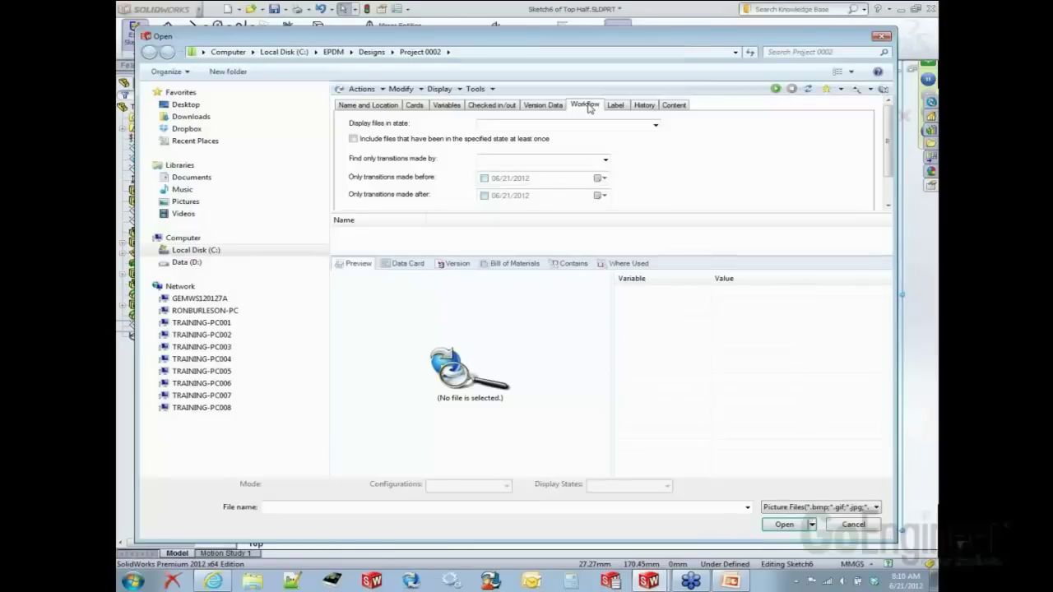
click(362, 107)
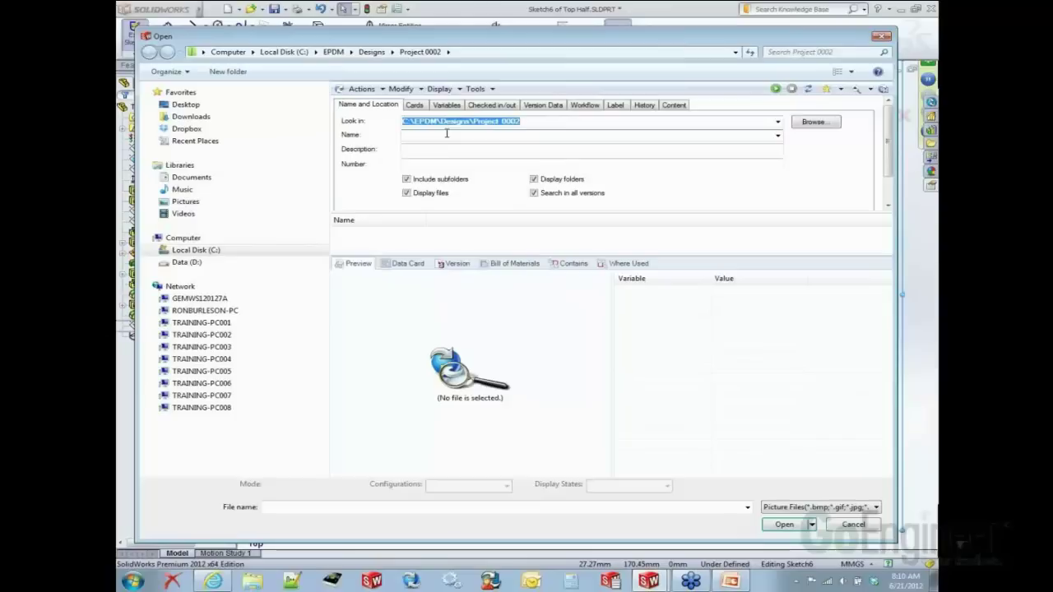
text(logo)
key(Return)
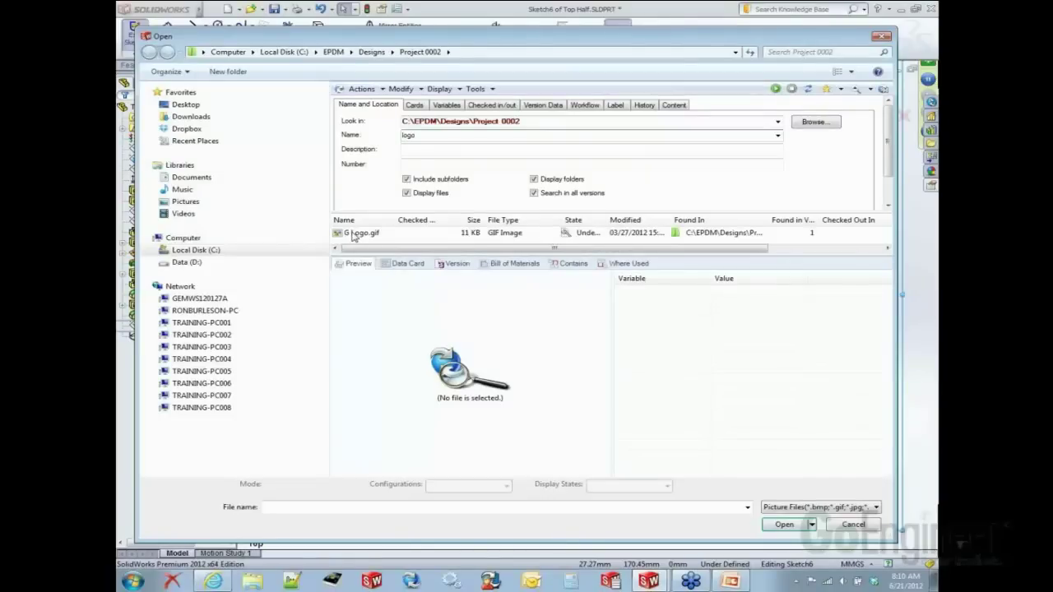
Step: Preview G Logo.gif and insert it into the sketch as a sketch picture
click(353, 235)
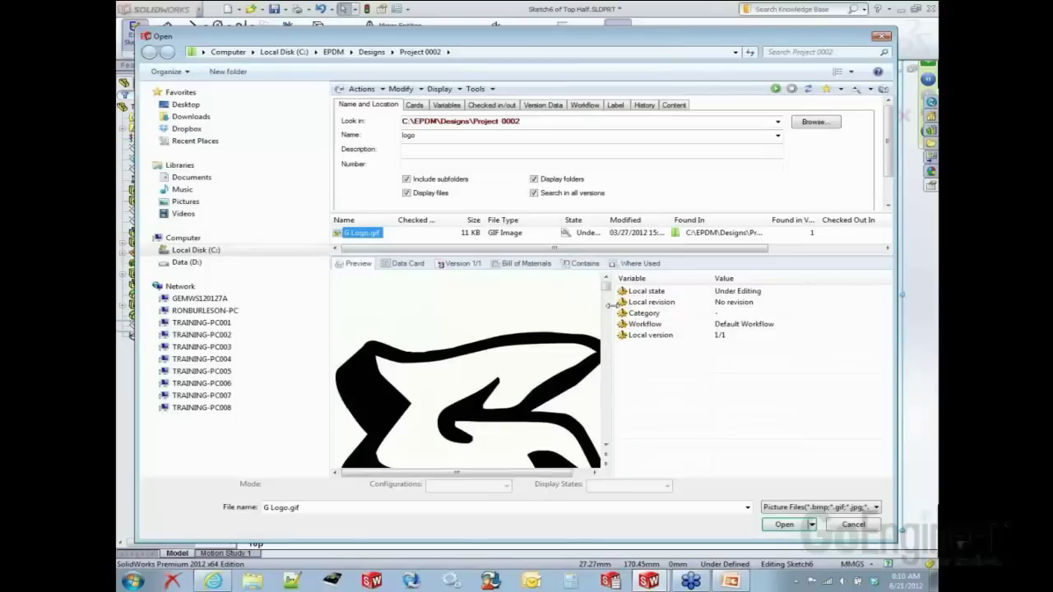
drag(607, 288, 603, 357)
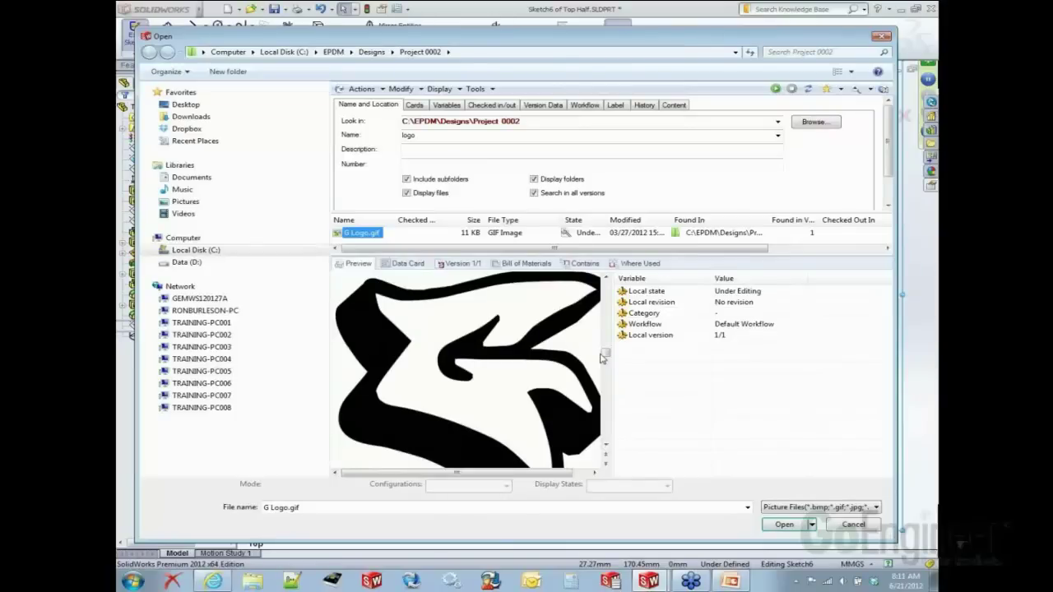
click(784, 524)
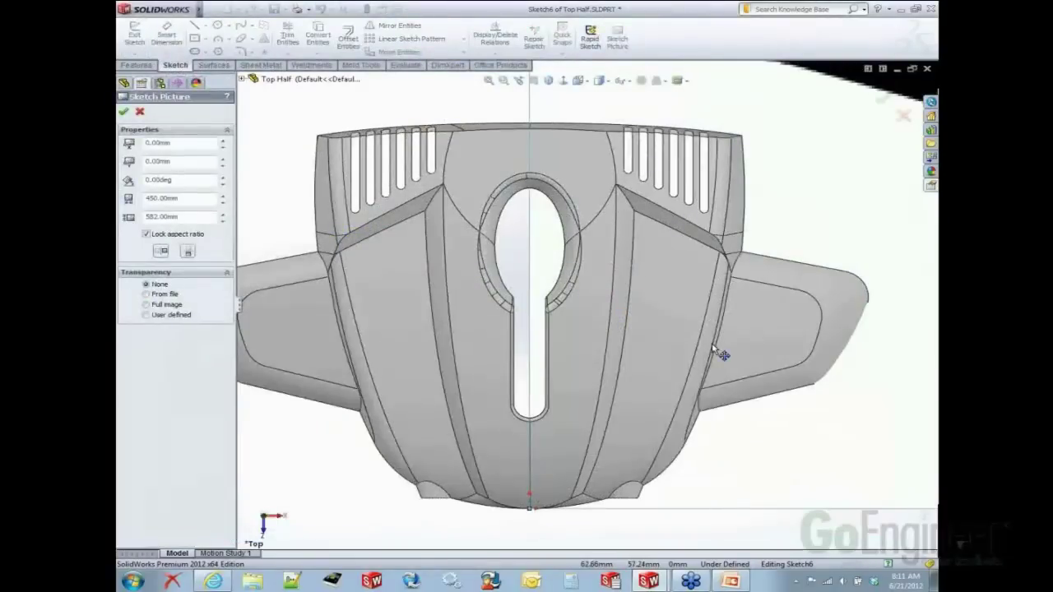
Step: Rotate the logo picture to 90 degrees and place it just above the part, at about X 456 mm, Y 147 mm
scroll(583, 148, up, 2)
scroll(583, 148, down, 3)
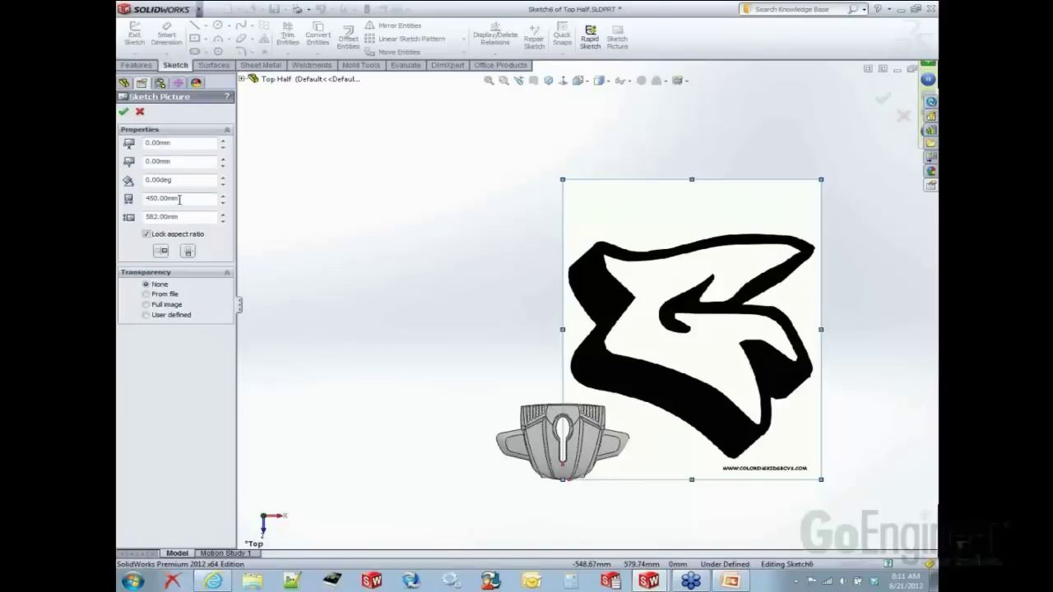
drag(188, 178, 137, 179)
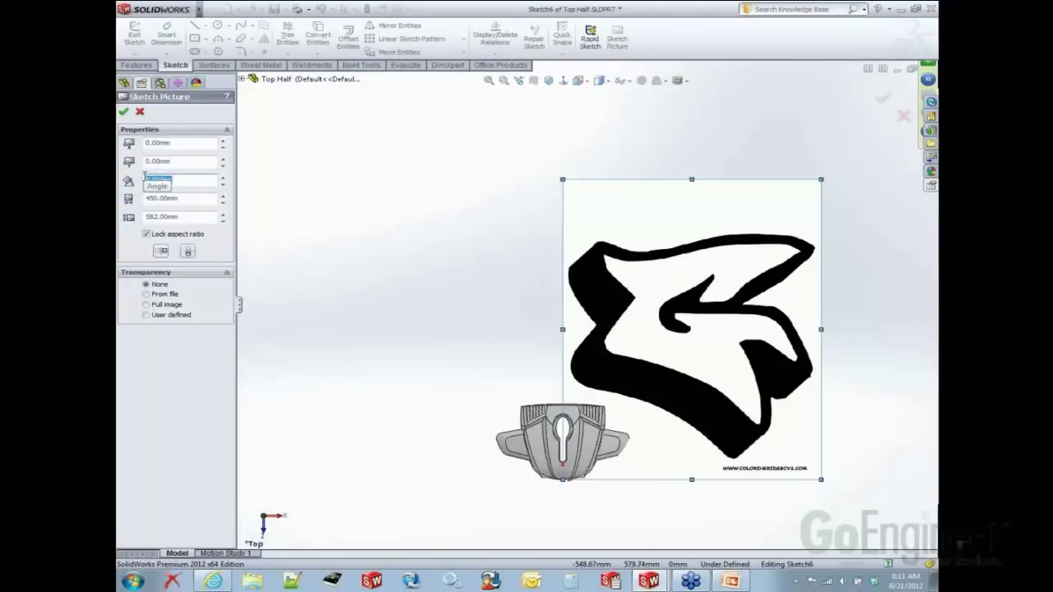
text(90)
key(Return)
mouse_move(409, 363)
mouse_down()
mouse_move(682, 210)
mouse_move(650, 284)
mouse_move(670, 289)
mouse_up()
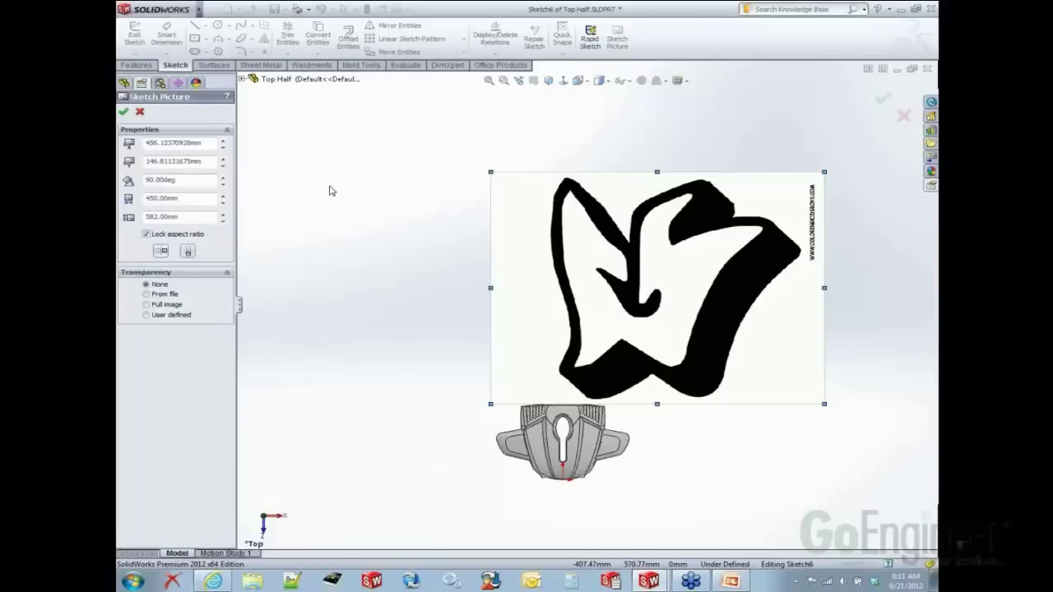
click(124, 113)
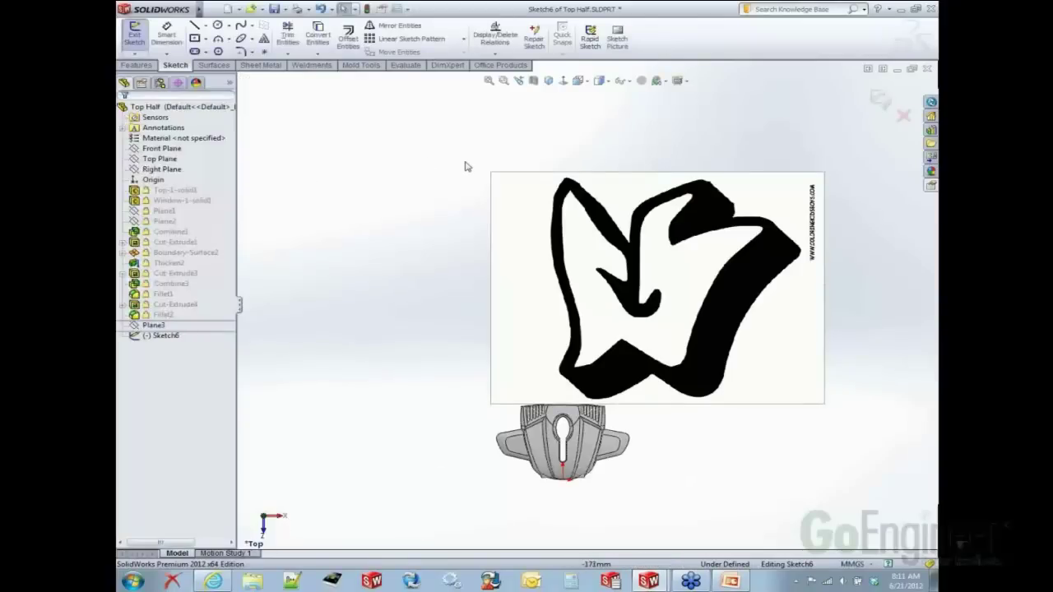
Step: Enable the Autotrace add-in for the current session
click(408, 9)
click(427, 34)
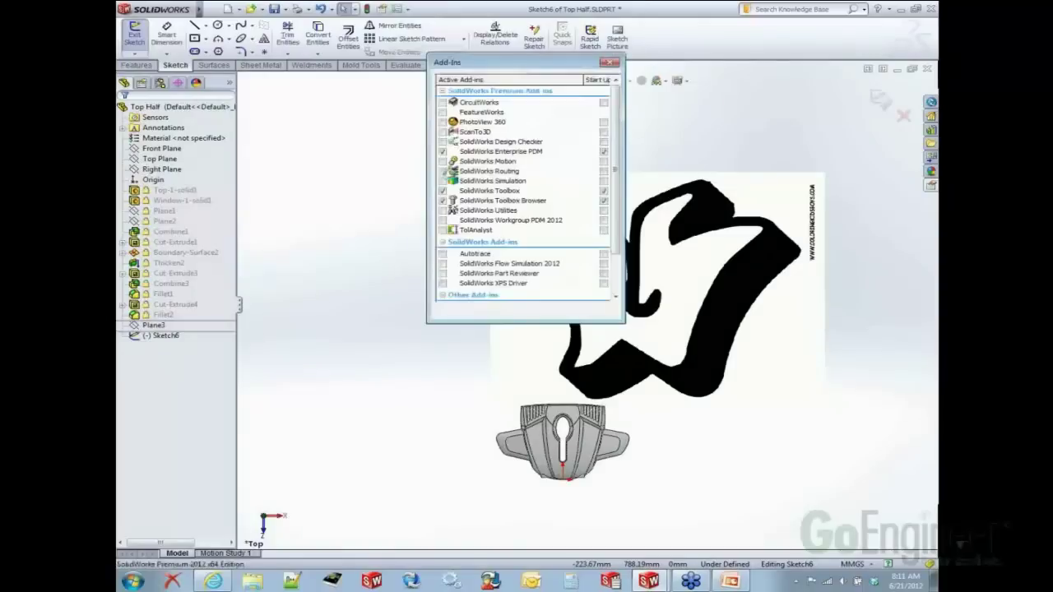
click(443, 254)
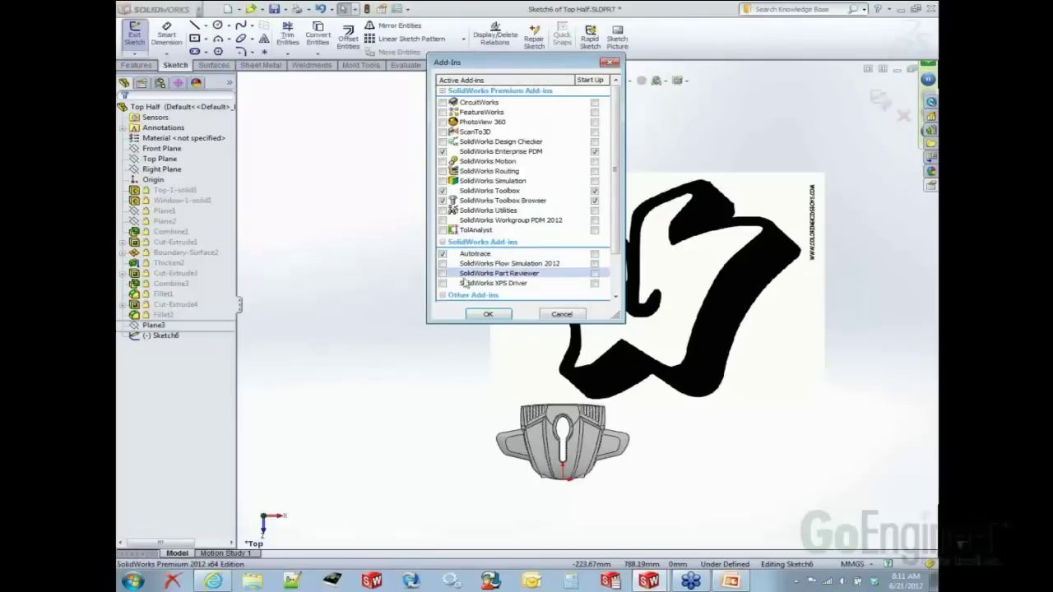
click(369, 259)
key(Return)
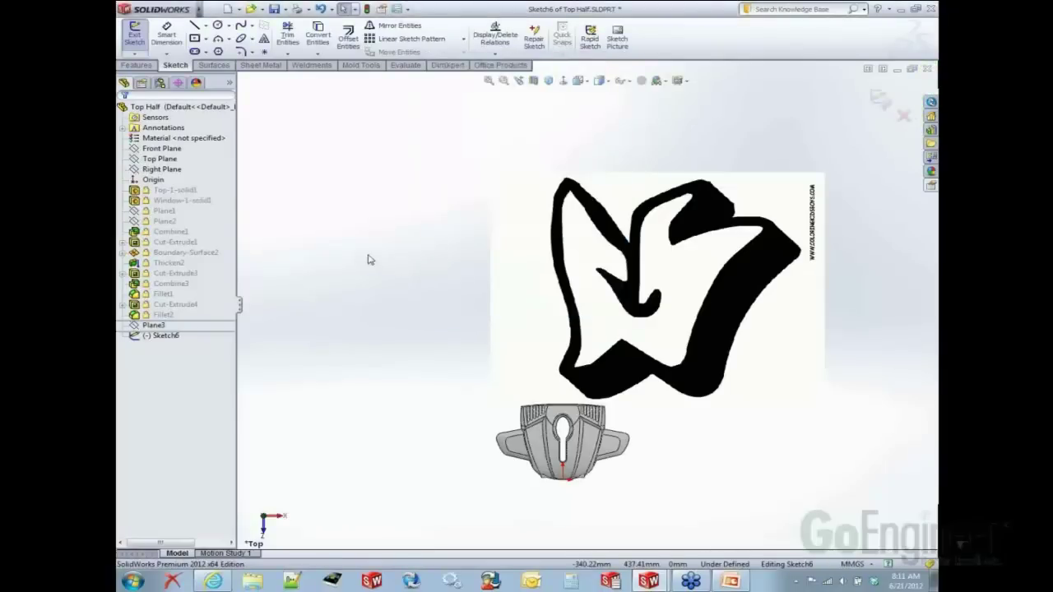
Step: Autotrace the logo picture's white inner region, picking it by color
click(526, 242)
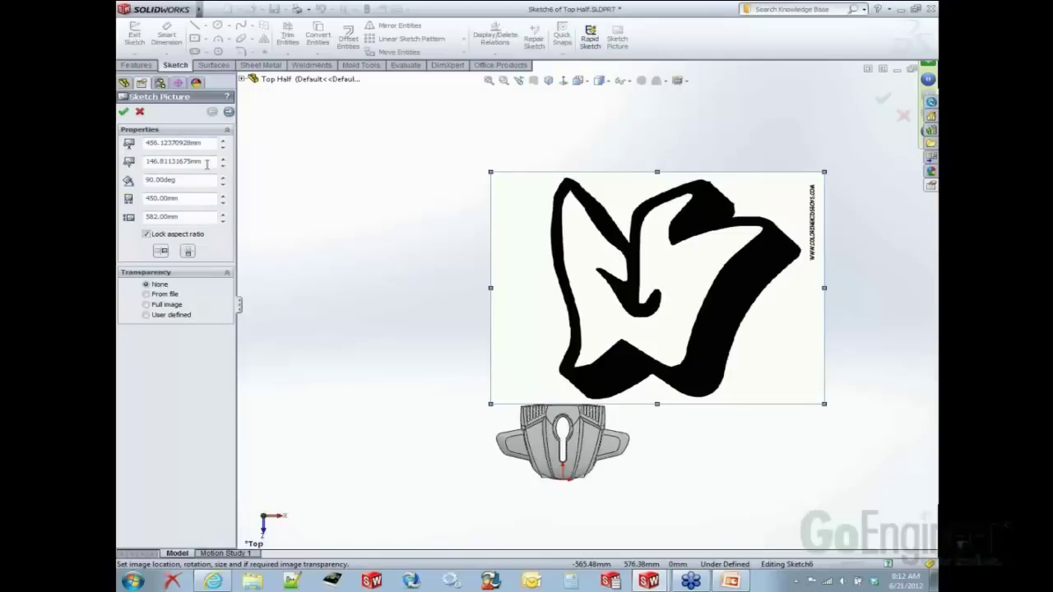
click(229, 111)
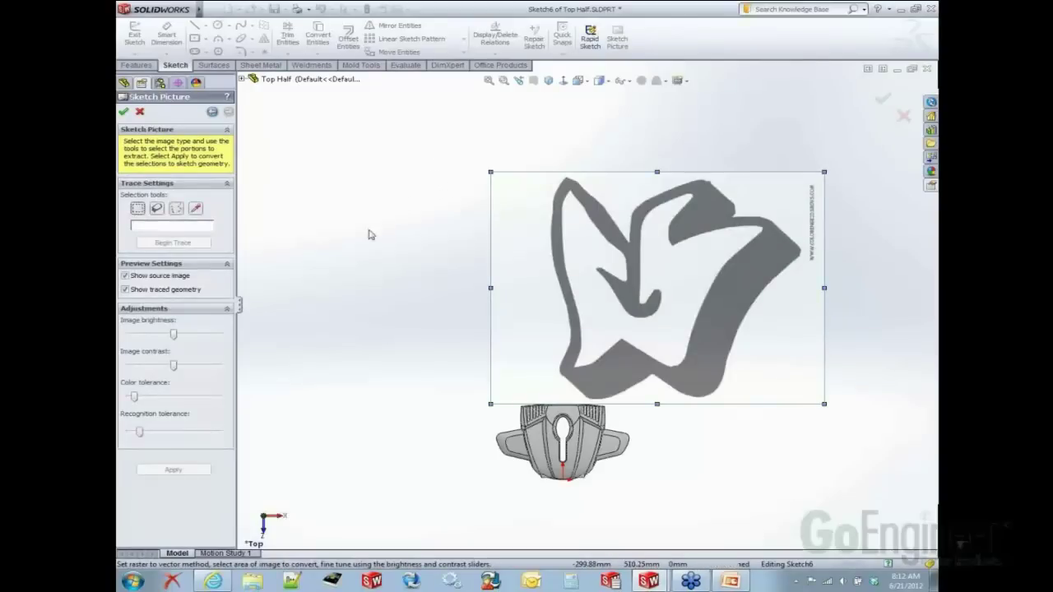
click(195, 209)
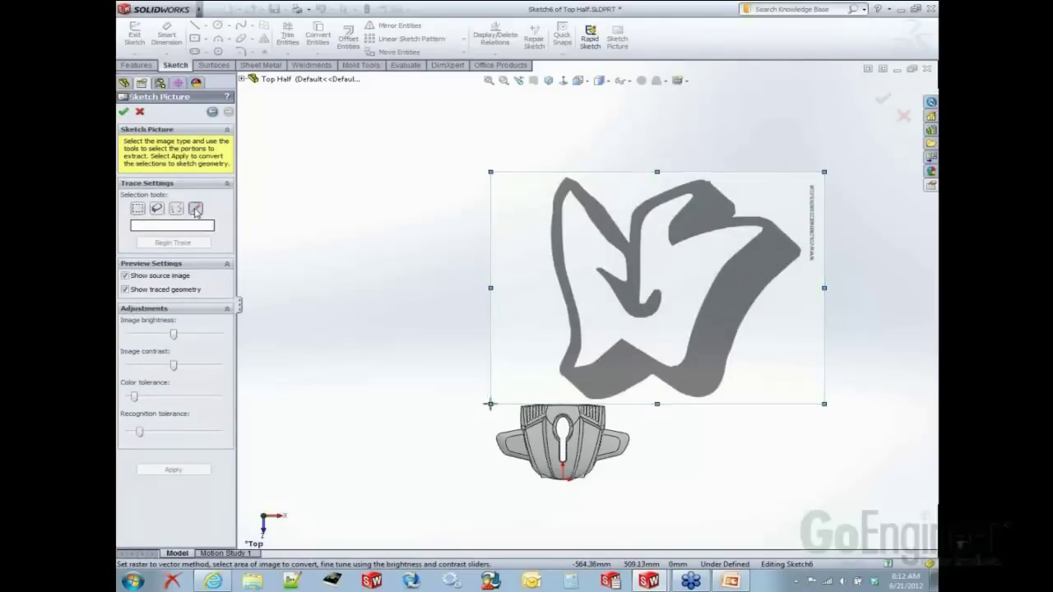
click(592, 251)
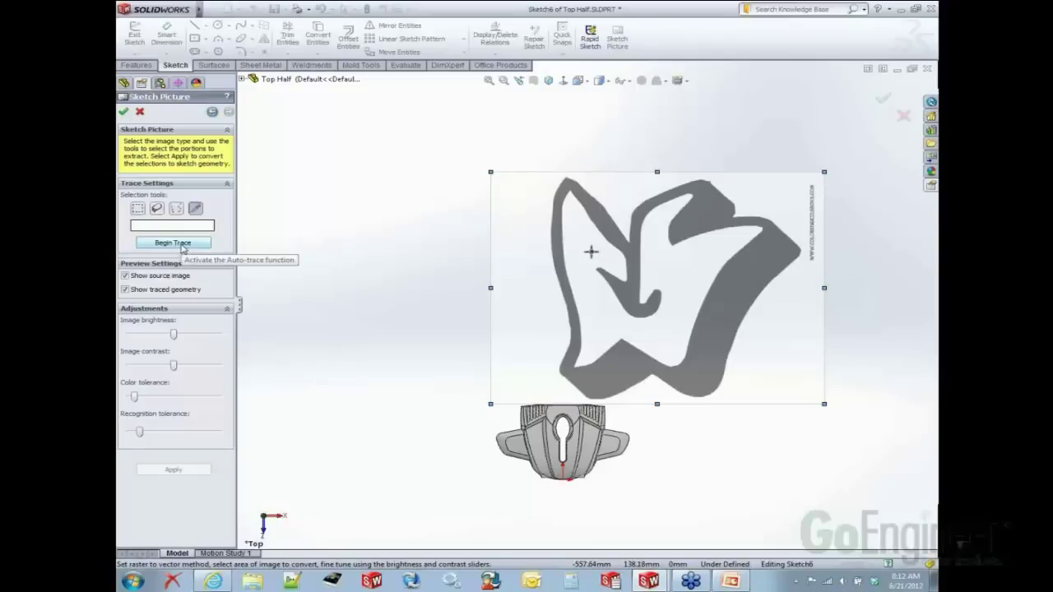
click(183, 245)
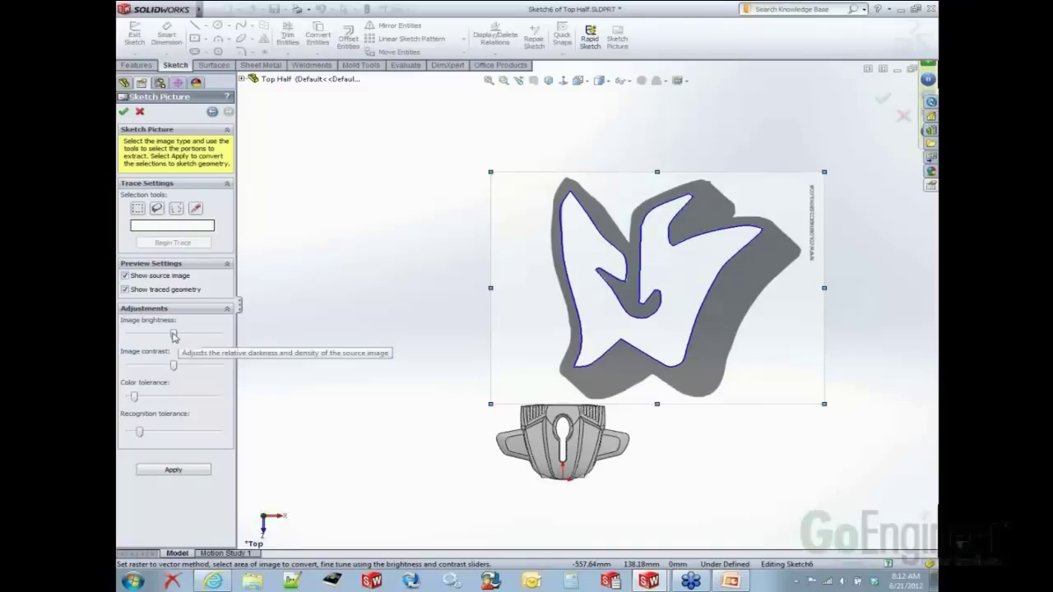
Step: Lower the traced picture's image brightness slightly, accept the trace and exit the sketch
mouse_move(172, 335)
mouse_down()
mouse_move(138, 334)
mouse_move(159, 334)
mouse_up()
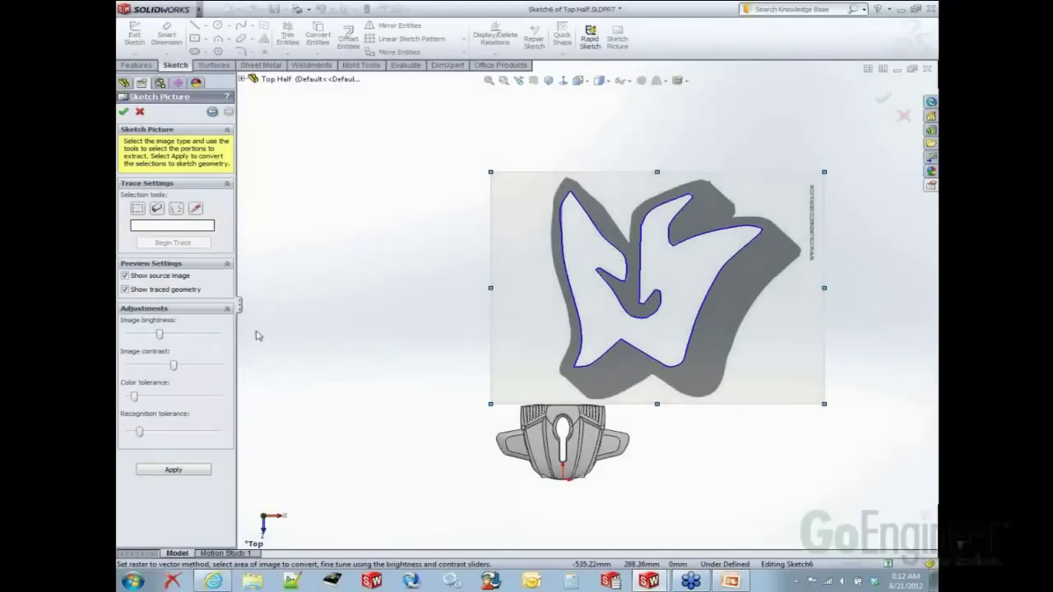
click(124, 111)
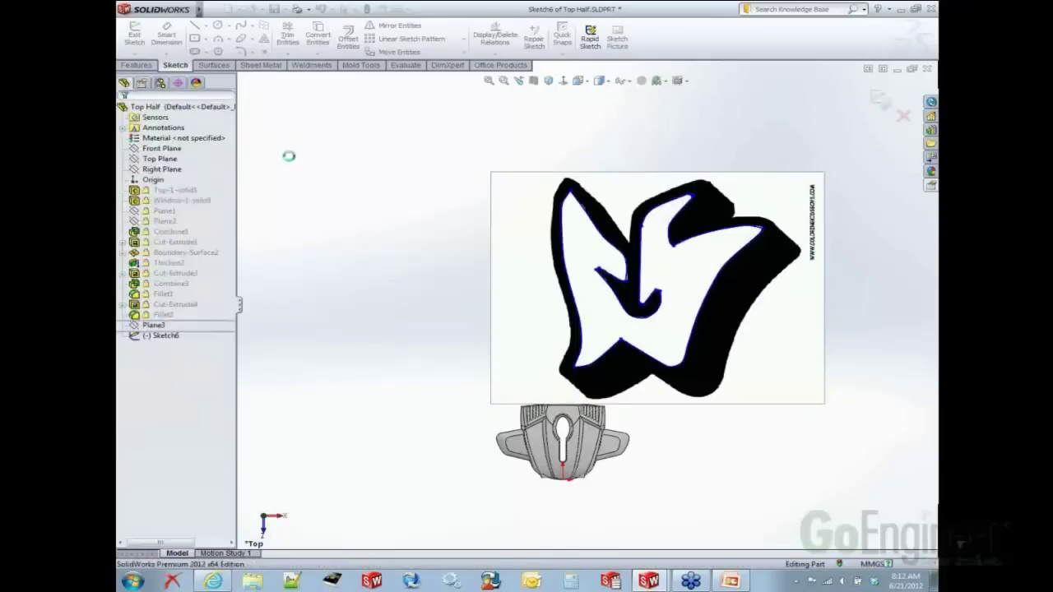
click(401, 253)
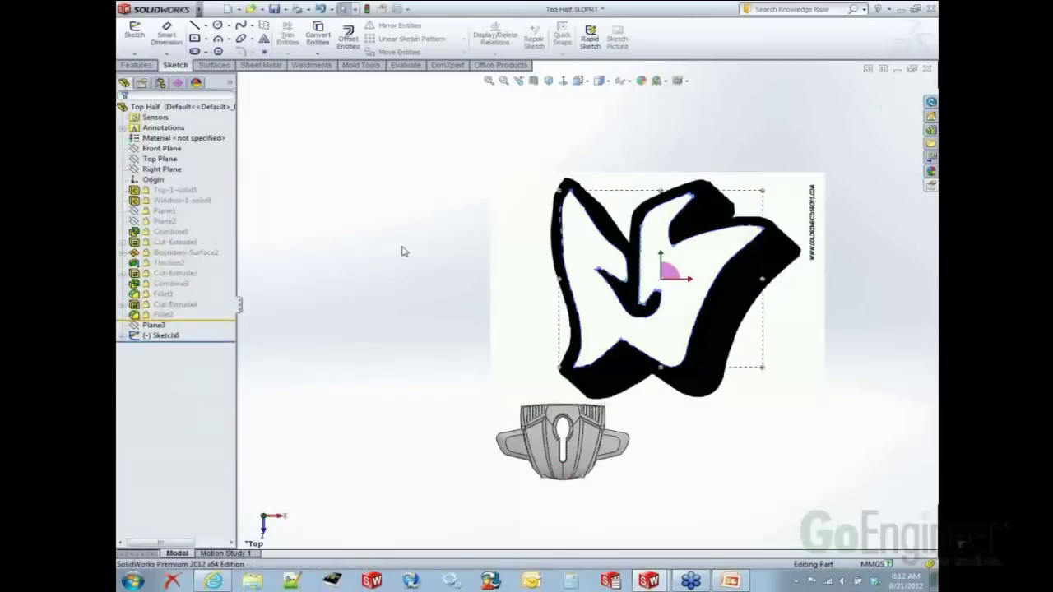
Step: Suppress the sketch picture inside the traced logo sketch
click(123, 336)
click(165, 346)
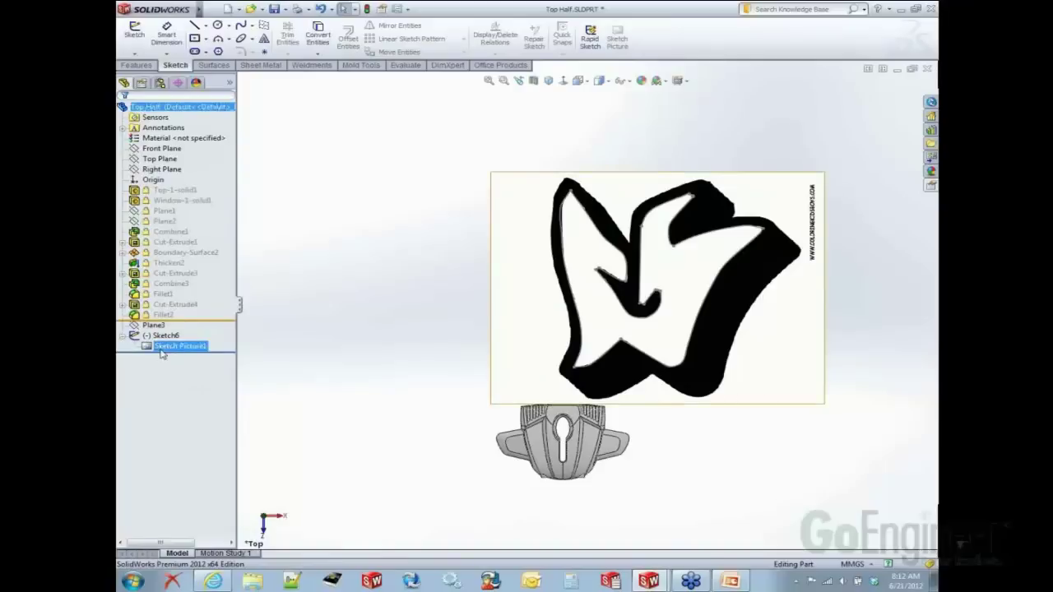
click(166, 347)
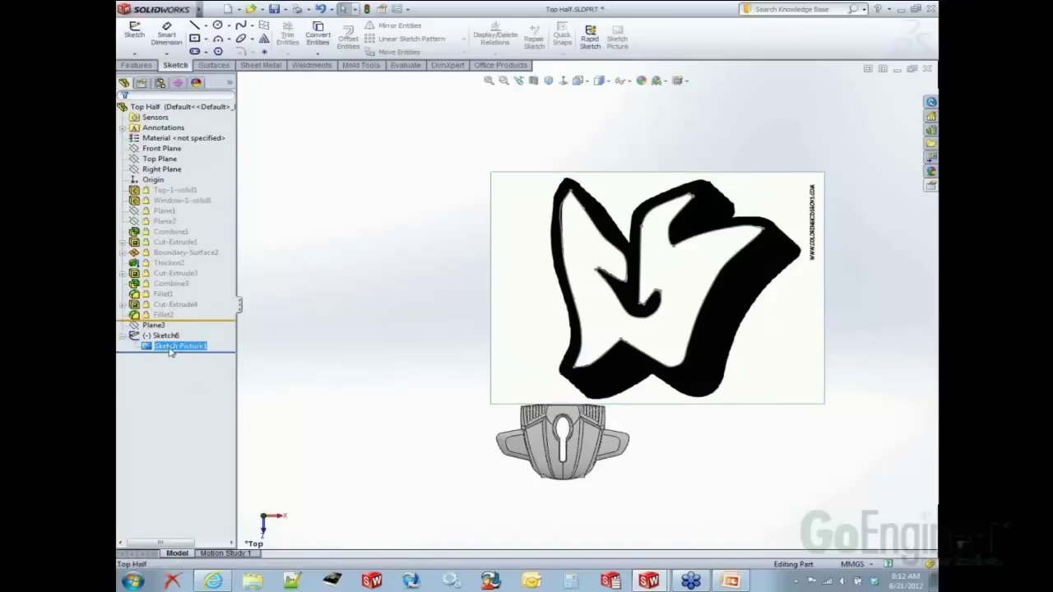
right_click(161, 348)
key(Escape)
right_click(146, 350)
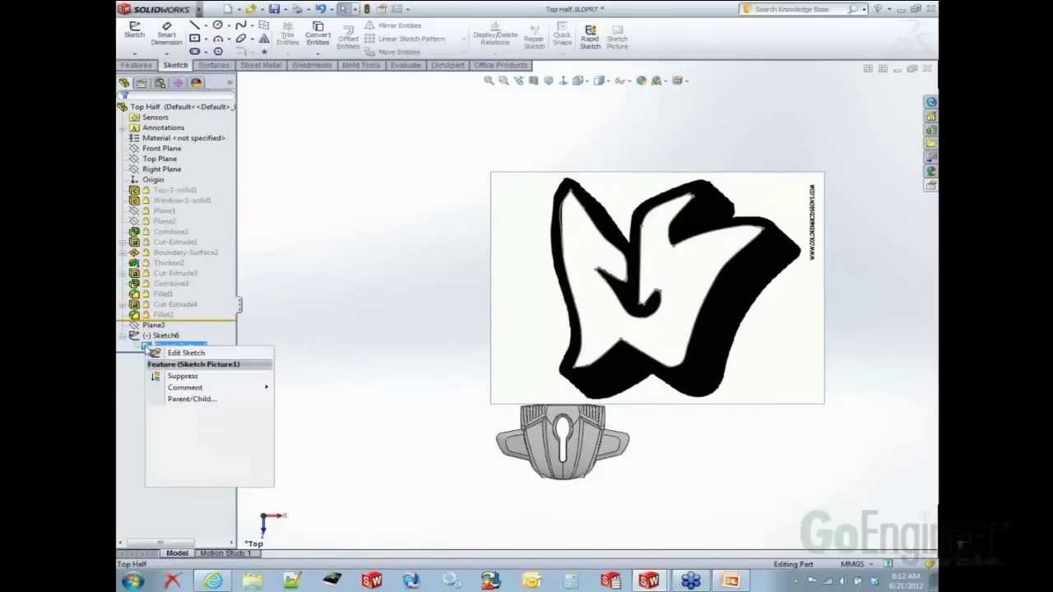
click(156, 406)
click(189, 376)
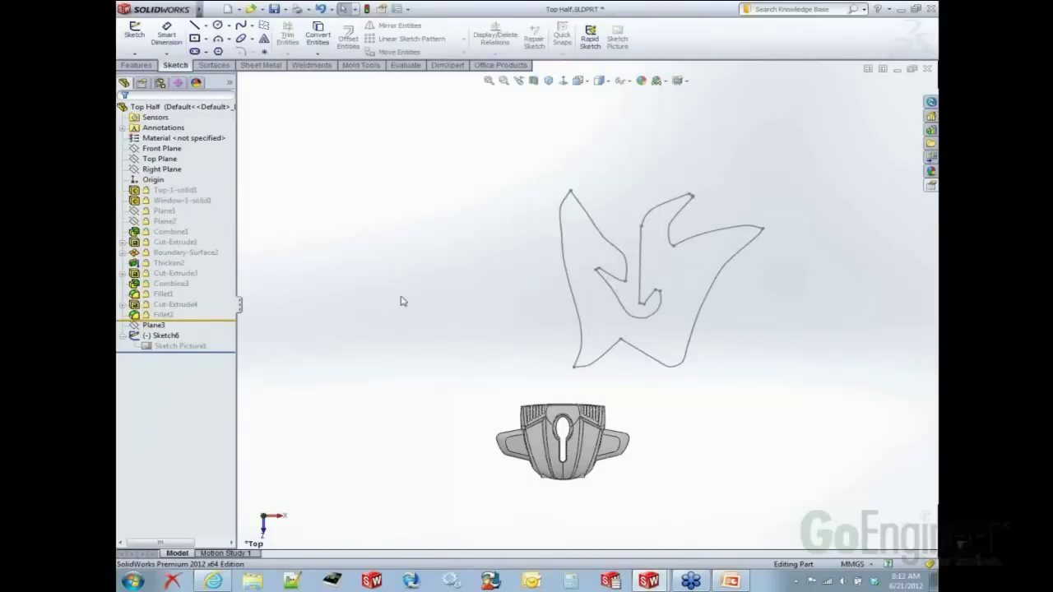
Step: Scale the traced logo sketch down to about a fifth of its size and move it over the part's right wing
click(169, 336)
click(168, 337)
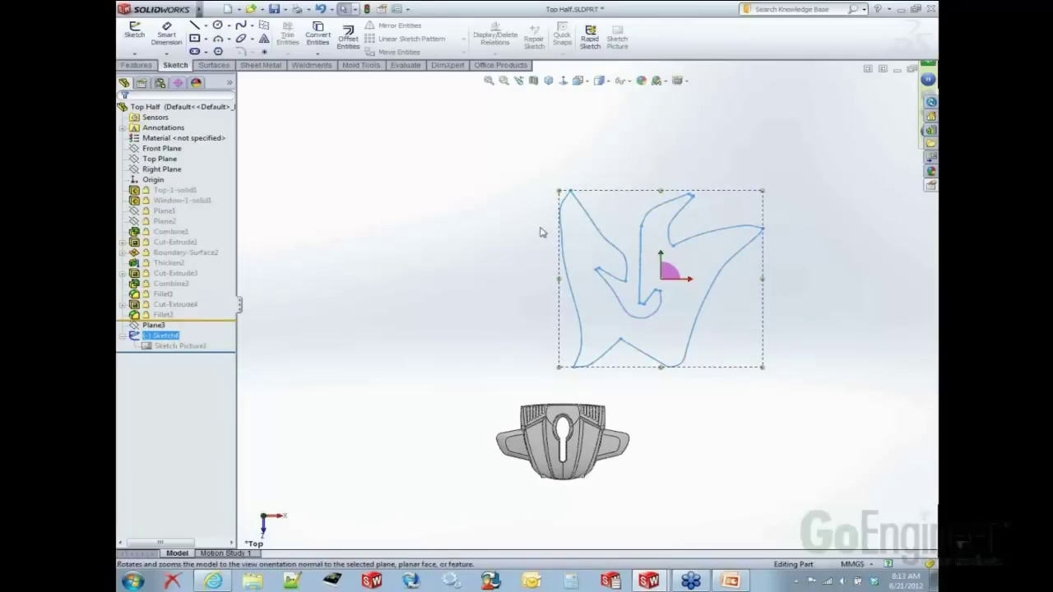
drag(763, 191, 583, 355)
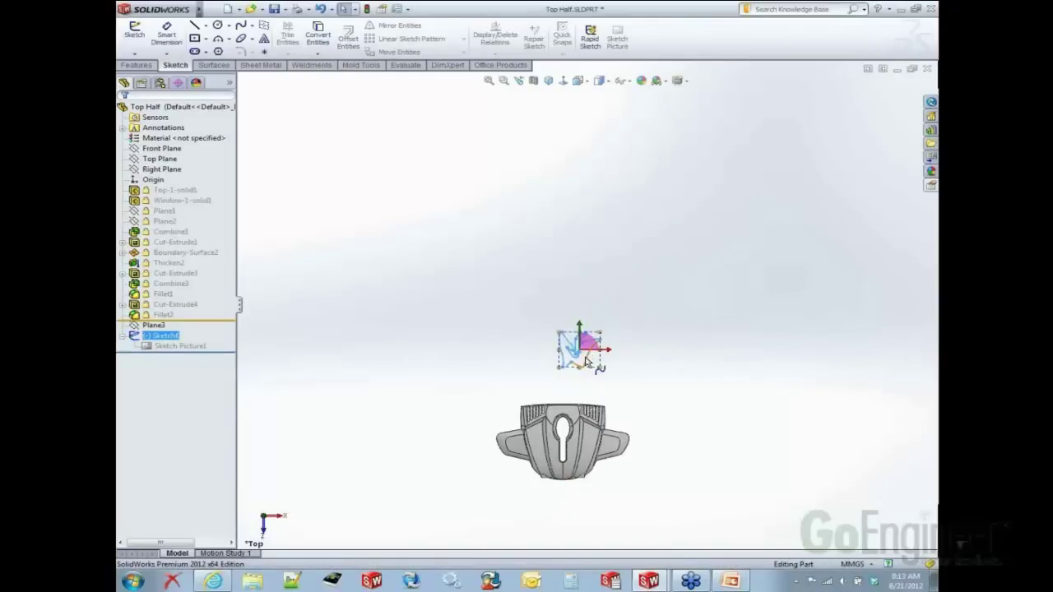
key(z)
scroll(590, 310, down, 5)
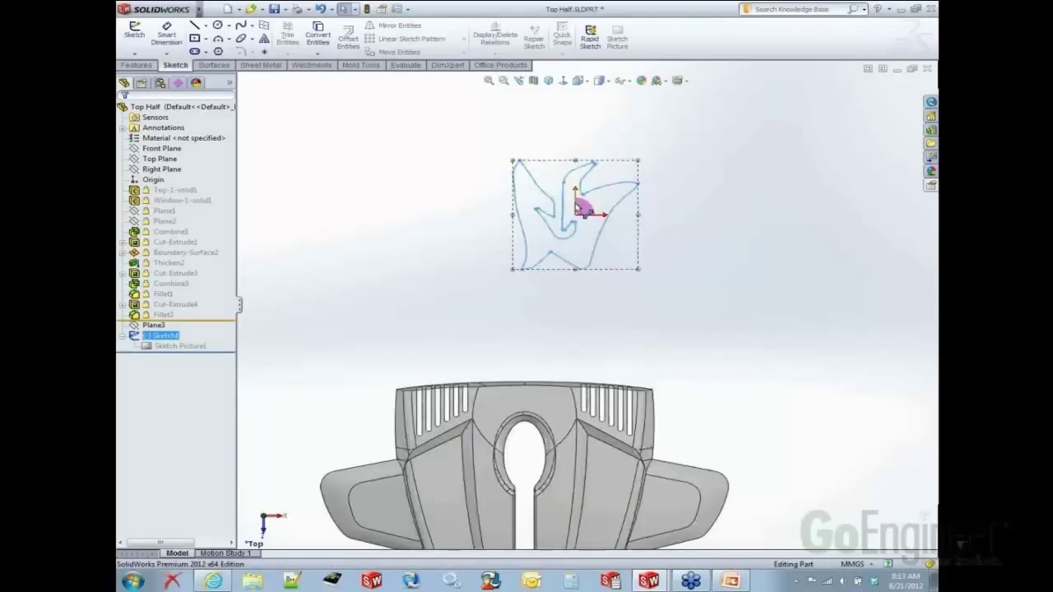
mouse_move(588, 209)
mouse_down()
mouse_move(730, 479)
mouse_move(703, 518)
mouse_up()
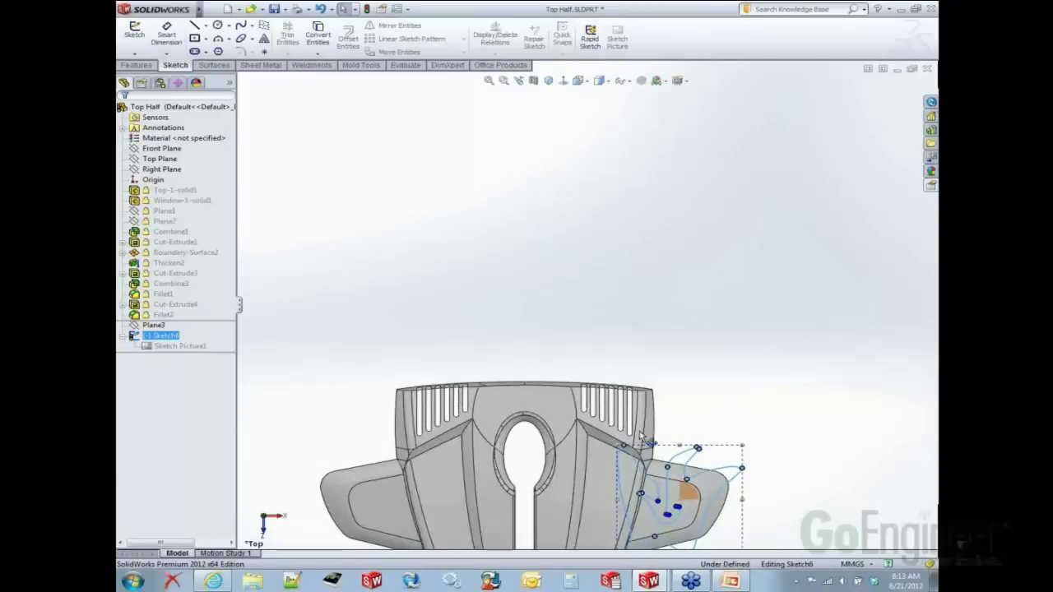
key(z)
scroll(662, 352, down, 5)
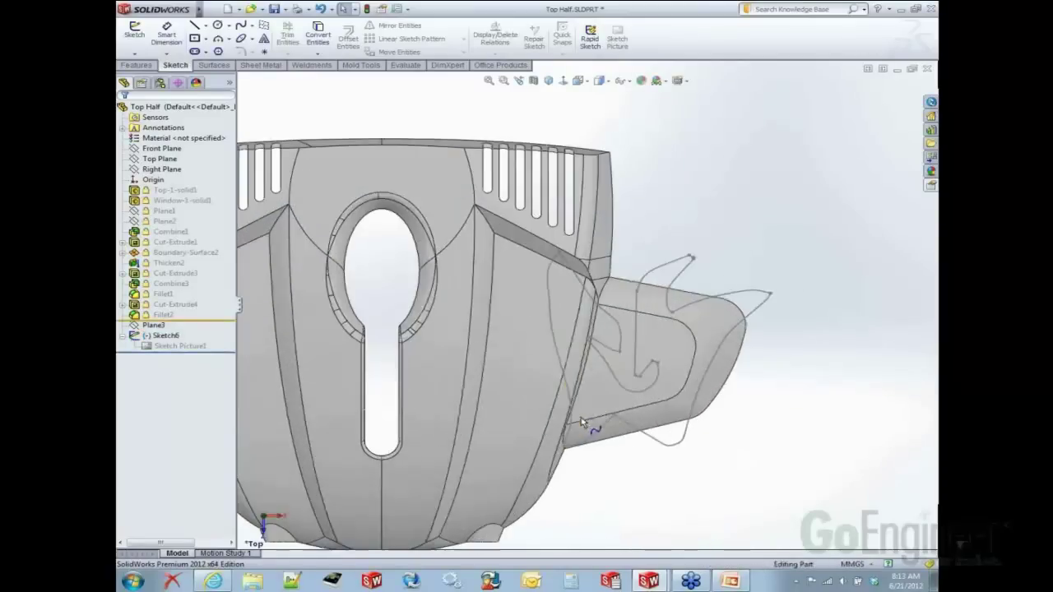
Step: Scale the logo sketch down further to fit within the right wing's rounded panel and position it there
click(161, 335)
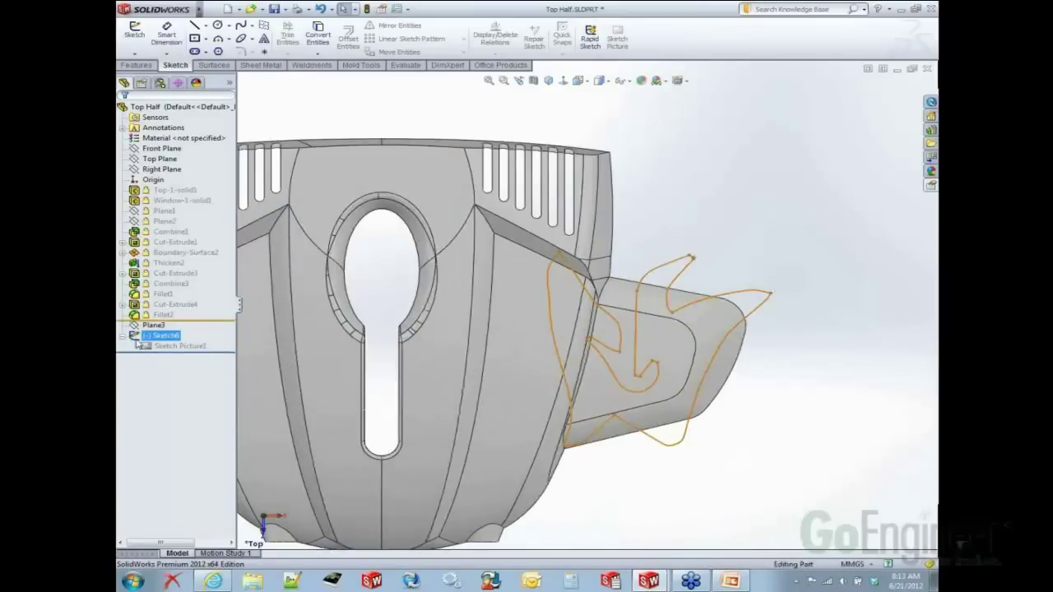
mouse_move(770, 251)
mouse_down()
mouse_move(695, 256)
mouse_move(657, 345)
mouse_move(633, 371)
mouse_up()
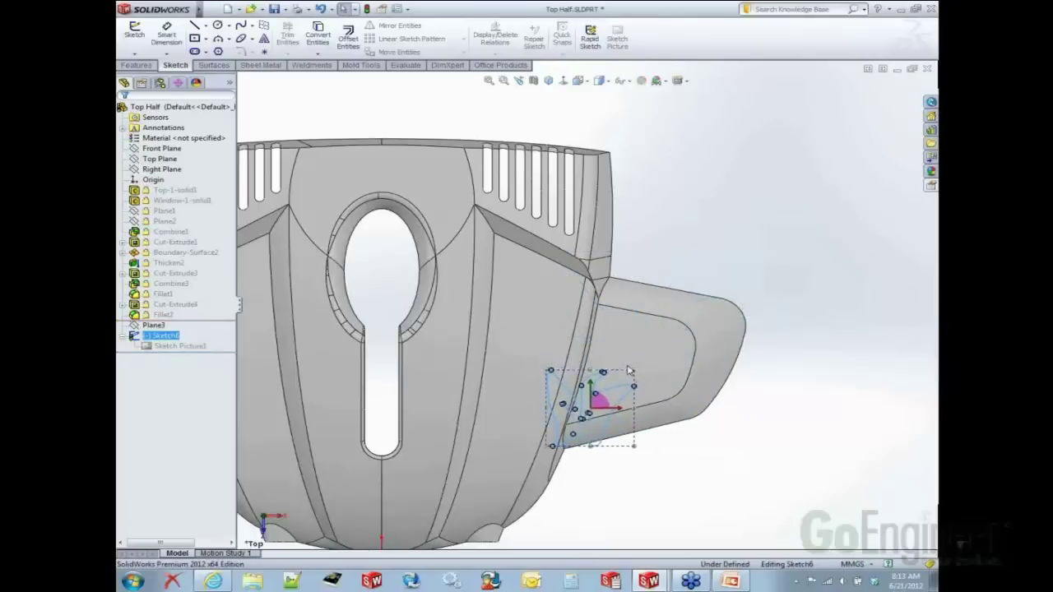
mouse_move(608, 409)
mouse_down()
mouse_move(666, 349)
mouse_move(646, 360)
mouse_up()
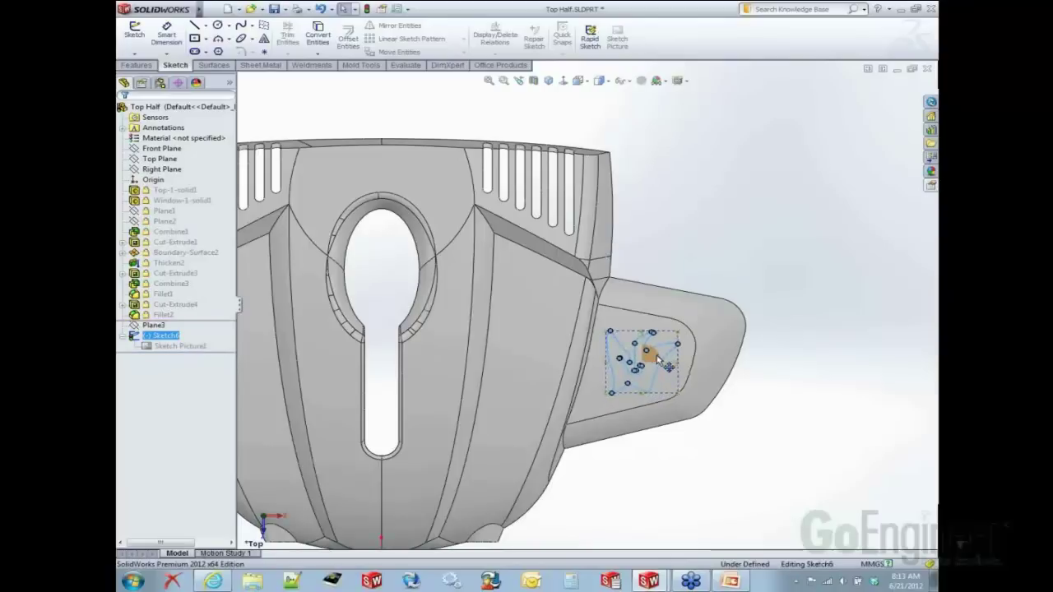
click(703, 245)
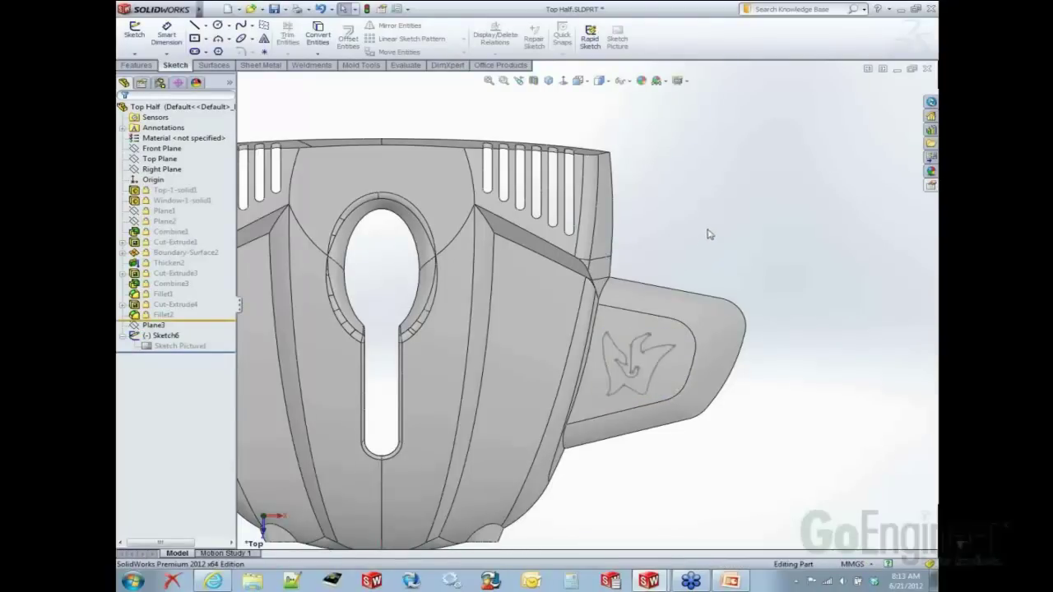
Step: Start an extruded cut from the logo sketch, beginning at a 33 mm offset from the sketch plane
mouse_move(751, 296)
middle_down()
mouse_move(759, 183)
mouse_move(744, 140)
mouse_move(632, 240)
middle_up()
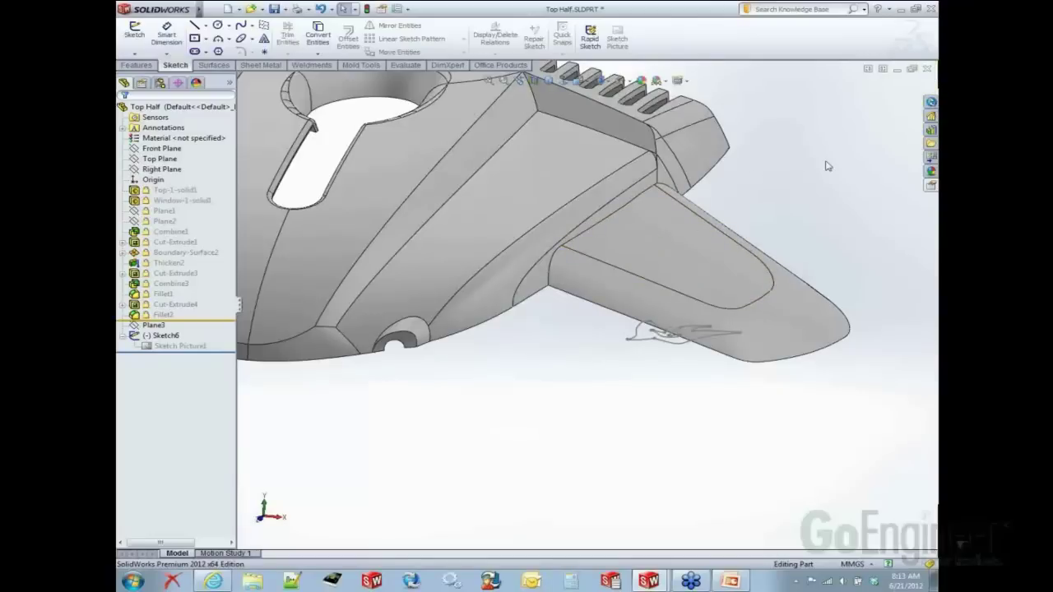
ctrl+middle_drag(771, 191, 735, 216)
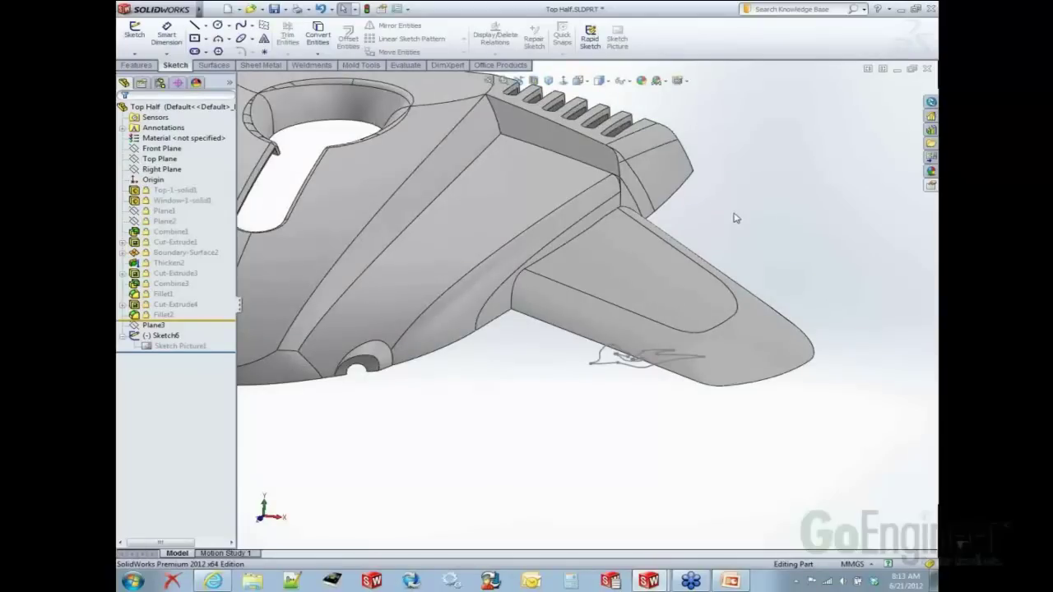
click(648, 370)
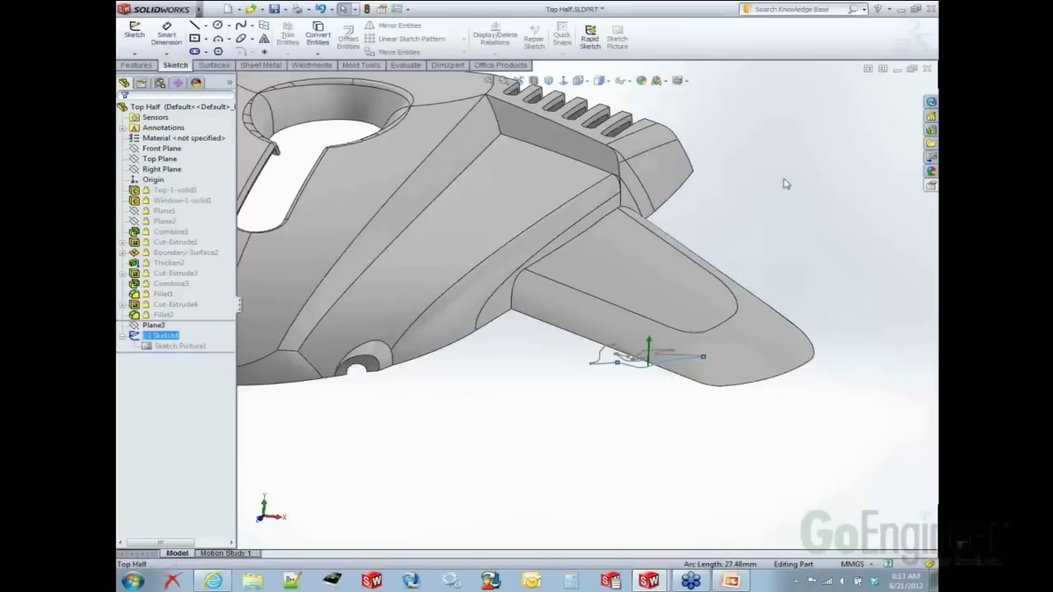
right_drag(785, 183, 724, 168)
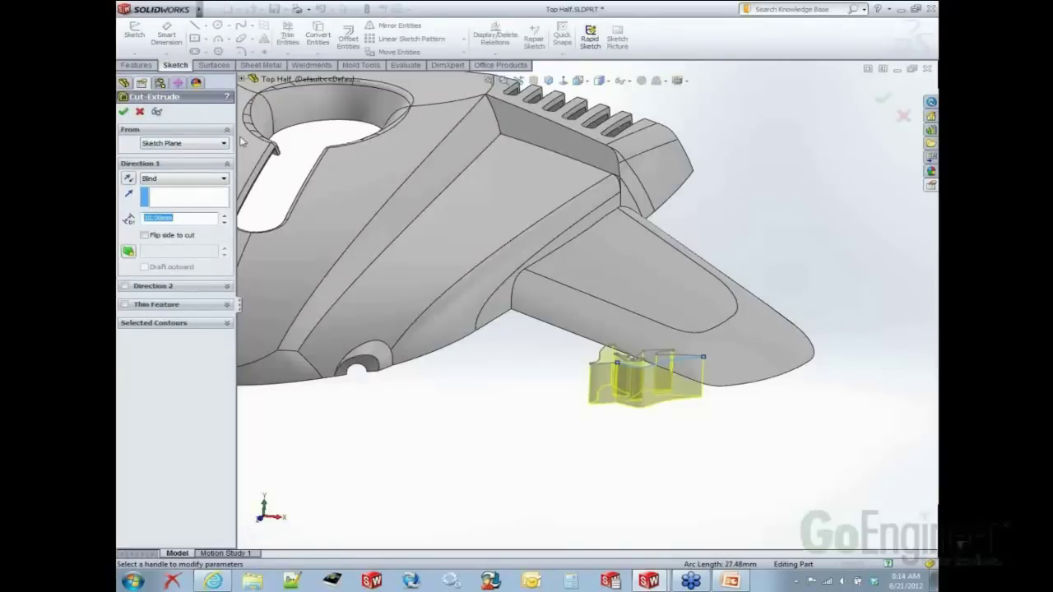
click(197, 145)
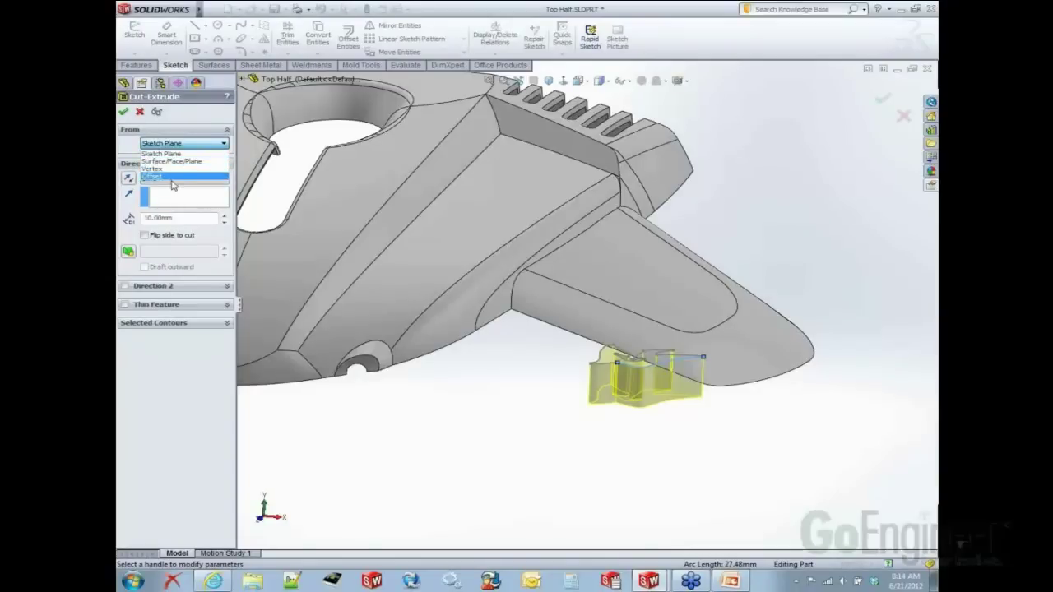
click(174, 176)
double_click(181, 161)
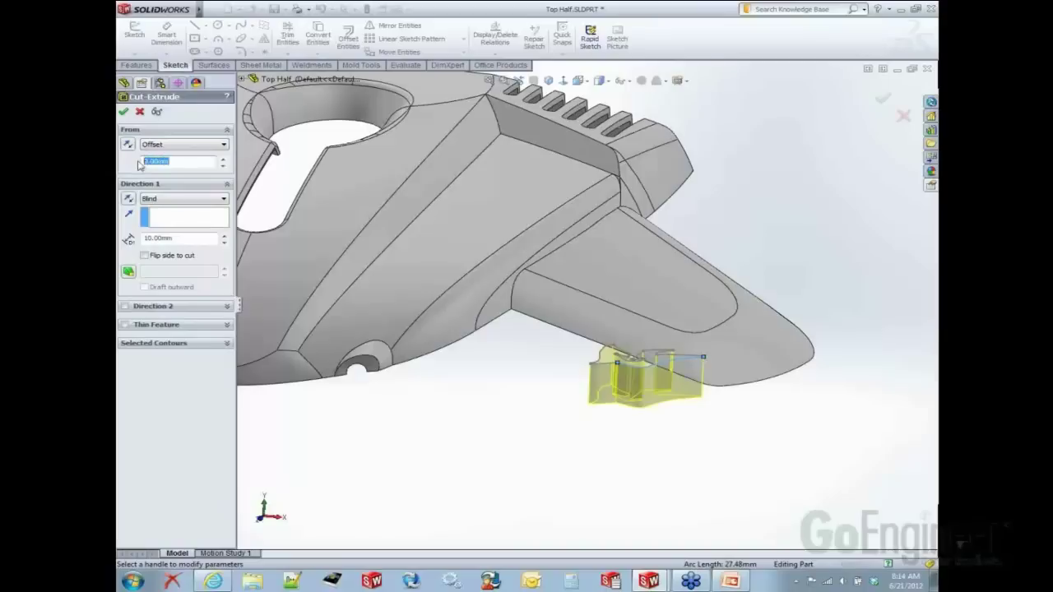
text(33)
key(Return)
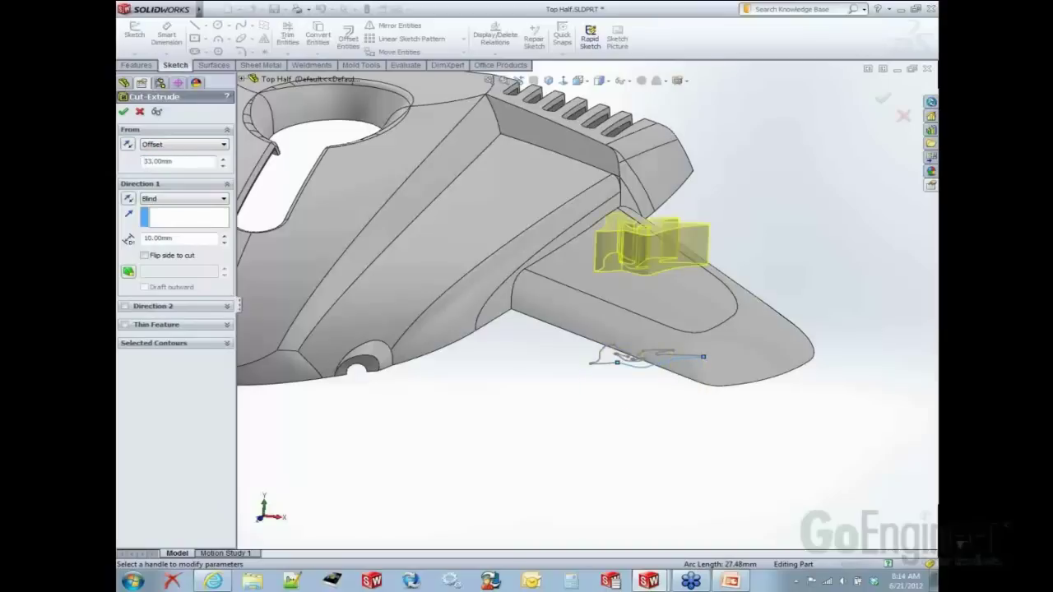
Step: End the cut Offset From Surface at the right wing's panel face with a reversed 0.20 mm offset, and accept it
click(168, 200)
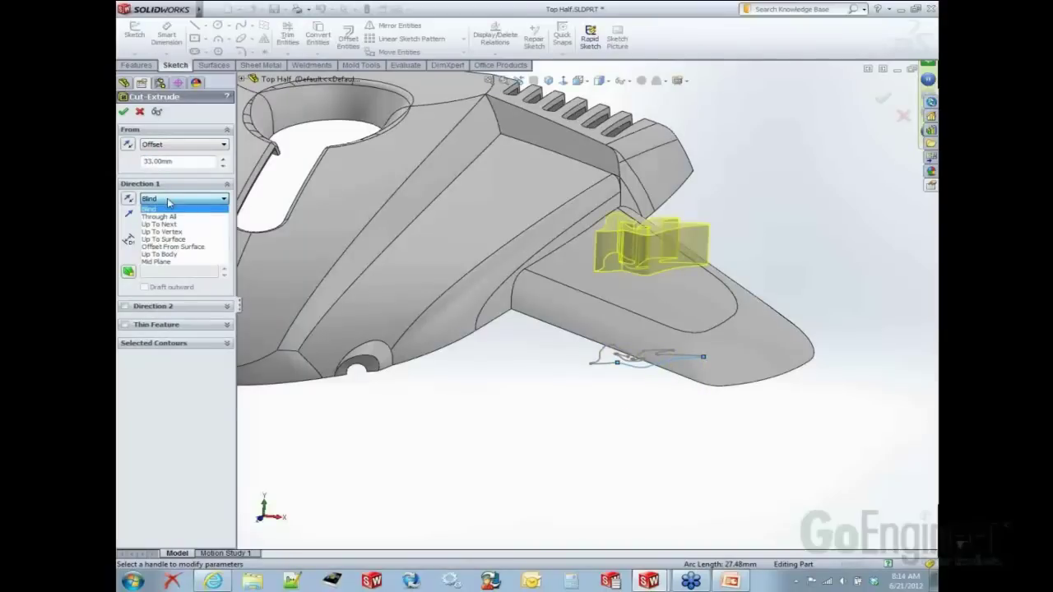
click(173, 246)
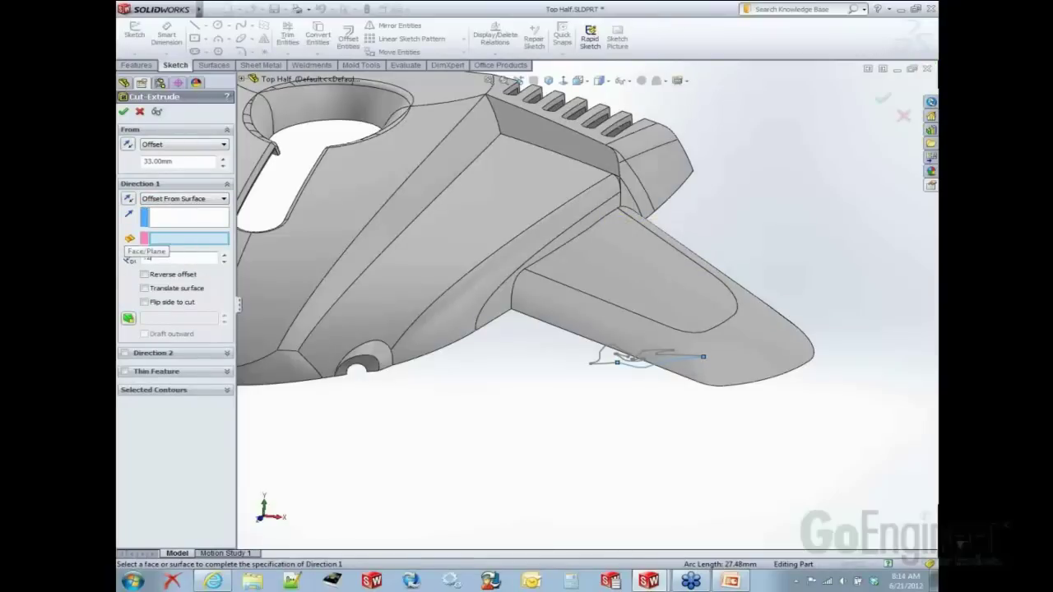
click(648, 281)
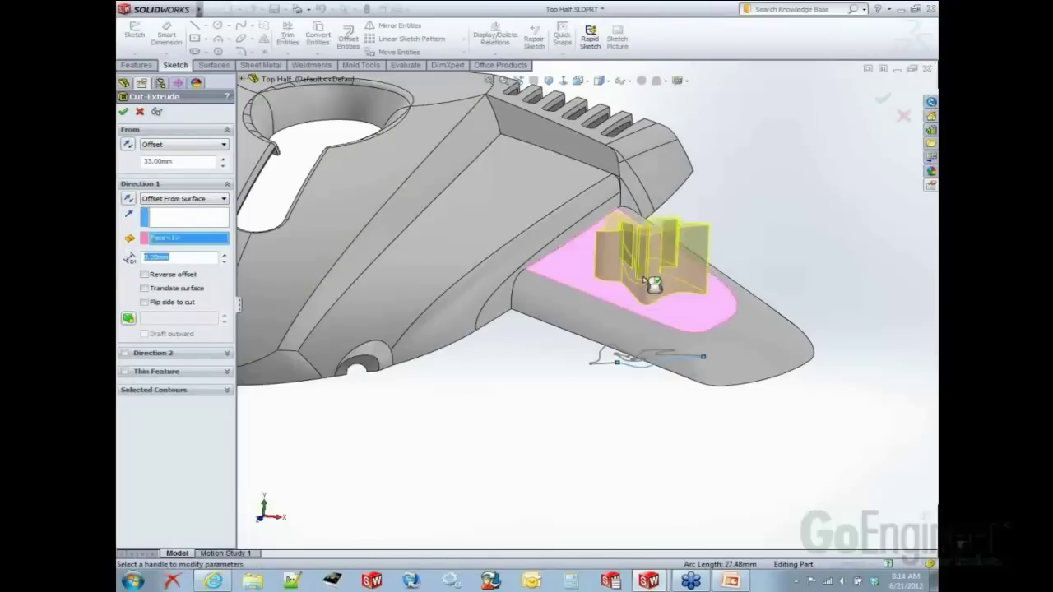
click(145, 274)
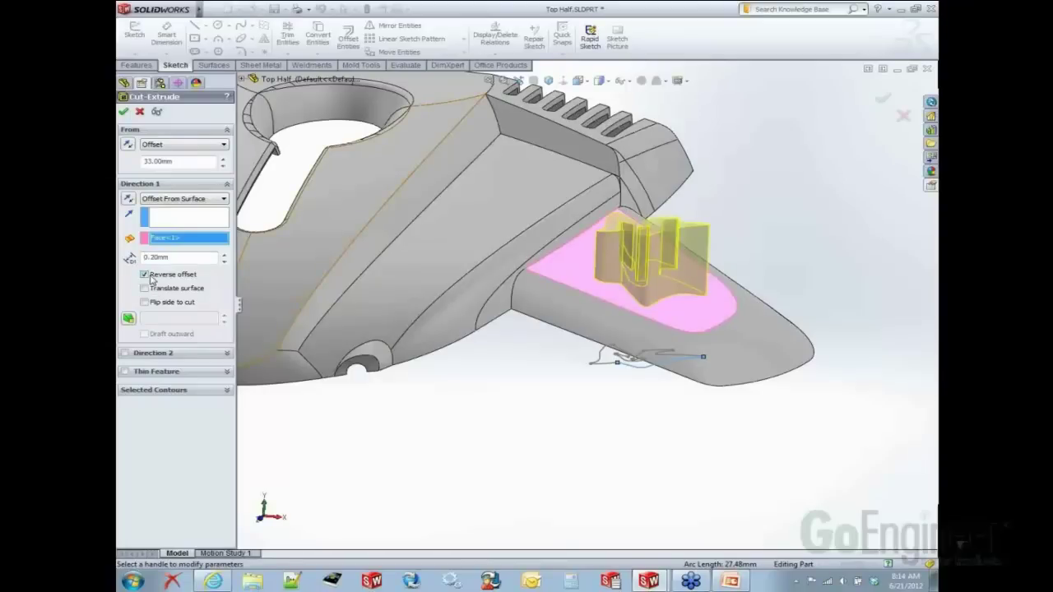
click(124, 111)
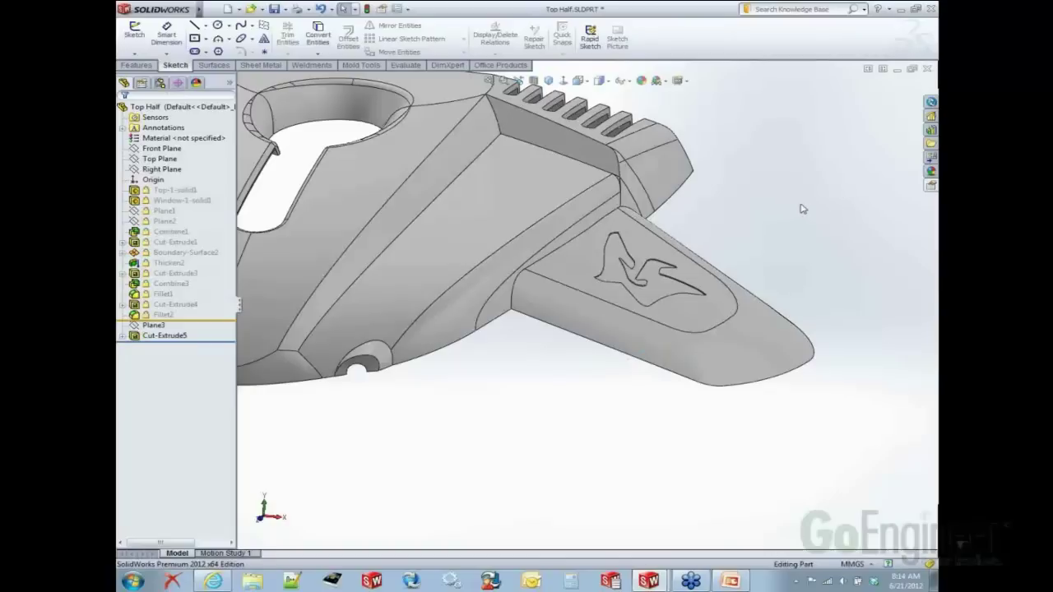
Step: Copy the logo sketch from the finished cut and paste it onto the Top Plane
key(f)
click(165, 335)
click(123, 335)
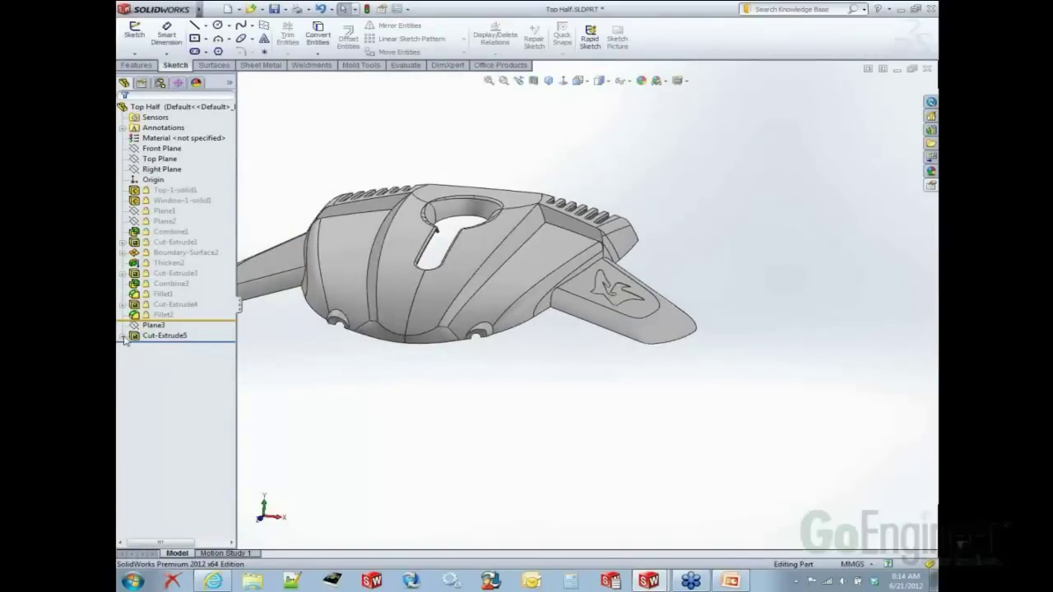
click(174, 345)
click(303, 360)
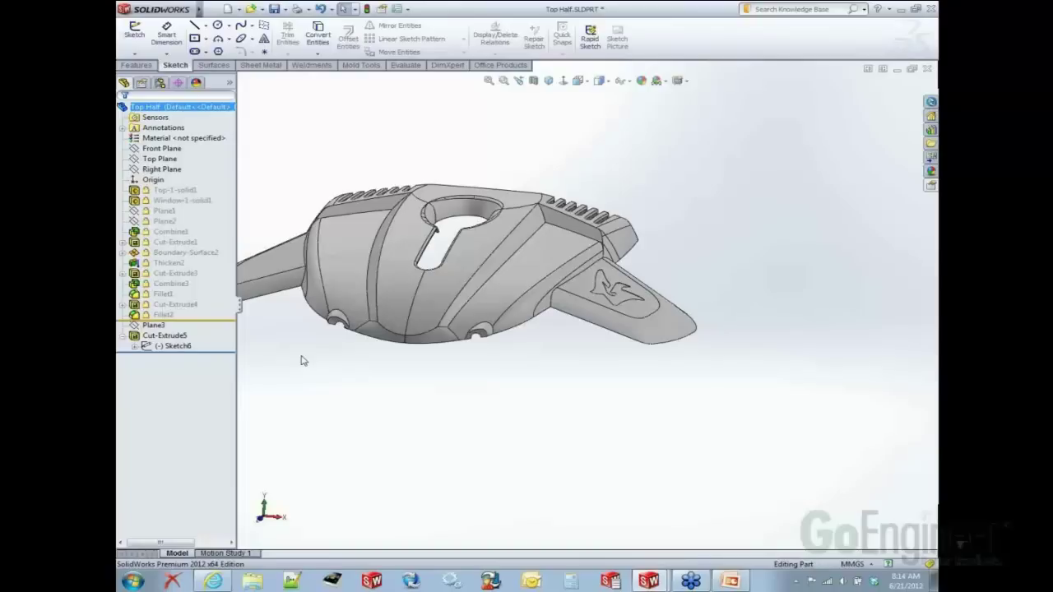
click(172, 346)
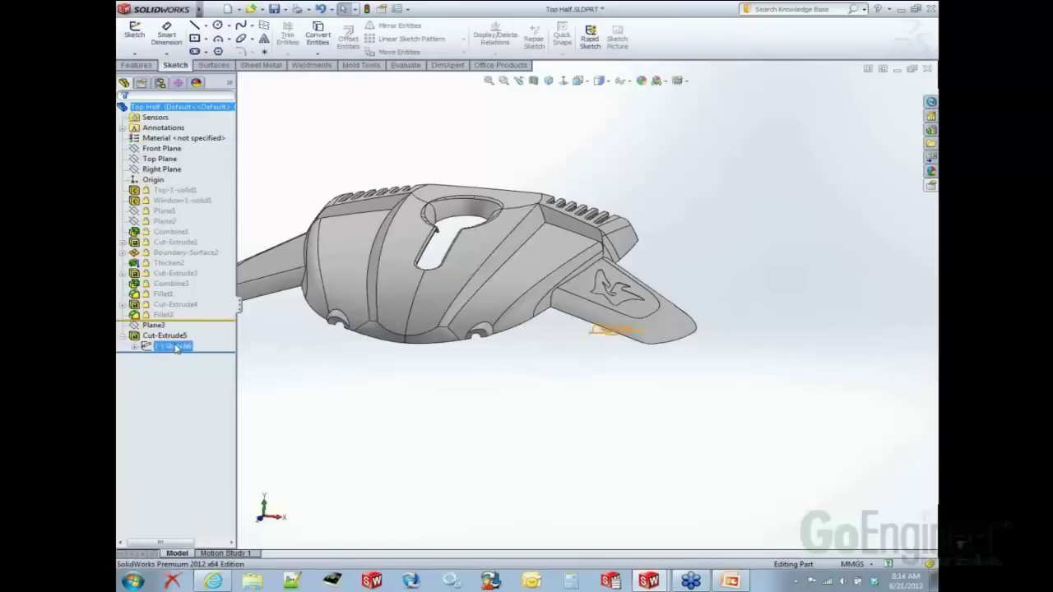
click(523, 453)
click(202, 254)
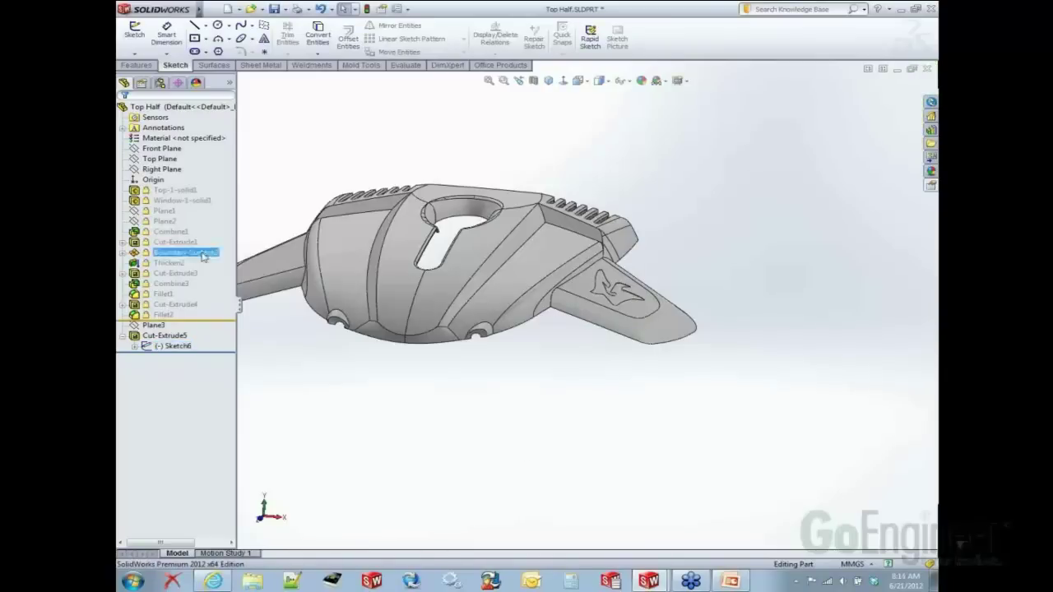
click(159, 158)
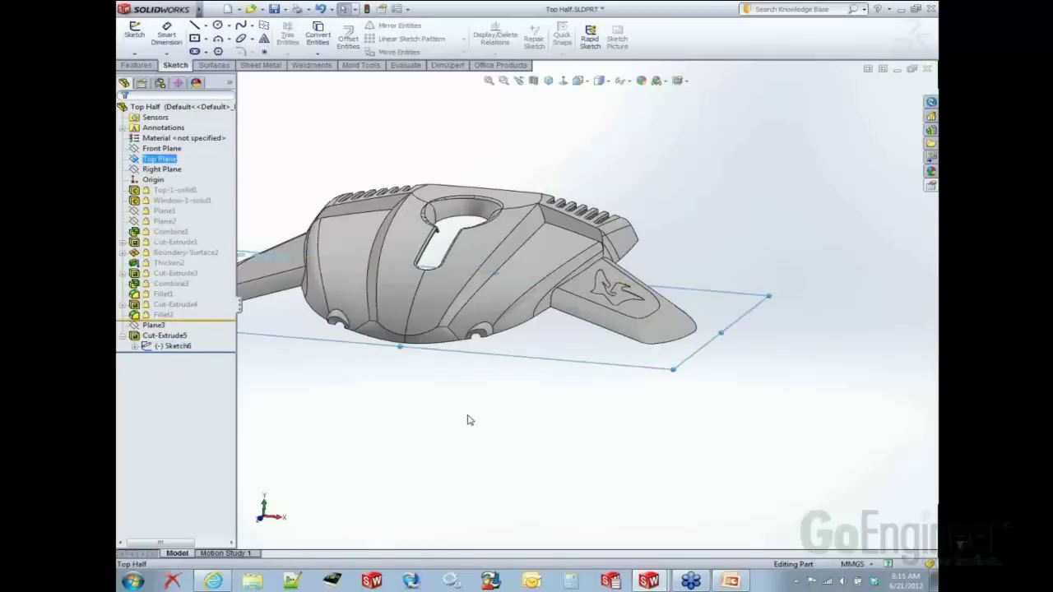
Step: Move the copied logo sketch from the right wing to the left wing's rounded panel, working in the top view
click(168, 357)
click(578, 81)
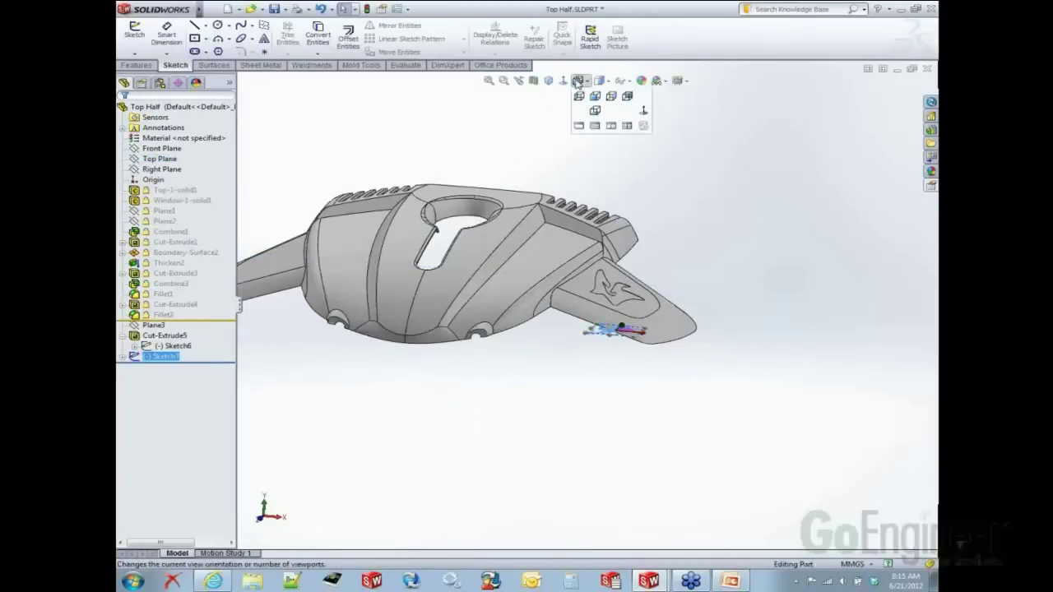
click(594, 97)
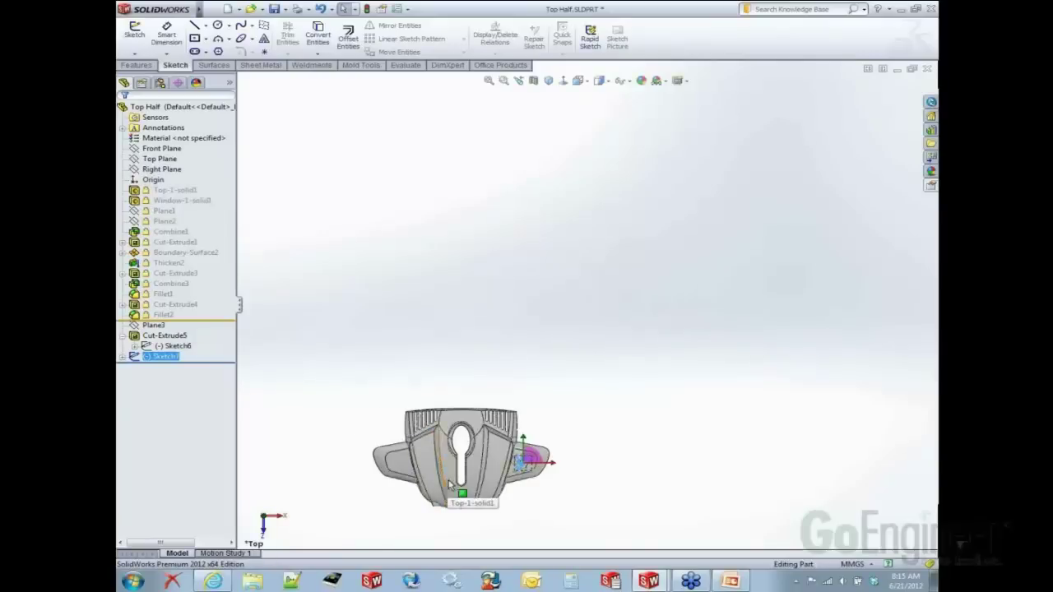
mouse_move(833, 331)
mouse_down()
mouse_move(386, 335)
mouse_move(374, 323)
mouse_up()
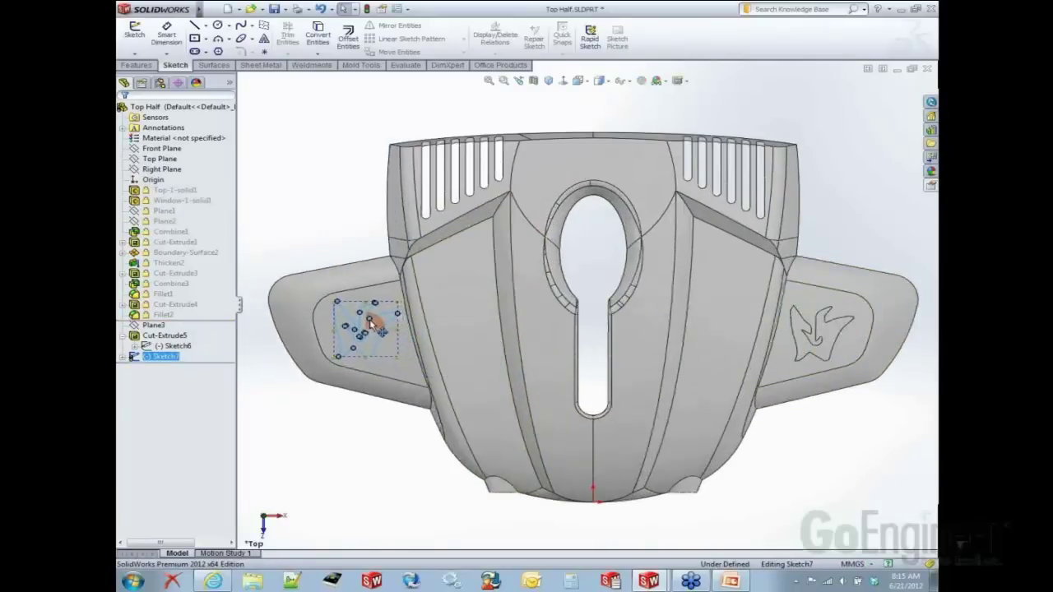
click(367, 221)
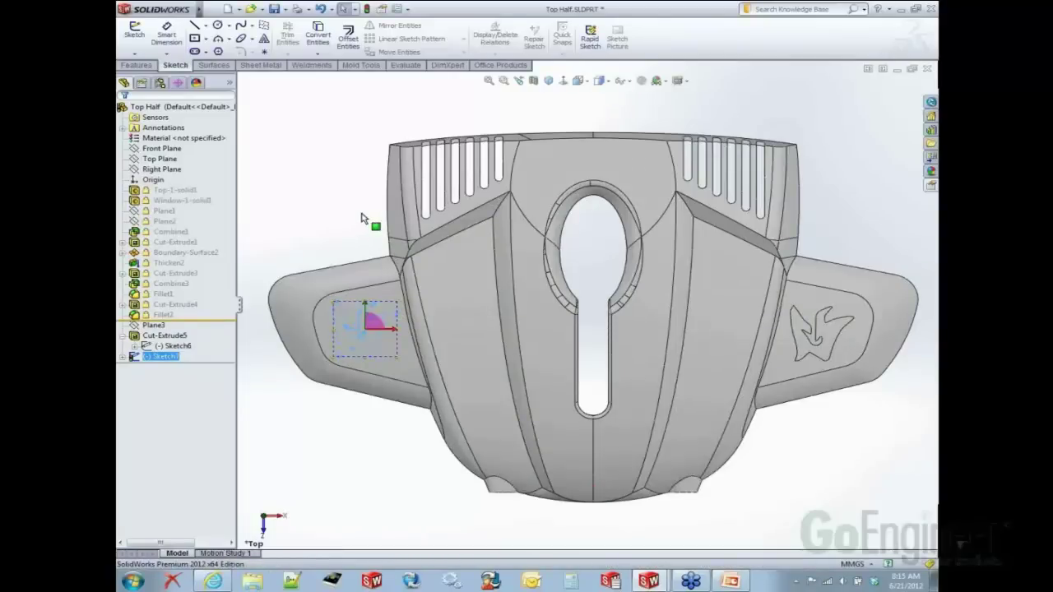
mouse_move(343, 225)
middle_down()
mouse_move(322, 87)
mouse_move(412, 115)
middle_up()
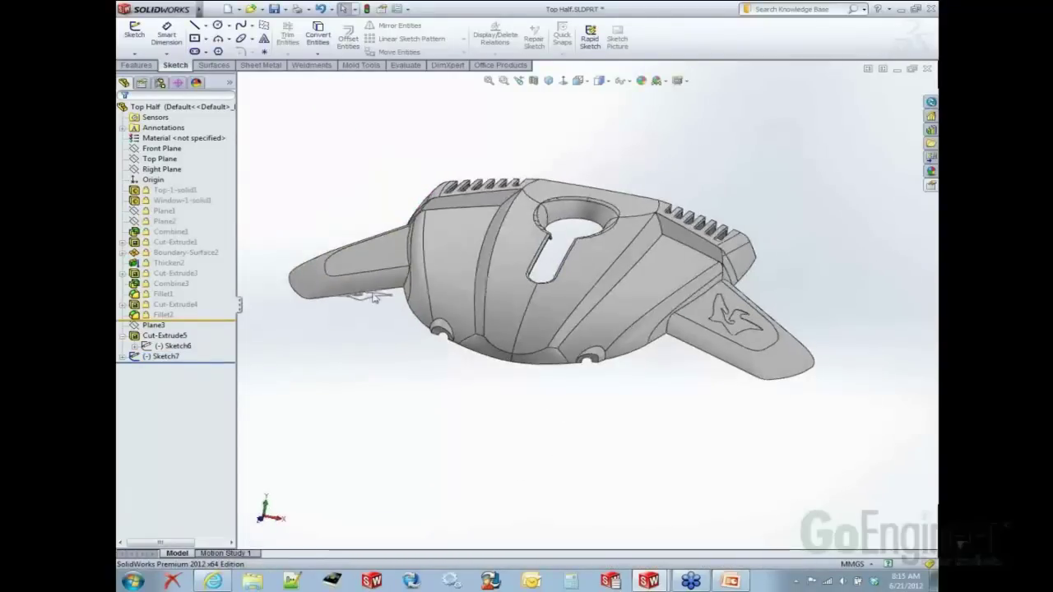
scroll(442, 332, down, 4)
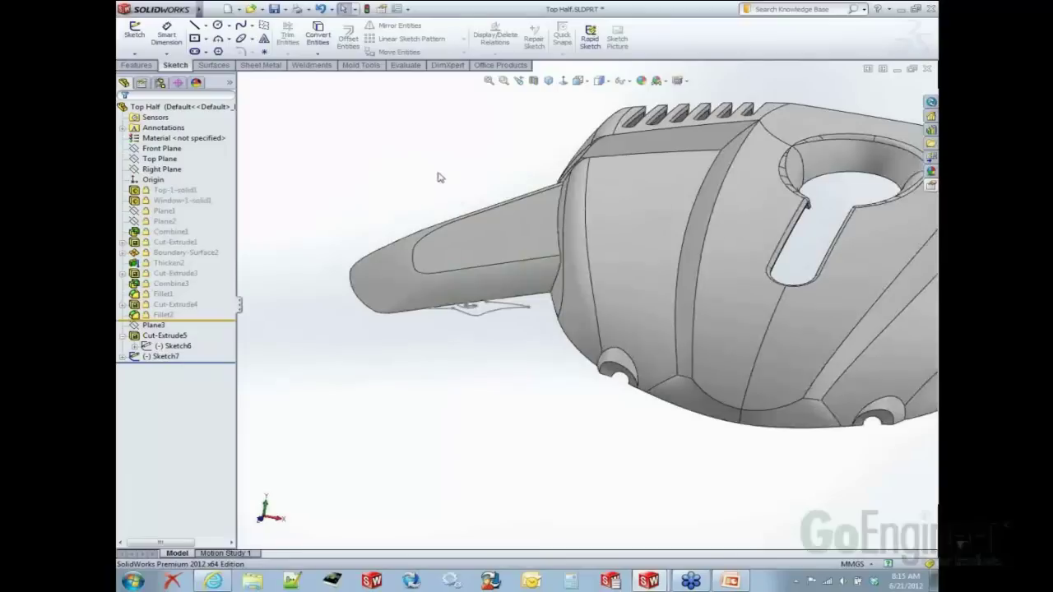
click(499, 314)
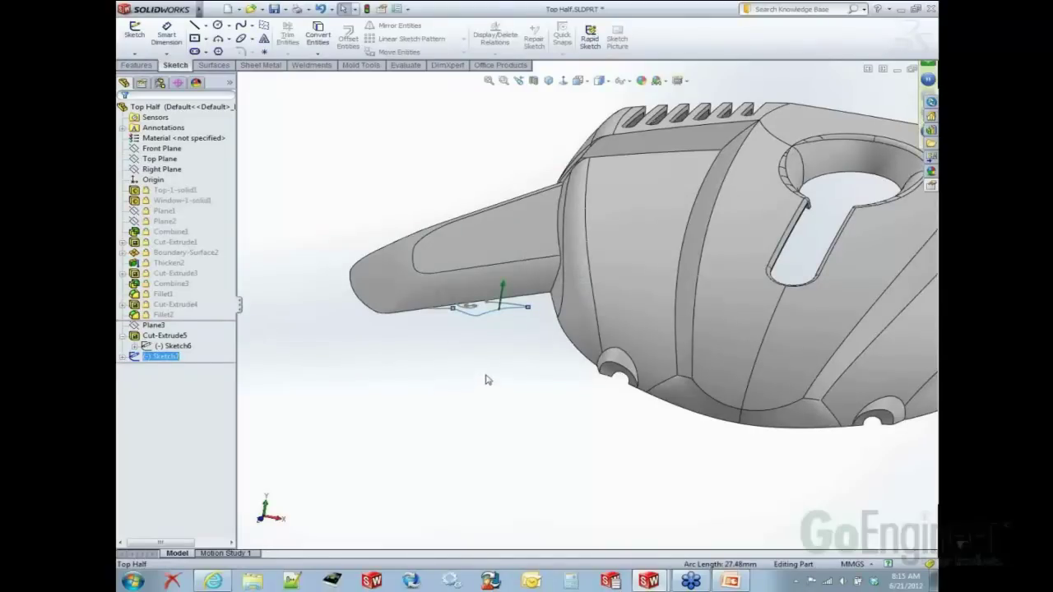
right_drag(486, 379, 422, 383)
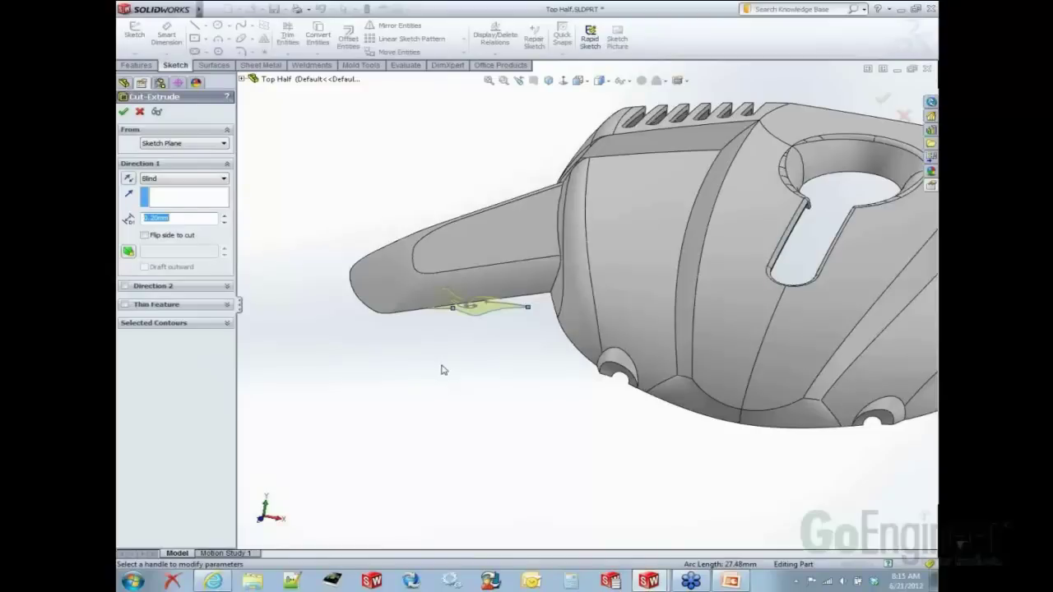
right_drag(440, 374, 486, 378)
click(140, 111)
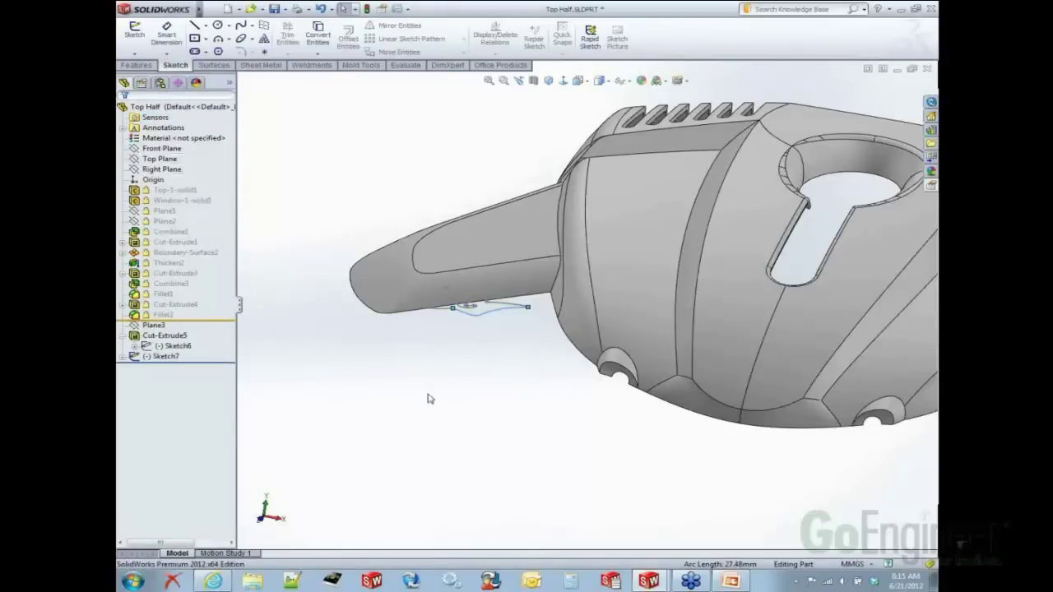
right_drag(430, 395, 458, 356)
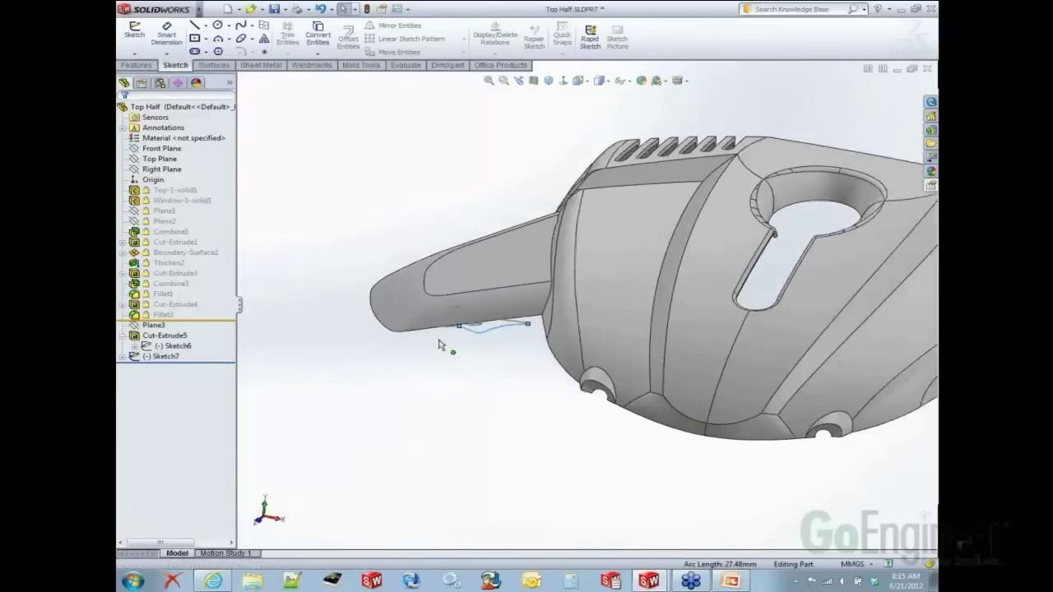
right_drag(389, 428, 345, 421)
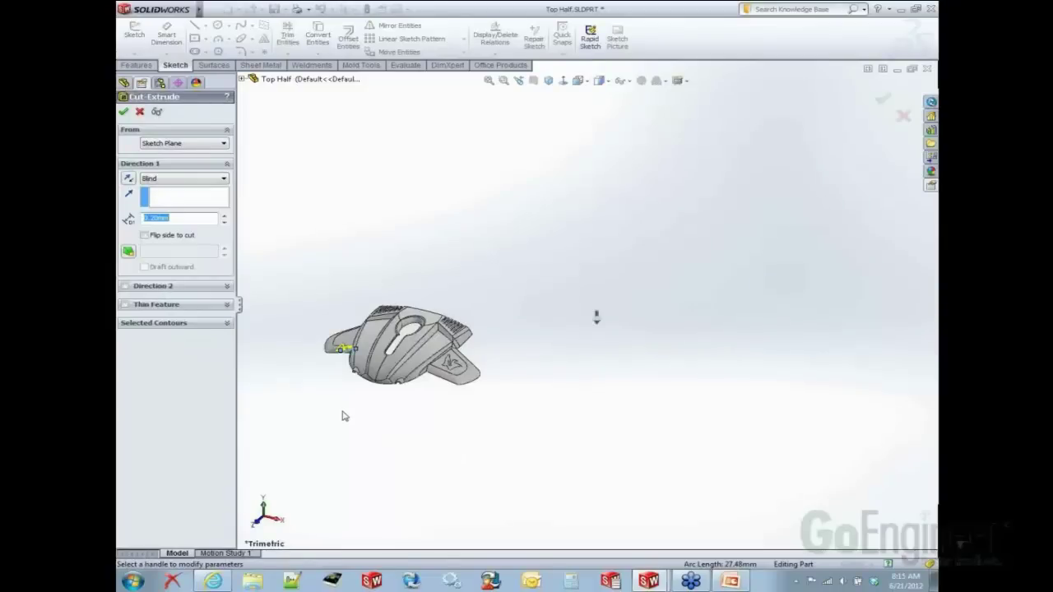
click(139, 111)
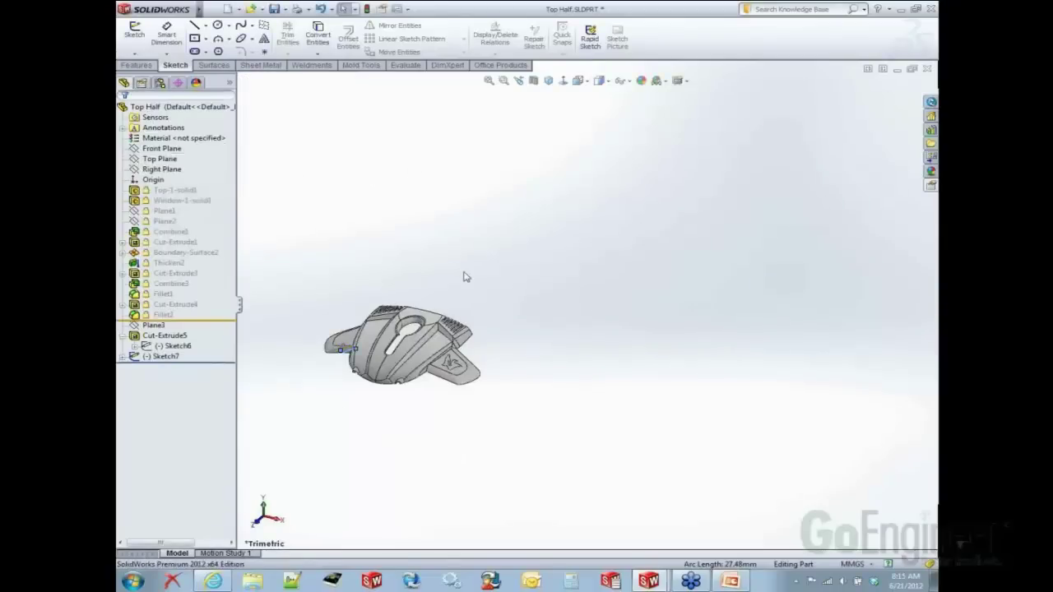
key(f)
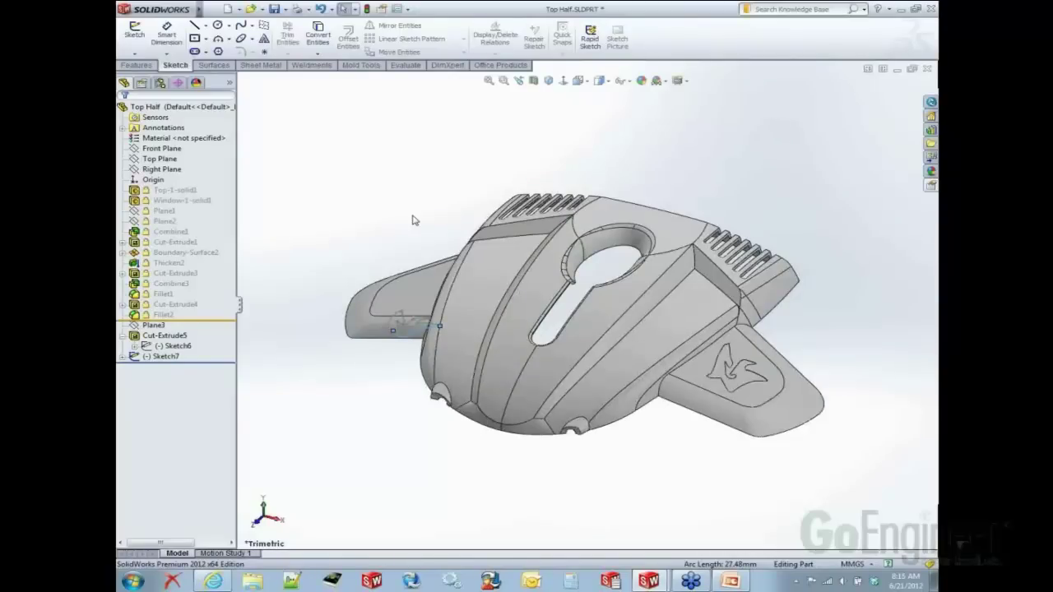
Step: Start an extruded cut from the copied logo sketch at the left wing, beginning at a 33 mm offset from the sketch plane
click(400, 189)
click(387, 322)
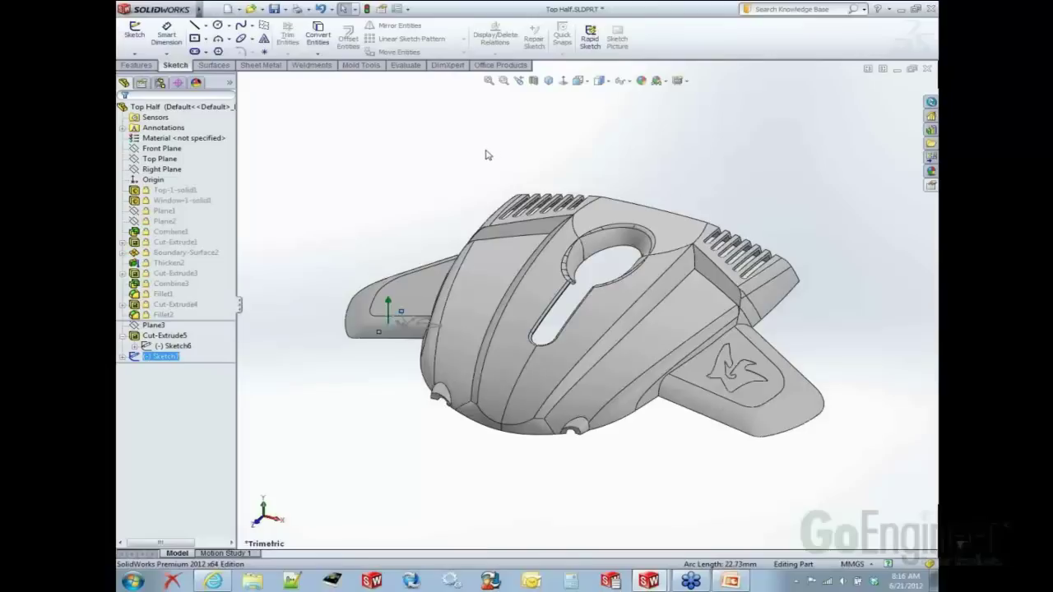
click(403, 194)
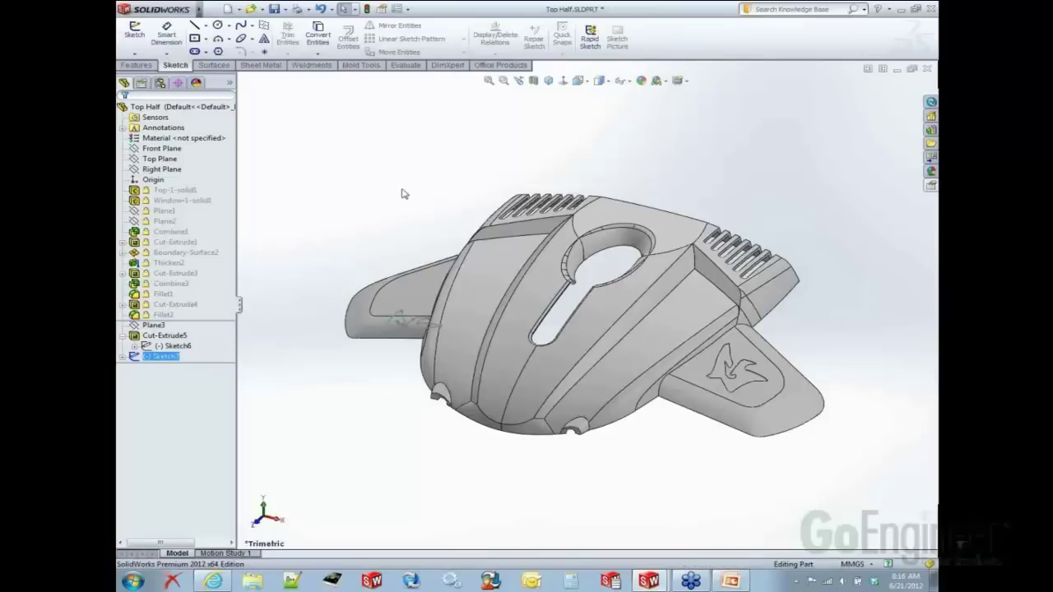
right_drag(403, 192, 384, 199)
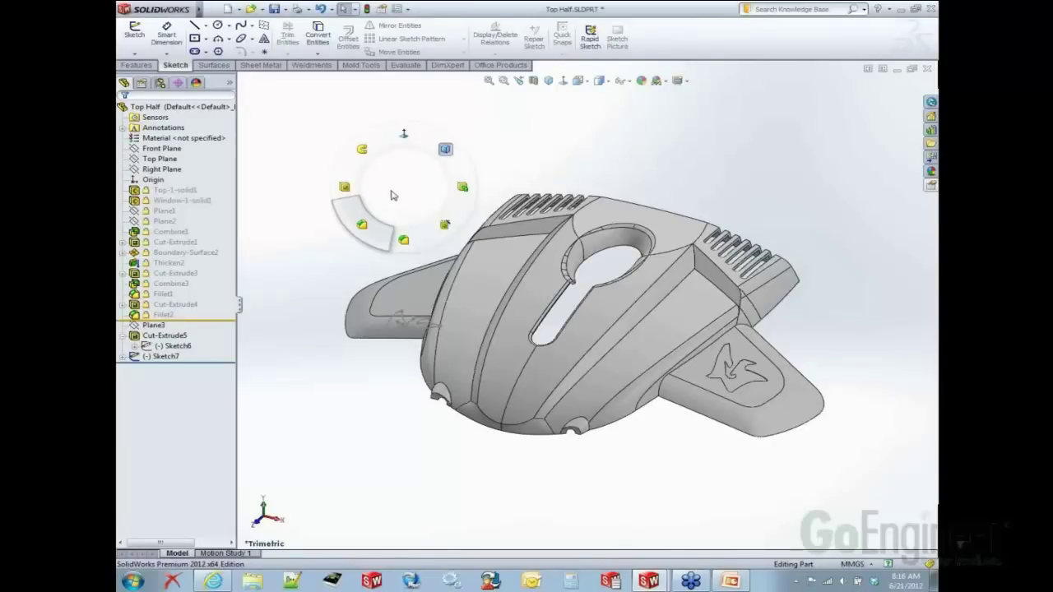
right_drag(392, 195, 343, 188)
click(403, 319)
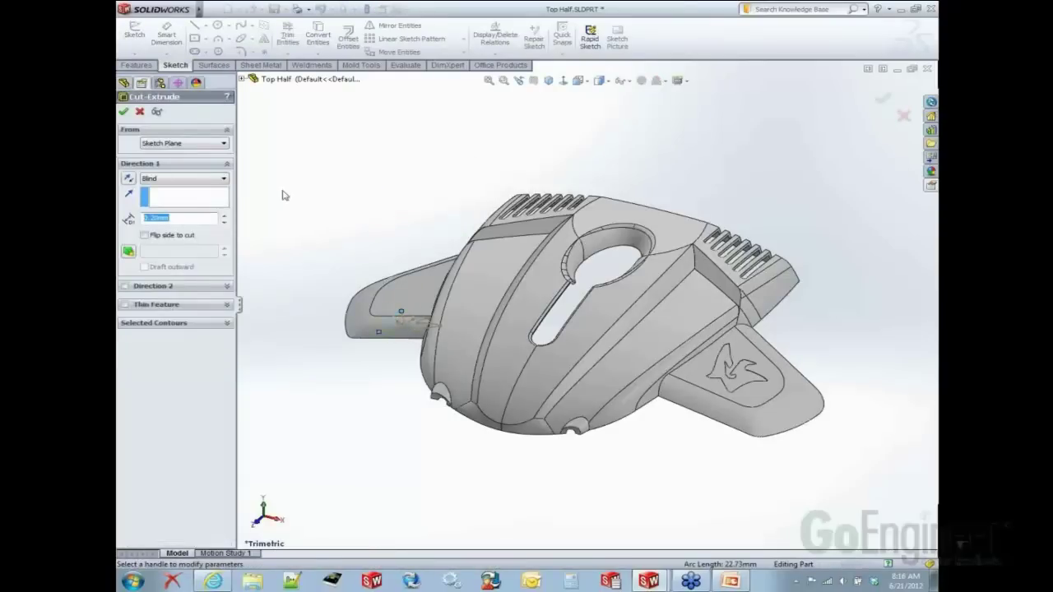
click(185, 144)
click(182, 176)
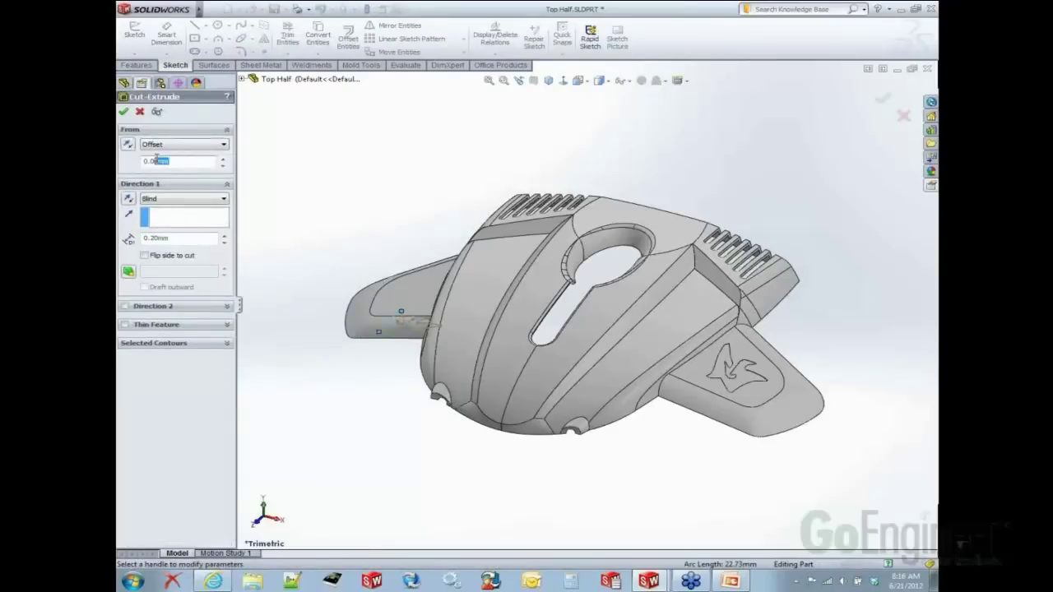
click(144, 161)
text(33)
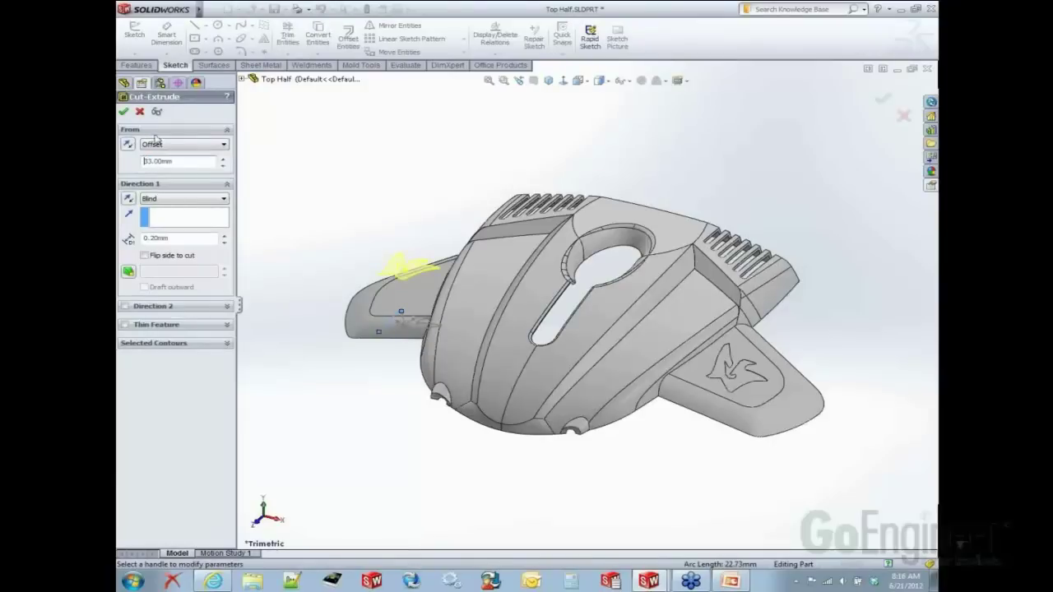
Step: End the cut Offset From Surface at the left wing's panel face with a reversed 0.20 mm offset, and accept it
click(185, 198)
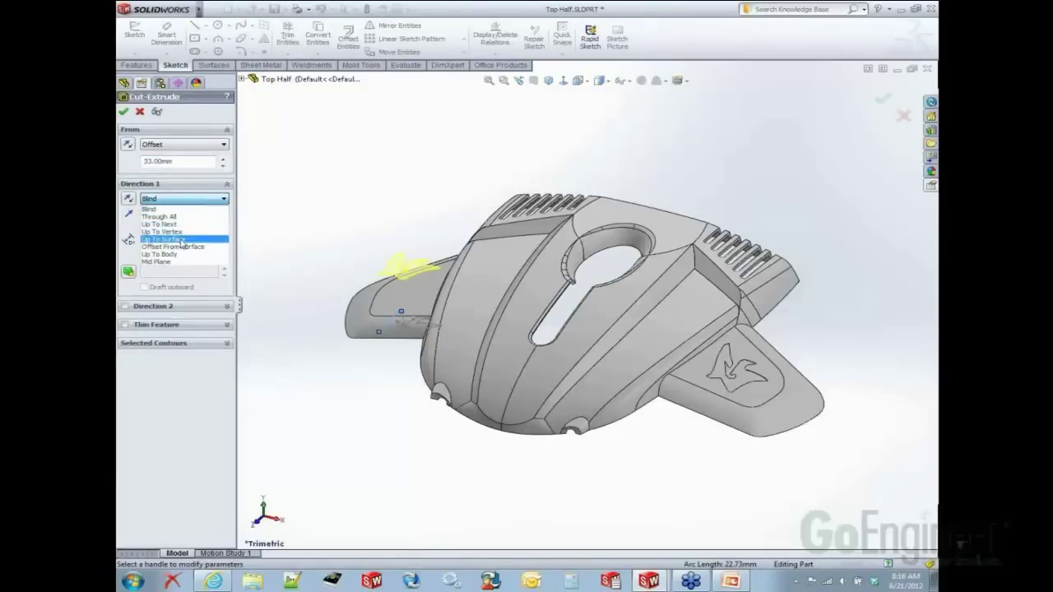
click(181, 248)
click(403, 288)
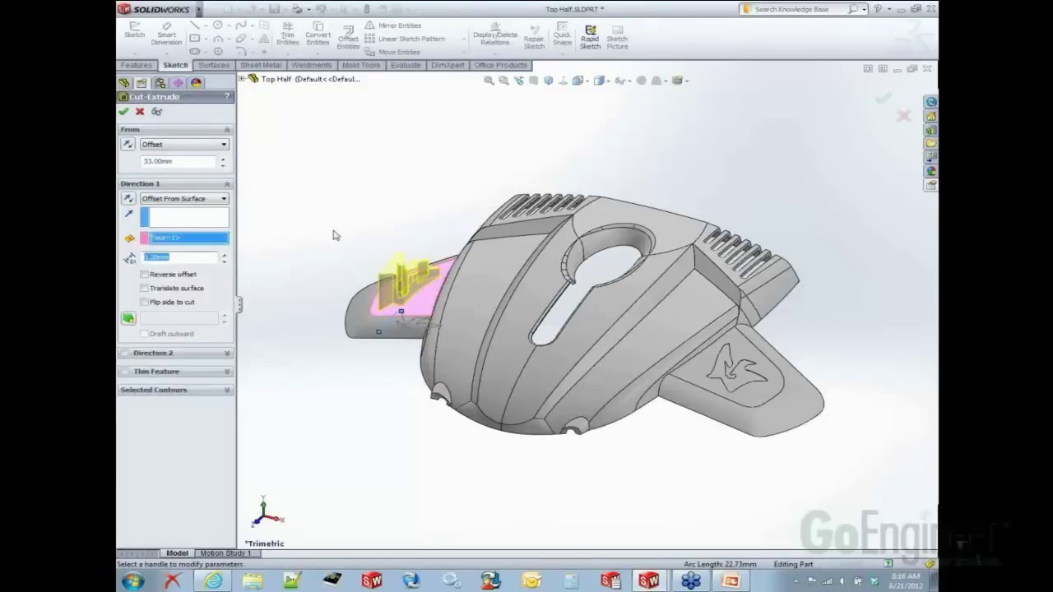
click(174, 274)
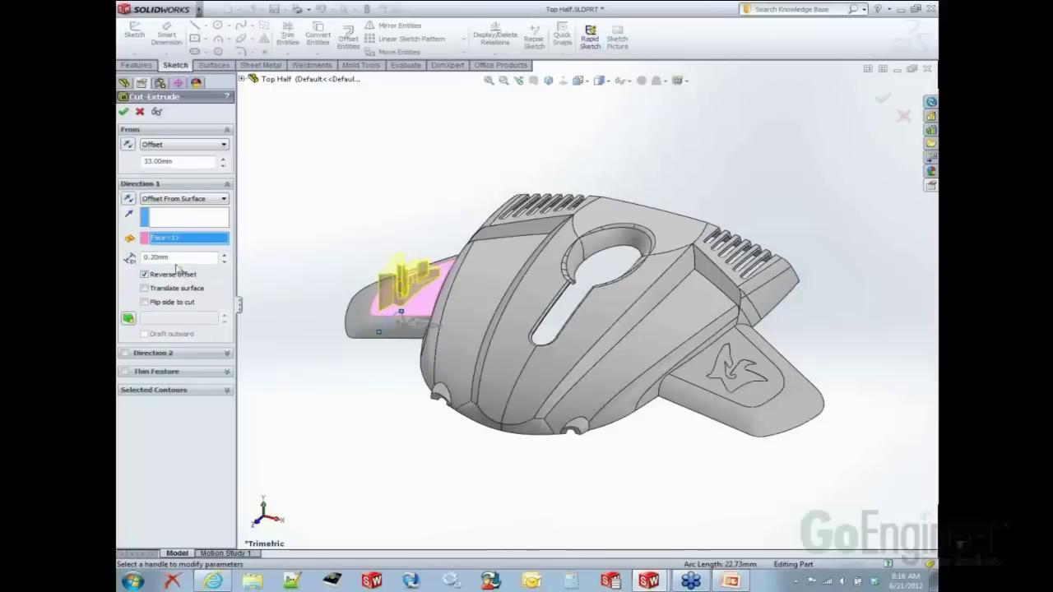
key(Return)
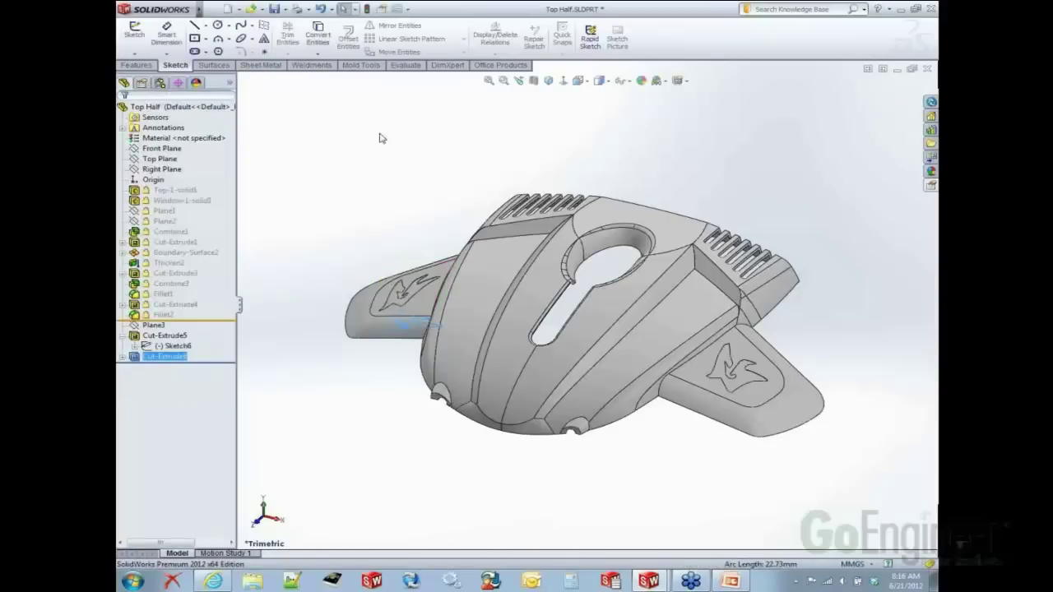
Step: Apply a green colour (RGB 0, 192, 0) to both logo cut features on the wings
click(164, 335)
ctrl+click(164, 357)
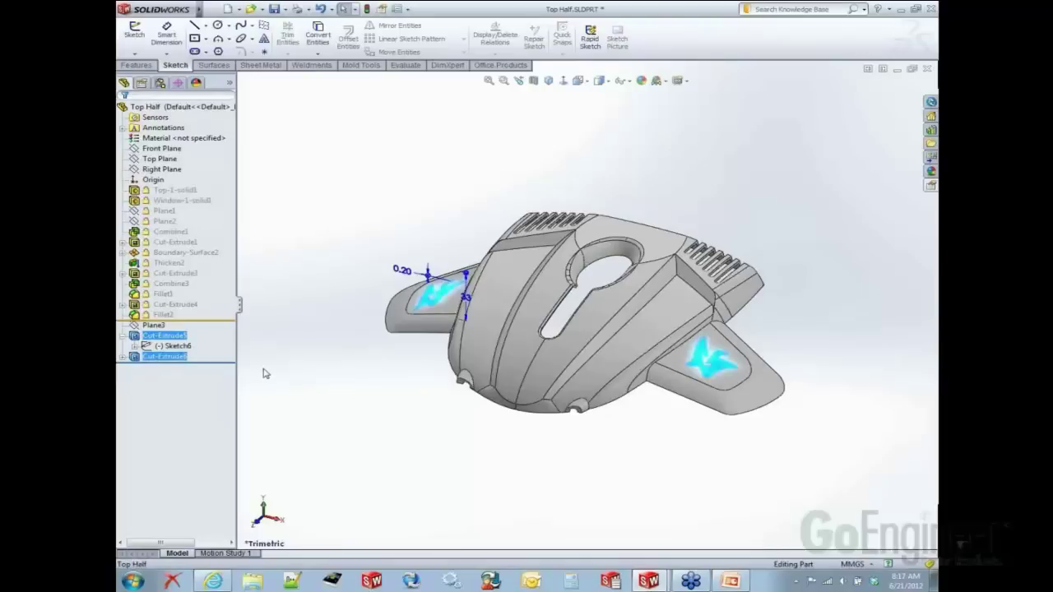
click(165, 356)
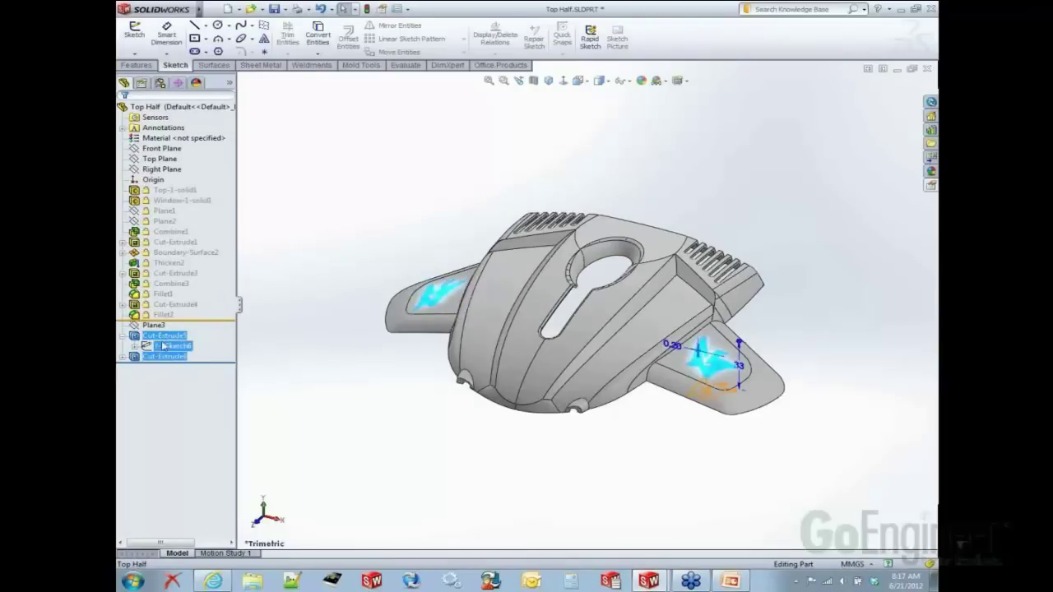
click(168, 339)
click(165, 356)
shift+click(165, 336)
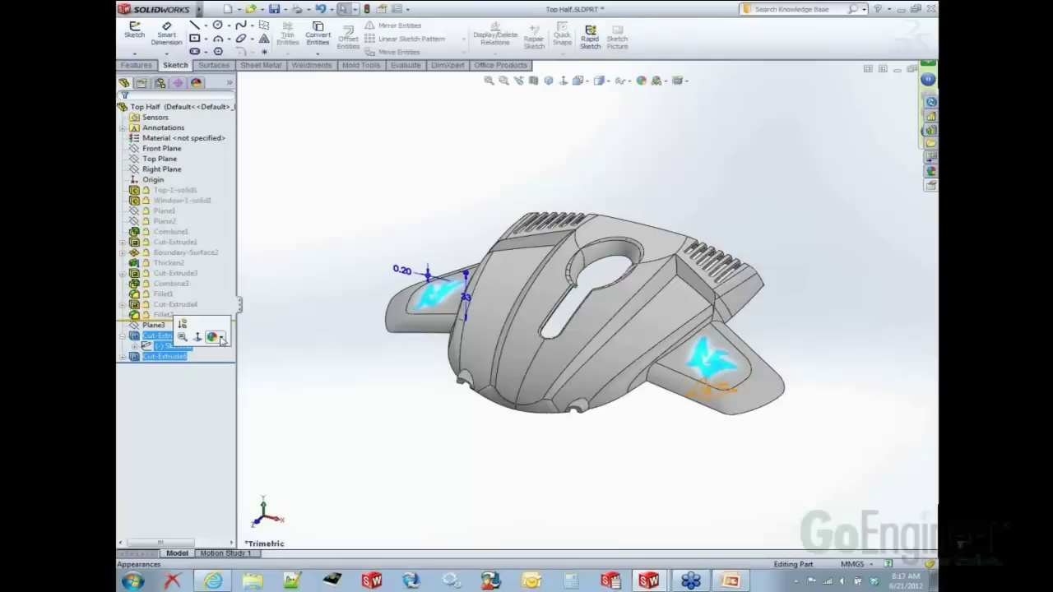
click(219, 337)
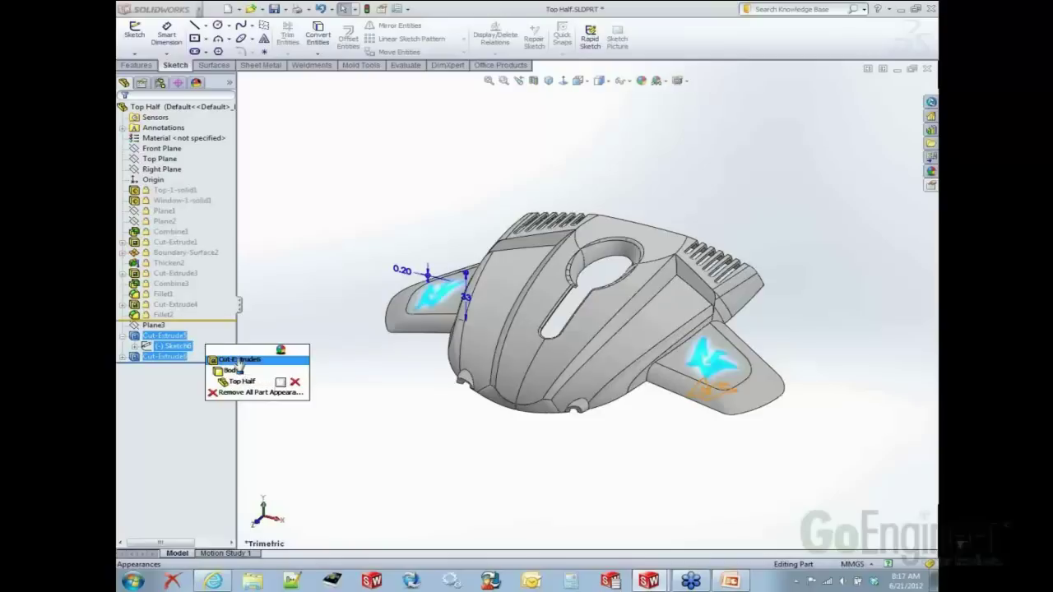
click(238, 360)
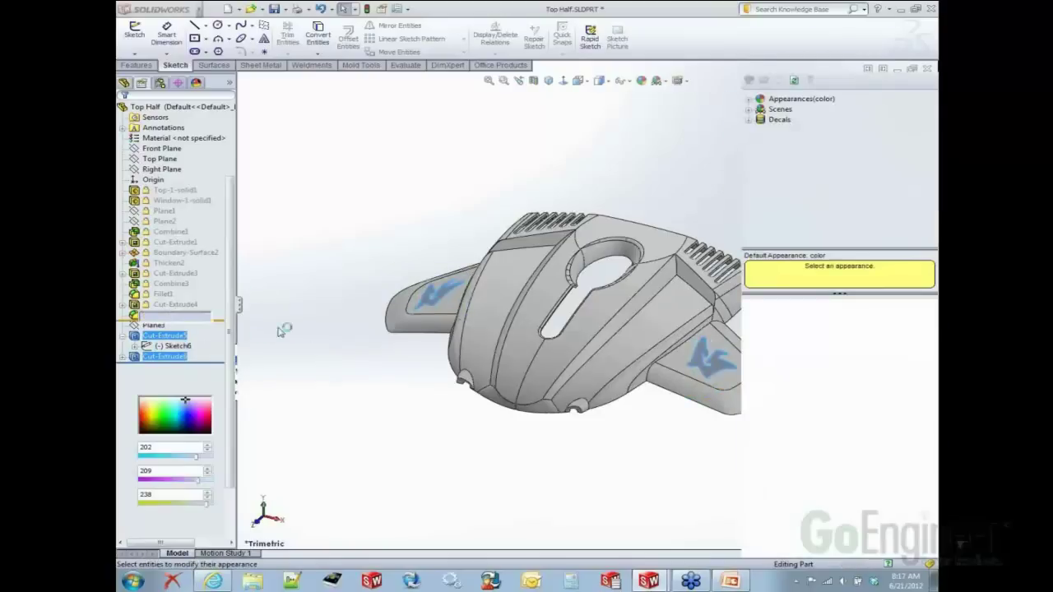
click(174, 356)
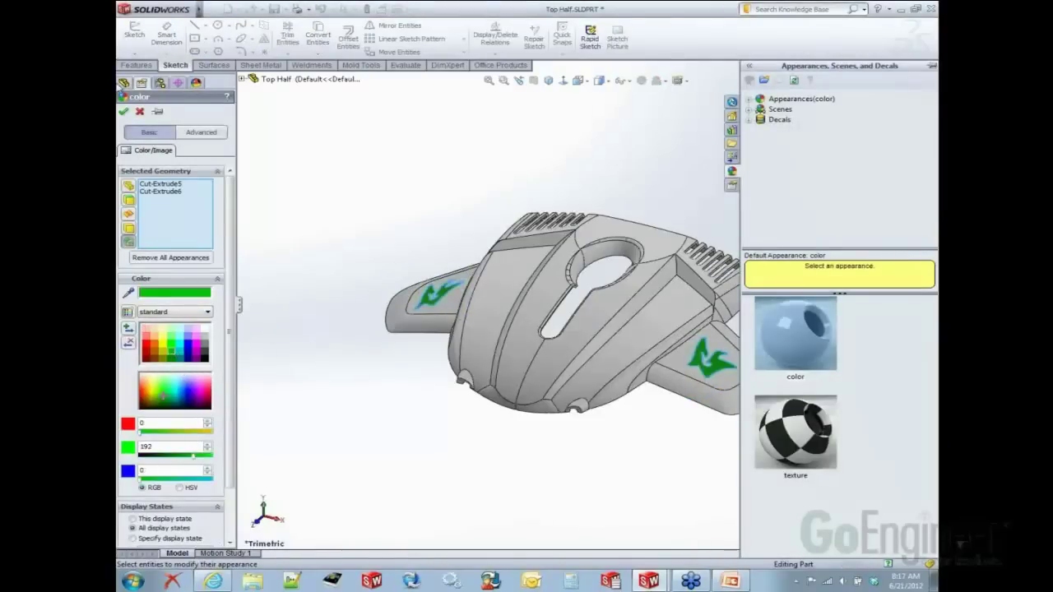
click(123, 111)
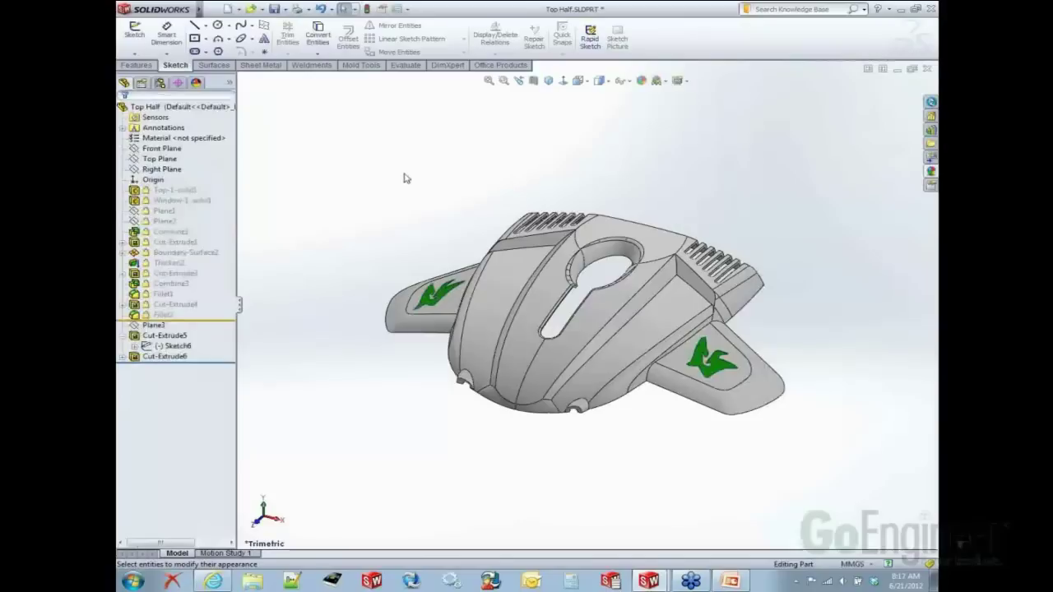
scroll(623, 263, down, 2)
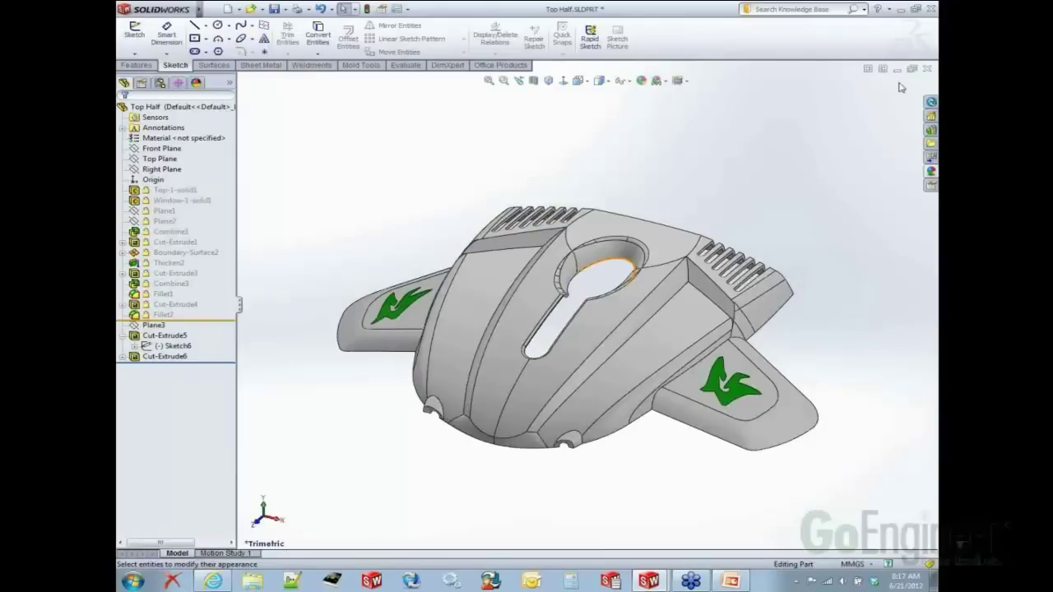
Step: Restore the document window down and close the Top Half part without saving its changes, returning to the robot assembly
click(914, 9)
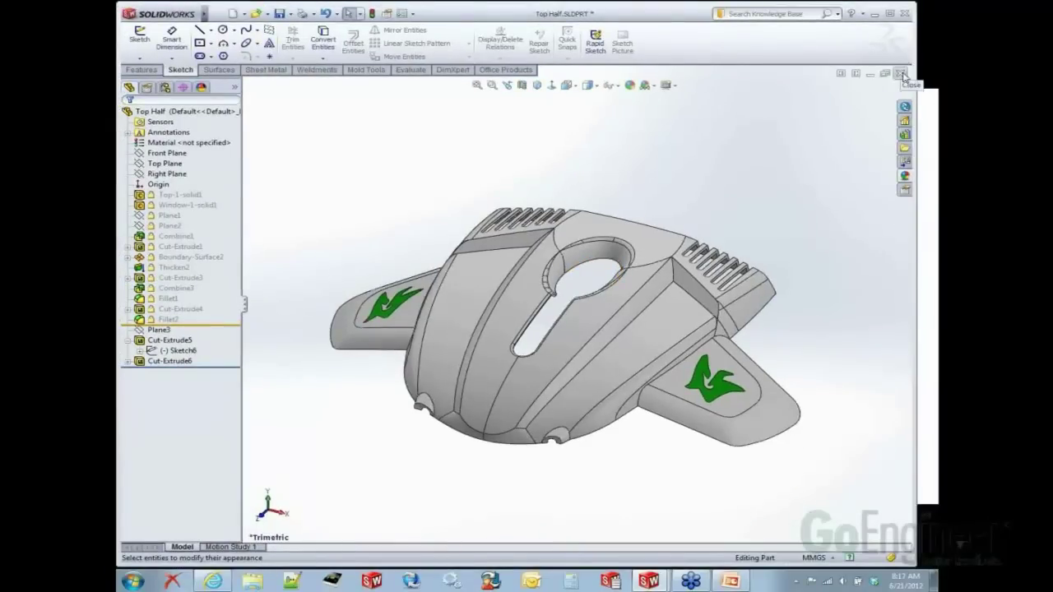
click(901, 74)
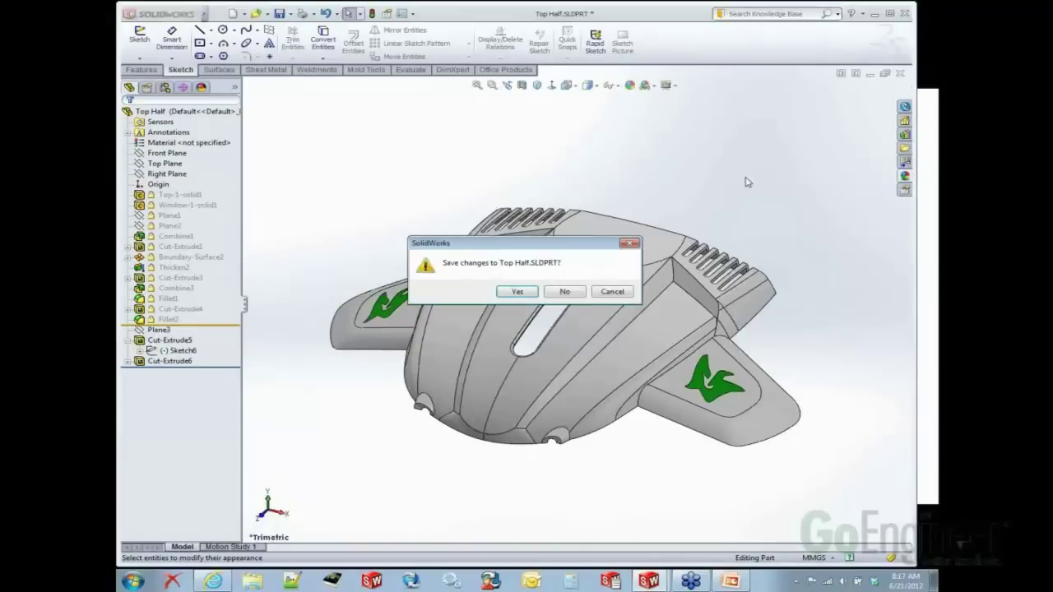
click(571, 292)
click(526, 320)
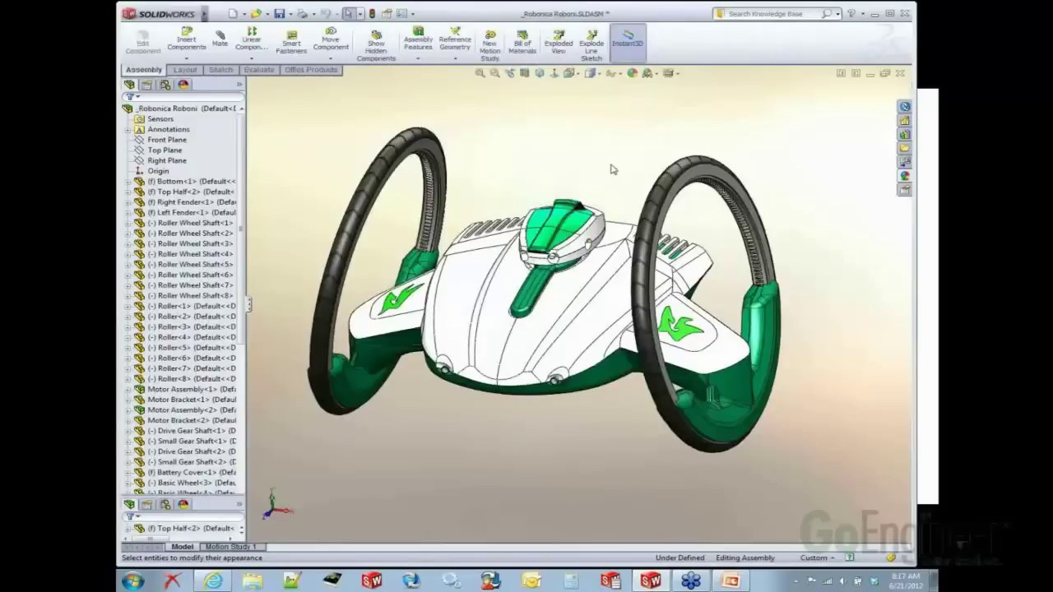
Step: Inspect the robot assembly's underside, and create a new part document
mouse_move(604, 179)
middle_down()
mouse_move(615, 163)
mouse_move(627, 184)
mouse_move(614, 176)
middle_up()
scroll(597, 262, down, 2)
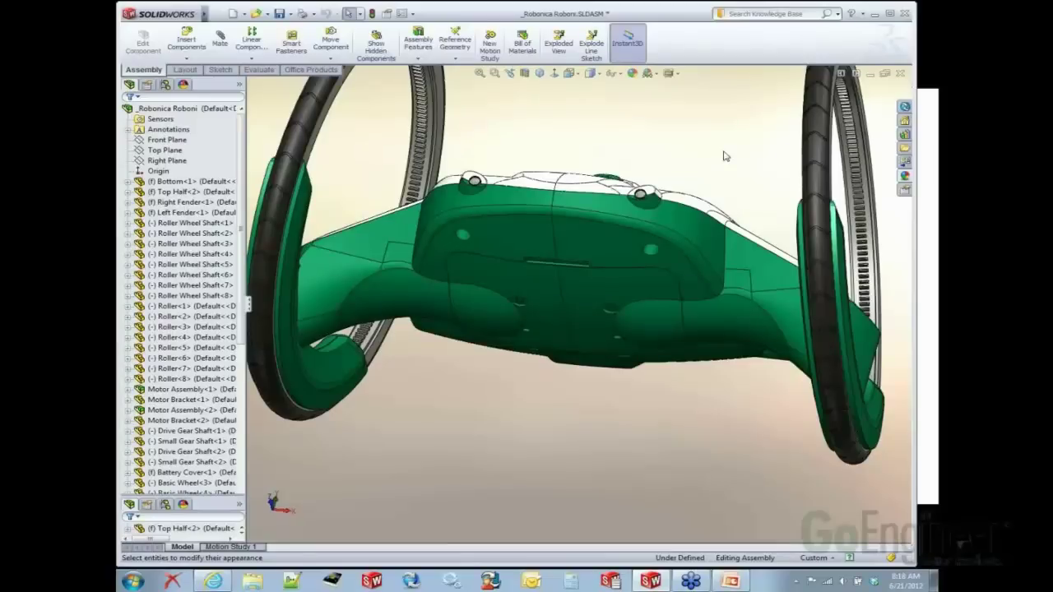
click(429, 86)
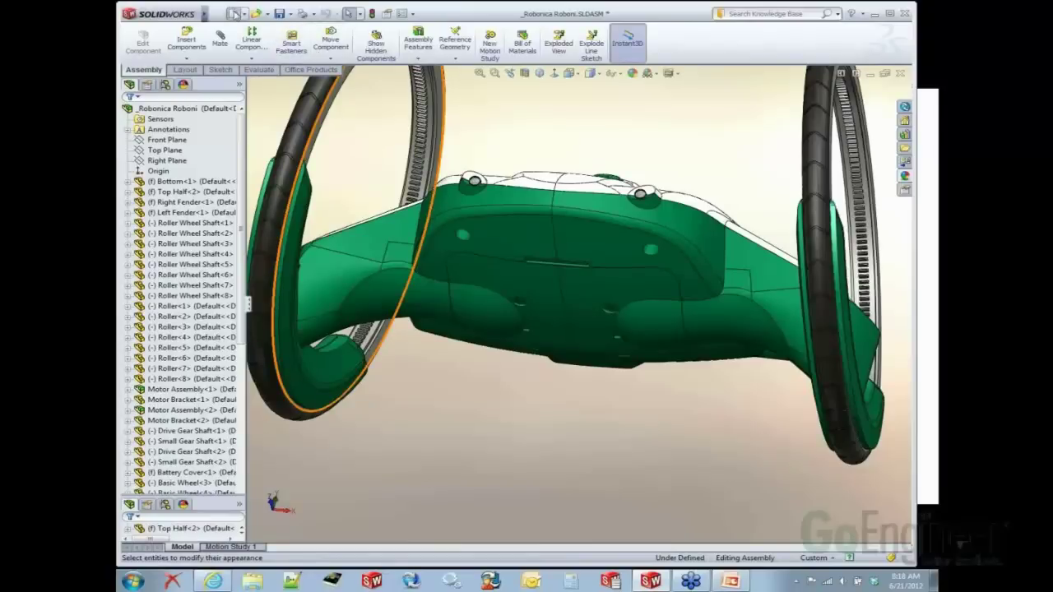
click(234, 14)
click(362, 189)
double_click(369, 212)
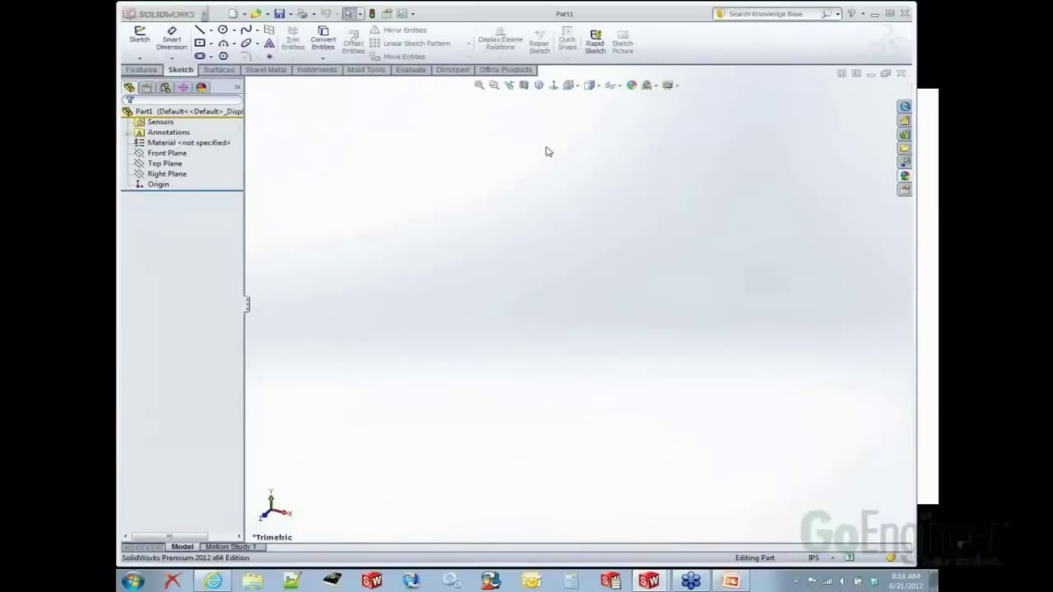
Step: Start a sketch on the Top Plane, preview Catcher Idea.png from the Images folder, and insert it as a sketch picture
click(171, 166)
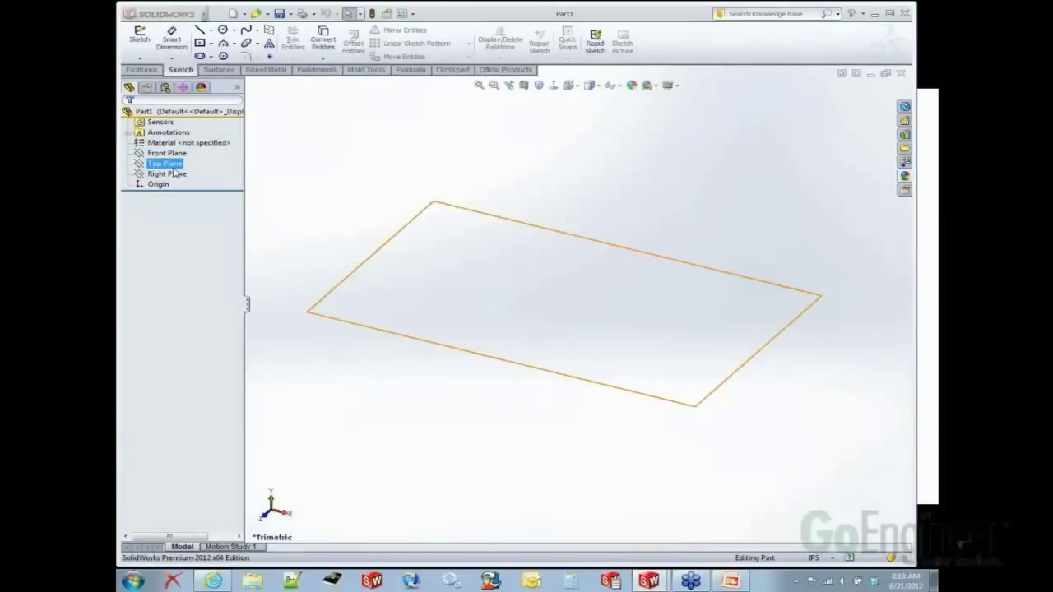
click(182, 157)
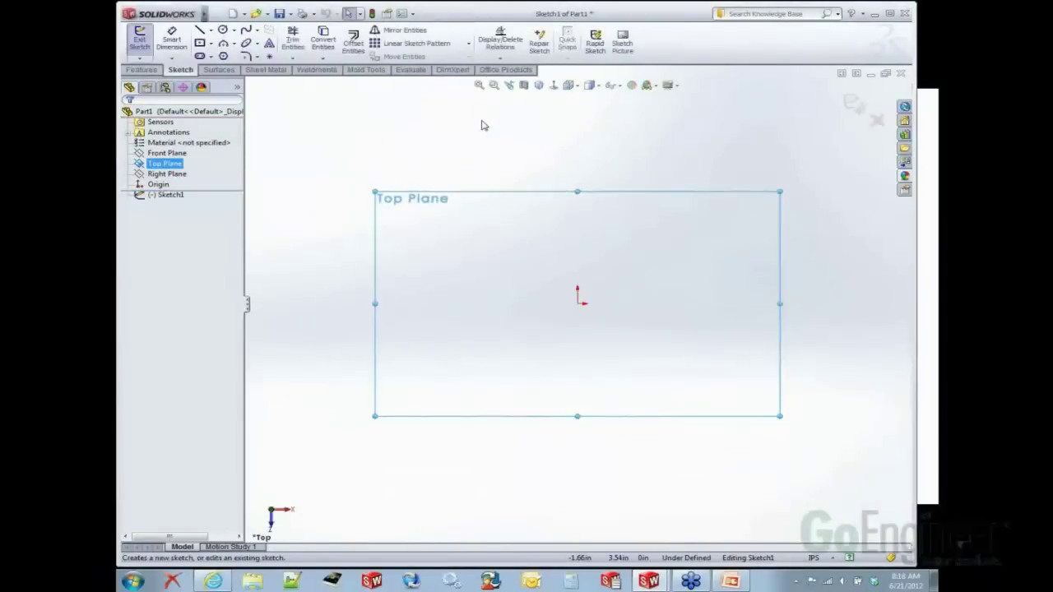
click(622, 41)
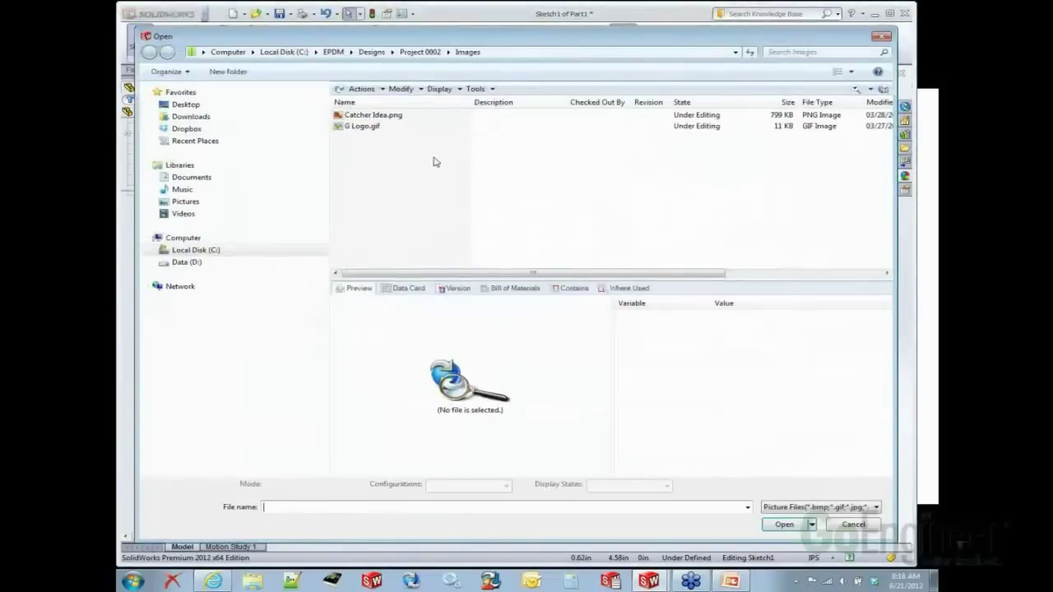
click(382, 117)
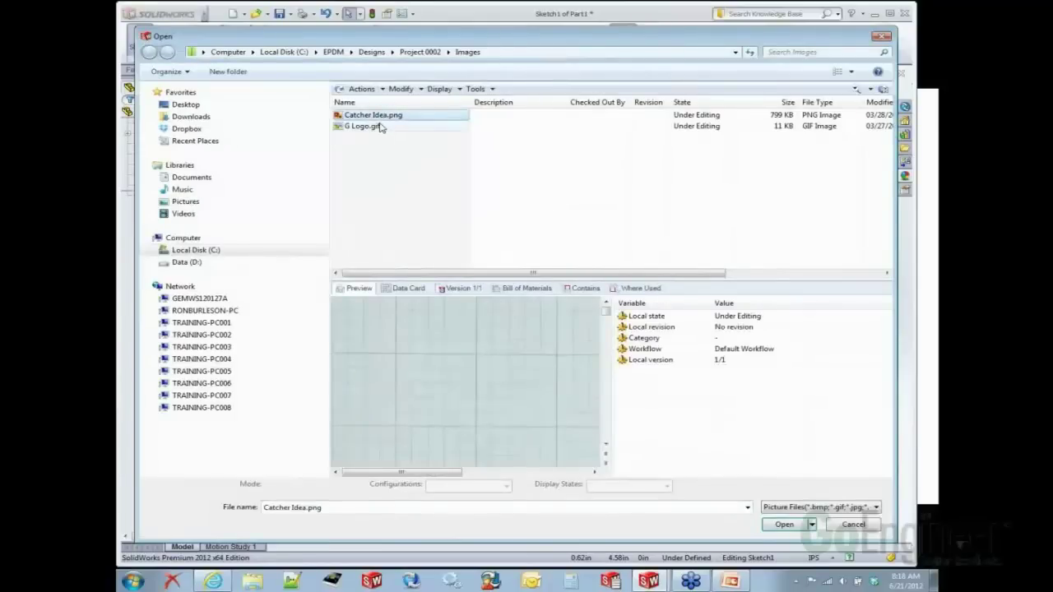
drag(606, 313, 606, 368)
mouse_move(375, 472)
mouse_down()
mouse_move(456, 475)
mouse_move(393, 484)
mouse_up()
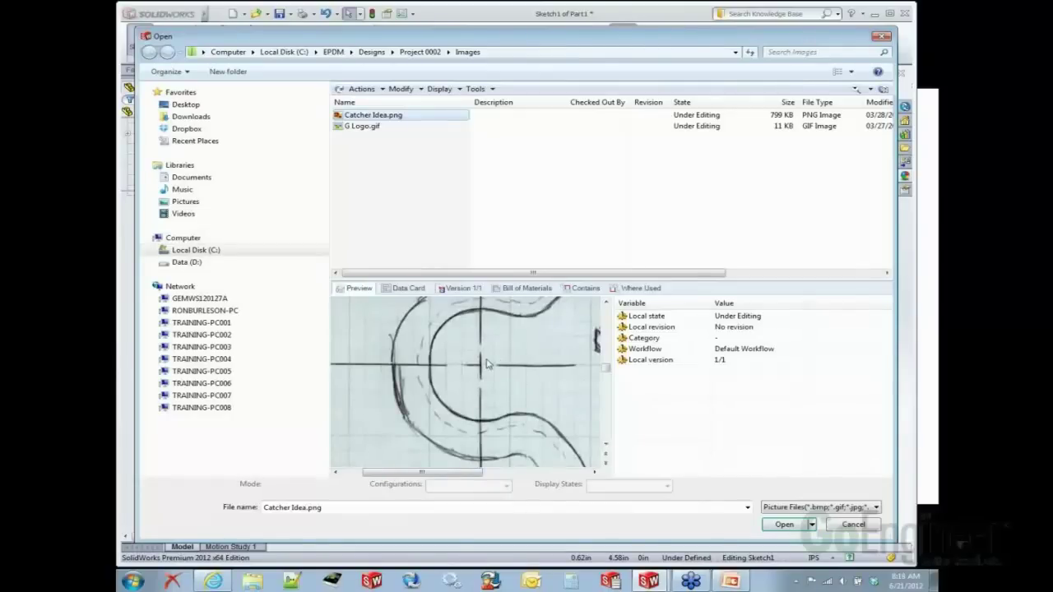
drag(423, 472, 490, 482)
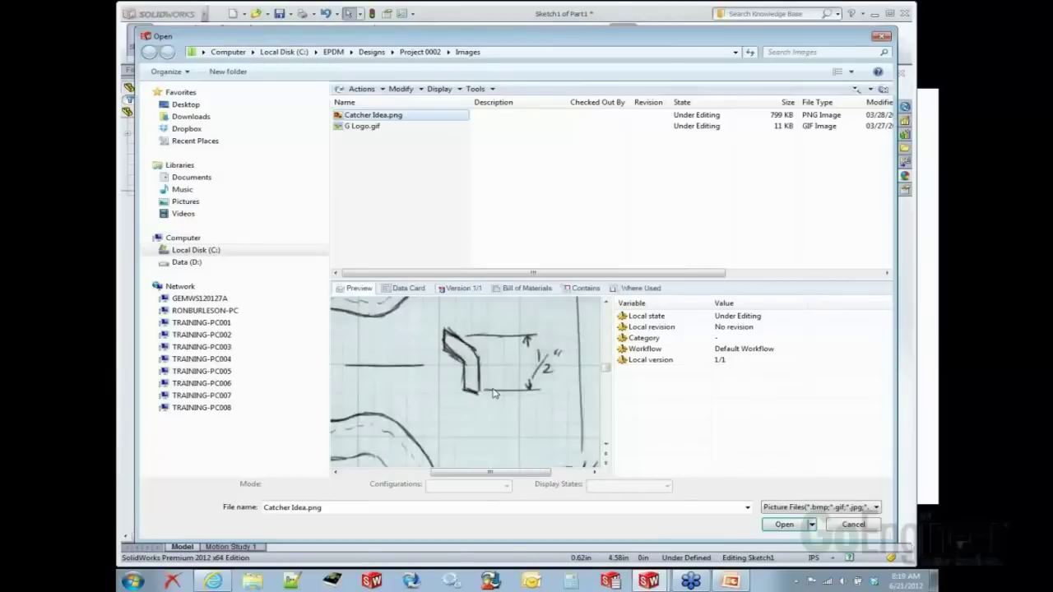
click(785, 525)
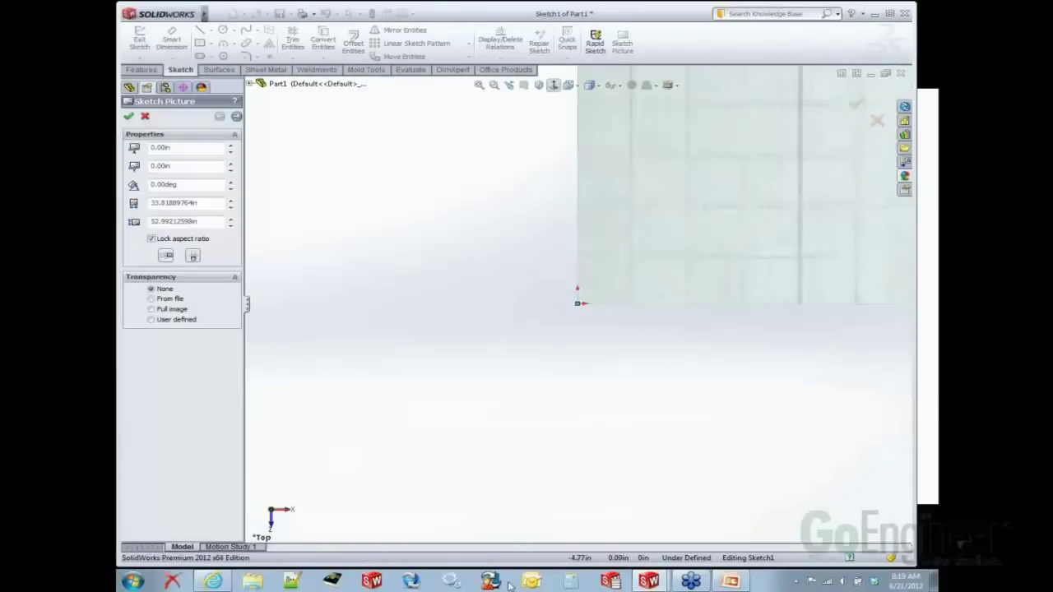
Step: Look over the inserted catcher drawing and accept the sketch picture at its imported position and size
key(f)
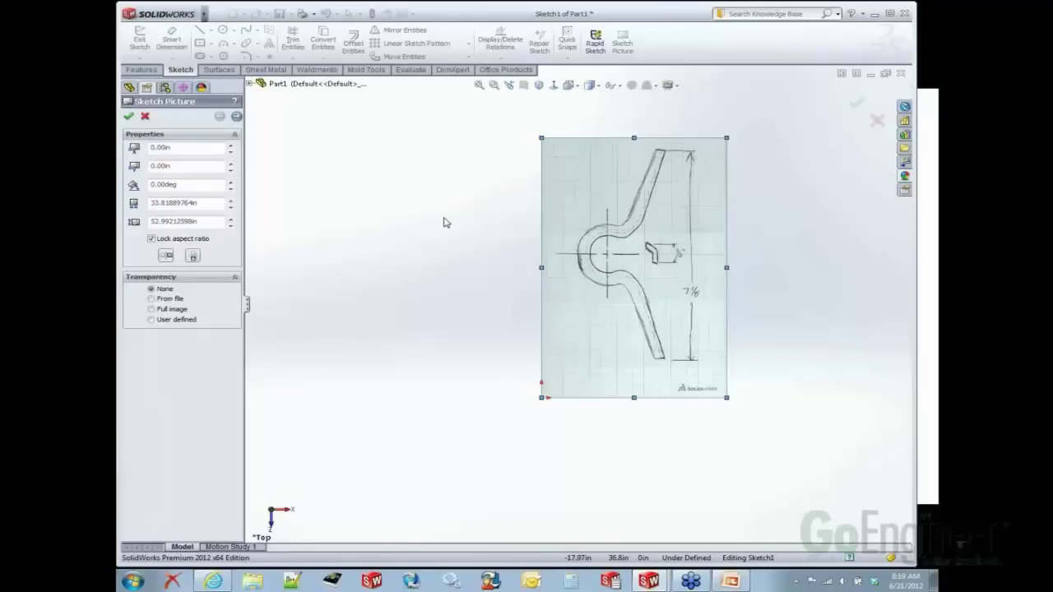
scroll(595, 241, down, 5)
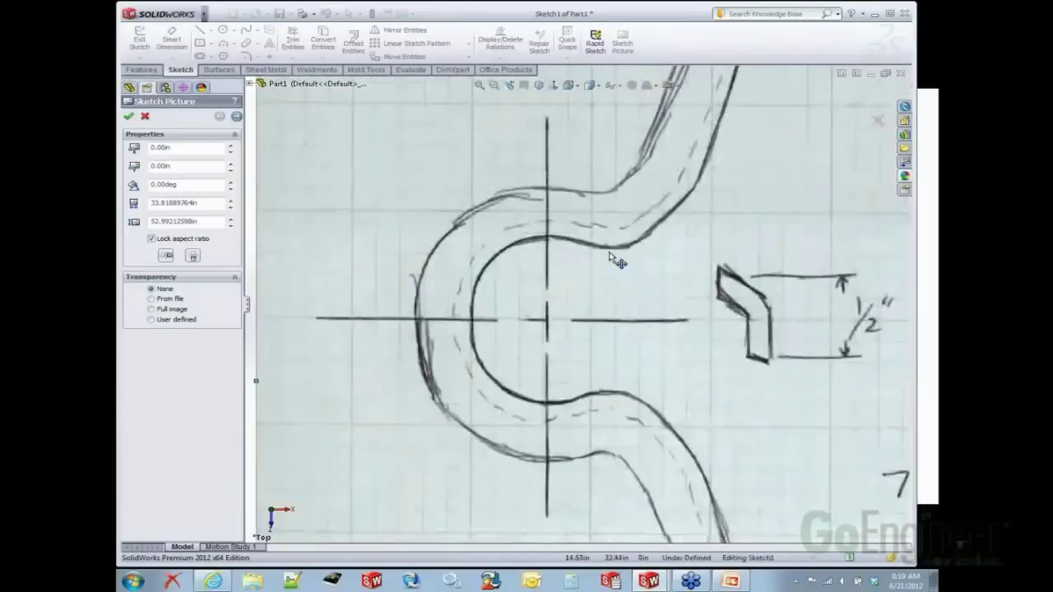
key(f)
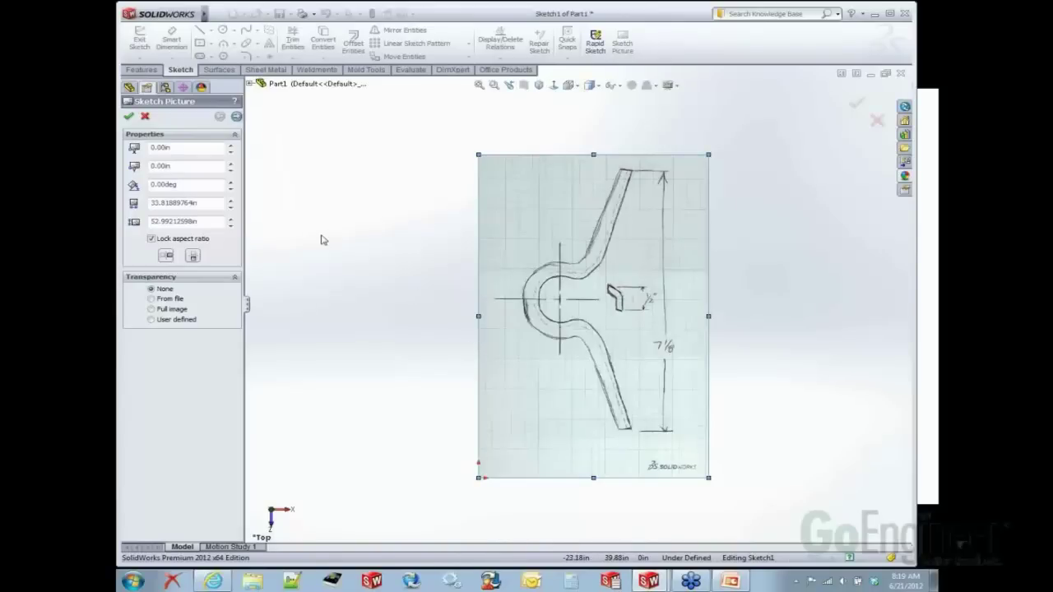
click(129, 117)
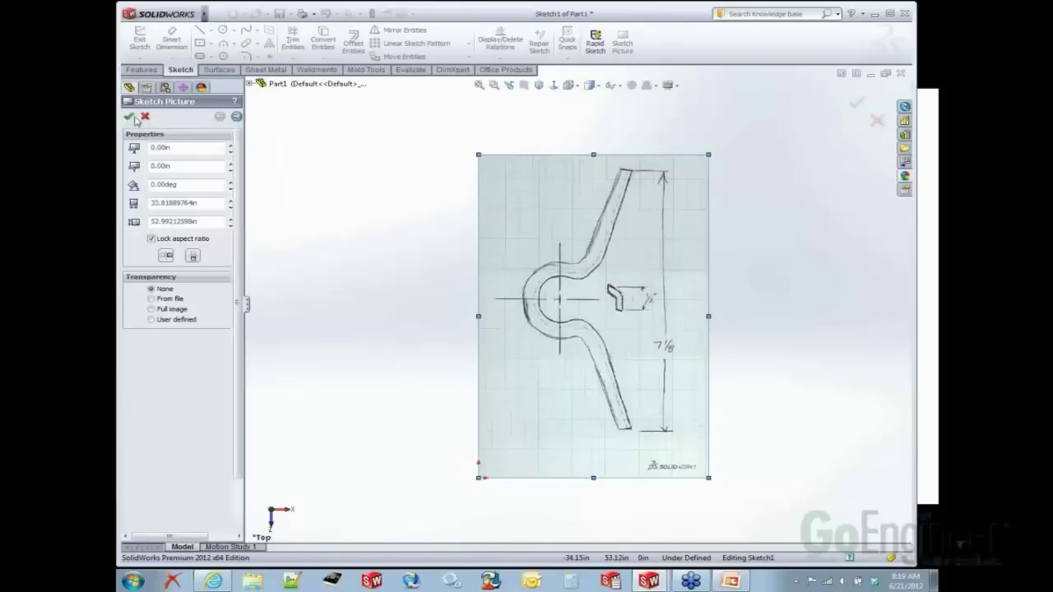
Step: Sketch a vertical line about 15.4 in long through the origin at the picture's lower-left corner
right_drag(380, 243, 337, 244)
click(478, 519)
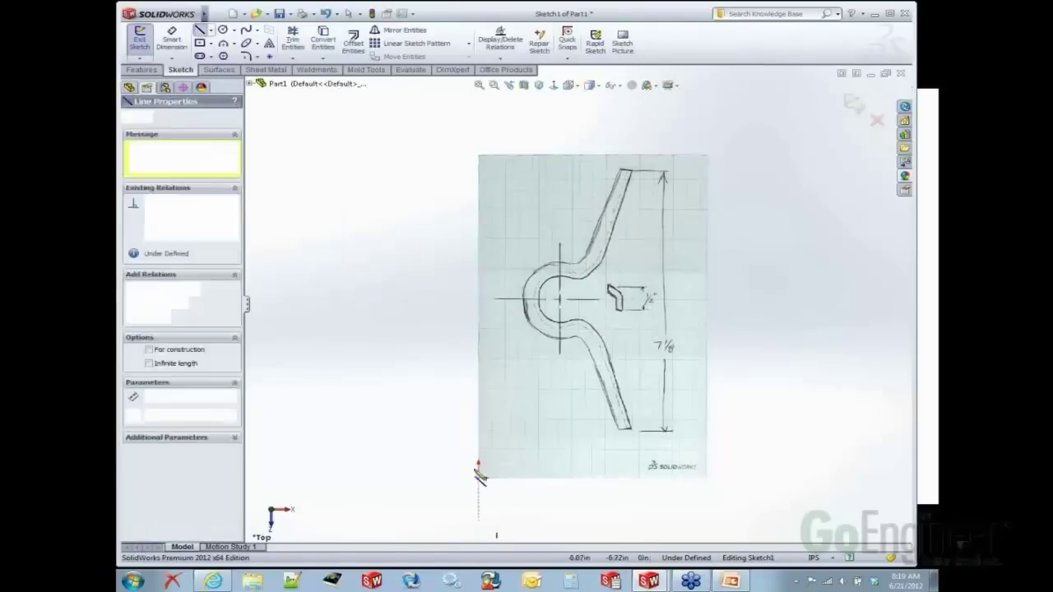
click(478, 428)
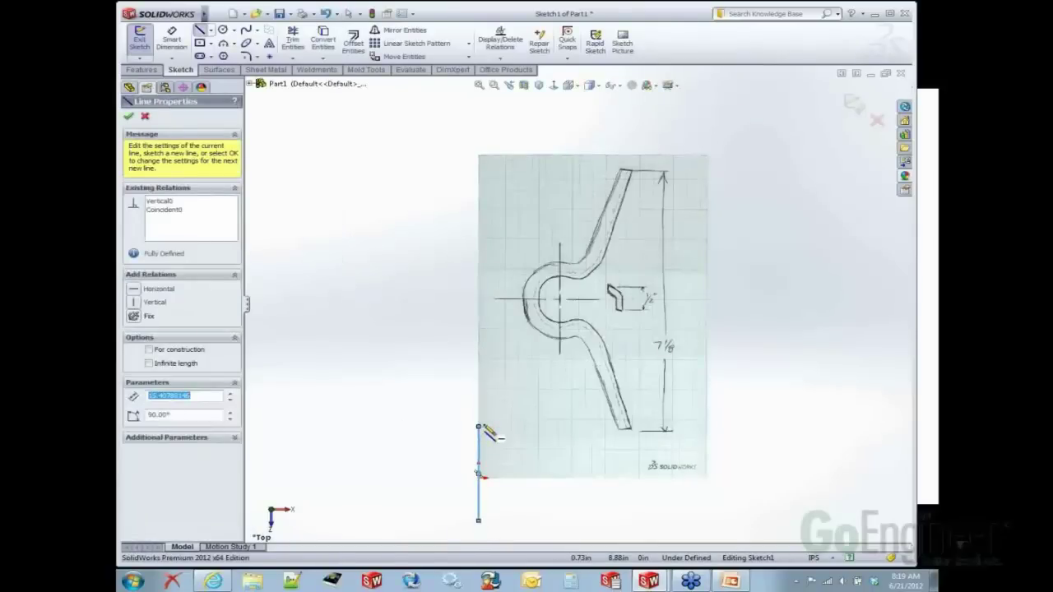
Step: Dimension the vertical line's length as 7 1/8 in and finish dimensioning
right_drag(434, 413, 415, 354)
click(479, 456)
click(438, 472)
text(7 1/8)
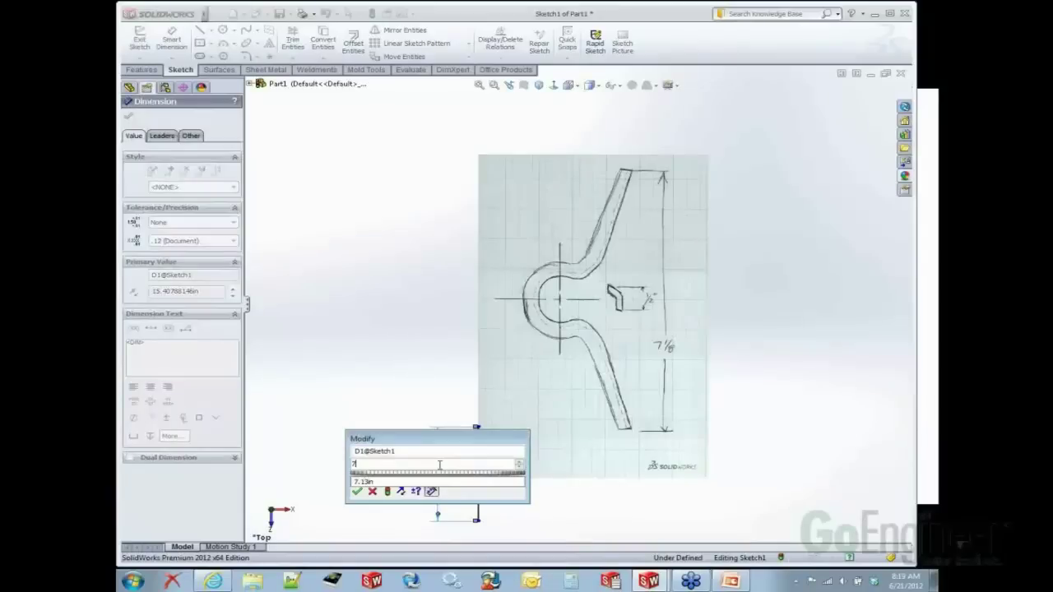
key(Return)
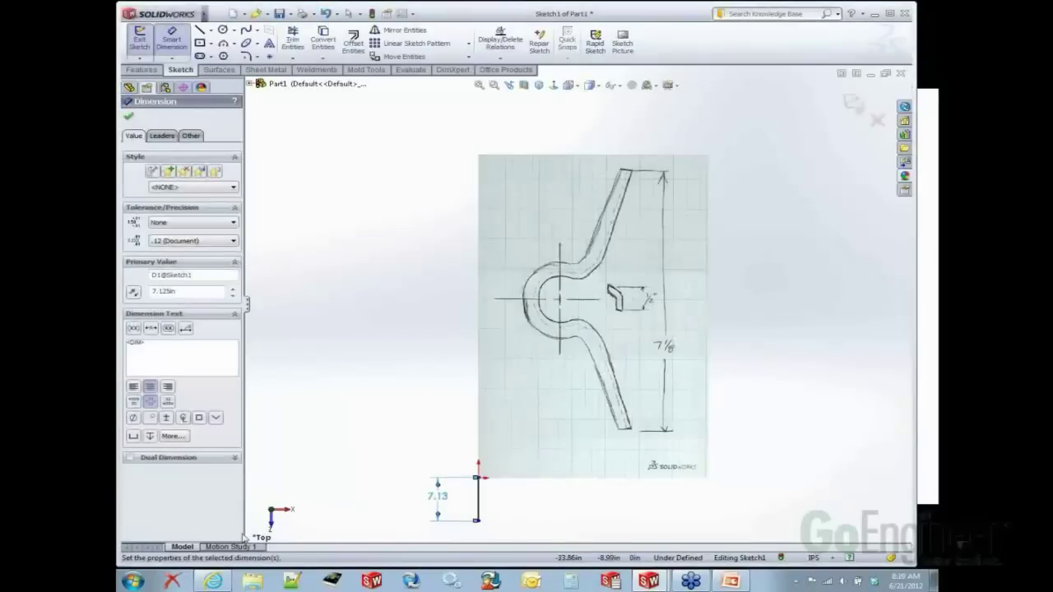
click(374, 391)
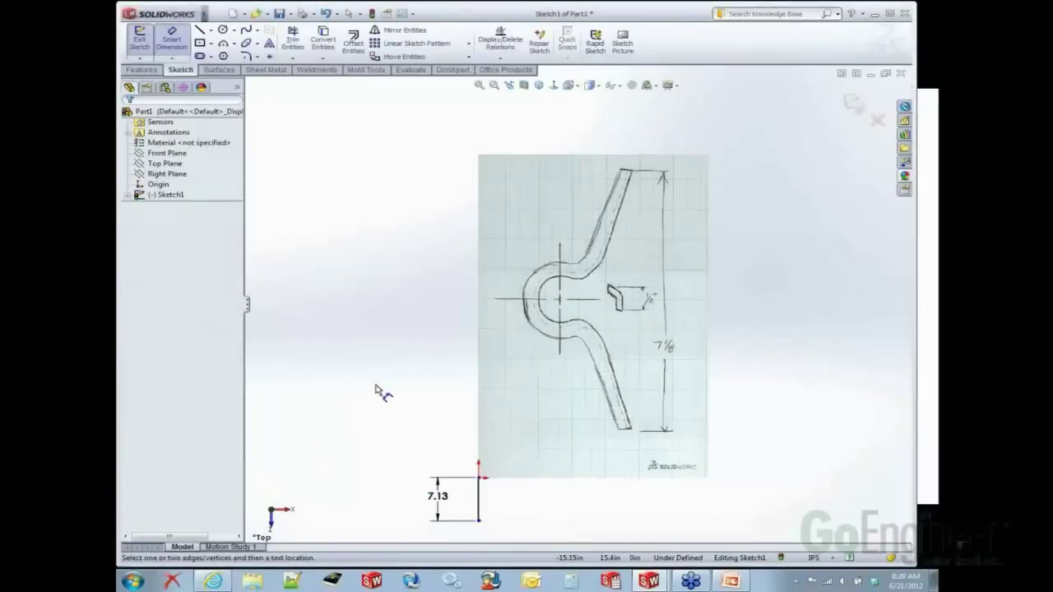
key(Escape)
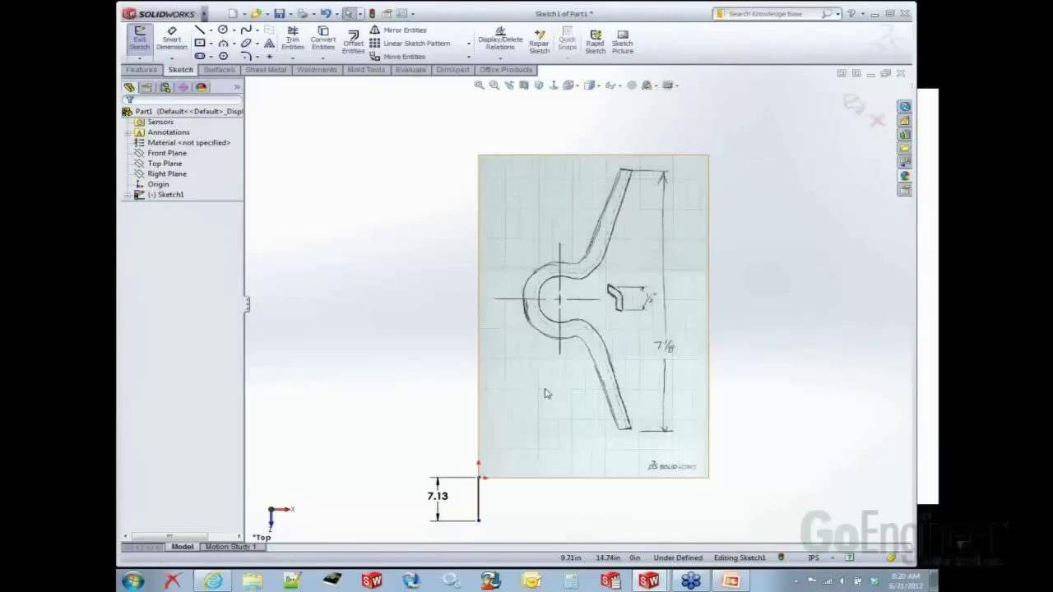
Step: Shrink the sketch picture and move it beside the vertical line, and set its height to 9 in with the aspect ratio locked
scroll(556, 383, up, 2)
click(596, 375)
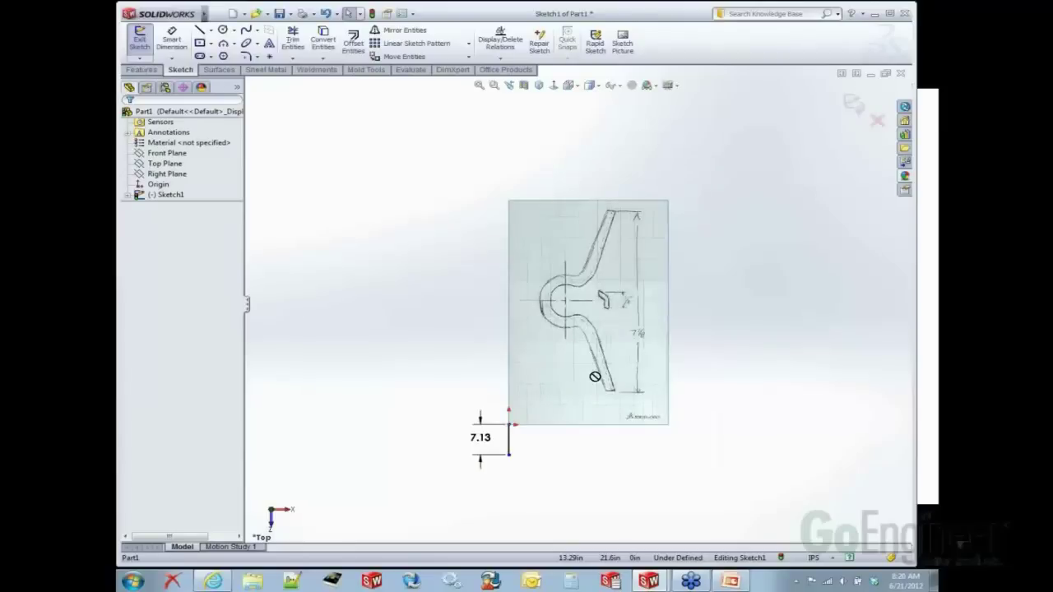
mouse_move(599, 331)
mouse_down()
mouse_move(627, 326)
mouse_move(548, 457)
mouse_move(568, 431)
mouse_up()
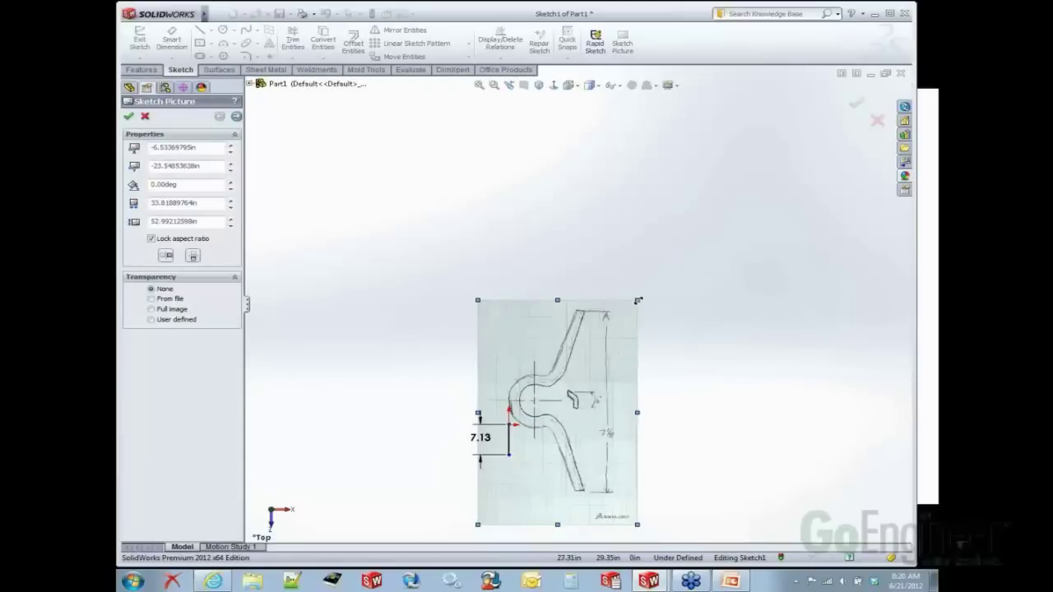
mouse_move(639, 301)
mouse_down()
mouse_move(539, 393)
mouse_move(536, 441)
mouse_up()
mouse_move(508, 497)
mouse_down()
mouse_move(559, 437)
mouse_move(548, 448)
mouse_up()
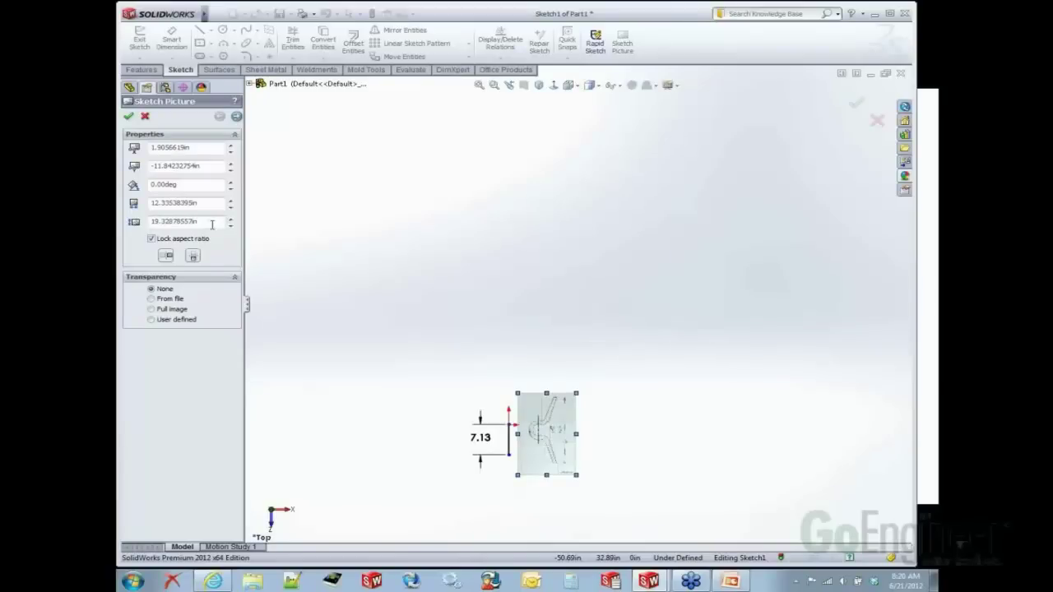
drag(212, 223, 130, 221)
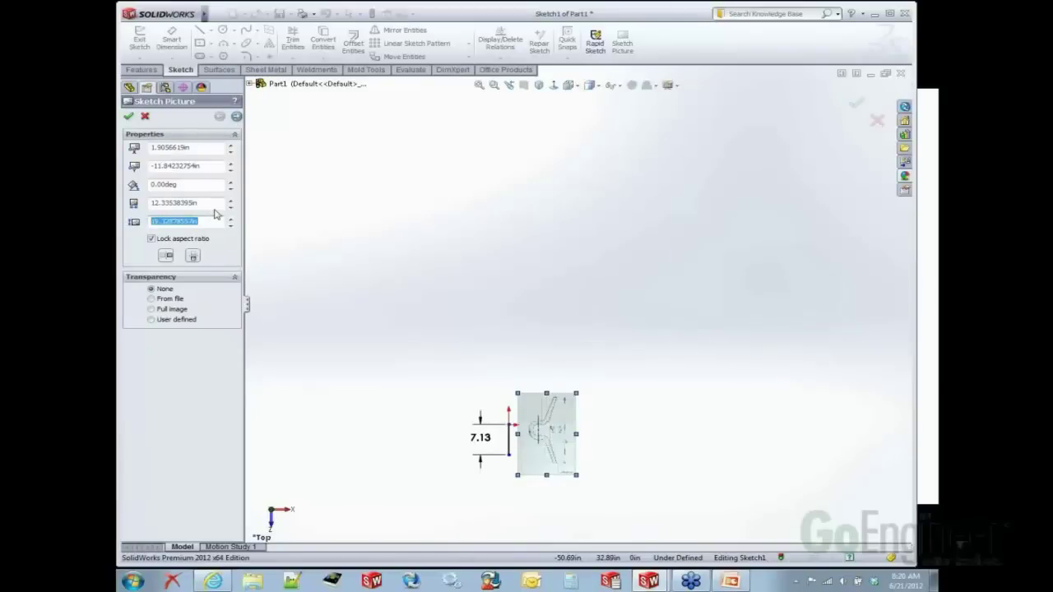
text(9)
key(Return)
Step: Move the sketch picture so the drawn arc's centre crosshair lines up with the origin, and accept it
scroll(559, 438, down, 2)
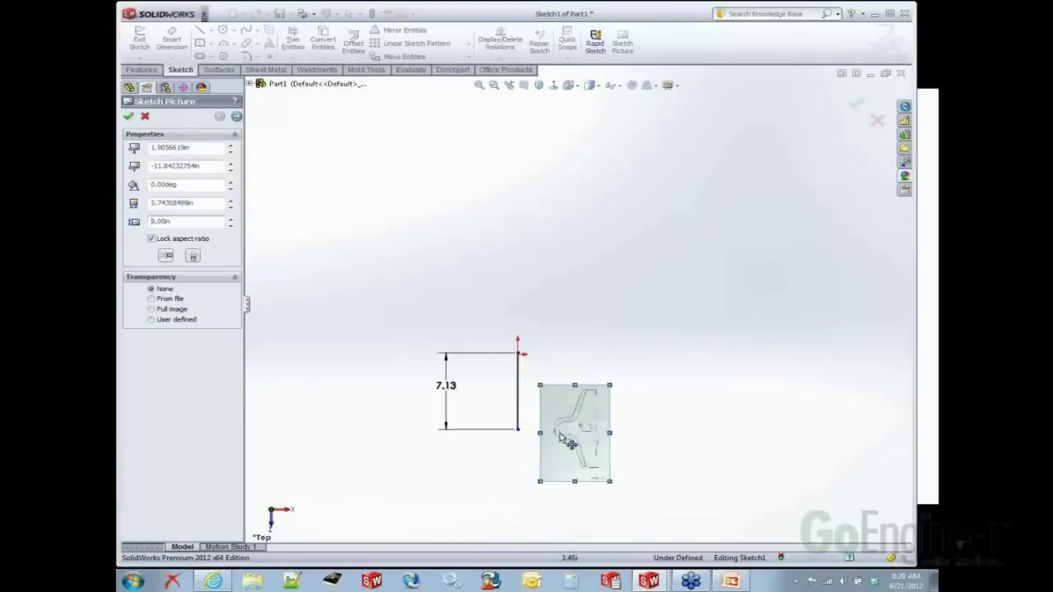
scroll(567, 443, down, 3)
mouse_move(564, 440)
mouse_down()
mouse_move(462, 226)
mouse_move(486, 218)
mouse_move(447, 289)
mouse_move(403, 315)
mouse_move(471, 218)
mouse_up()
scroll(469, 220, down, 3)
scroll(468, 220, down, 3)
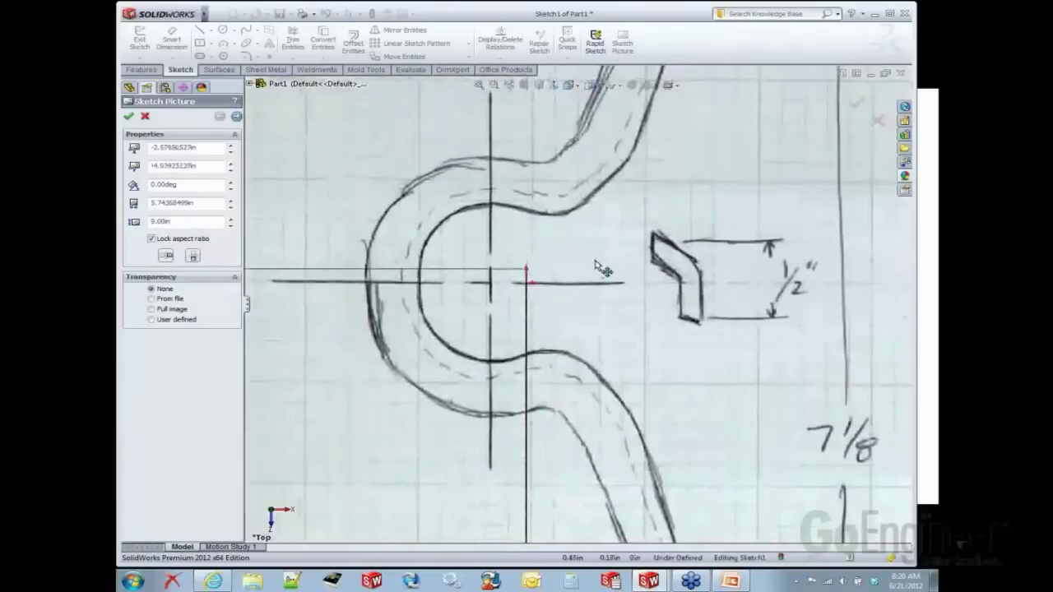
scroll(604, 265, down, 2)
mouse_move(630, 261)
mouse_down()
mouse_move(627, 283)
mouse_move(626, 263)
mouse_up()
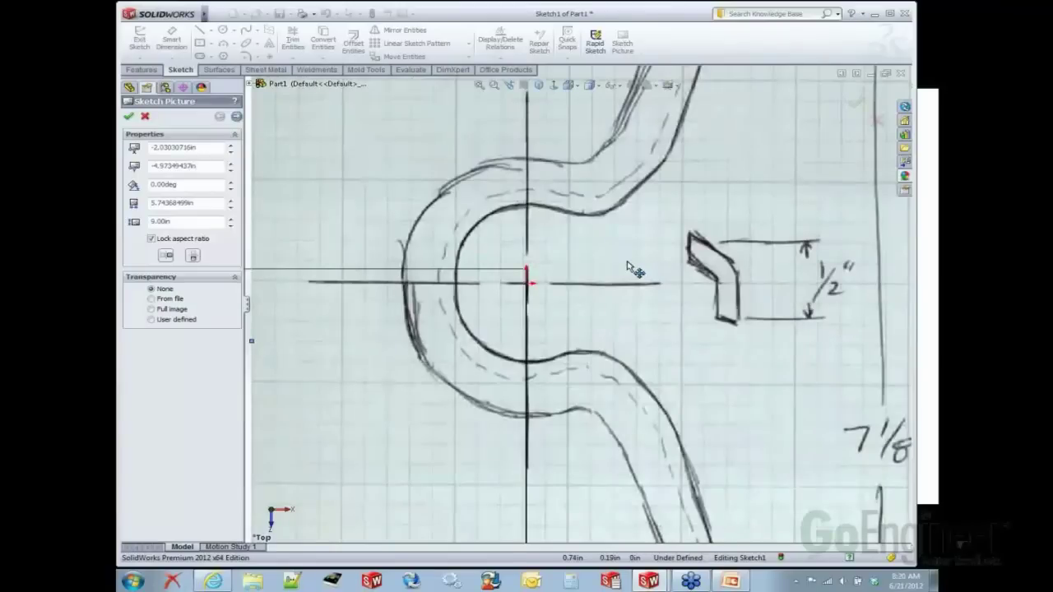
scroll(623, 277, up, 5)
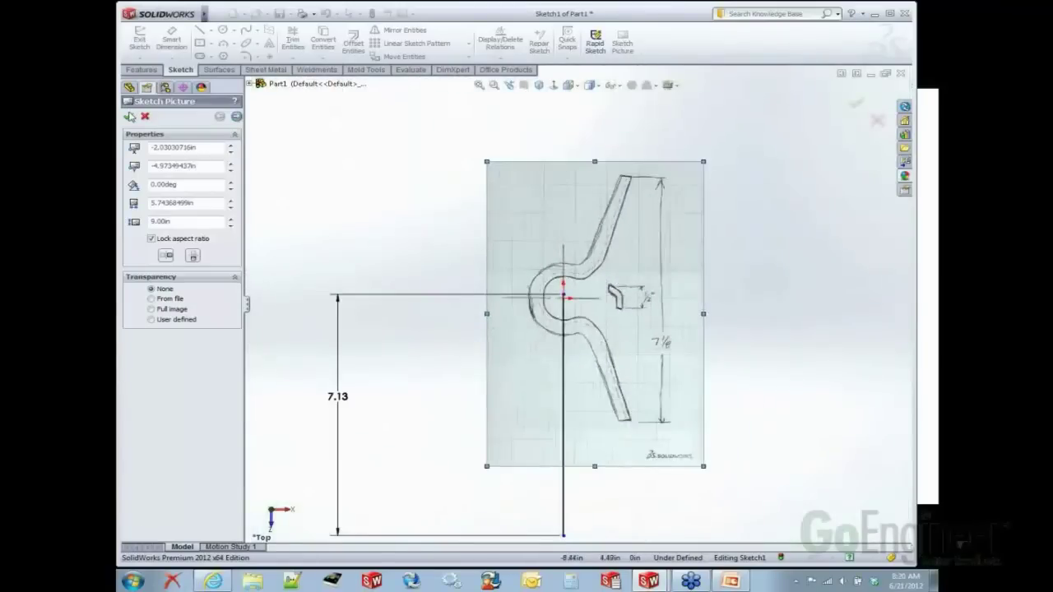
click(129, 116)
Step: Delete the vertical reference line together with its dimension
click(564, 409)
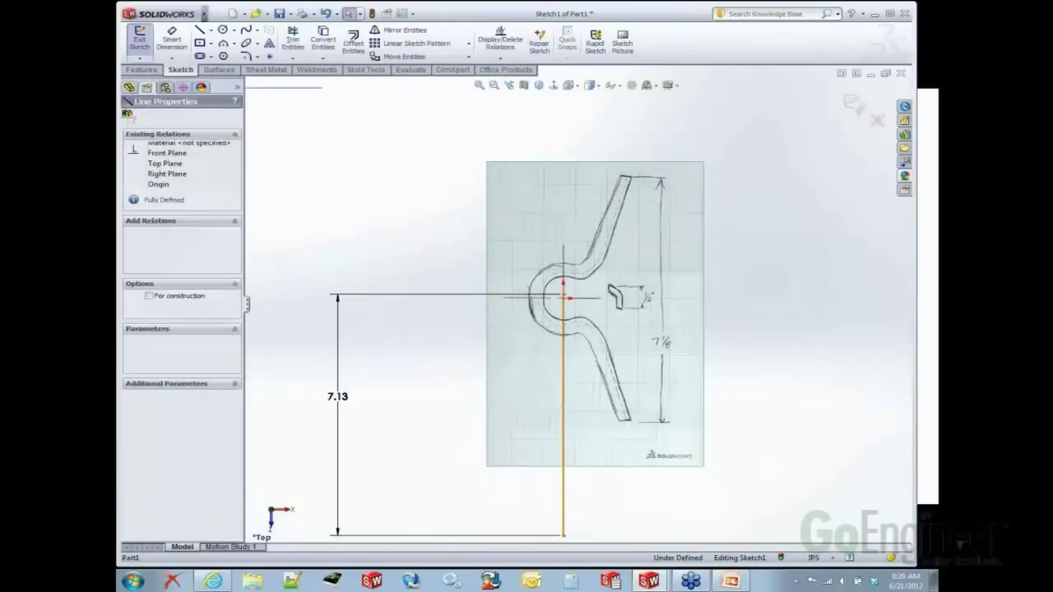
key(Delete)
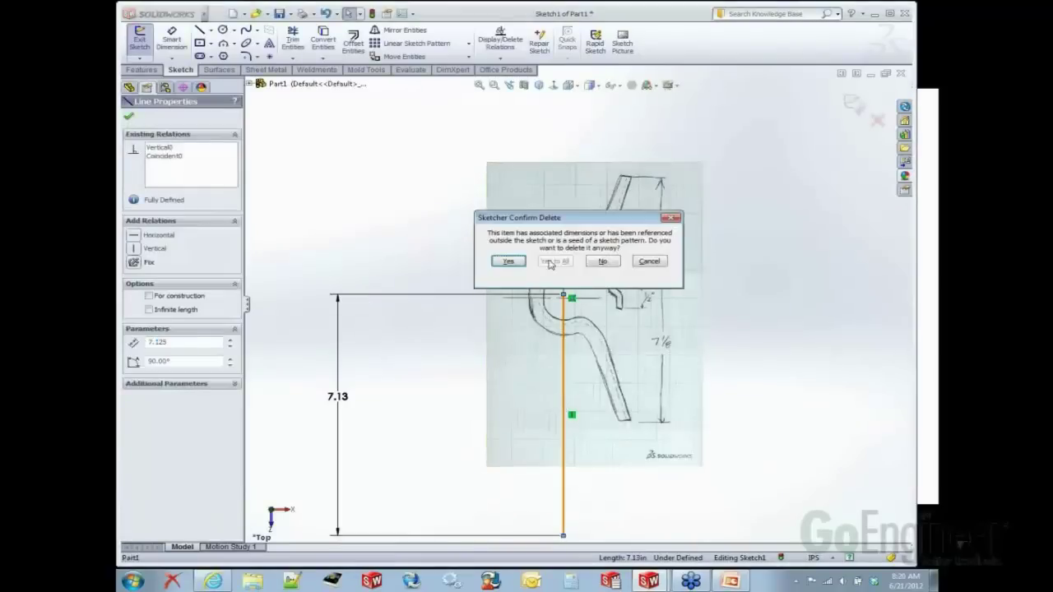
click(508, 262)
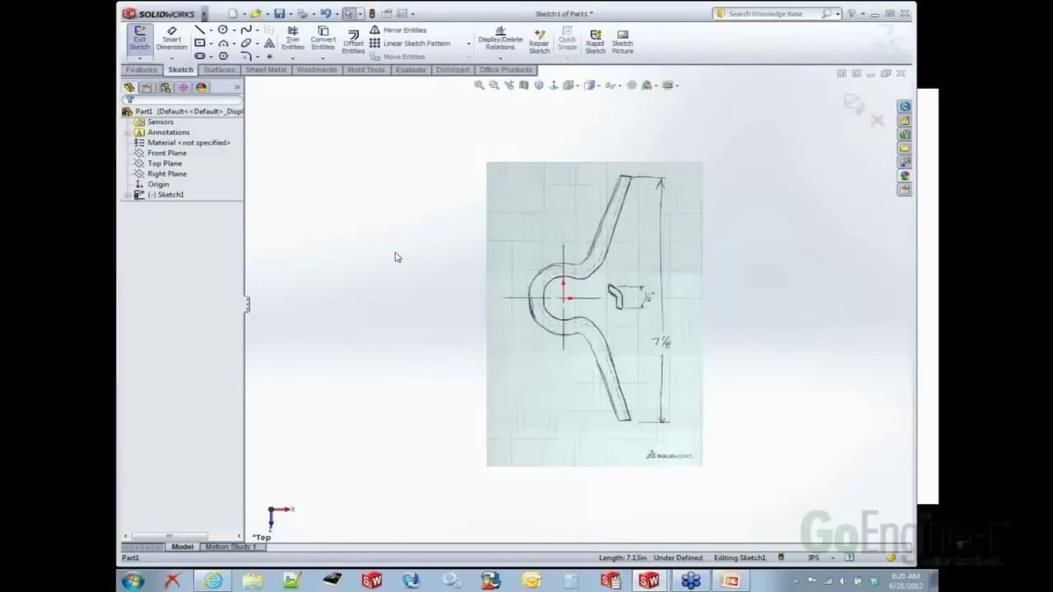
Step: Sketch a horizontal construction line about 0.52 in long from the origin to the pictured arc's inner edge
scroll(623, 282, down, 3)
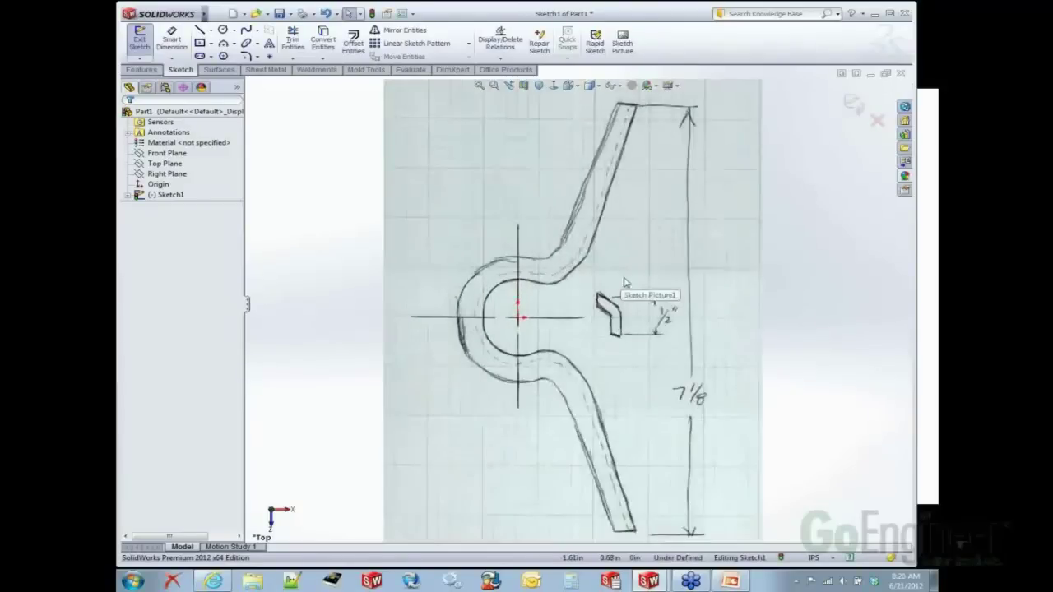
scroll(579, 275, down, 1)
right_drag(510, 173, 481, 177)
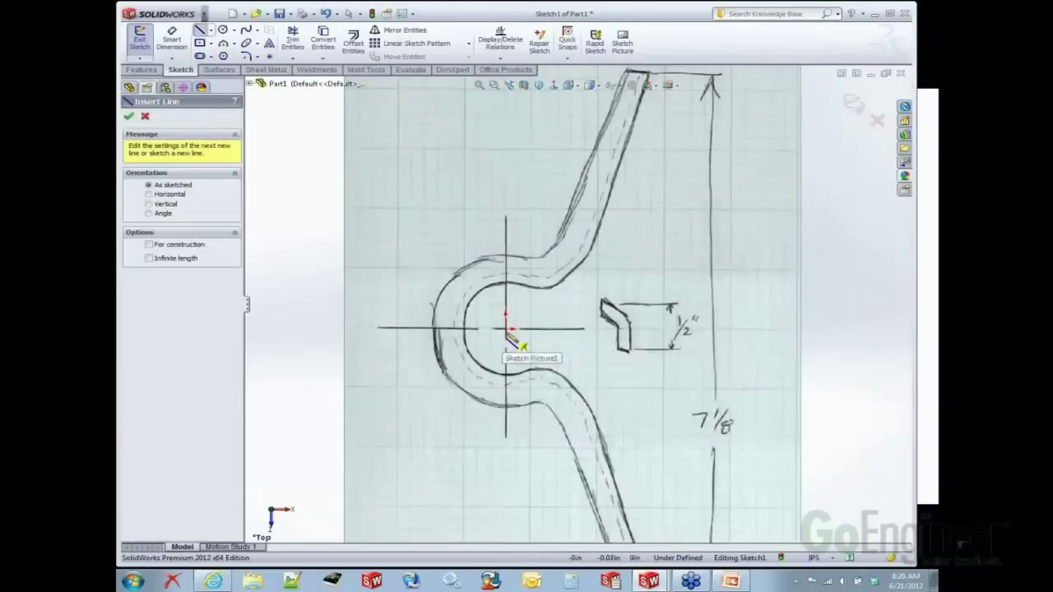
scroll(517, 333, down, 2)
click(513, 324)
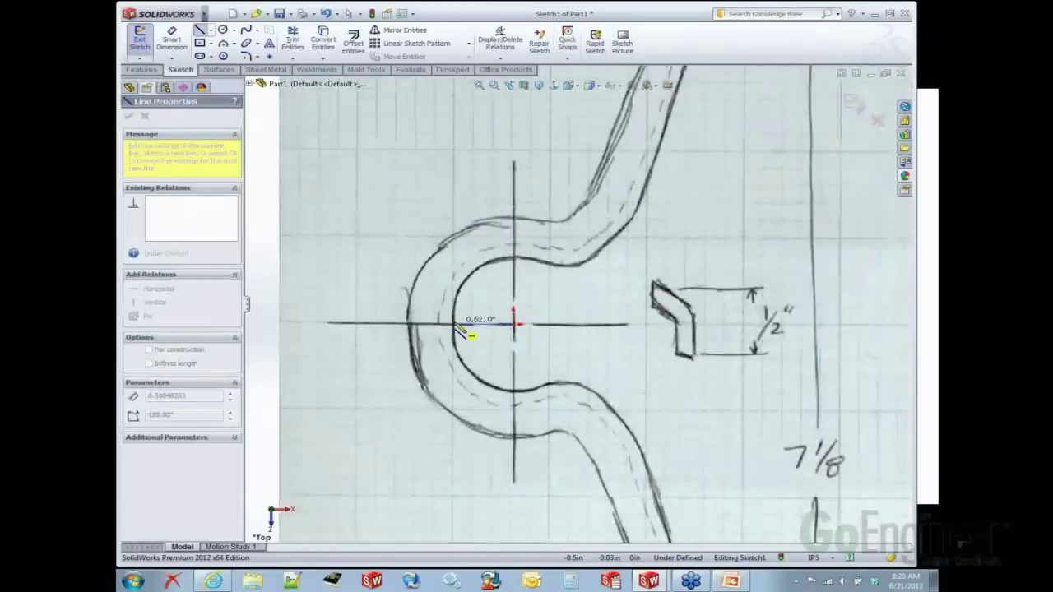
double_click(457, 331)
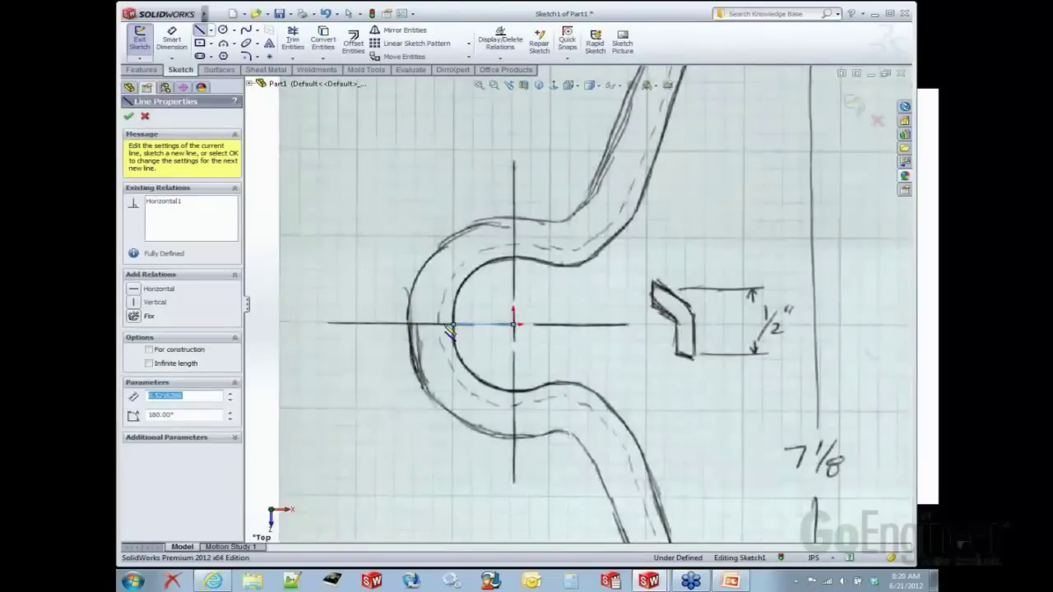
click(149, 349)
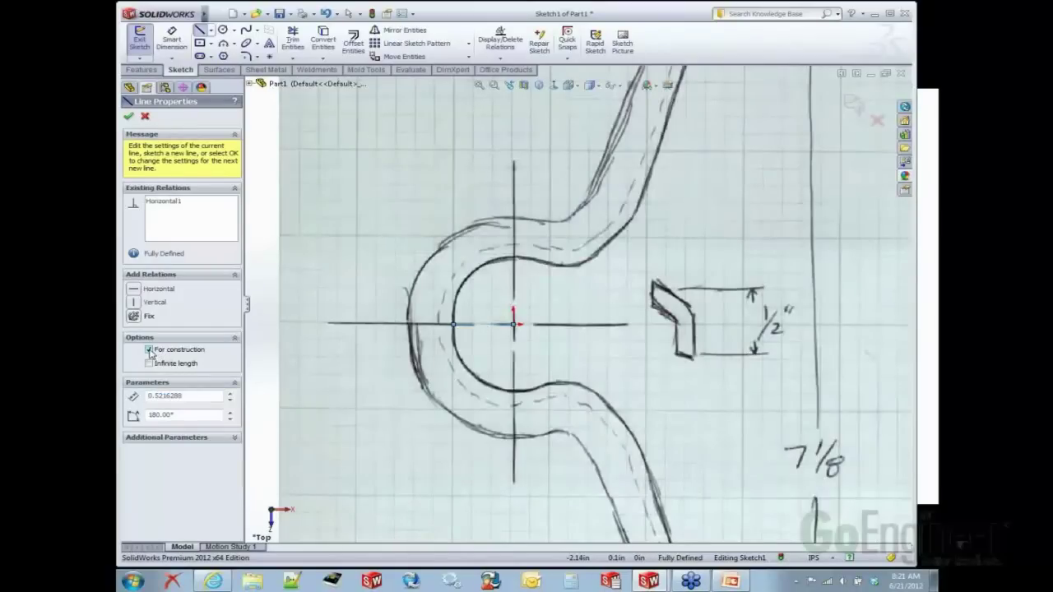
Step: Sketch a short vertical line up from the construction line's outer end, continued by a tangent arc of about 0.54 in radius along the pictured inner edge
click(454, 324)
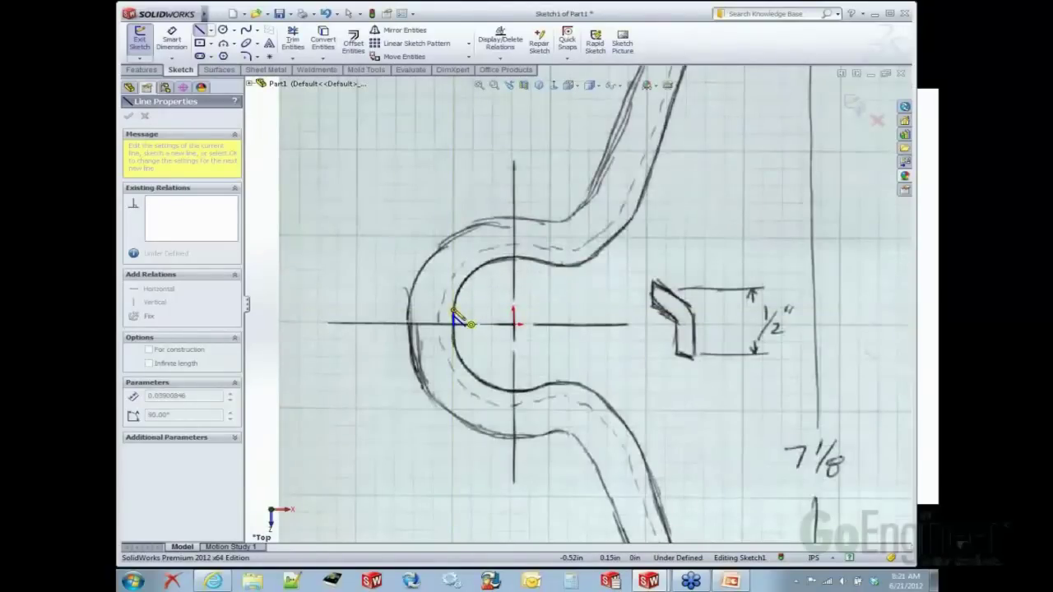
key(a)
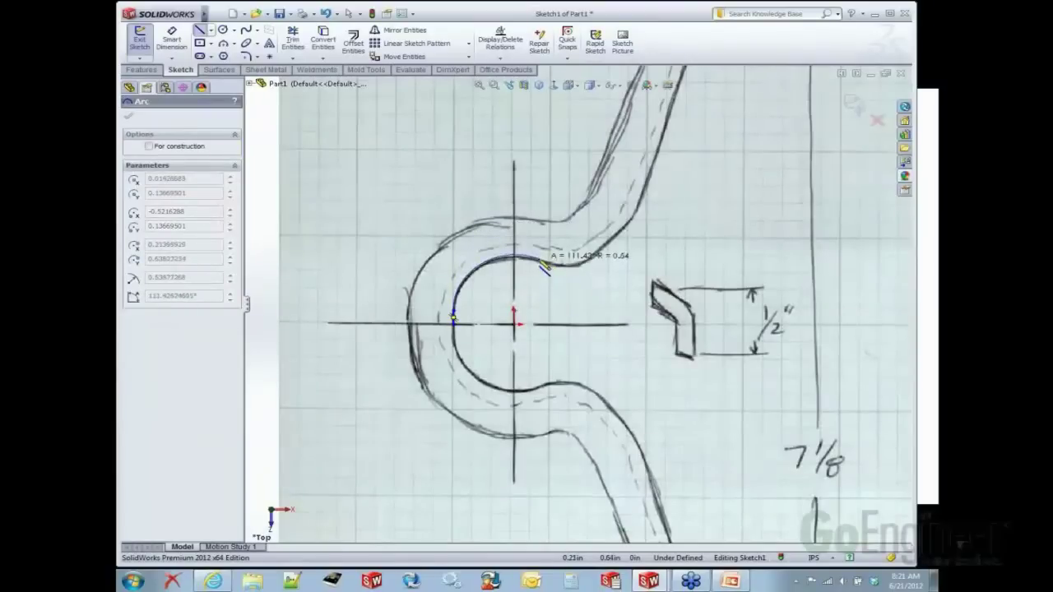
click(544, 261)
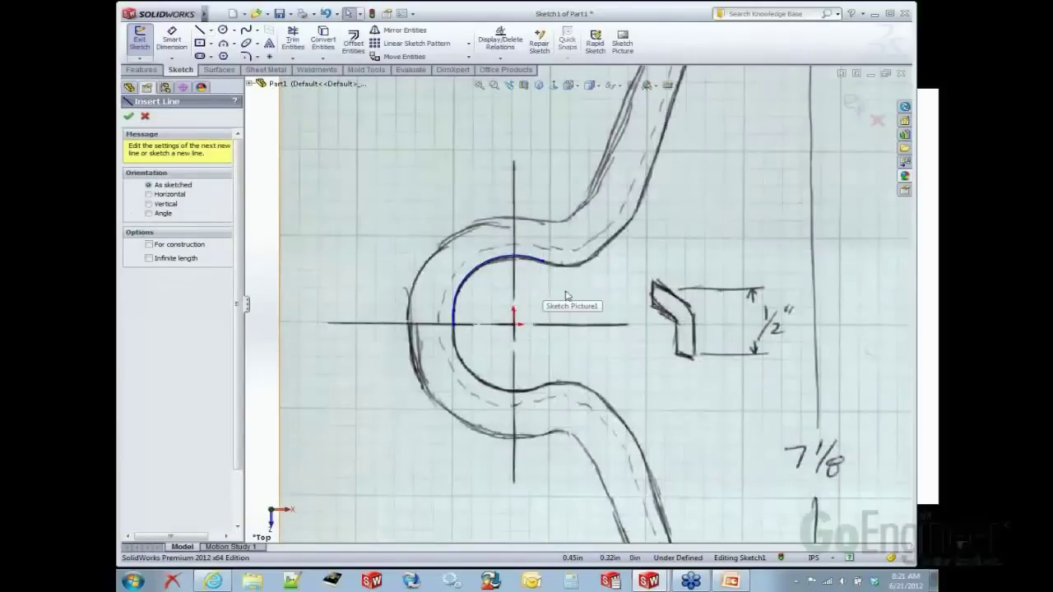
click(555, 277)
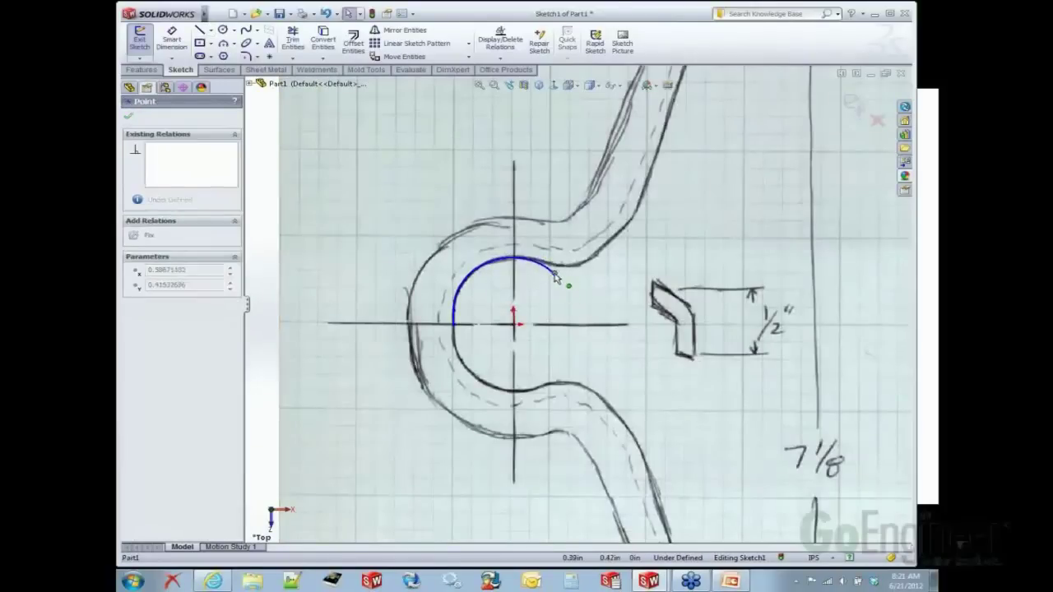
key(Escape)
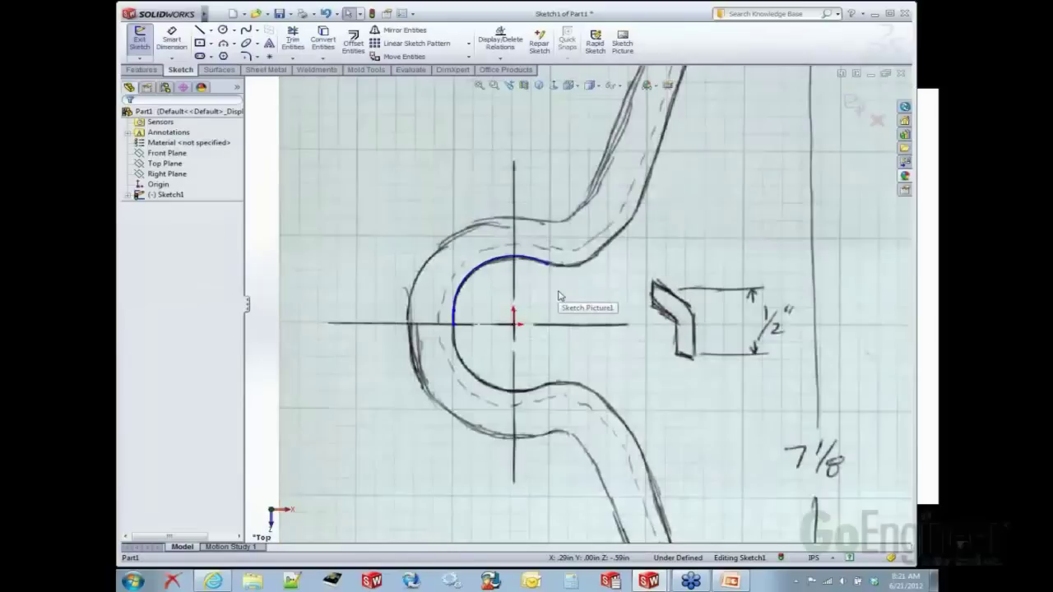
Step: Add a tangent reverse arc of about 0.35 in radius from the first arc's end, following the pictured neck's inner edge
key(l)
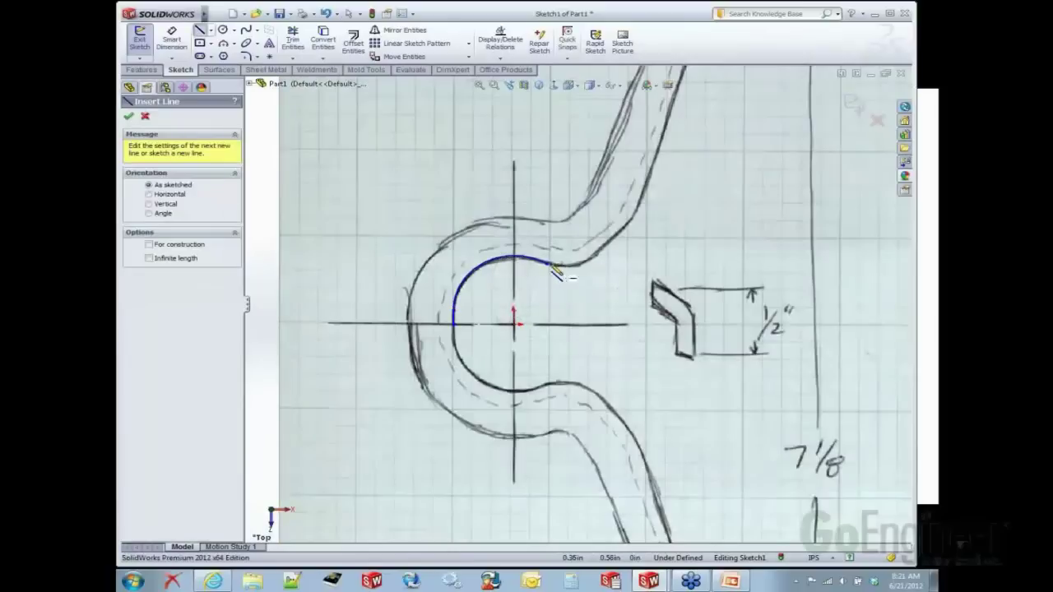
click(555, 275)
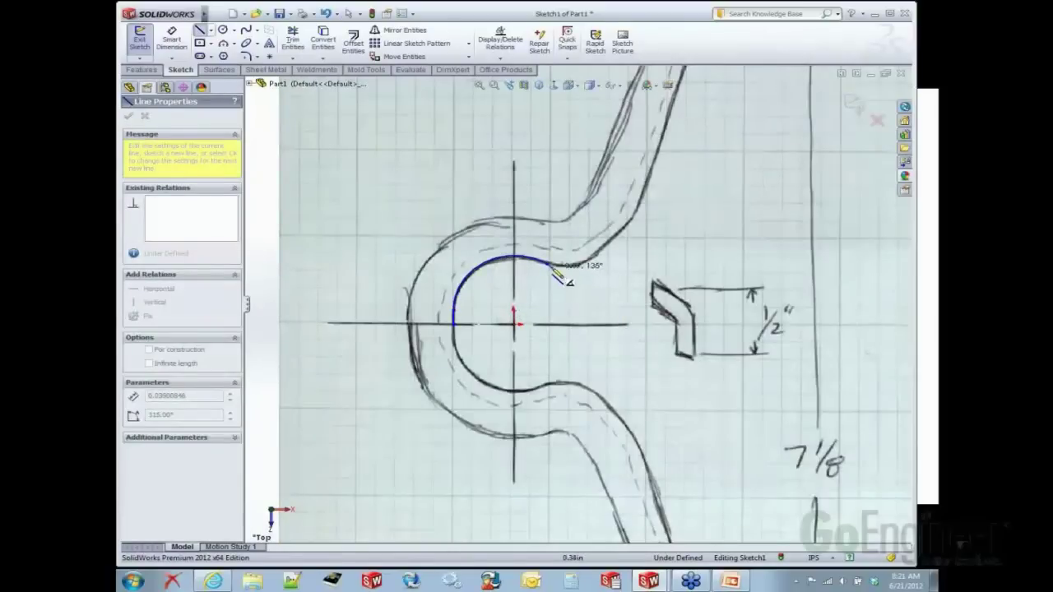
key(a)
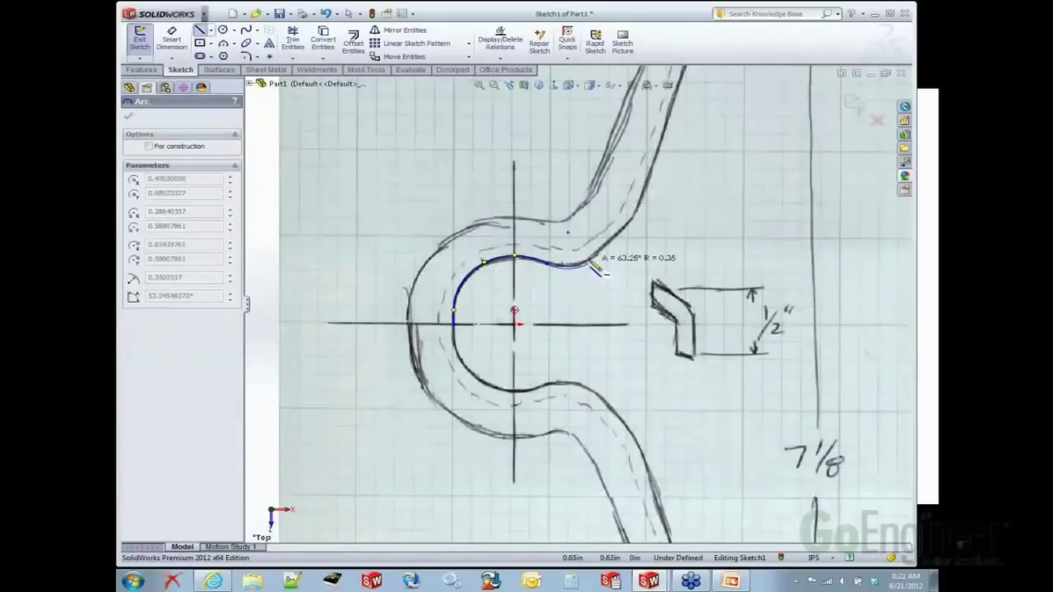
click(594, 267)
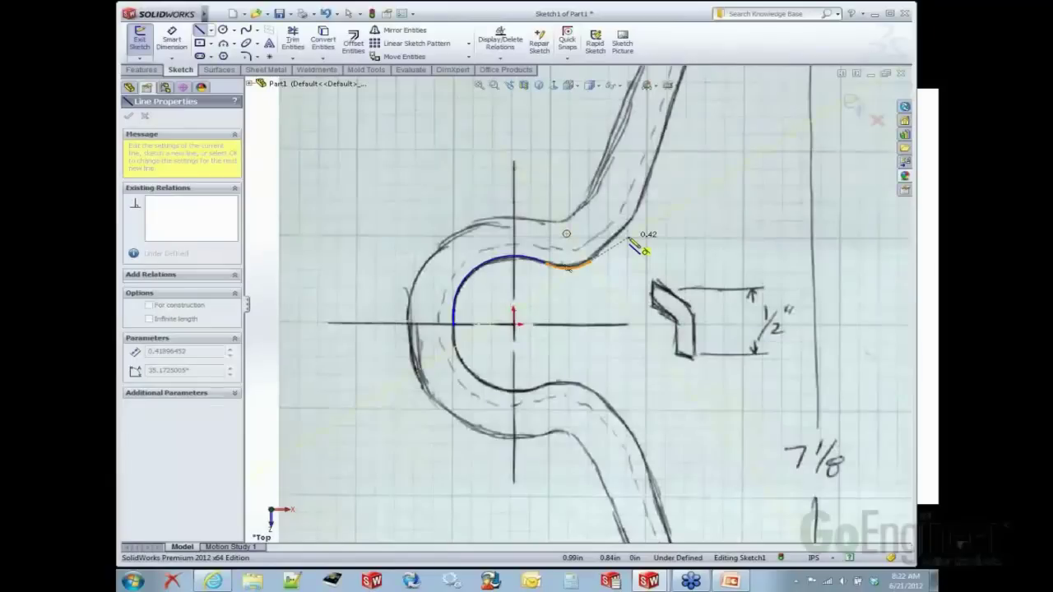
Step: Continue the profile with a tangent line about 0.42 in long and a line about 2.86 in long to the pictured upper arm's tip
click(631, 240)
scroll(633, 242, up, 3)
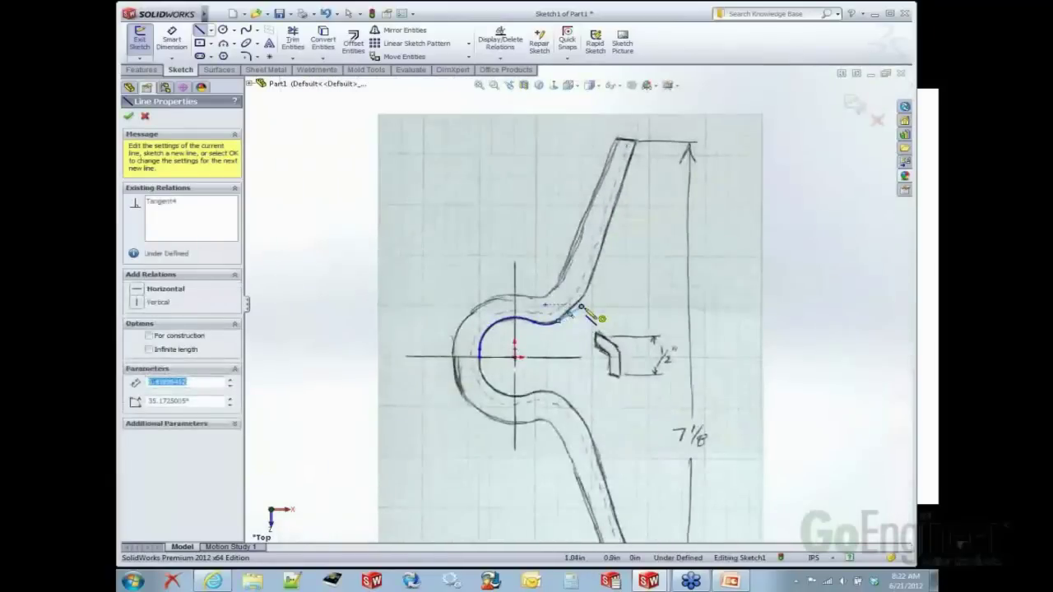
click(581, 307)
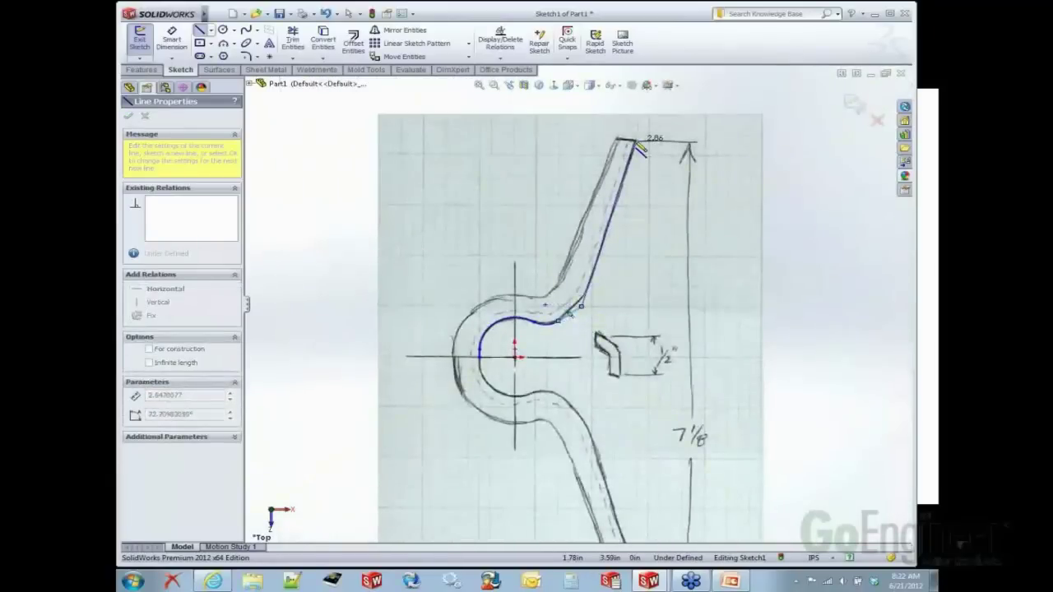
click(634, 143)
Step: Dimension the doubled distance from the horizontal construction line to the upper arm's tip as 7.125 in
right_drag(650, 279, 649, 230)
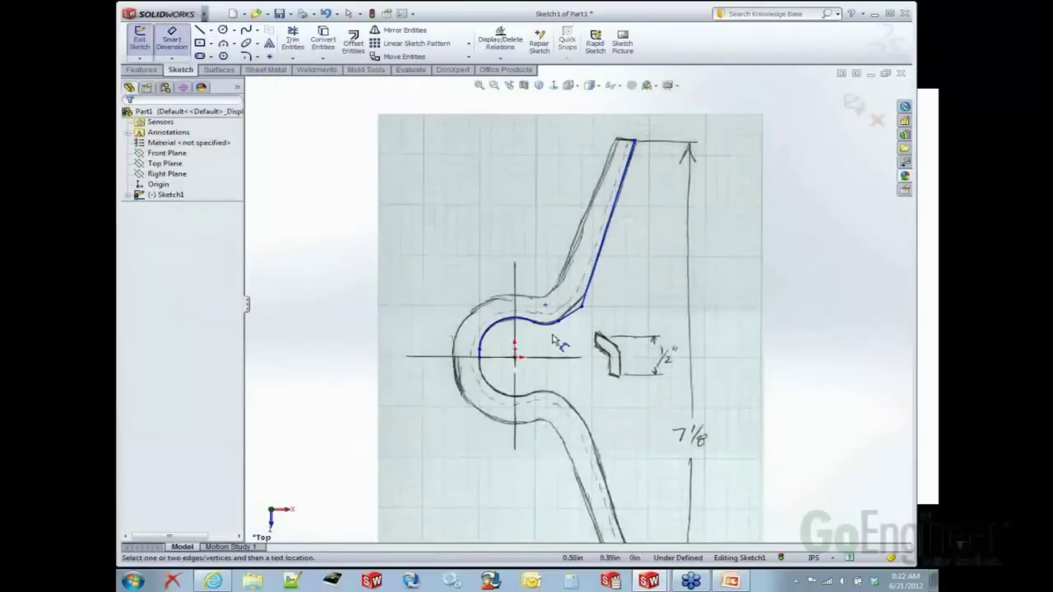
scroll(556, 337, down, 5)
scroll(559, 337, up, 4)
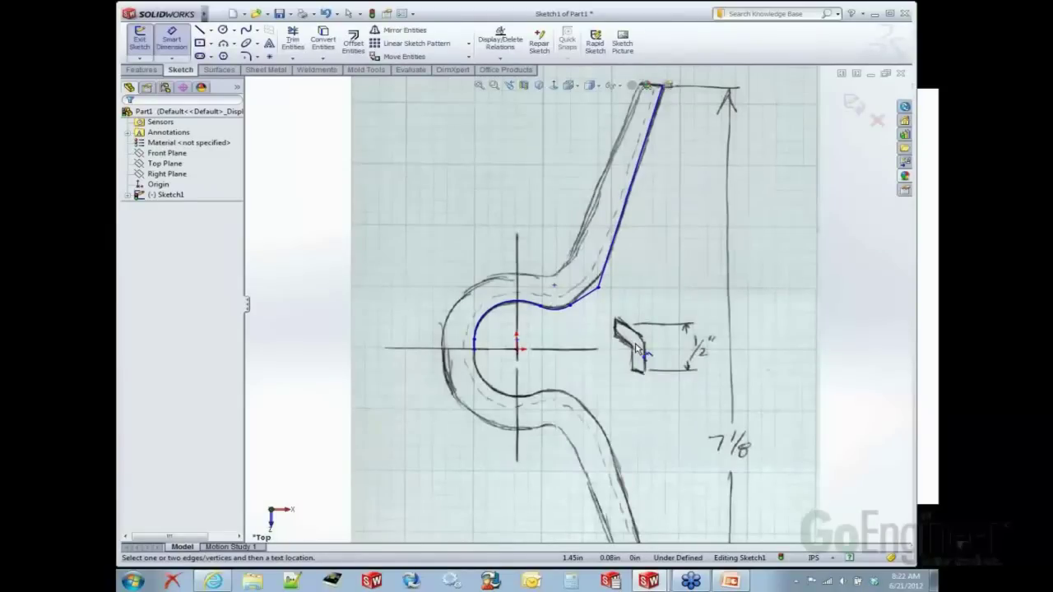
click(493, 348)
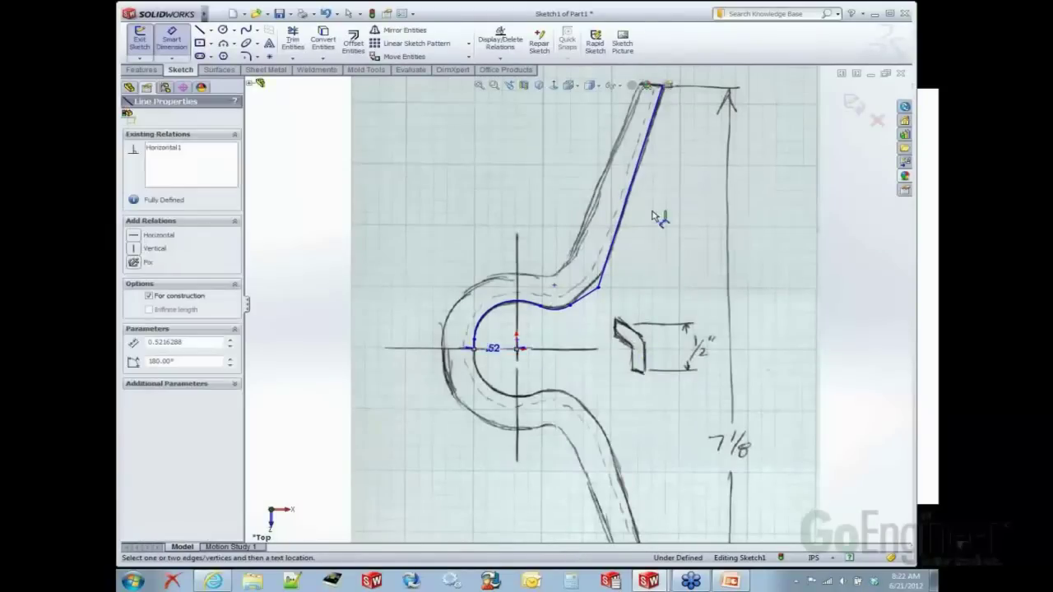
key(z)
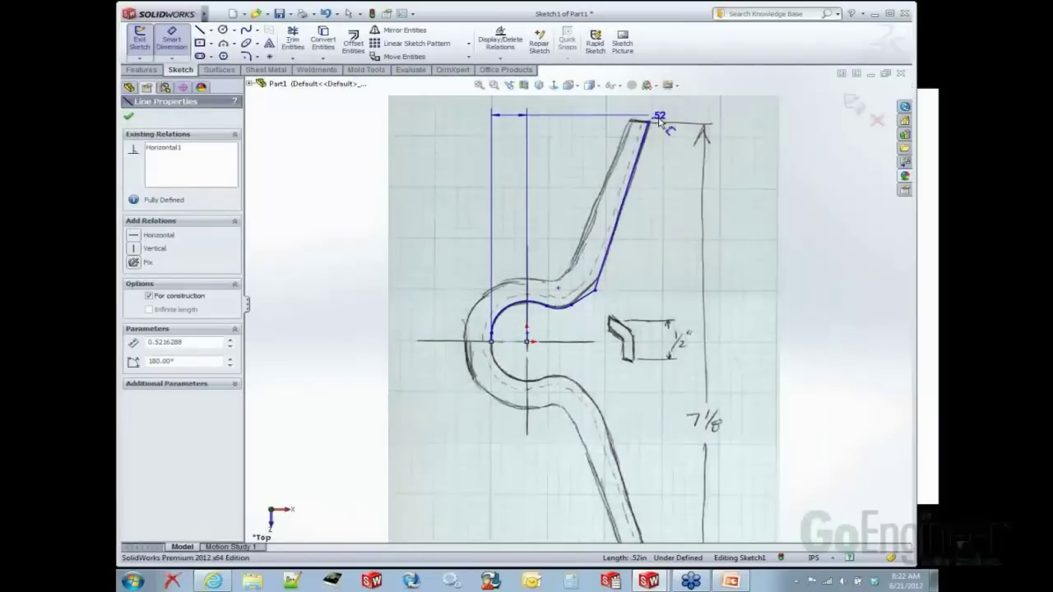
click(648, 122)
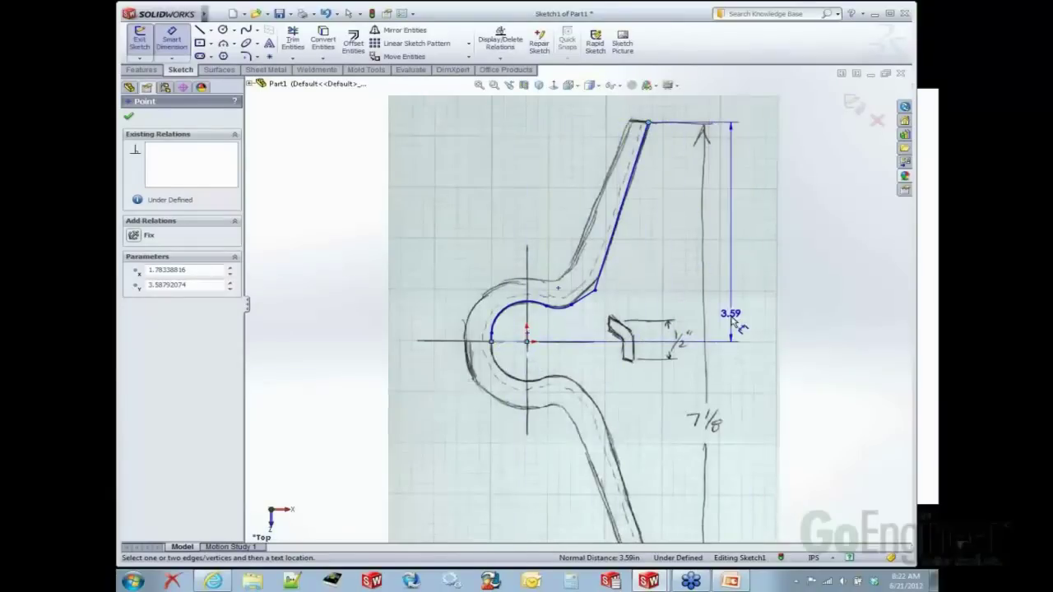
click(743, 398)
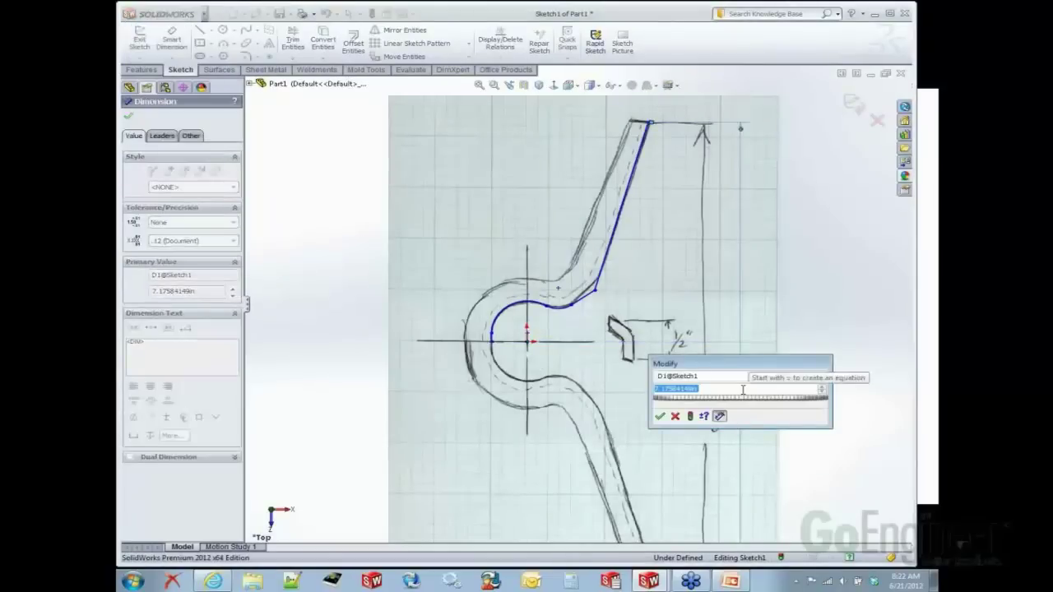
text(7.125)
key(Return)
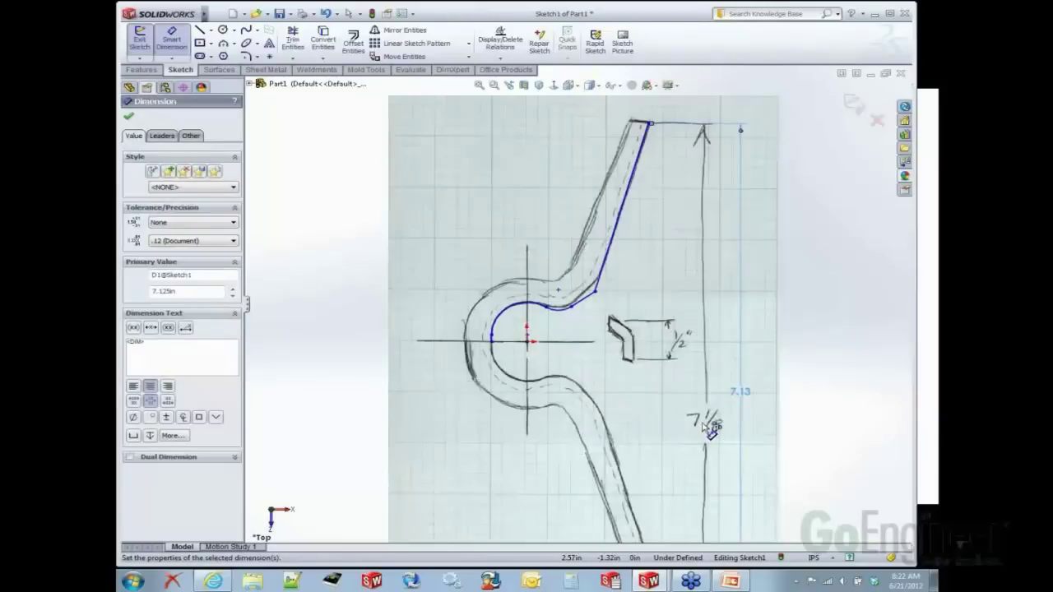
Step: Dimension the horizontal construction line's length as 0.51 in
scroll(555, 336, down, 5)
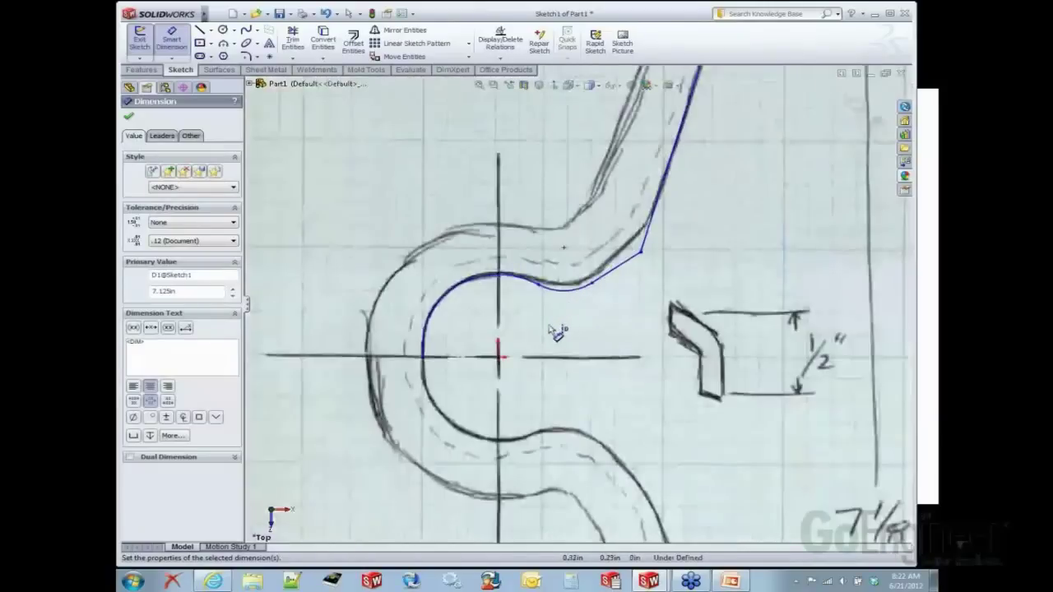
click(453, 368)
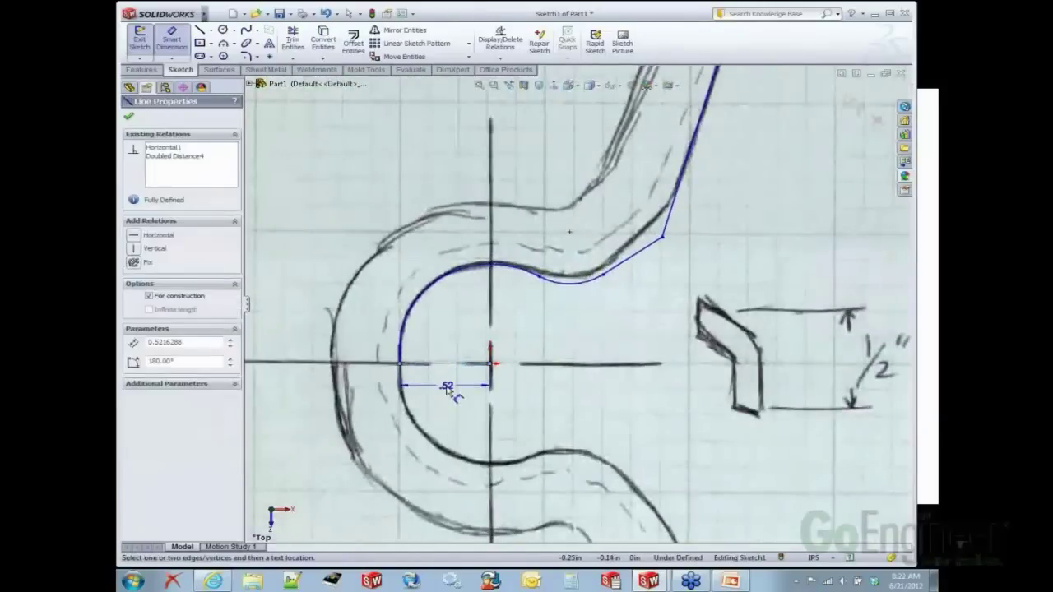
click(436, 387)
text(.51)
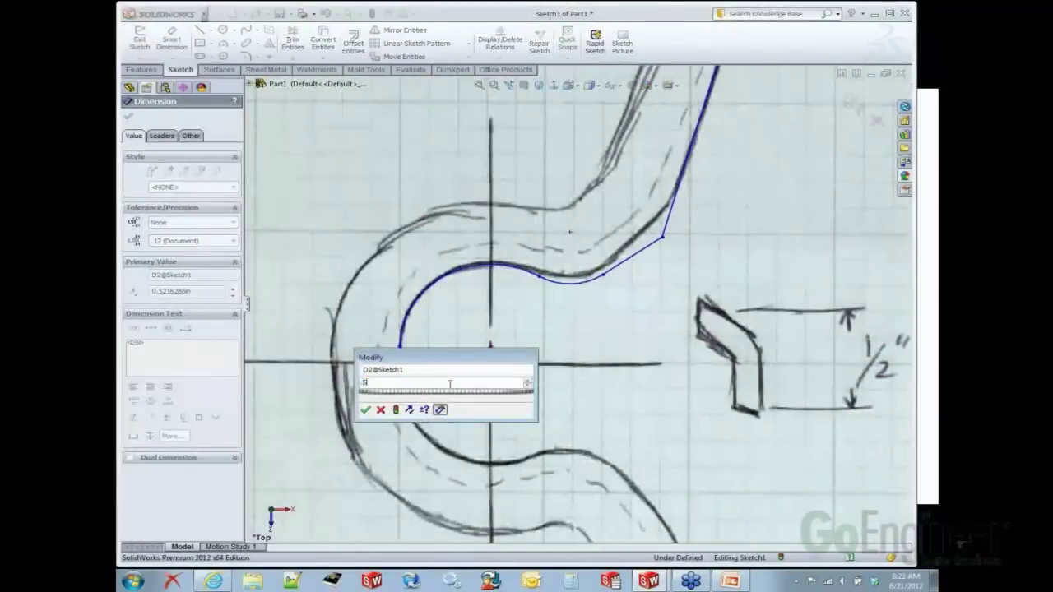
key(Return)
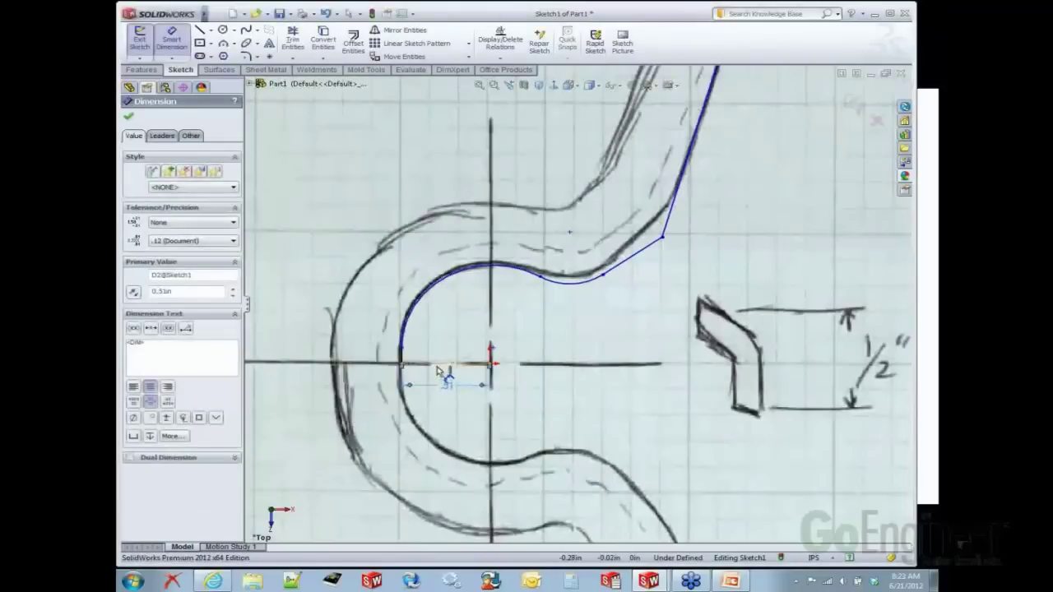
Step: Dimension the doubled distance from the construction line to the short vertical line's upper endpoint as 0.2 in
click(444, 364)
click(403, 355)
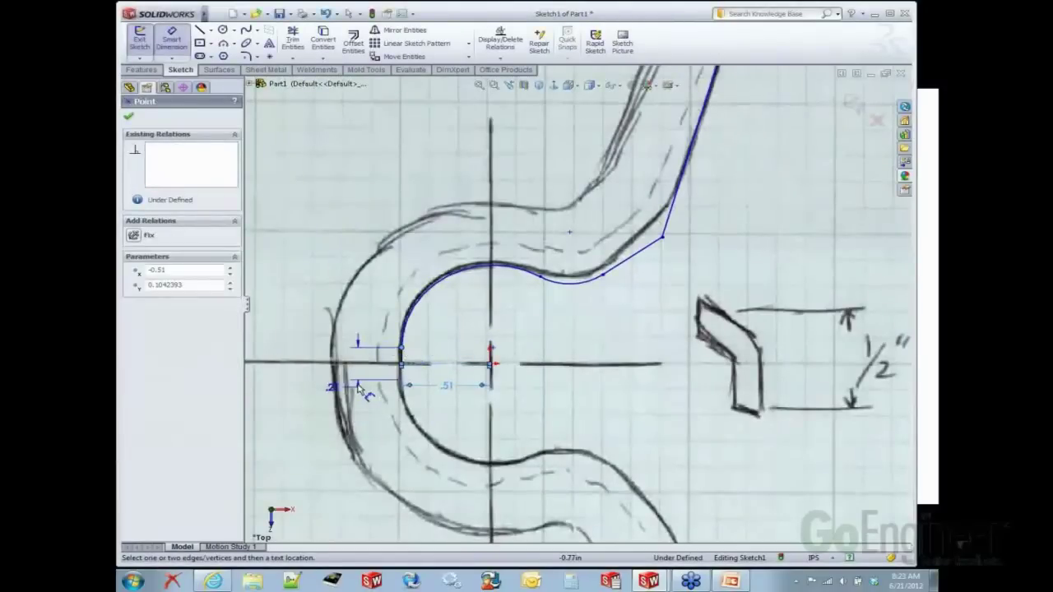
click(359, 378)
text(.2)
key(Return)
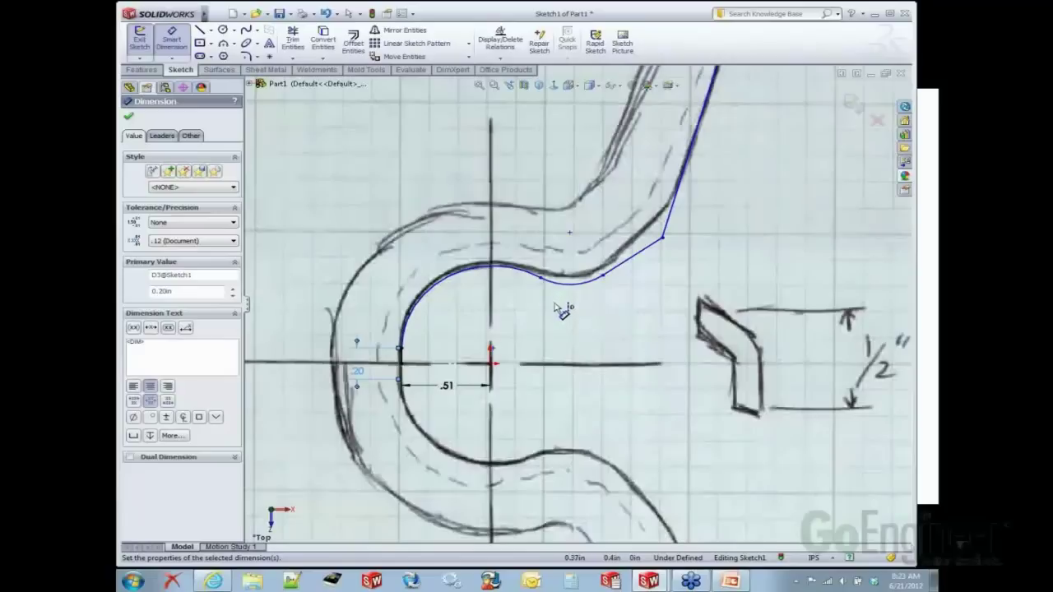
Step: Dimension the doubled distance from the construction line to the reverse arc's lowest point as 1.1 in
click(470, 363)
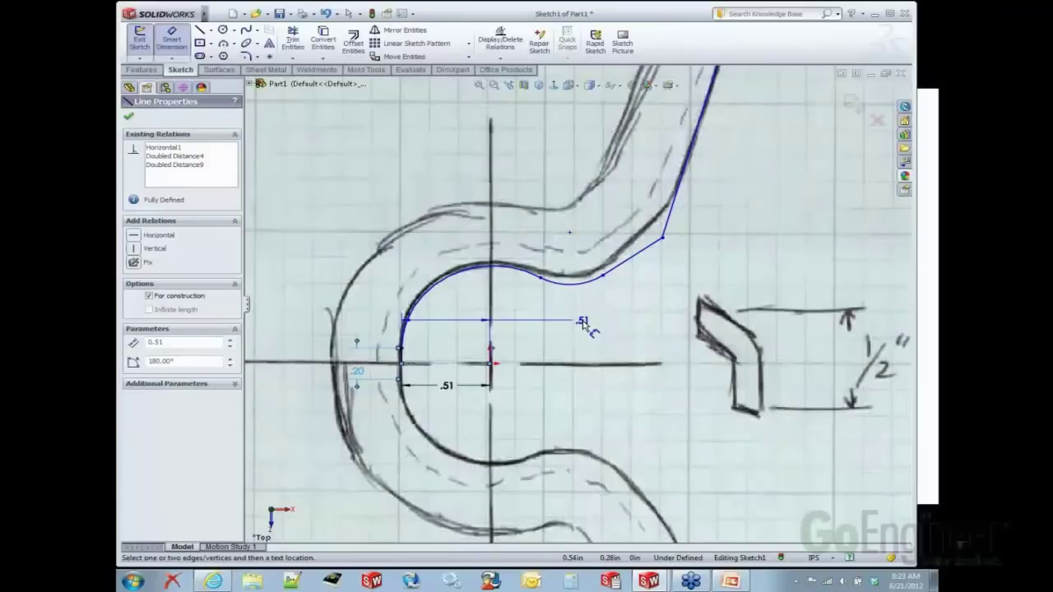
click(577, 282)
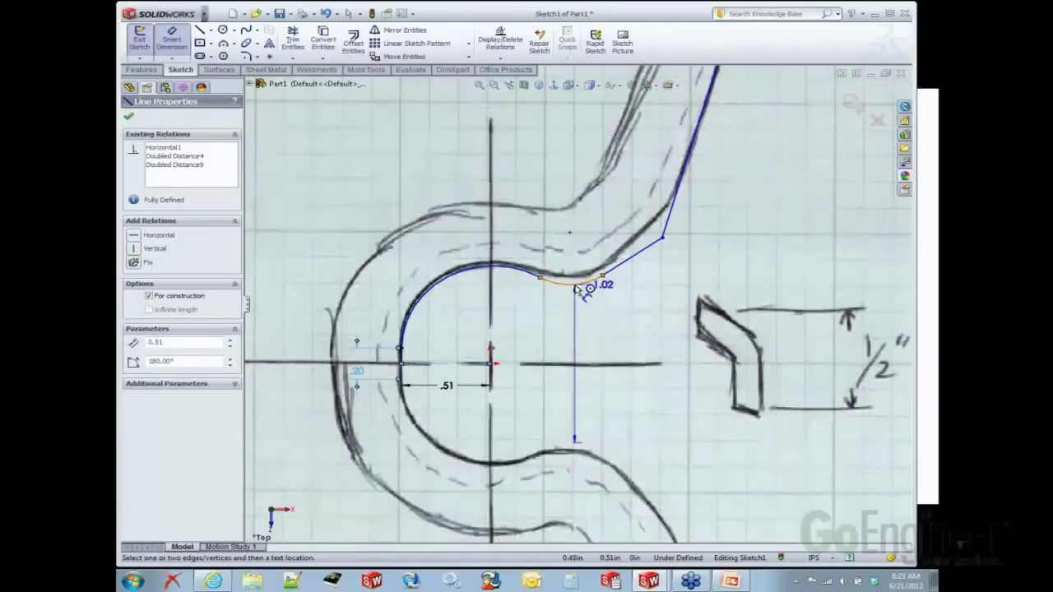
click(631, 362)
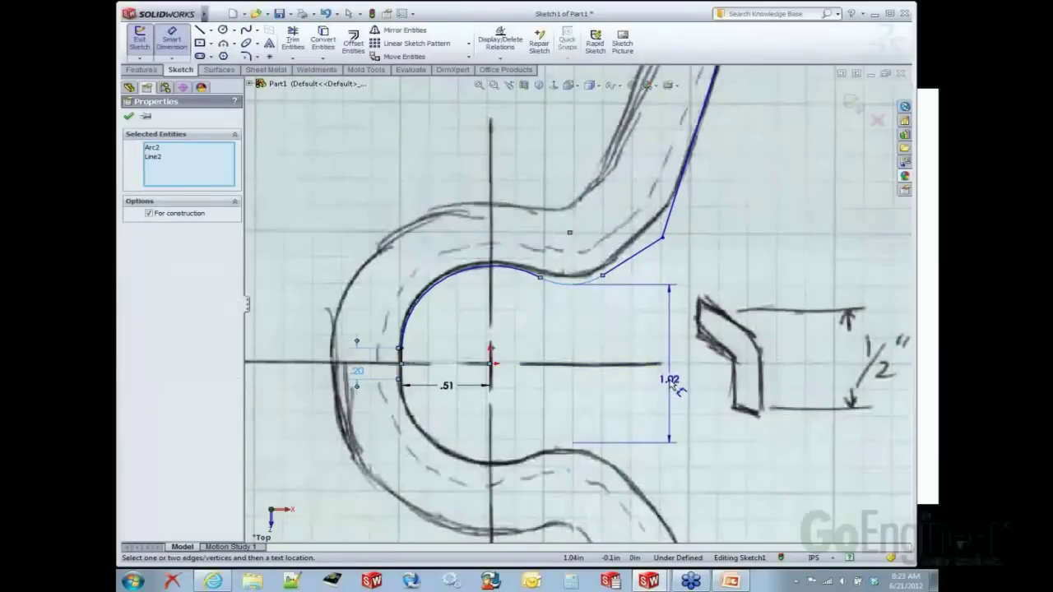
click(672, 384)
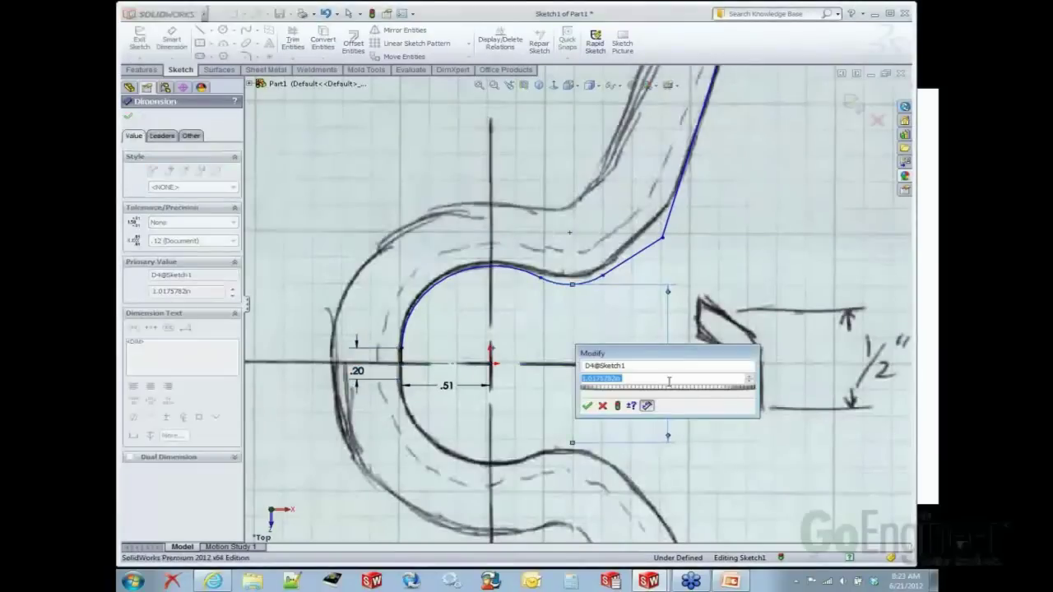
text(1.1)
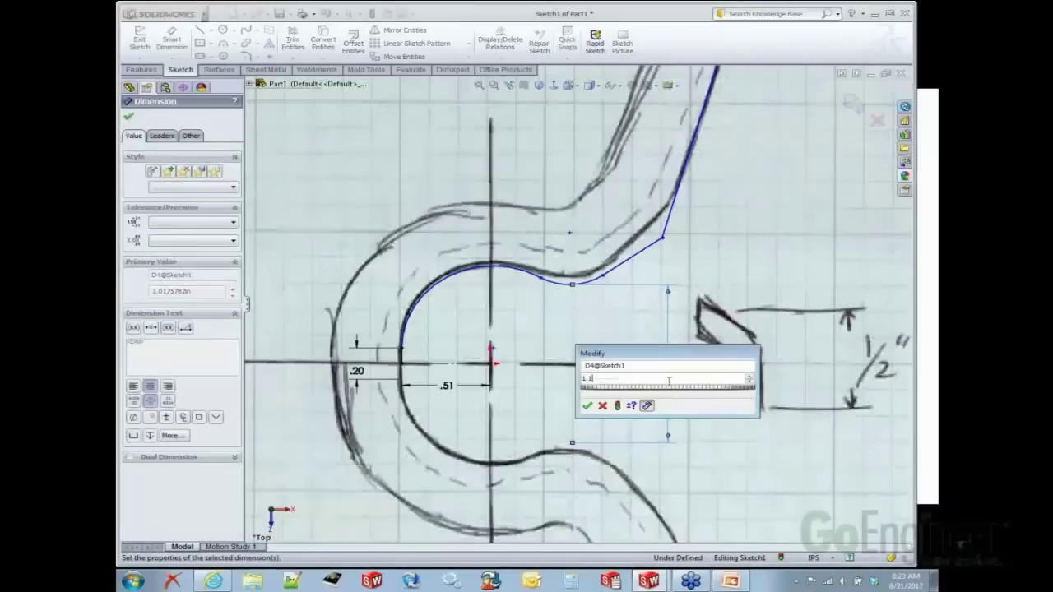
key(Return)
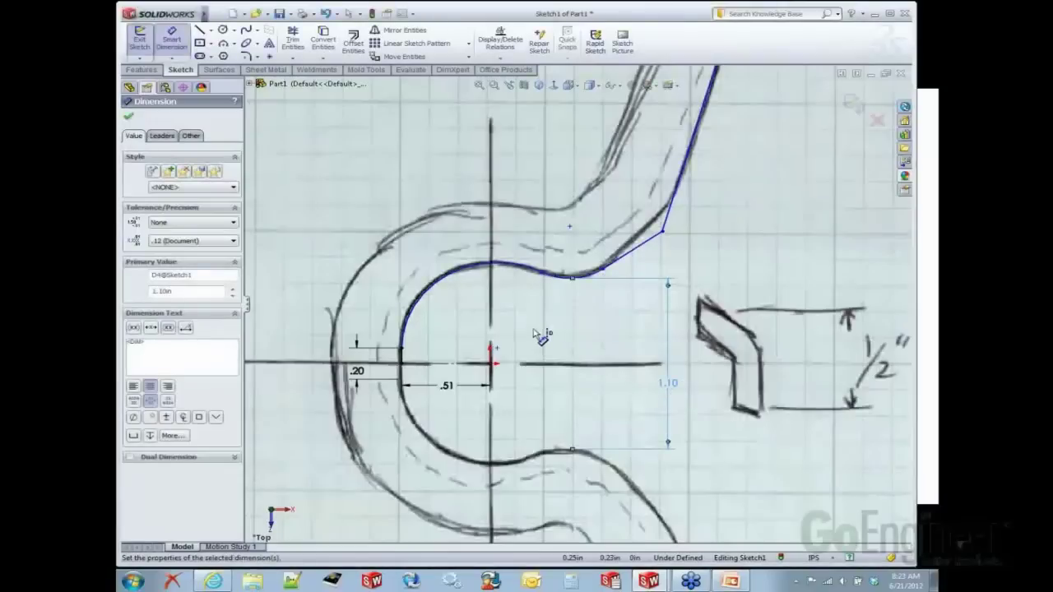
Step: Dimension the doubled distance from the construction line to the top of the large inner arc as 1.3 in
click(438, 364)
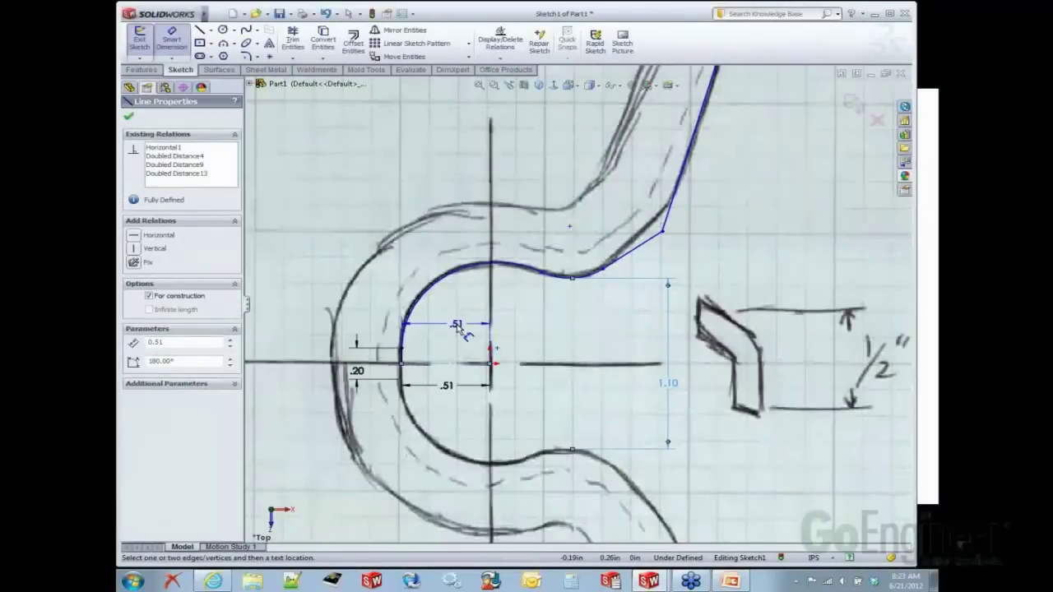
click(482, 268)
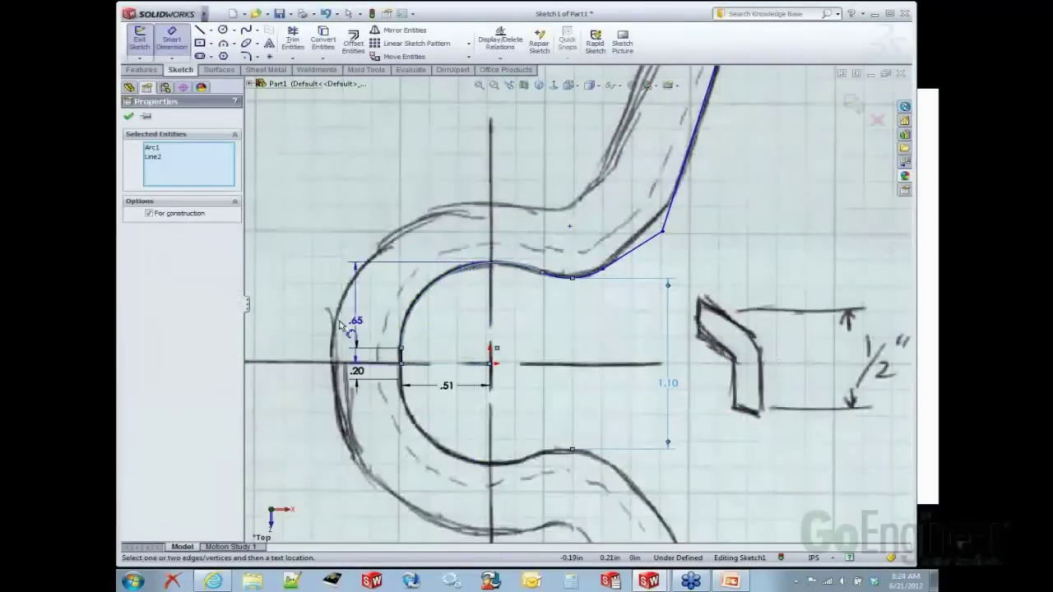
click(299, 387)
text(1.)
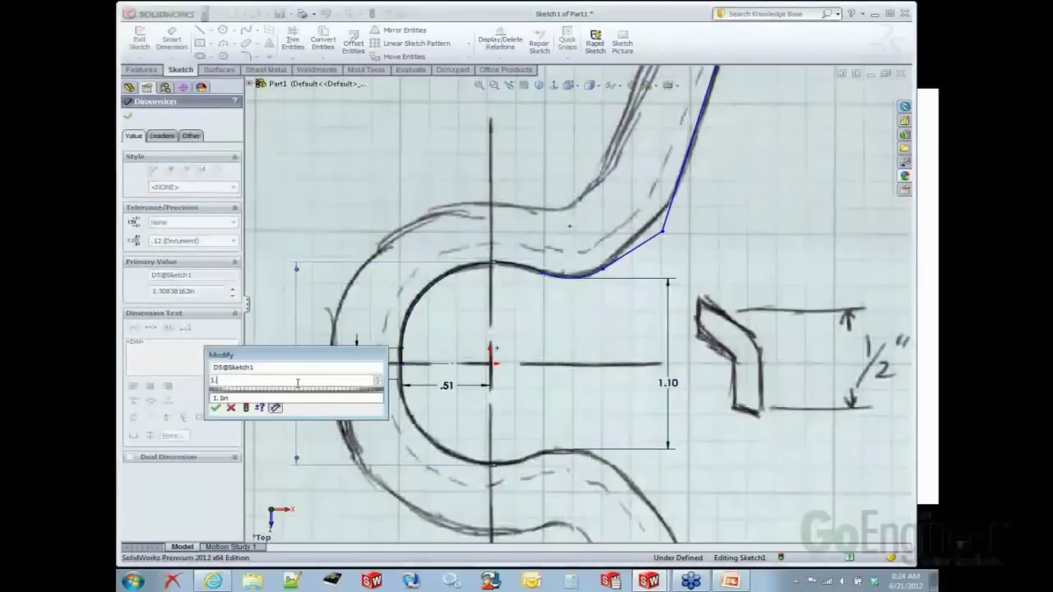
text(3)
key(Return)
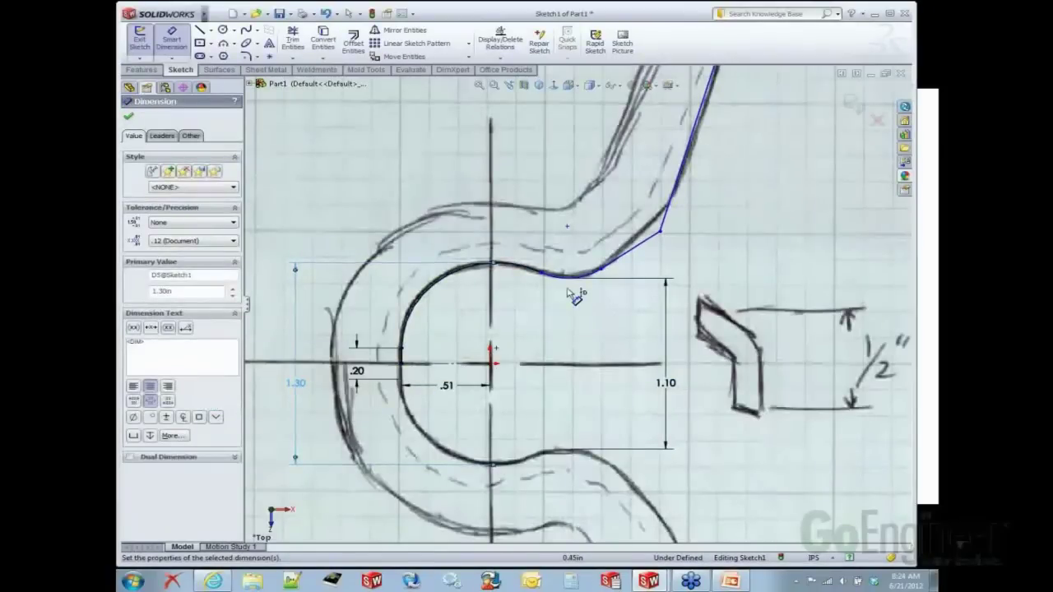
Step: Dimension the reverse arc's radius as 0.4 in
click(573, 275)
click(587, 307)
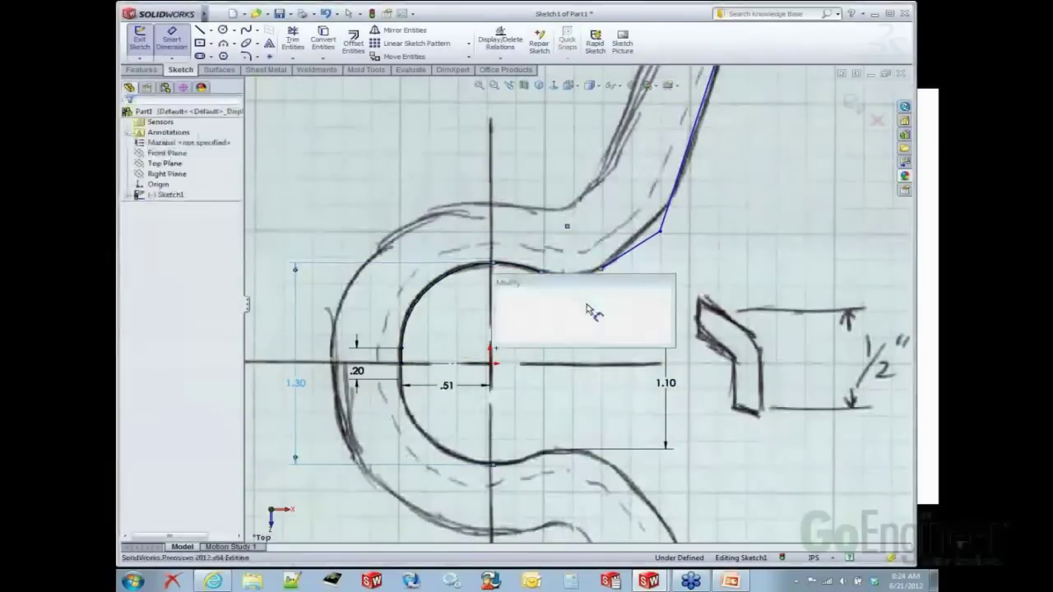
text(.4)
key(Return)
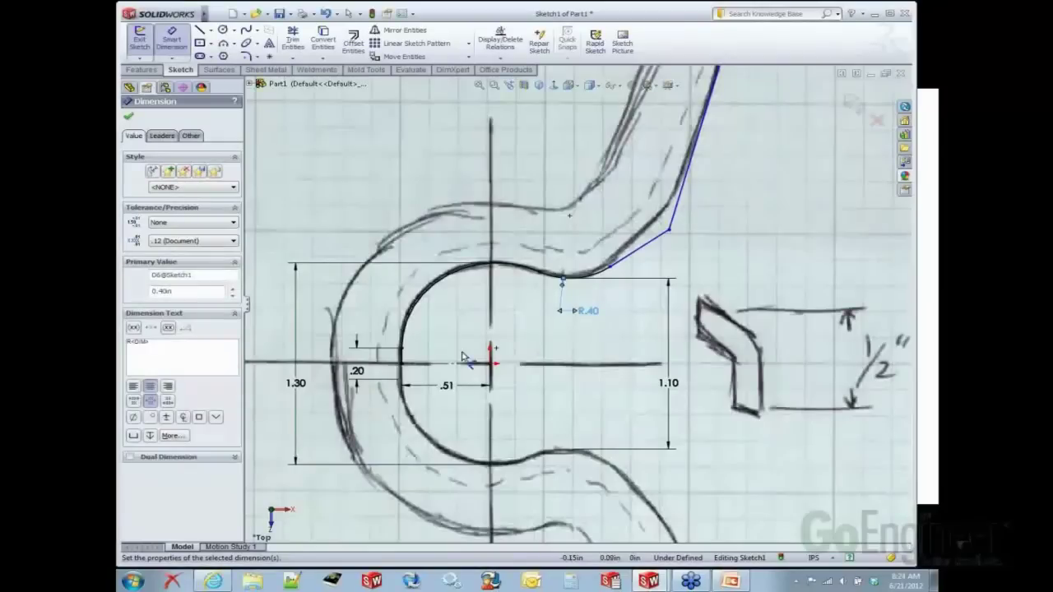
Step: Dimension the angle between the horizontal construction line and the short angled line after the reverse arc as 45 degrees
click(448, 363)
click(655, 249)
click(716, 283)
text(45)
key(Return)
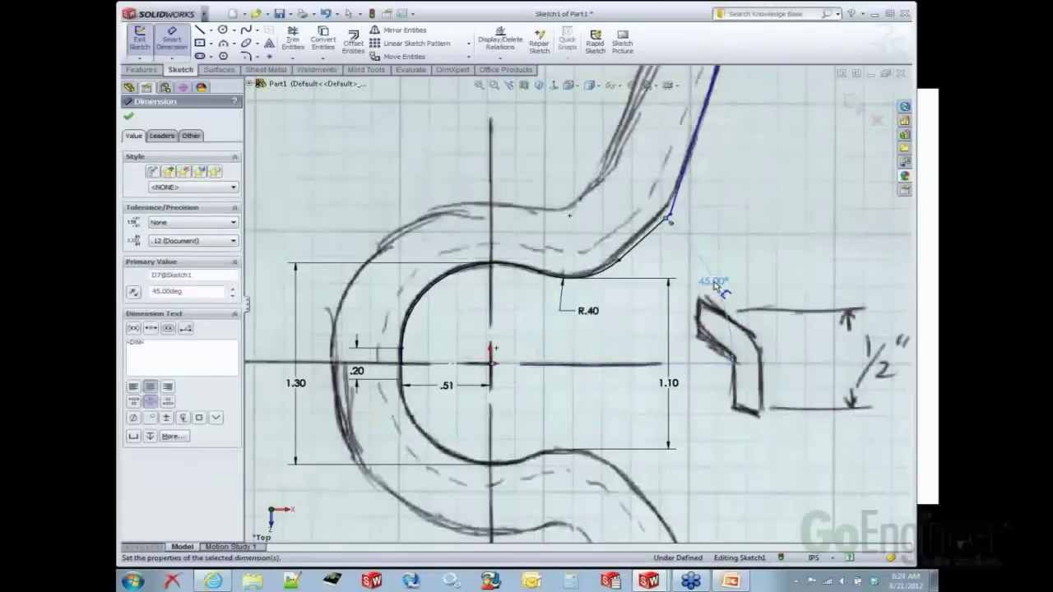
key(z)
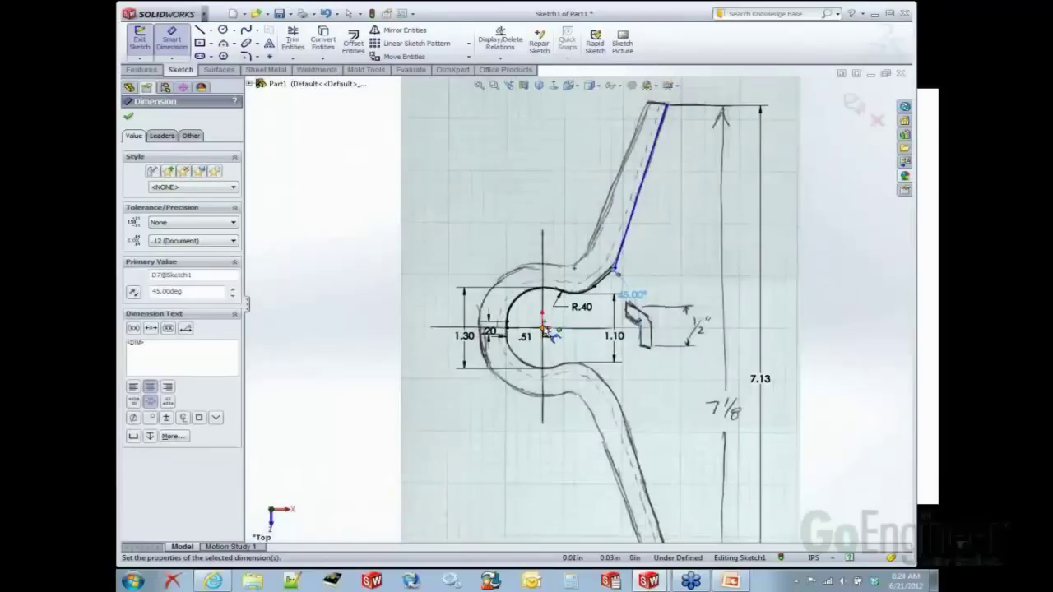
click(666, 105)
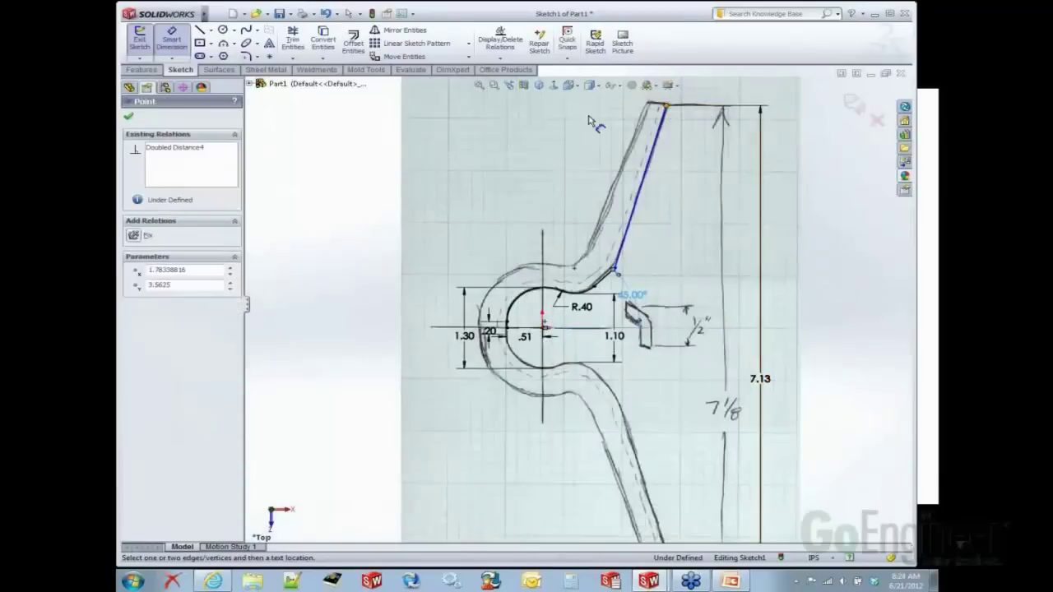
click(543, 328)
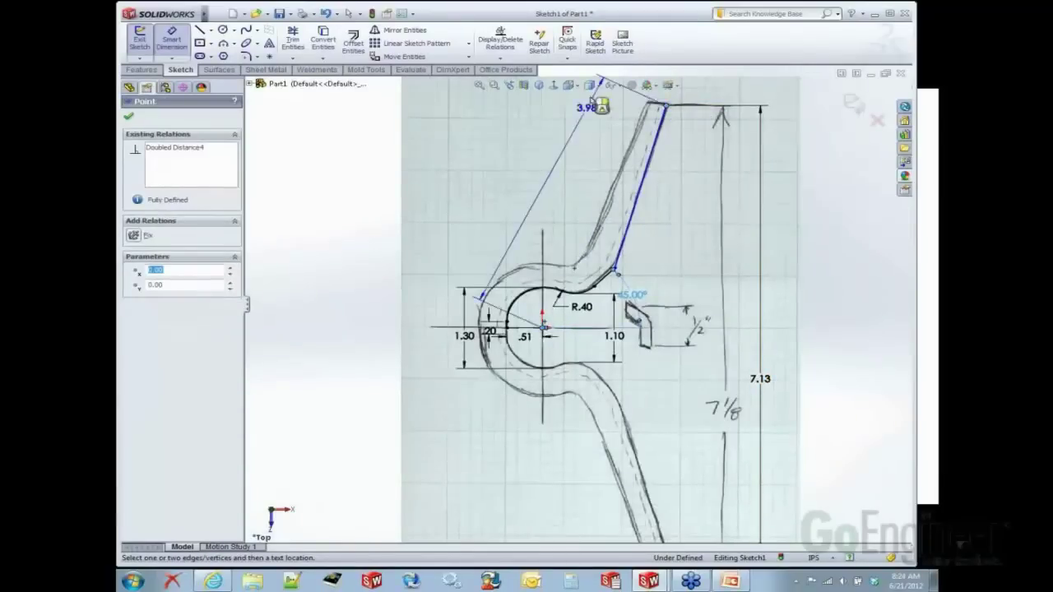
click(601, 105)
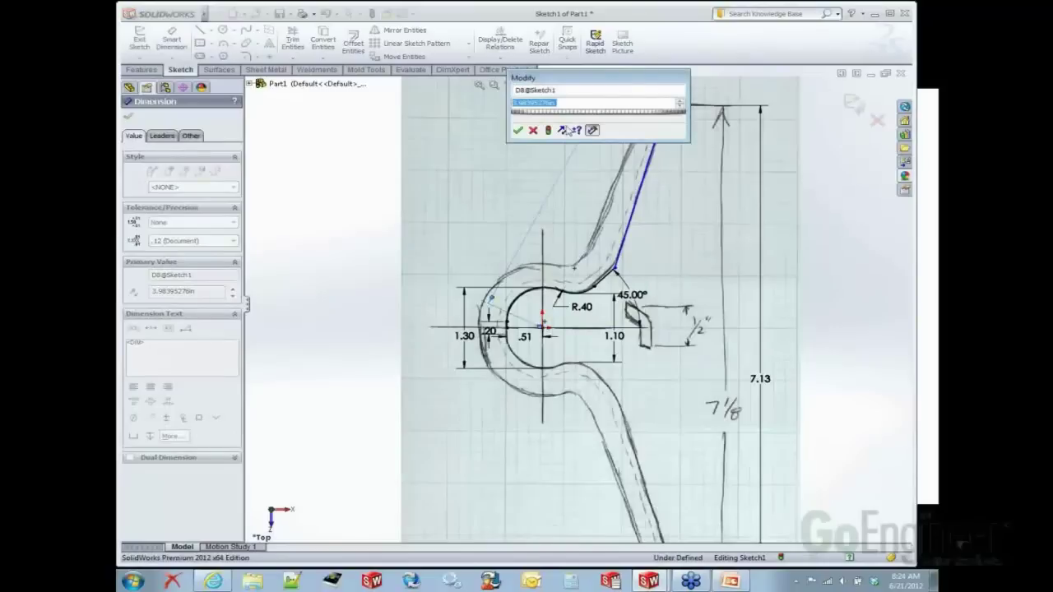
click(532, 131)
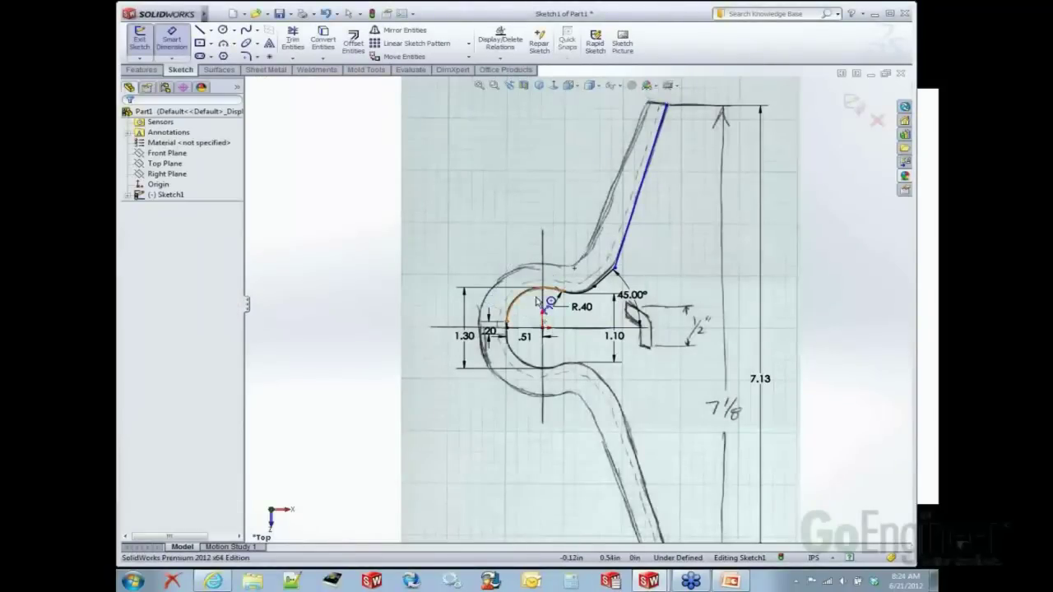
Step: Dimension the horizontal distance from the origin to the long line's upper endpoint as 1.8 in
click(543, 328)
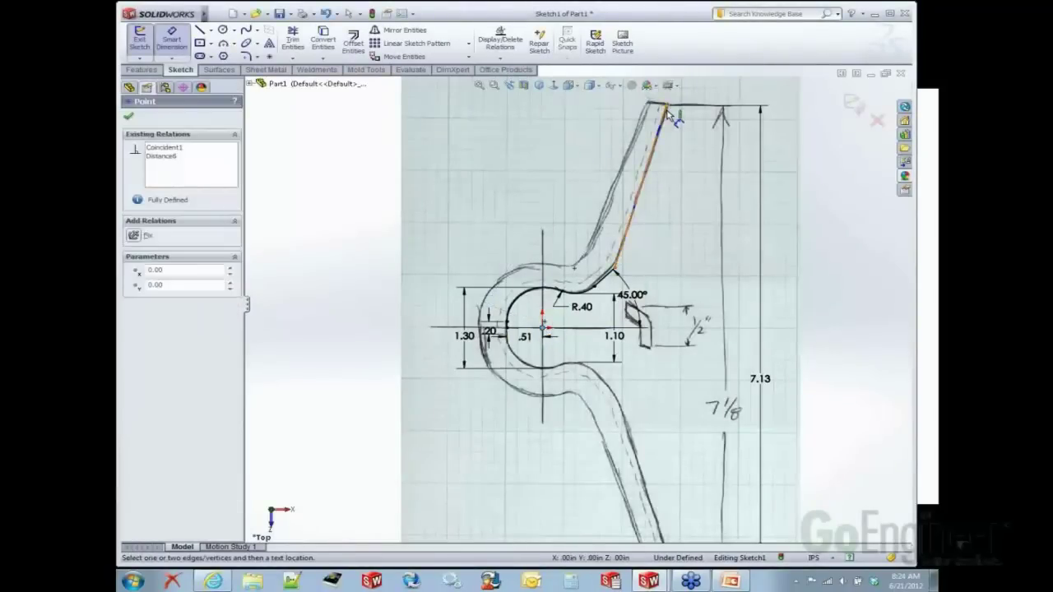
click(666, 109)
scroll(574, 306, up, 2)
click(622, 132)
text(1.8)
key(Return)
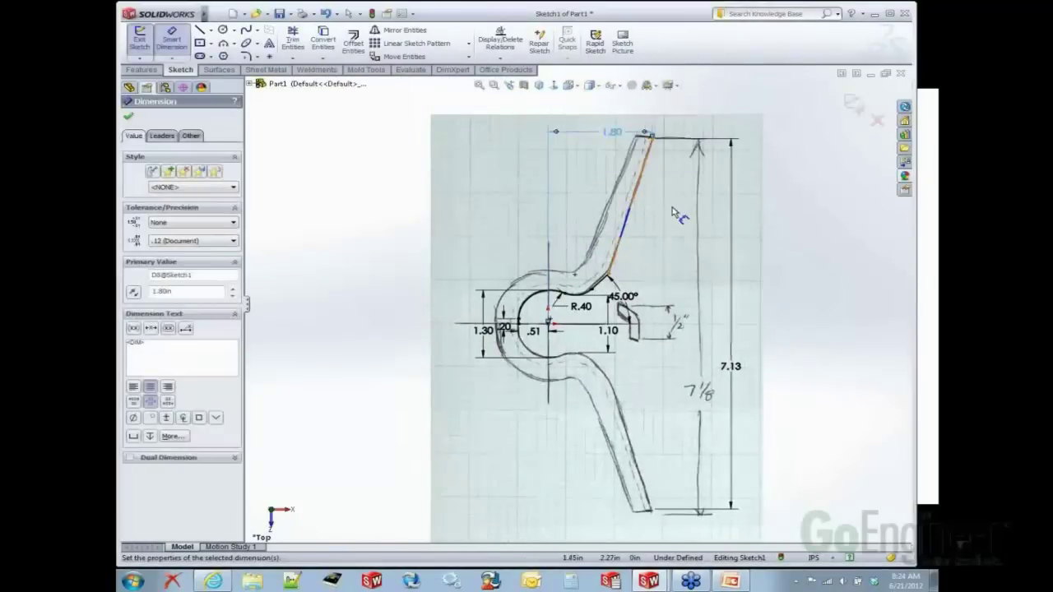
key(Escape)
Step: Add a 1 in sketch fillet at the corner between the short angled line and the long line
scroll(634, 258, down, 5)
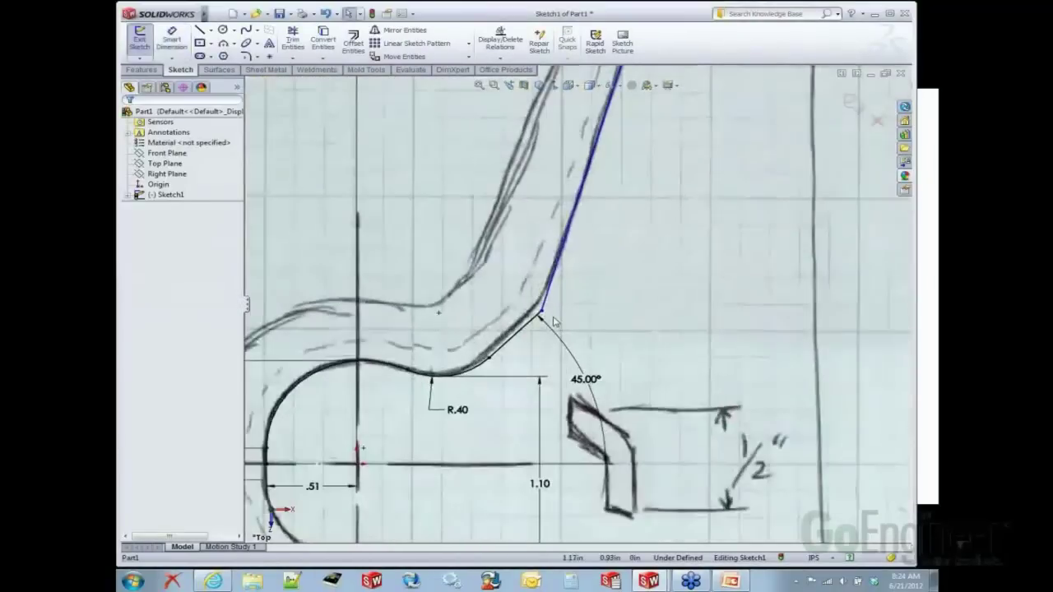
right_drag(617, 252, 653, 287)
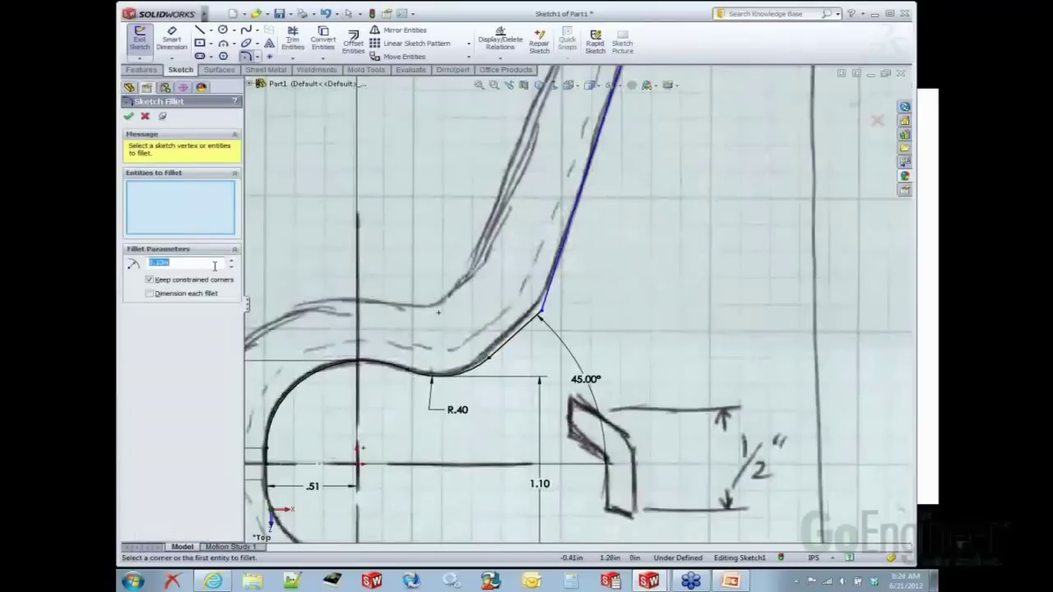
click(540, 315)
scroll(564, 308, down, 5)
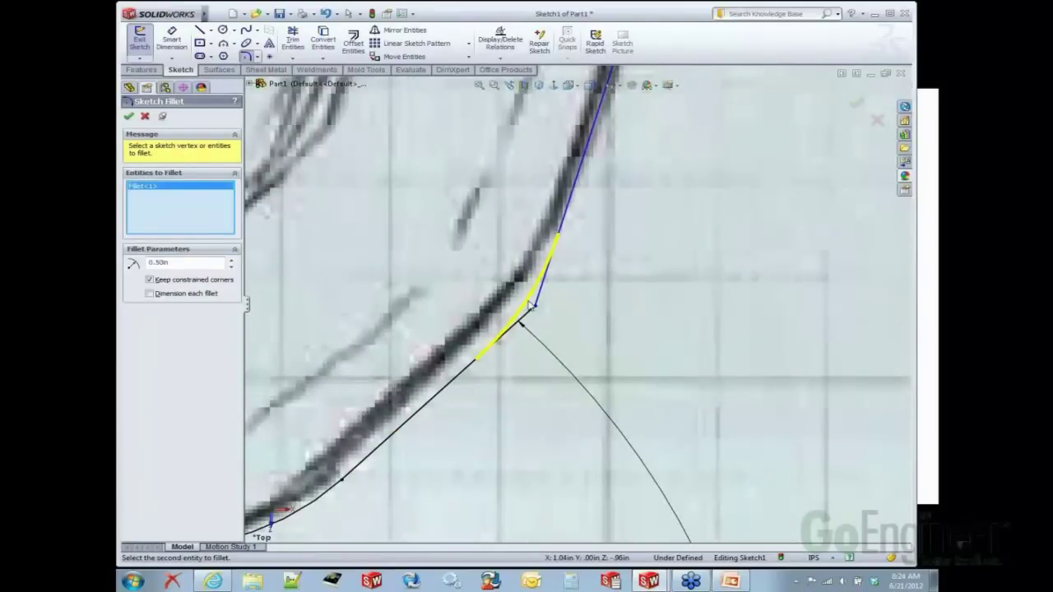
mouse_move(530, 303)
mouse_down()
mouse_move(535, 277)
mouse_move(535, 307)
mouse_move(519, 293)
mouse_up()
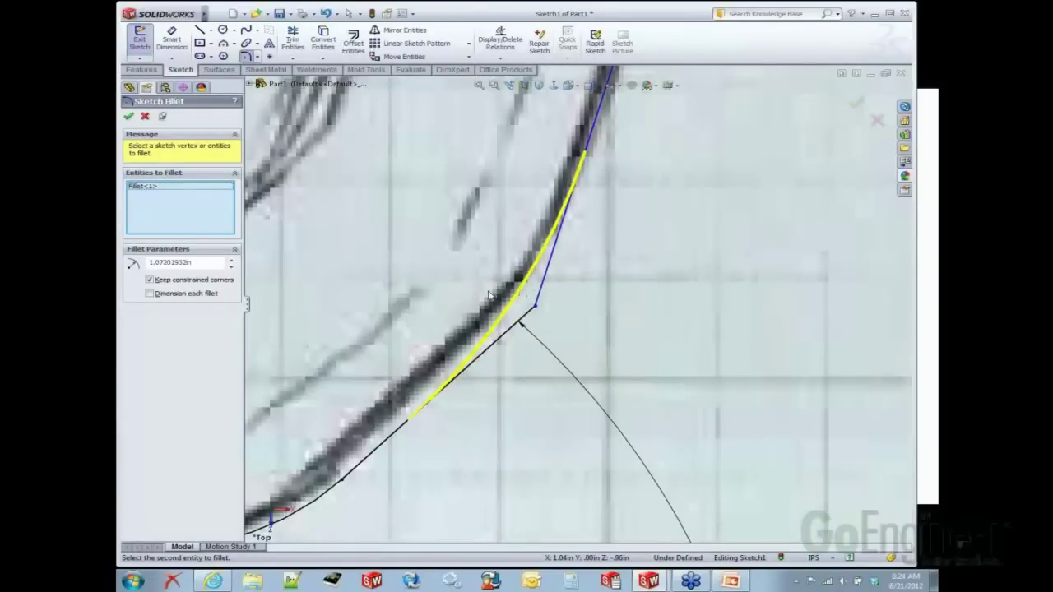
drag(219, 262, 120, 265)
text(1)
key(Return)
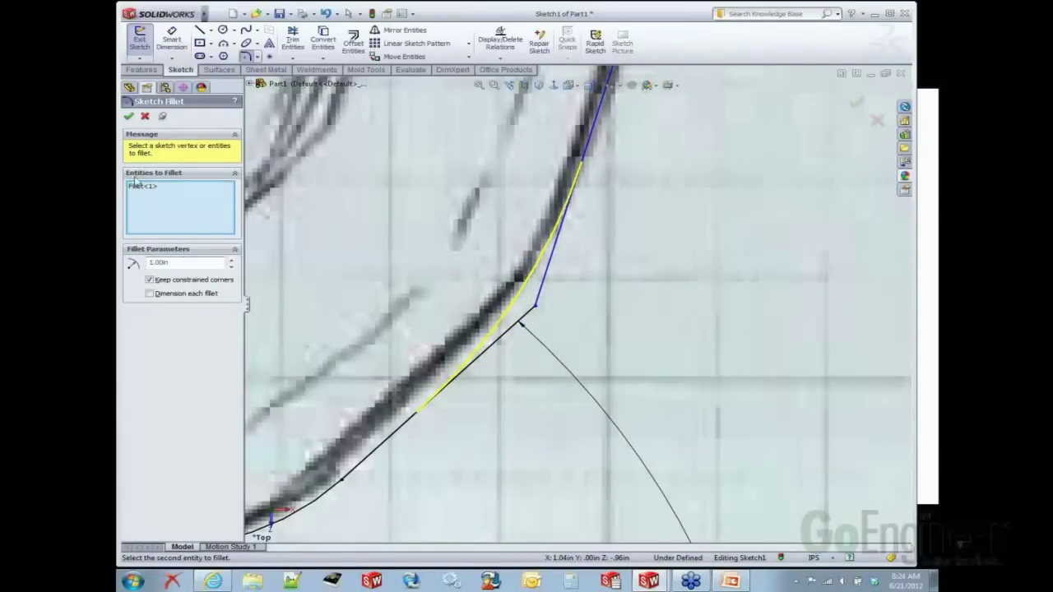
click(128, 115)
Step: Dimension the length of the short angled line between the reverse arc and the fillet as 0.2 in
scroll(663, 272, up, 1)
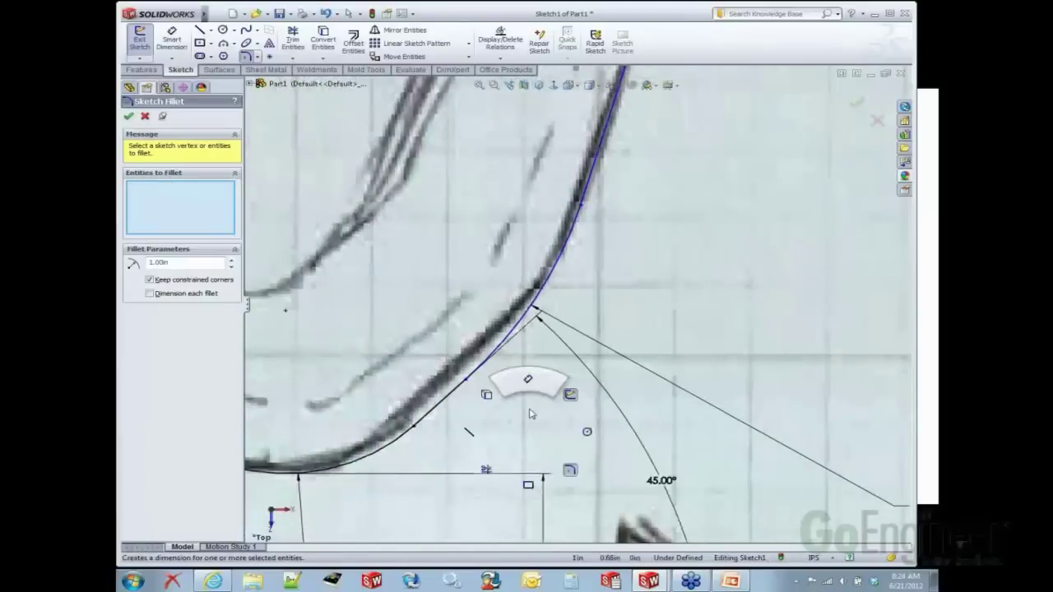
key(d)
click(429, 393)
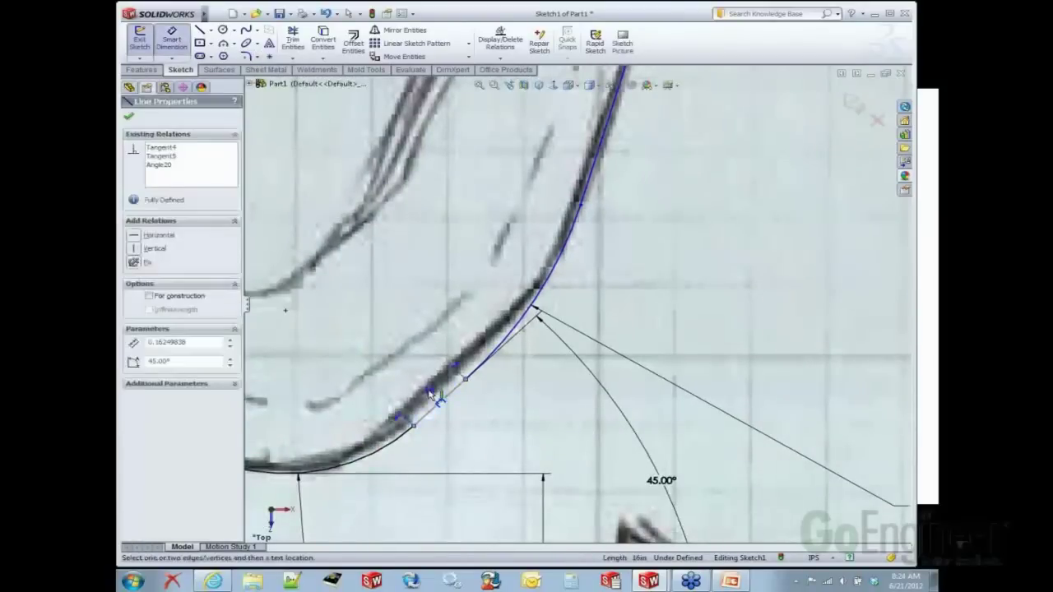
click(429, 393)
text(.2)
key(Return)
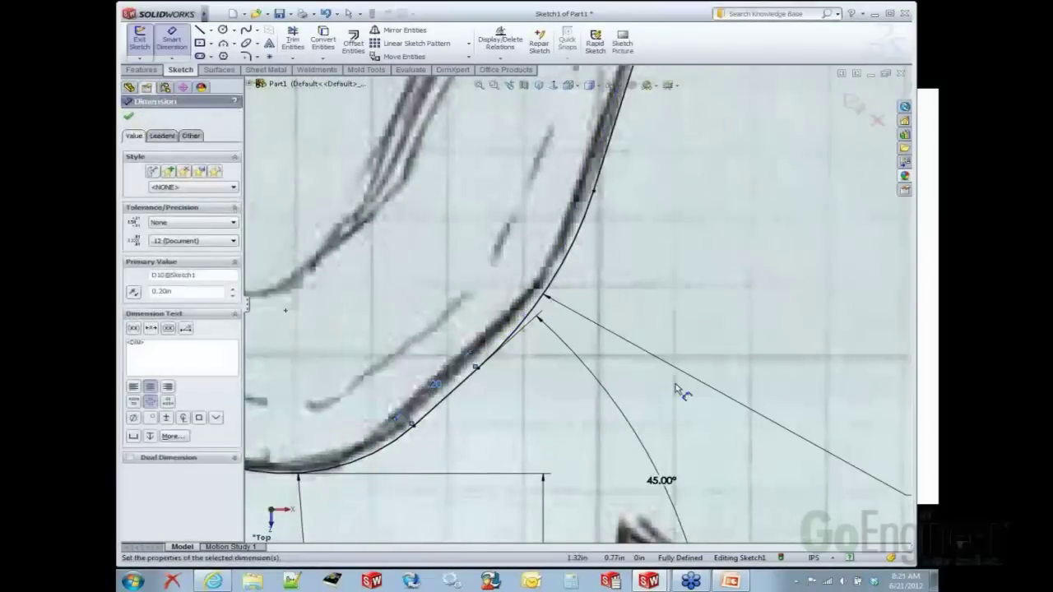
Step: Close the traced path sketch and start a new sketch on the Front Plane
scroll(665, 291, up, 2)
key(f)
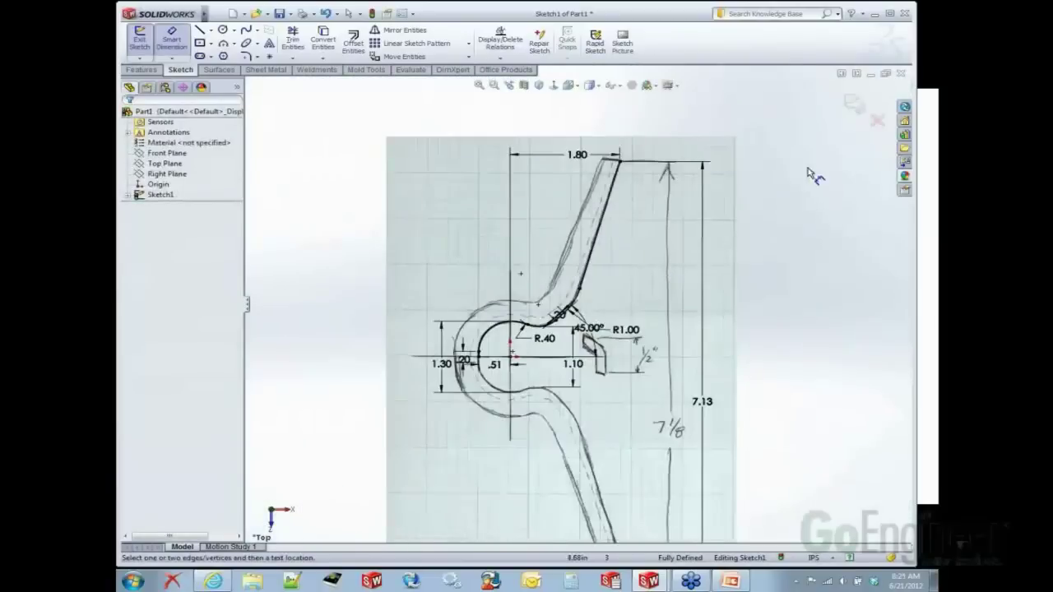
click(859, 105)
click(726, 327)
mouse_move(726, 327)
middle_down()
mouse_move(737, 366)
mouse_move(700, 277)
mouse_move(433, 406)
middle_up()
scroll(434, 407, down, 3)
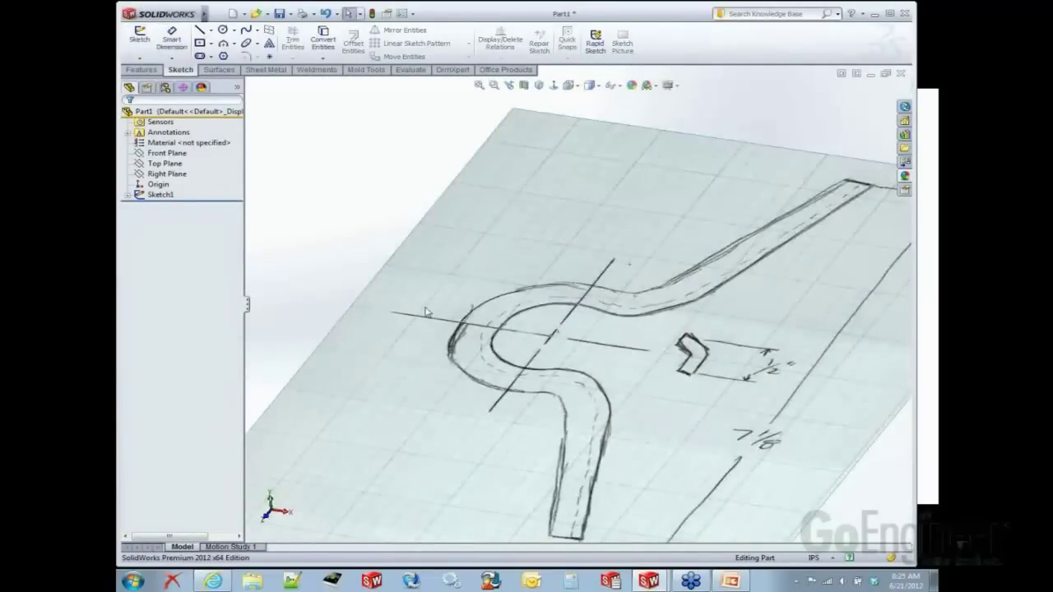
click(153, 155)
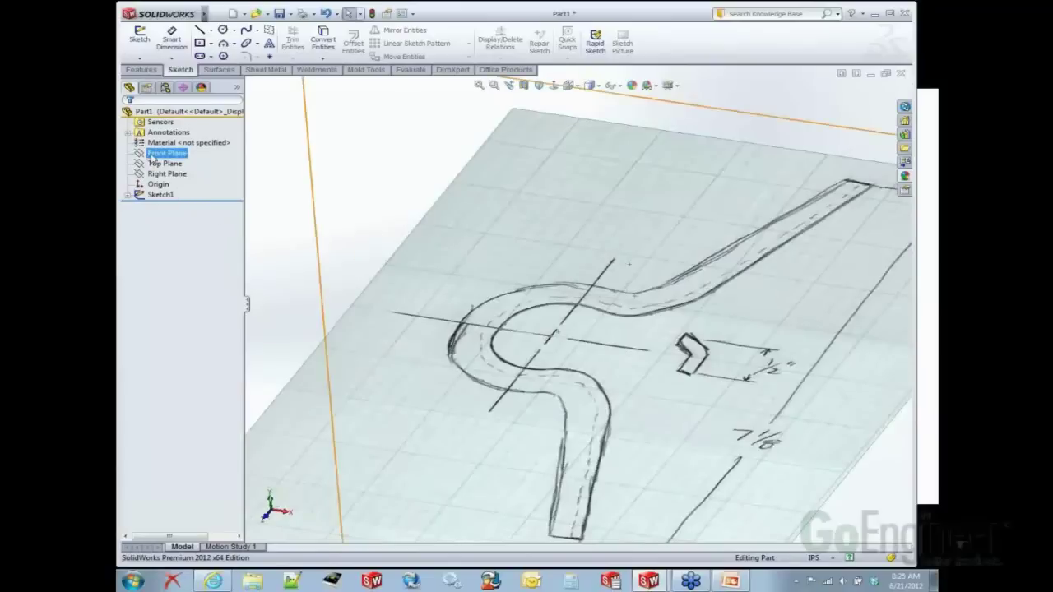
click(157, 139)
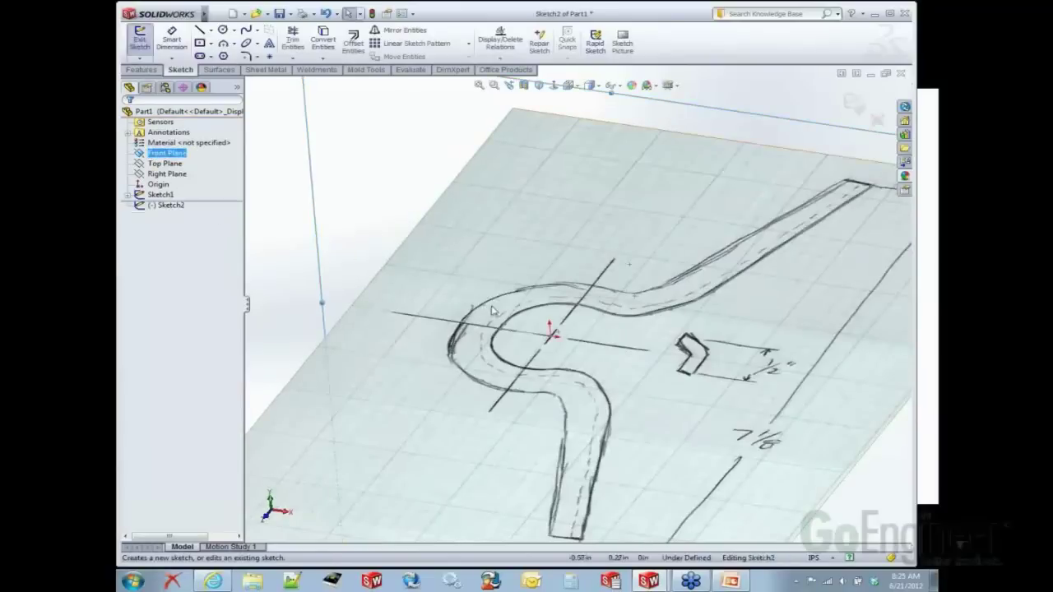
Step: Draw a vertical line about 0.16 in long up to the horizontal construction line's outer end, continued by an outward-slanting line about 0.33 in long
scroll(510, 319, down, 5)
right_drag(505, 280, 444, 265)
scroll(525, 366, down, 3)
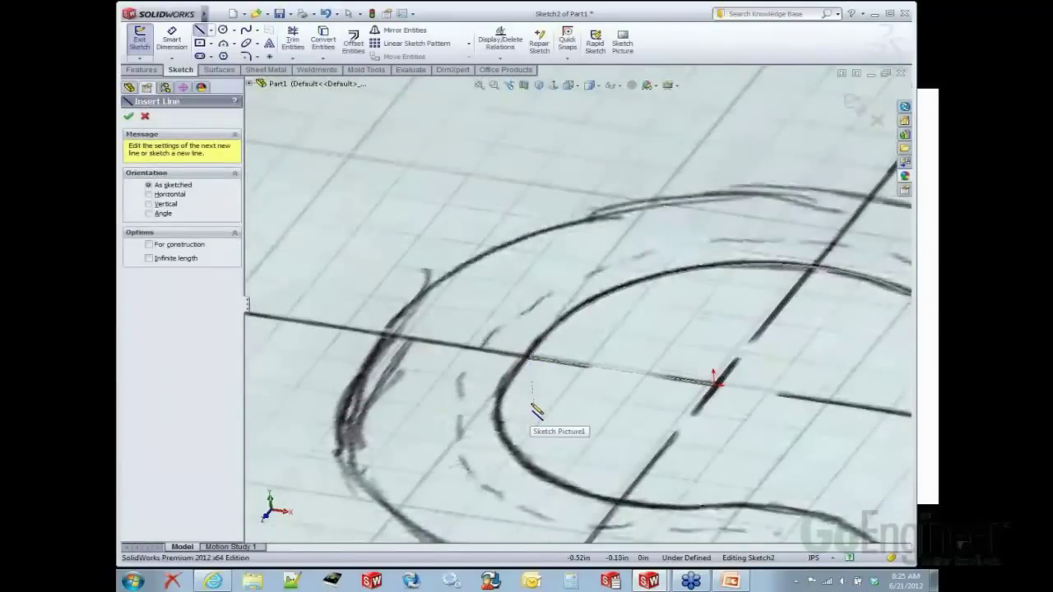
click(534, 408)
click(529, 357)
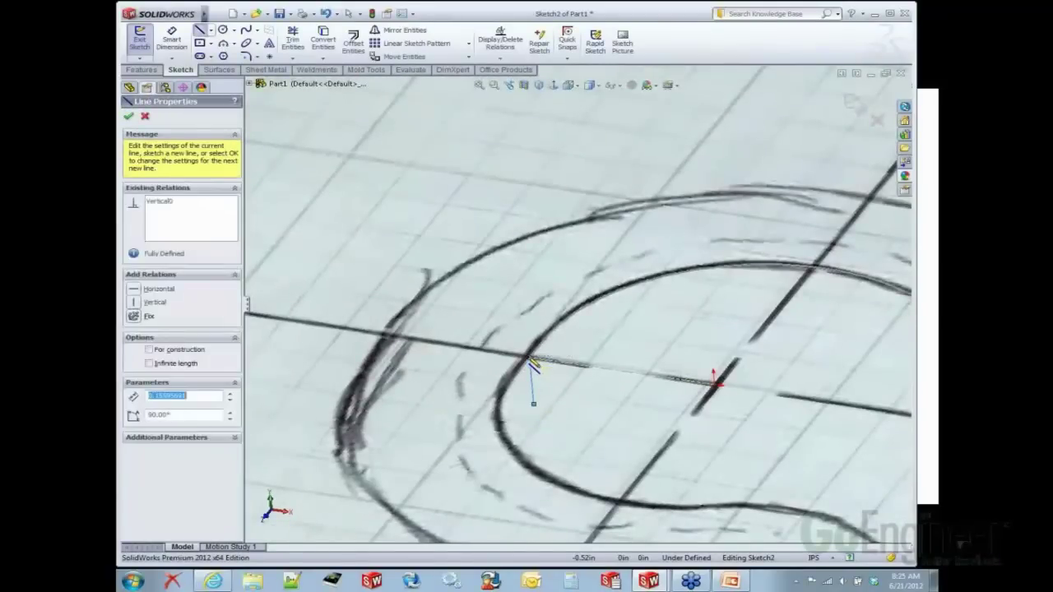
click(448, 278)
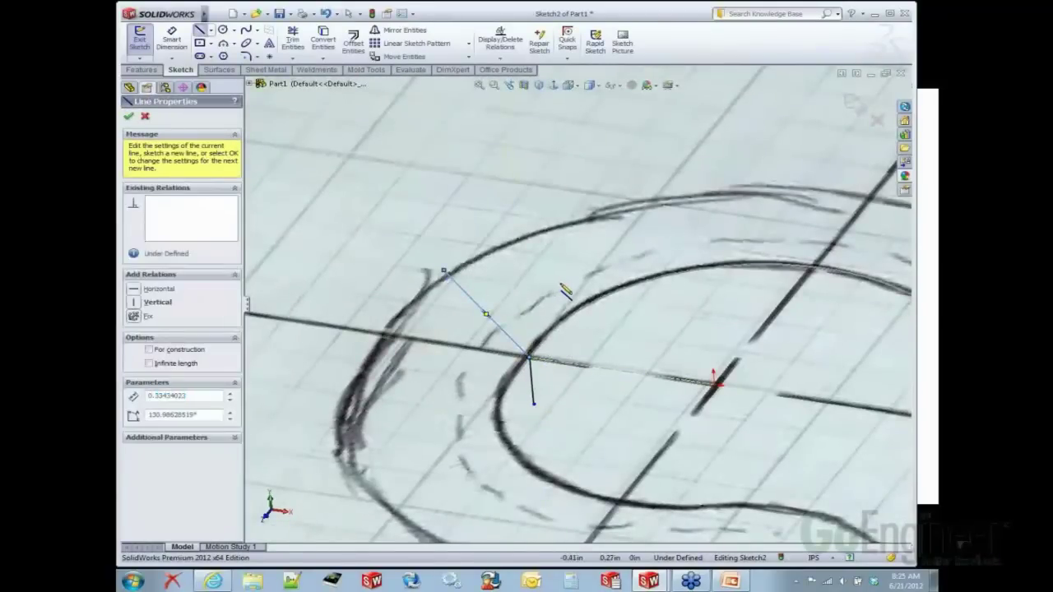
key(Escape)
Step: Dimension the vertical line's length as 0.25 in
key(d)
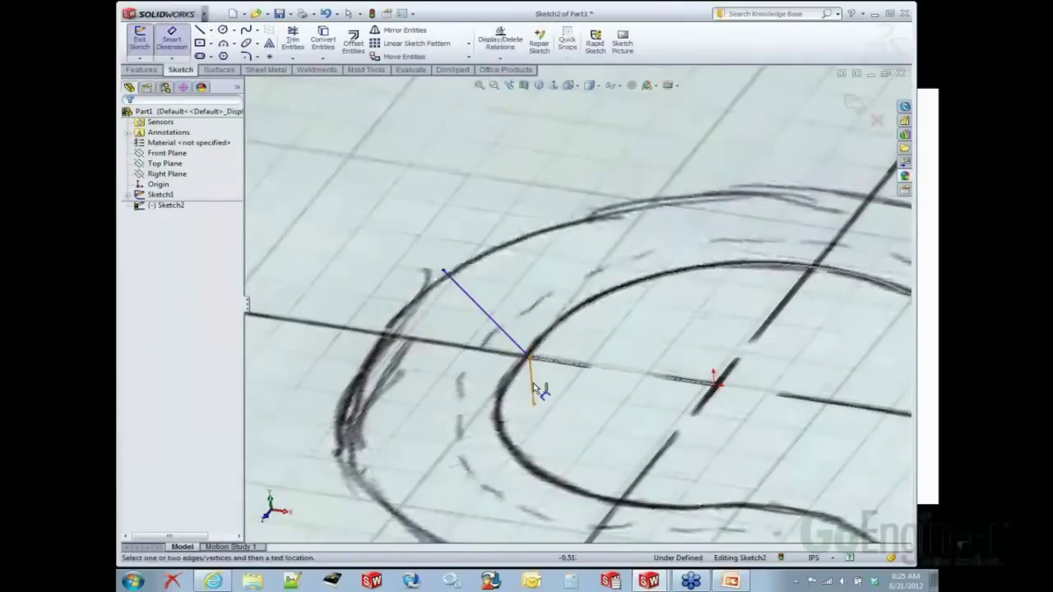
click(533, 385)
click(556, 389)
text(.5)
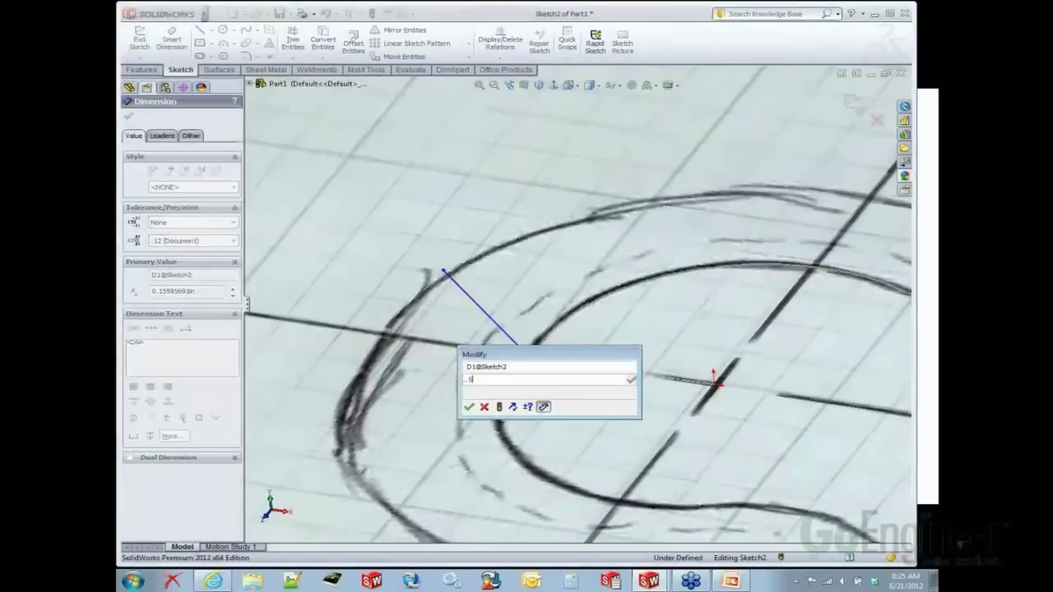
text(.25)
key(Return)
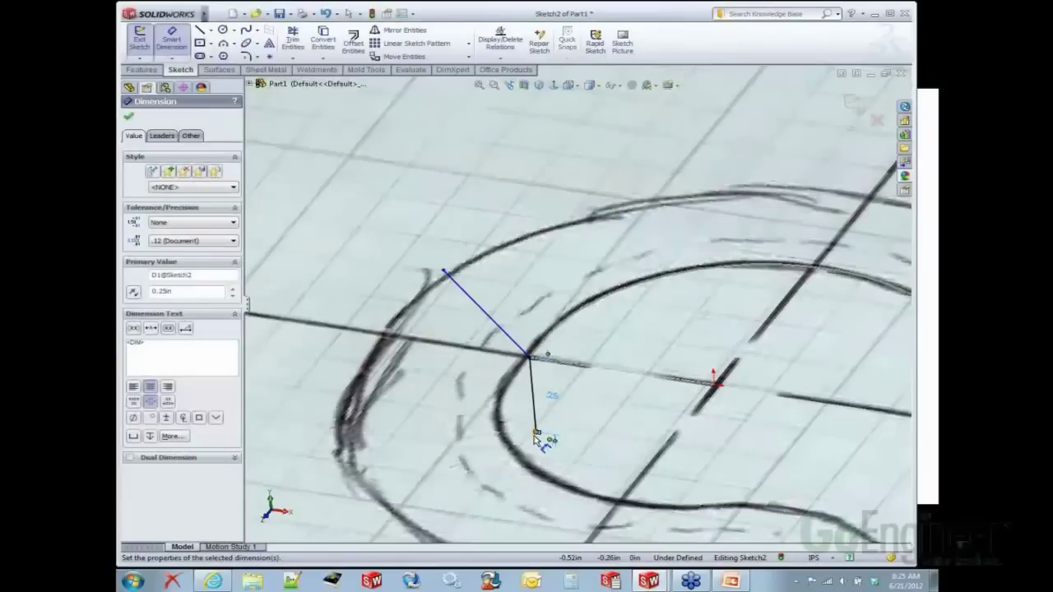
Step: Dimension the overall height from the vertical line's lower endpoint to the slanted line's upper endpoint as 0.5 in
click(536, 433)
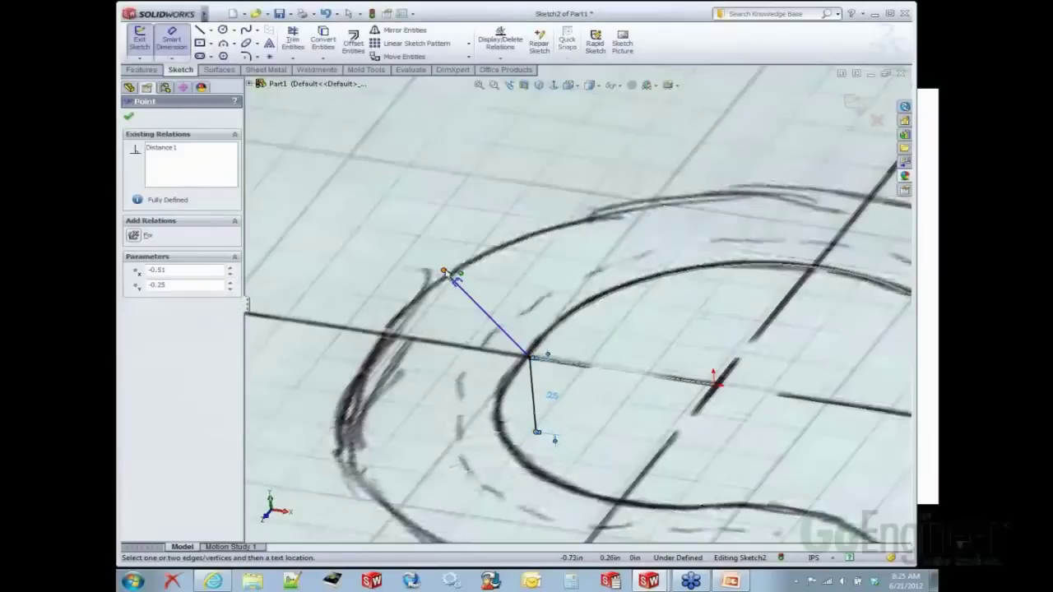
click(444, 271)
click(389, 359)
text(.5)
key(Return)
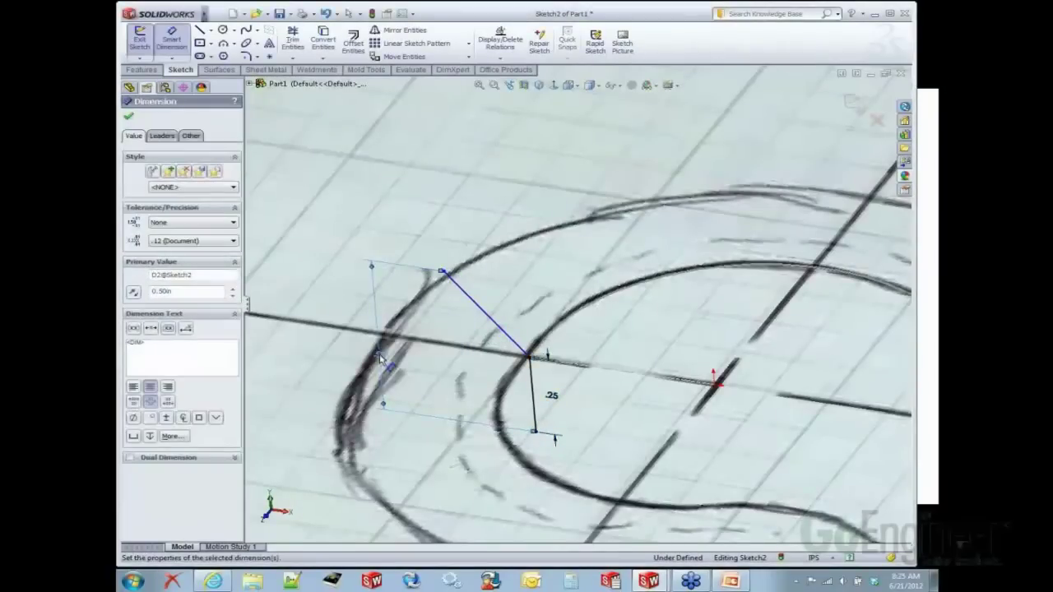
Step: Dimension the angle between the vertical line and the slanted line as 125 degrees
click(533, 397)
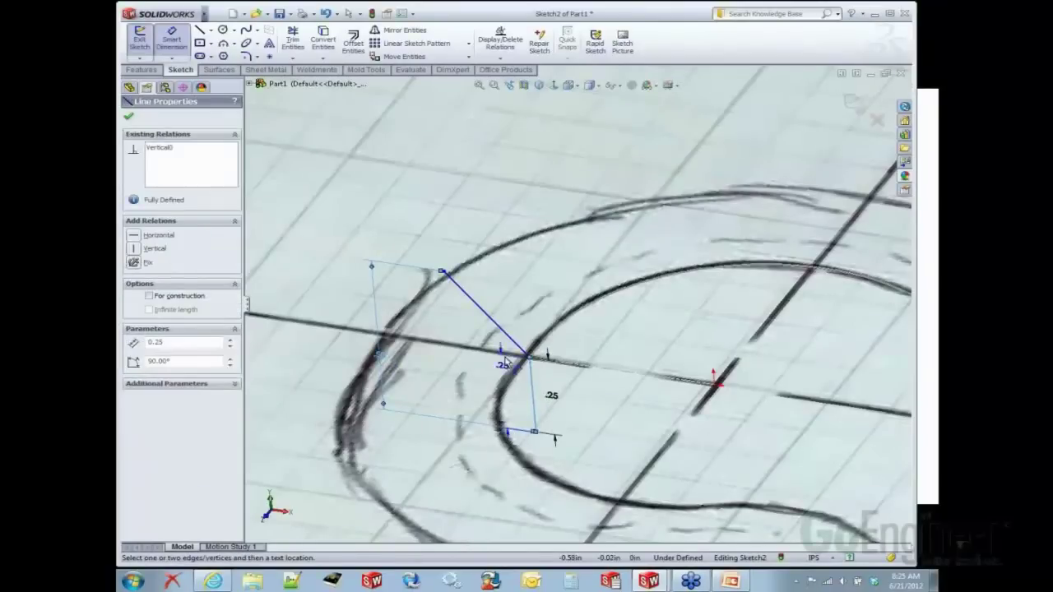
click(502, 331)
click(491, 380)
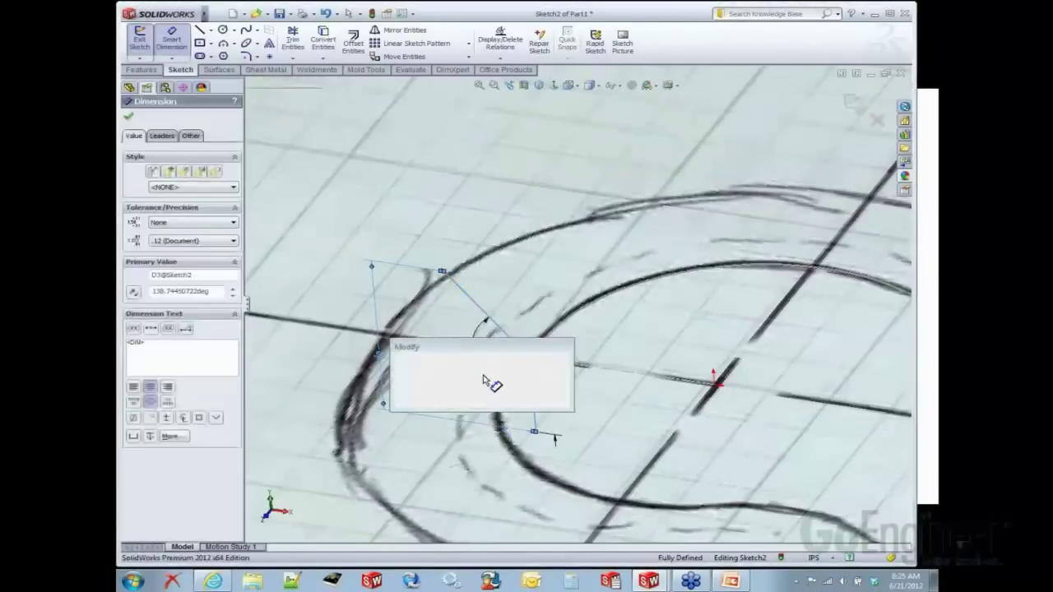
text(125)
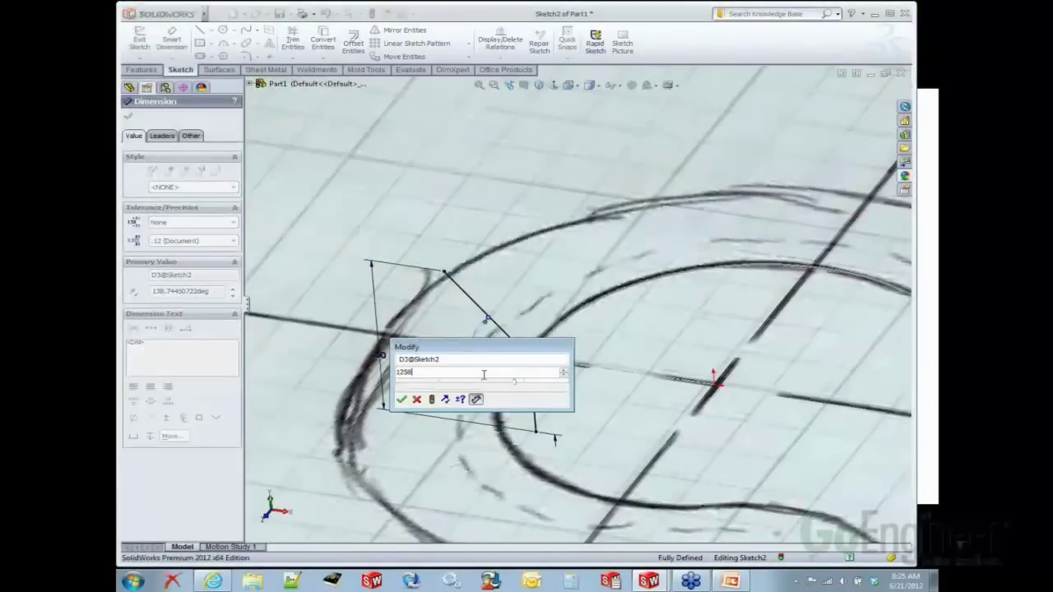
key(BackSpace)
key(BackSpace)
text(5)
key(Return)
key(Return)
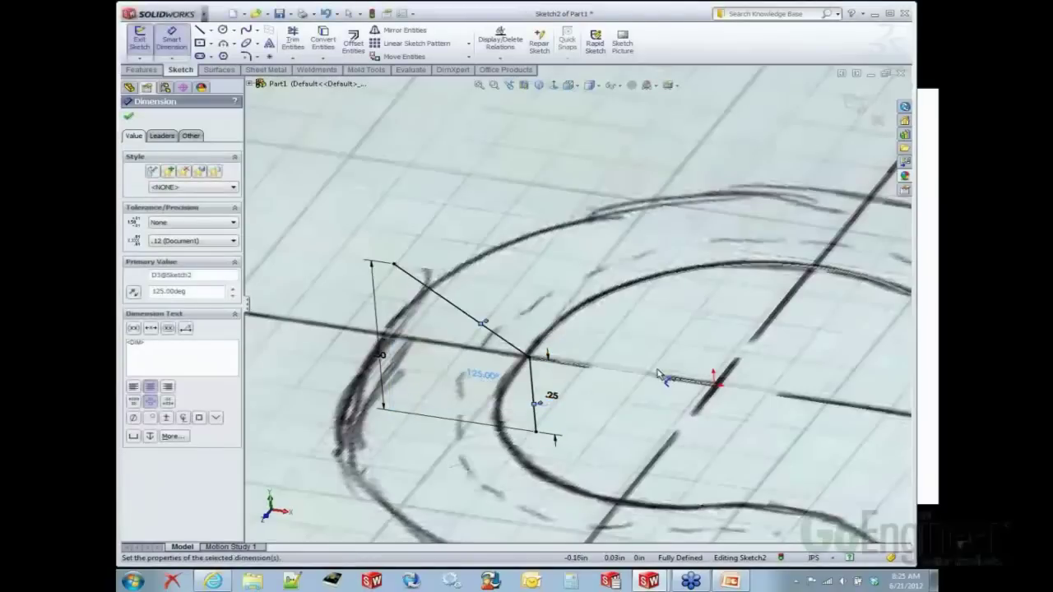
Step: Fillet the corner between the vertical and slanted lines with a 0.125 in radius
right_drag(645, 354, 664, 369)
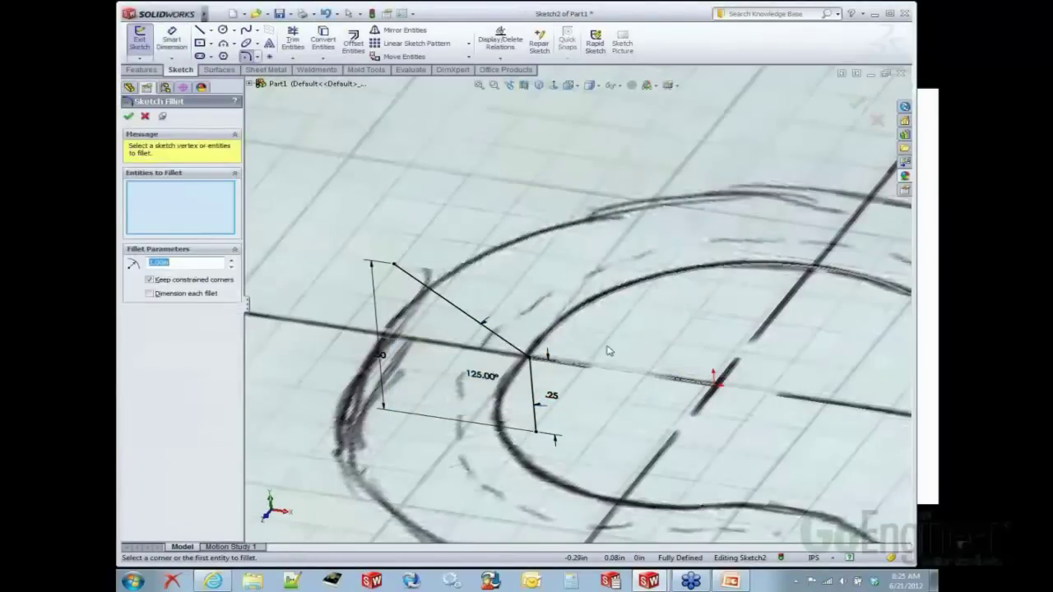
text(.12)
click(530, 356)
right_click(579, 361)
click(584, 386)
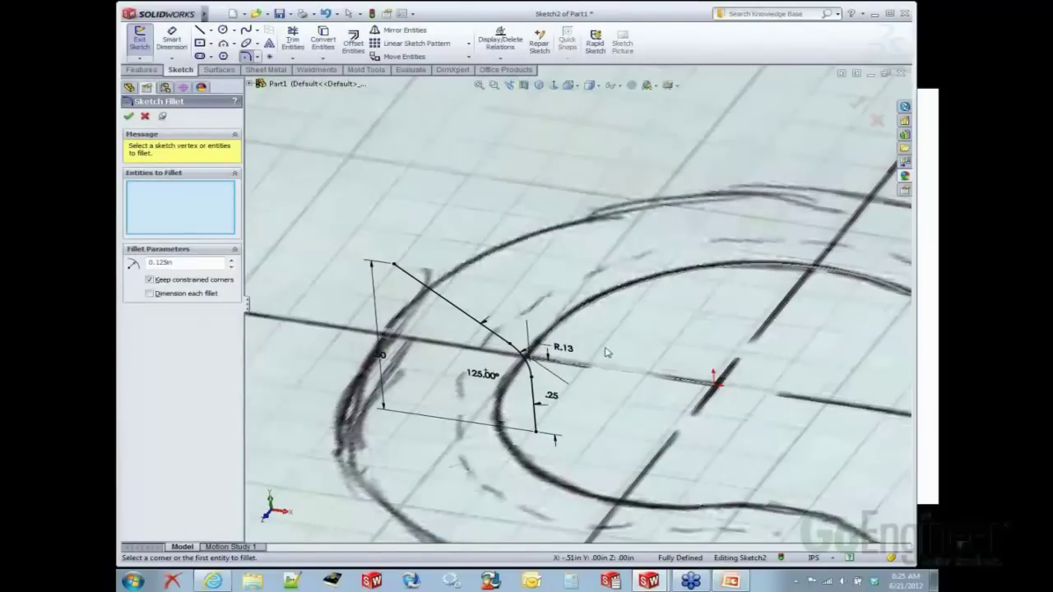
Step: Offset the filleted line chain by 0.08 in, reversed to the side away from the origin
key(s)
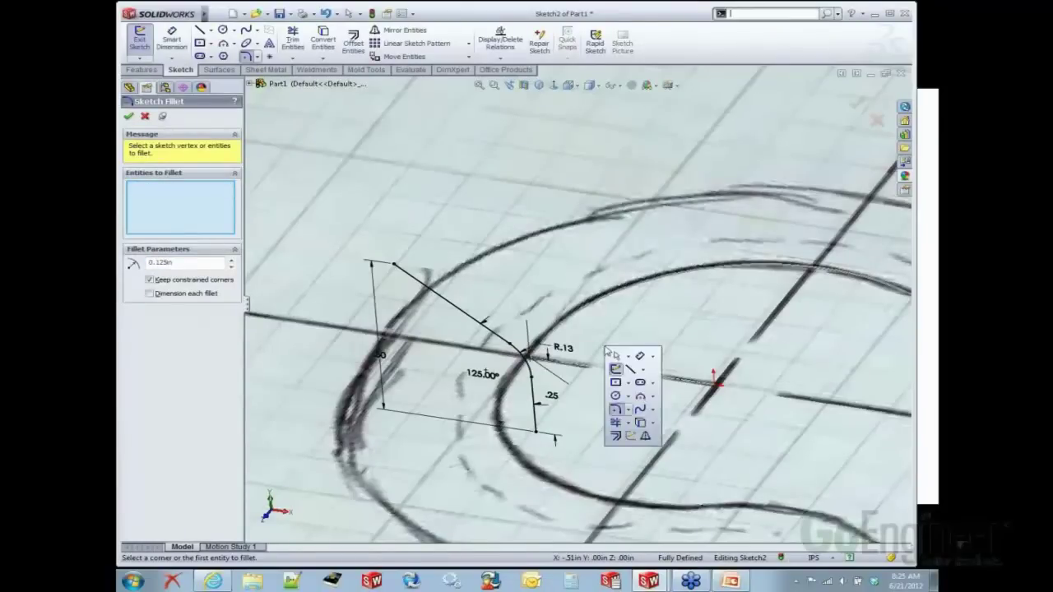
click(616, 436)
click(489, 331)
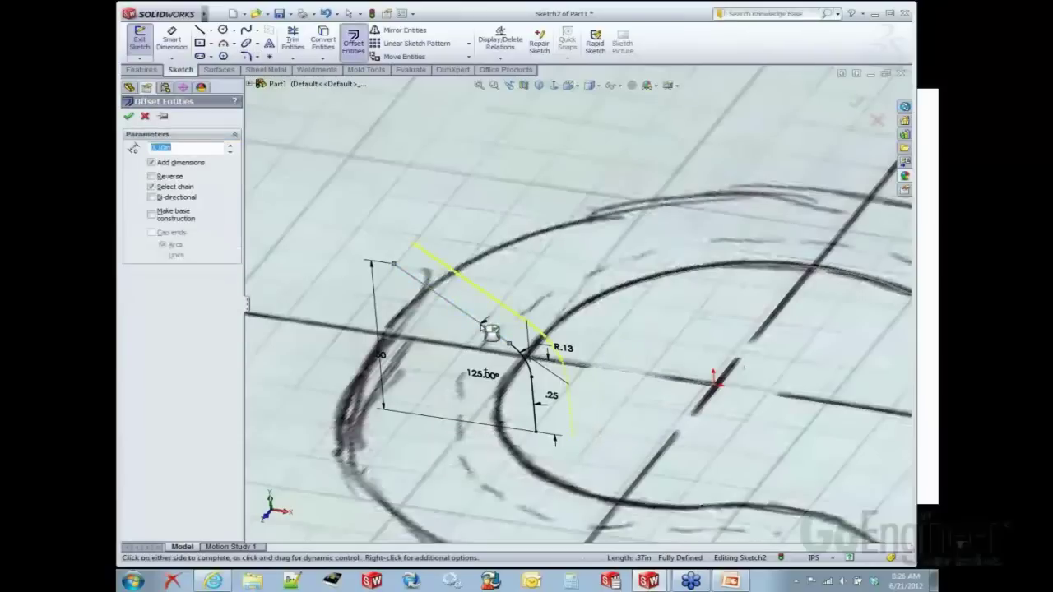
key(Return)
click(155, 178)
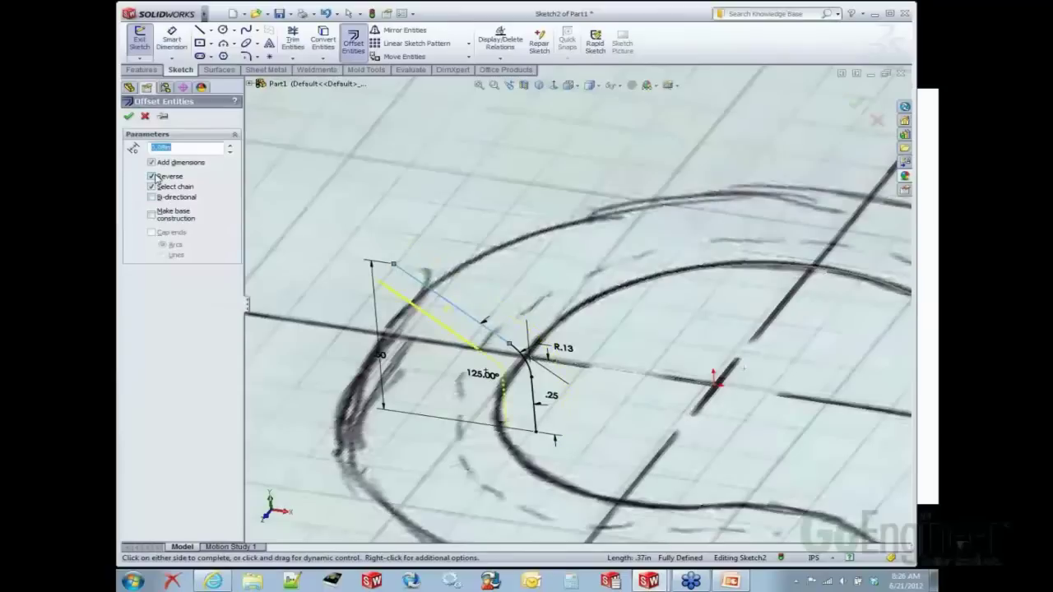
click(128, 117)
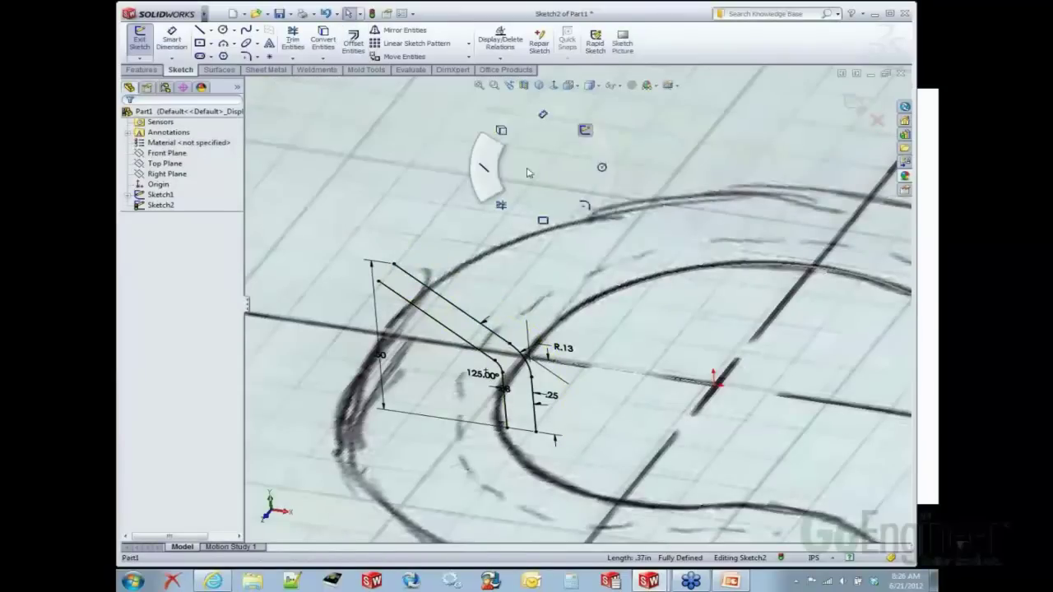
Step: Close the profile with a vertical line at its upper end and a horizontal line at its lower end, trimming the offset line's overhang
key(l)
click(403, 277)
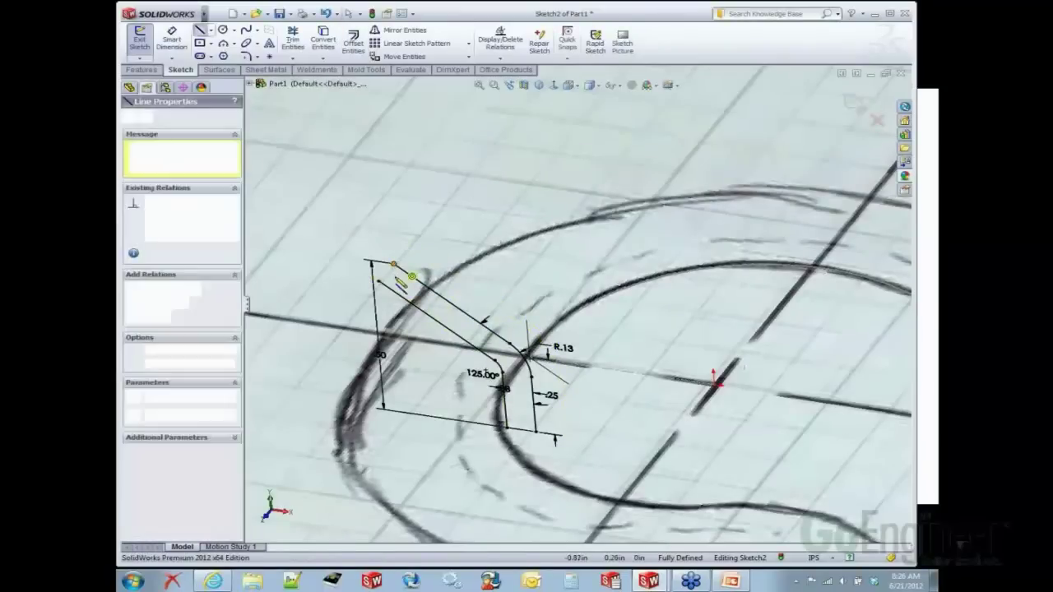
click(397, 293)
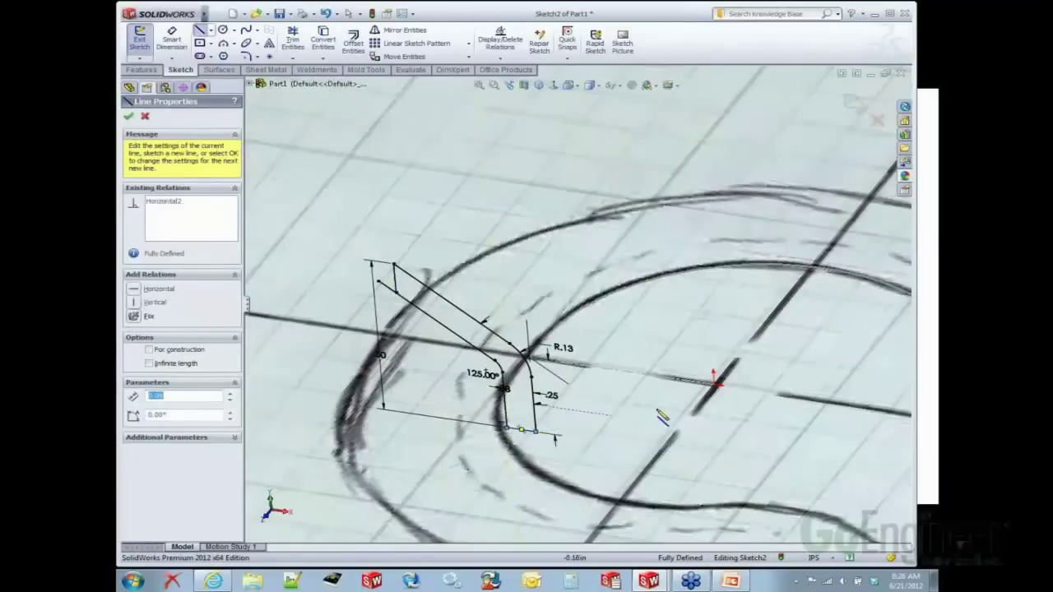
key(Escape)
key(t)
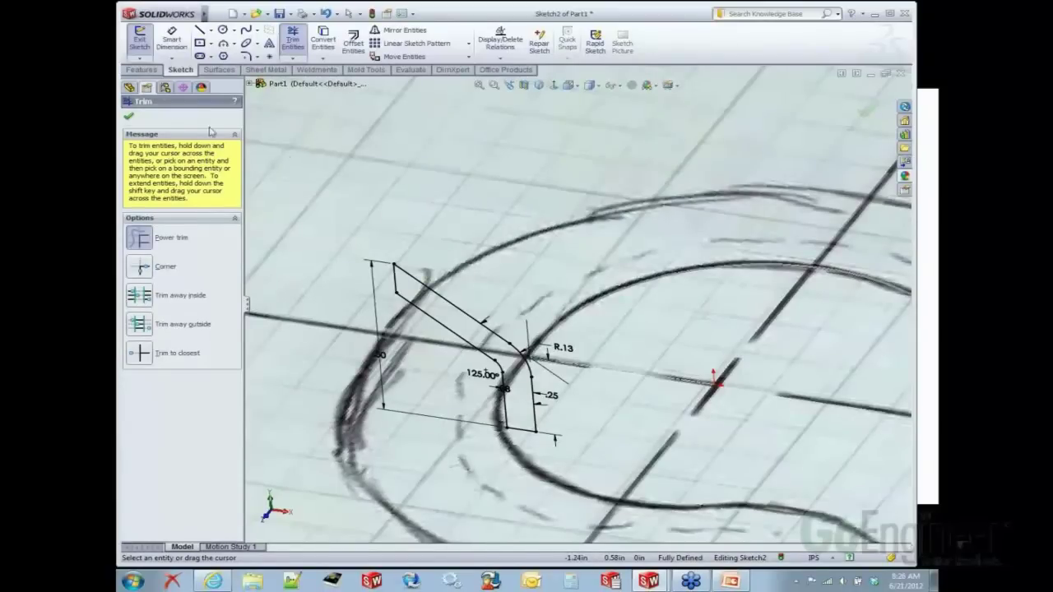
click(129, 119)
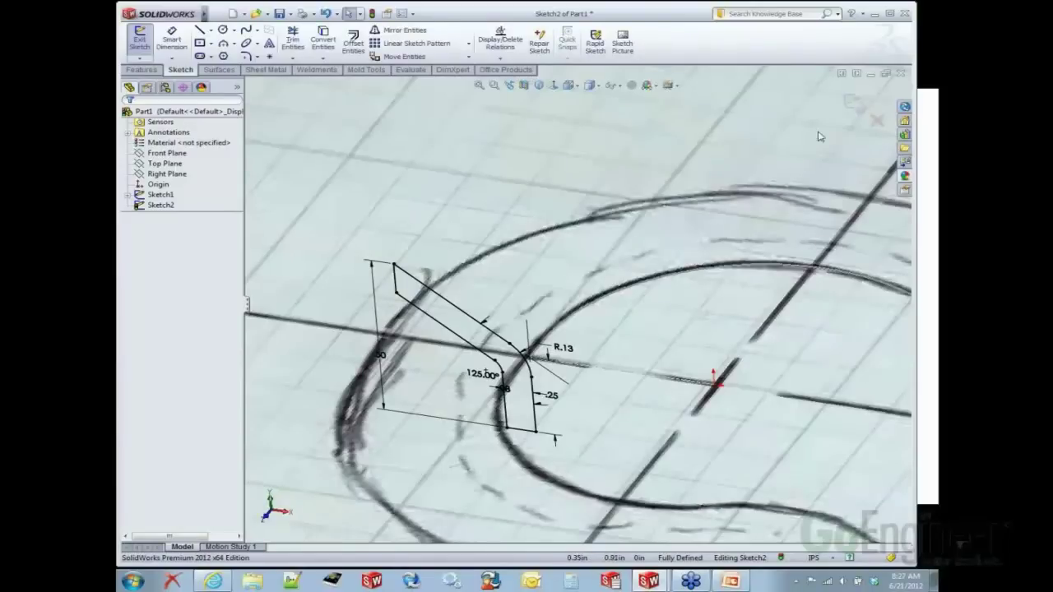
Step: Exit the cross-section sketch and hide the sketch picture belonging to the path sketch
click(856, 102)
click(736, 167)
scroll(648, 297, up, 5)
scroll(648, 292, down, 5)
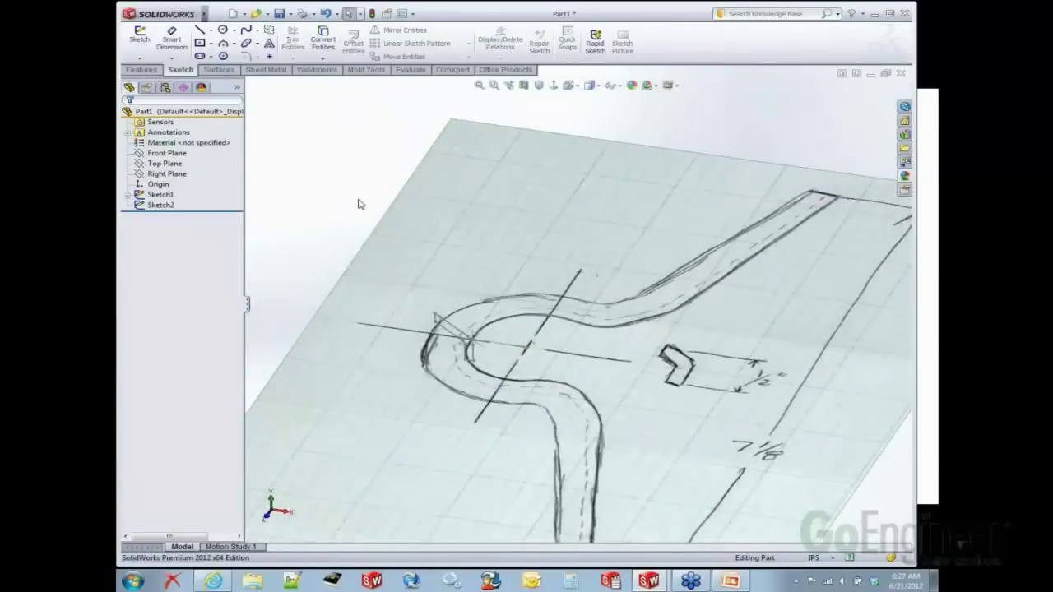
click(129, 195)
click(162, 205)
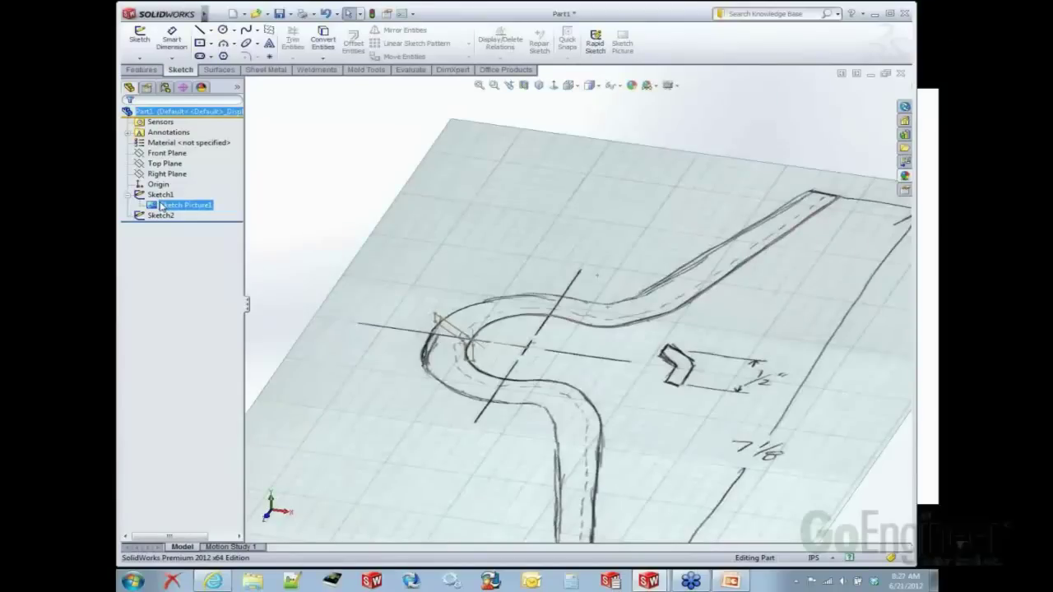
right_click(162, 205)
click(190, 221)
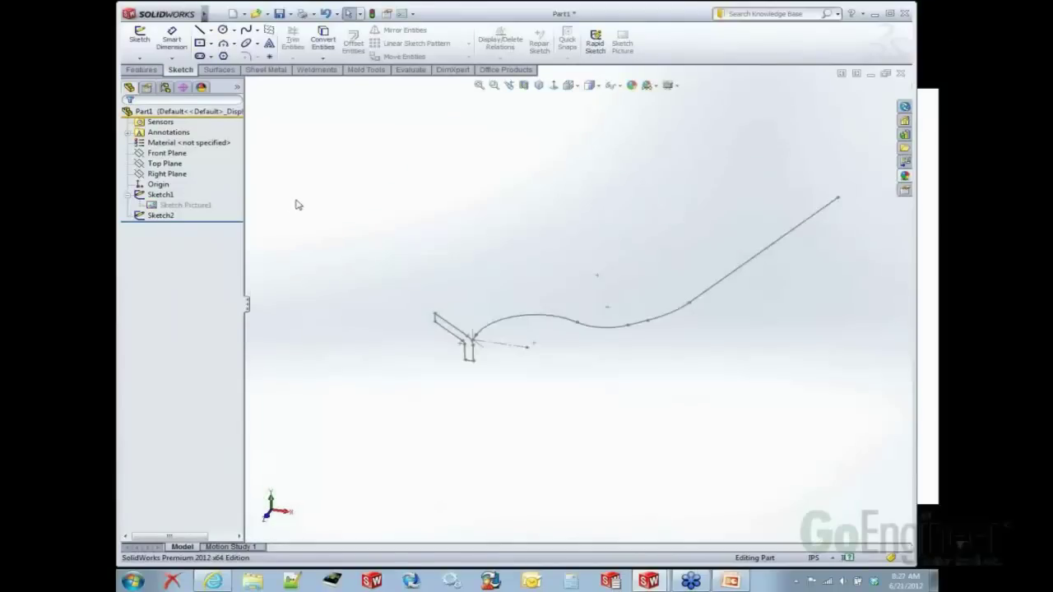
Step: Sweep the closed cross-section sketch along the curved path sketch
right_drag(469, 226, 418, 178)
click(444, 328)
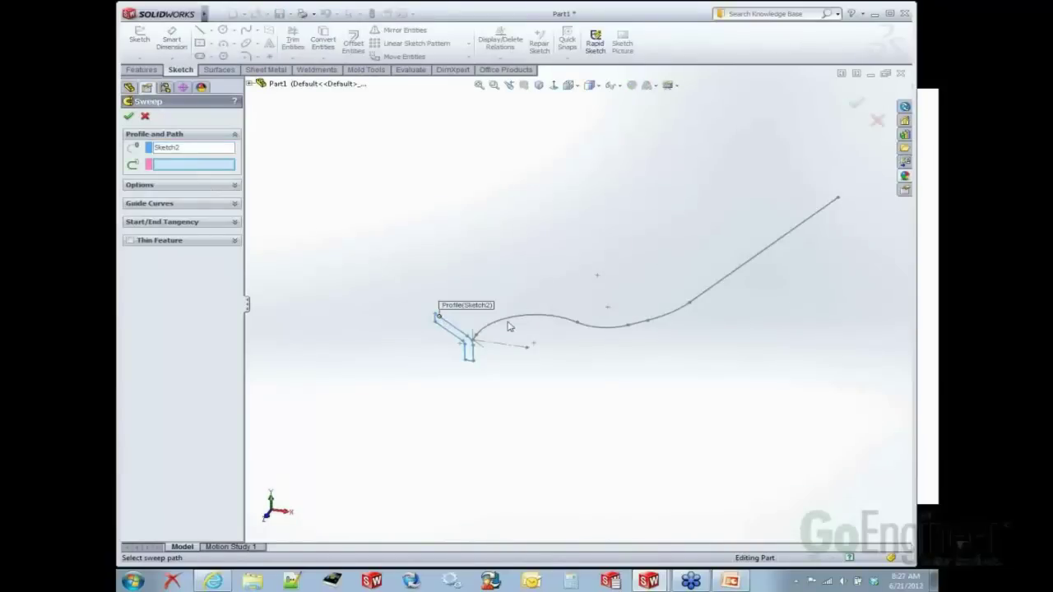
click(519, 325)
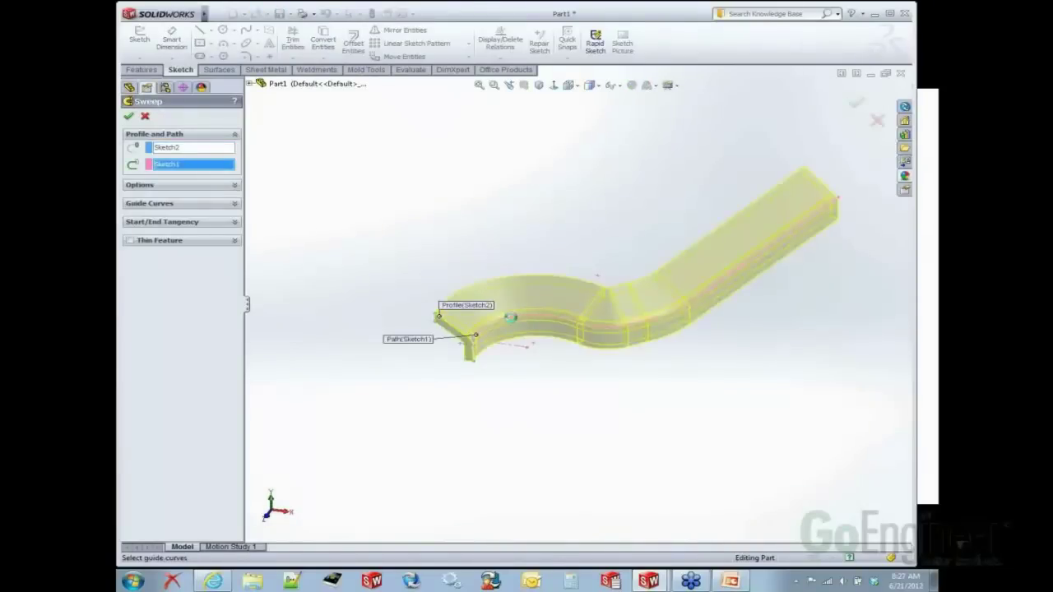
key(Return)
click(507, 236)
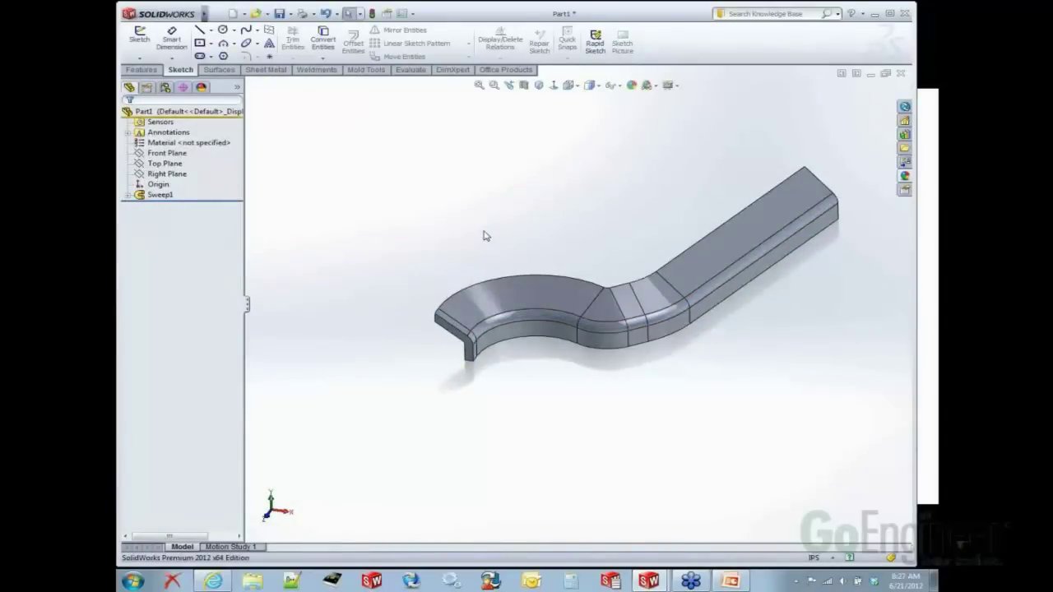
Step: Open a new sketch on the Front Plane and start the Line command near the straight arm's far end
mouse_move(485, 235)
middle_down()
mouse_move(491, 228)
mouse_move(488, 241)
middle_up()
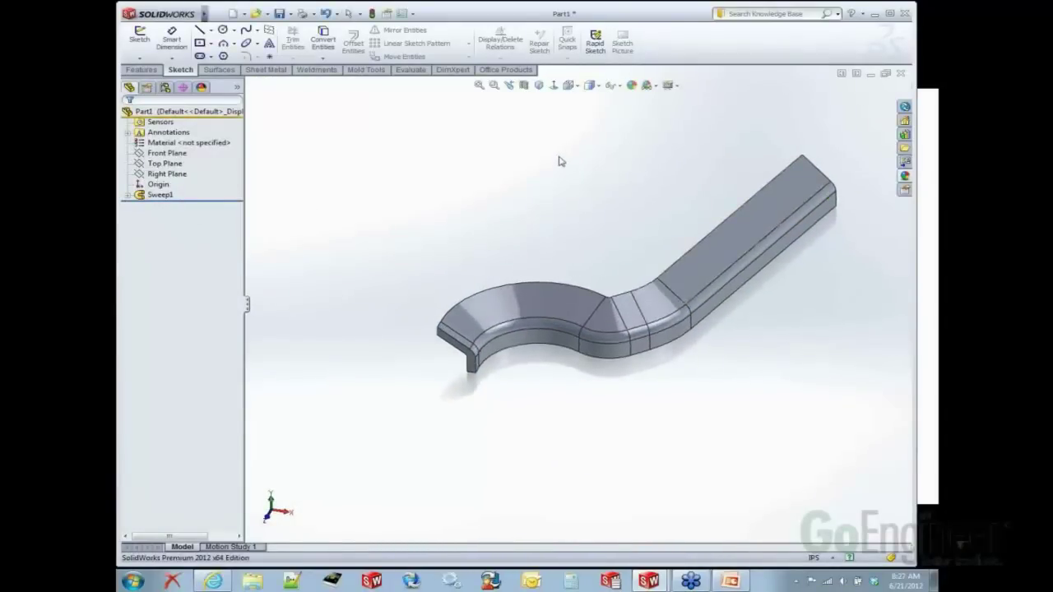
middle_drag(559, 159, 562, 200)
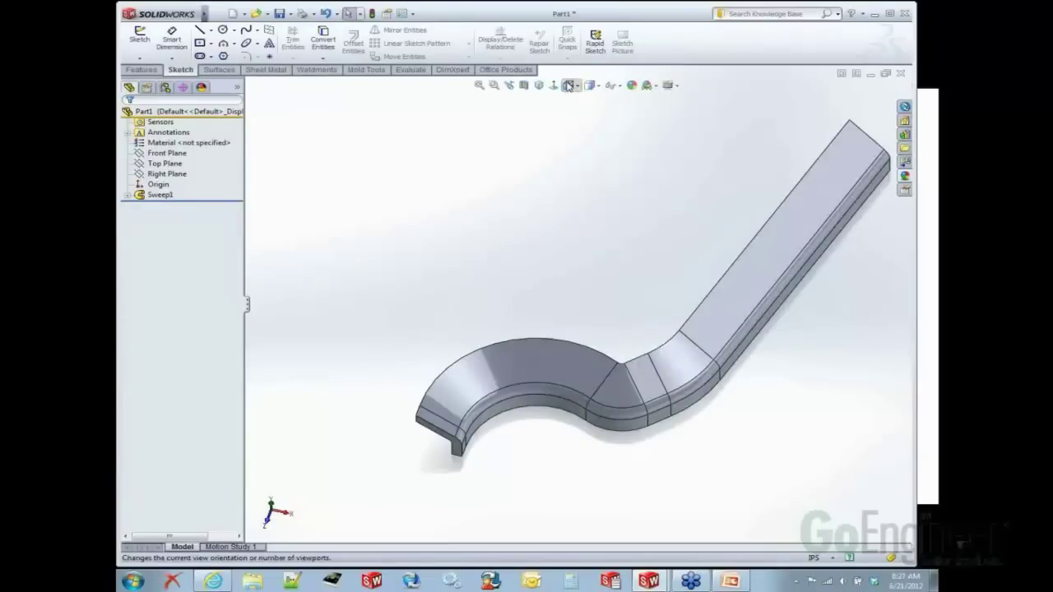
click(568, 86)
click(584, 99)
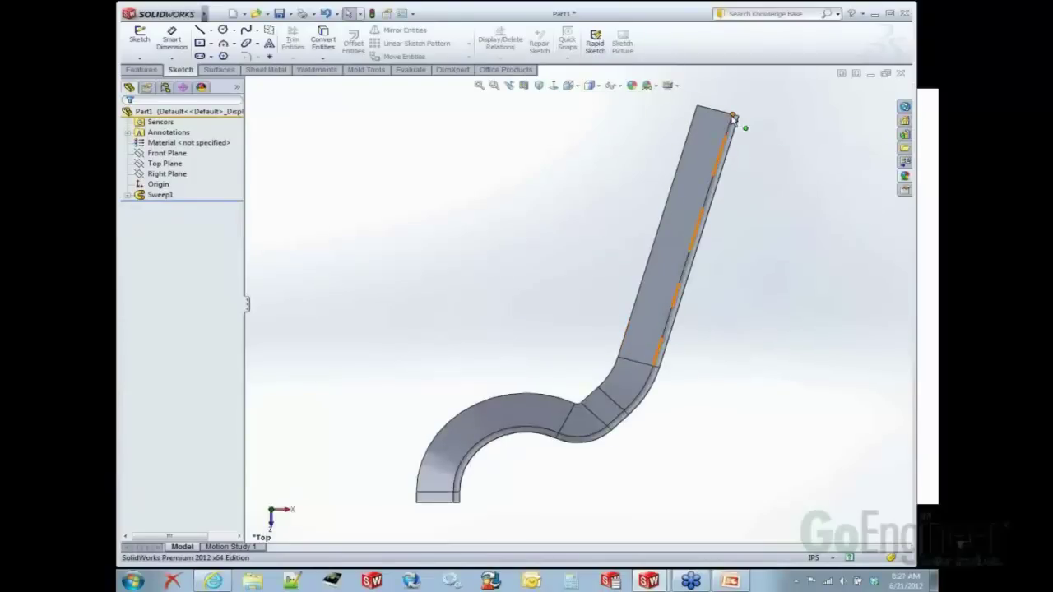
click(168, 153)
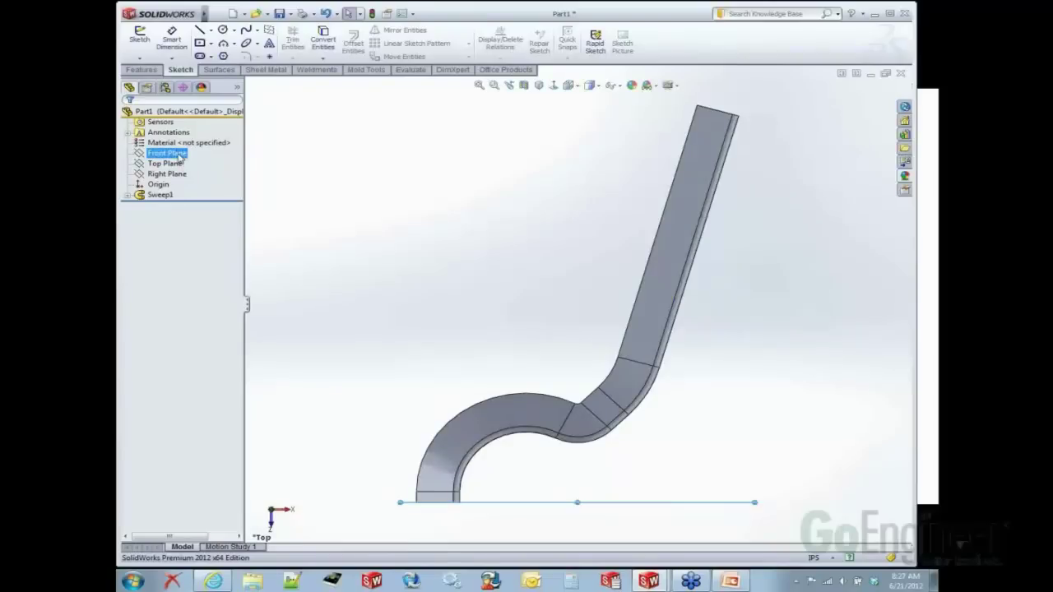
click(188, 145)
right_drag(448, 197, 399, 196)
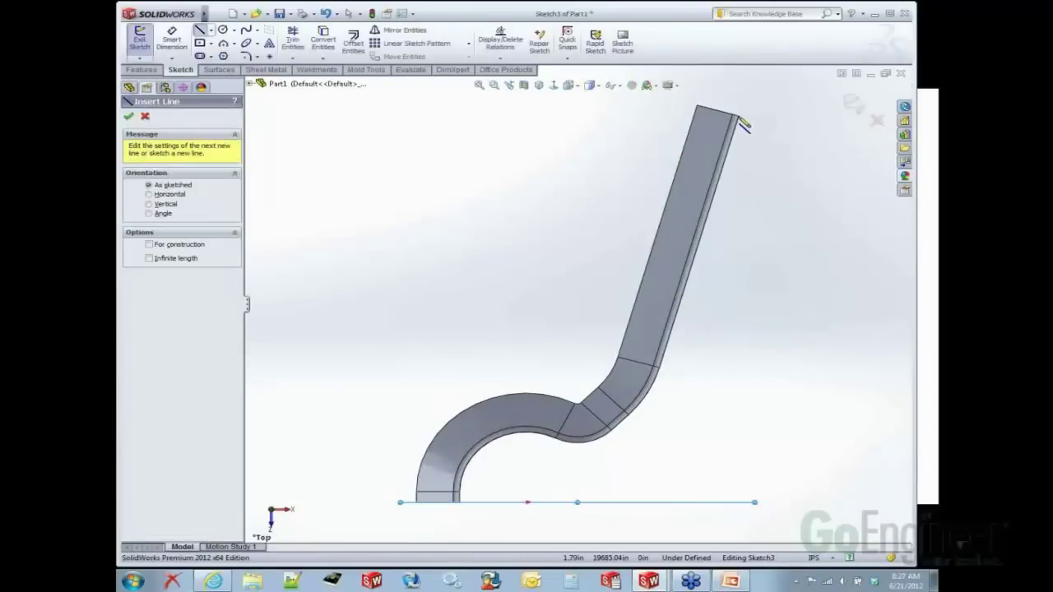
ctrl+middle_drag(749, 125, 718, 151)
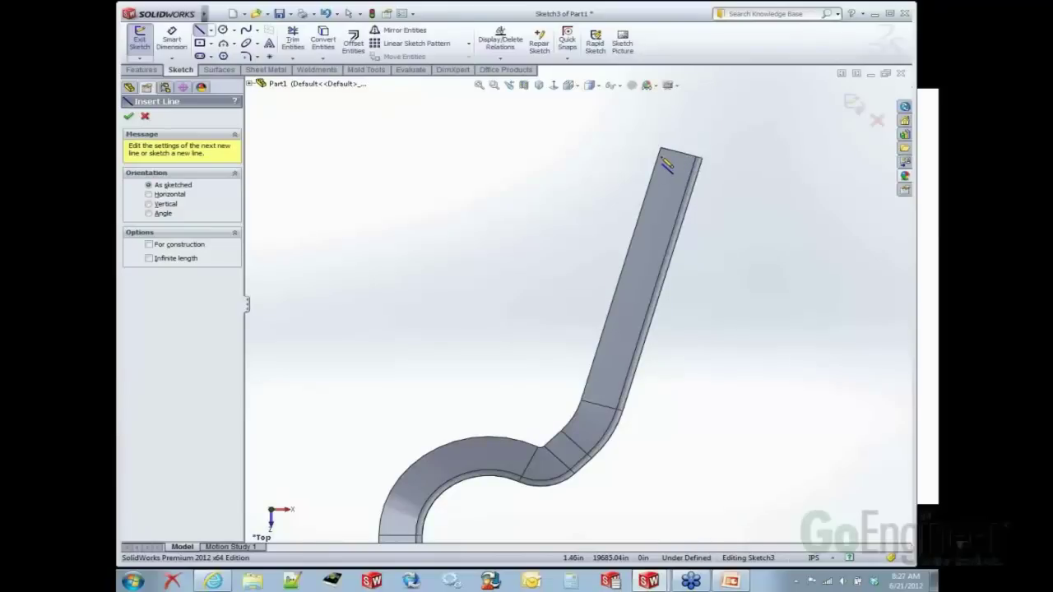
Step: Discard the open sketch and start a new sketch on the Top Plane, viewed normal to it
click(876, 121)
click(554, 298)
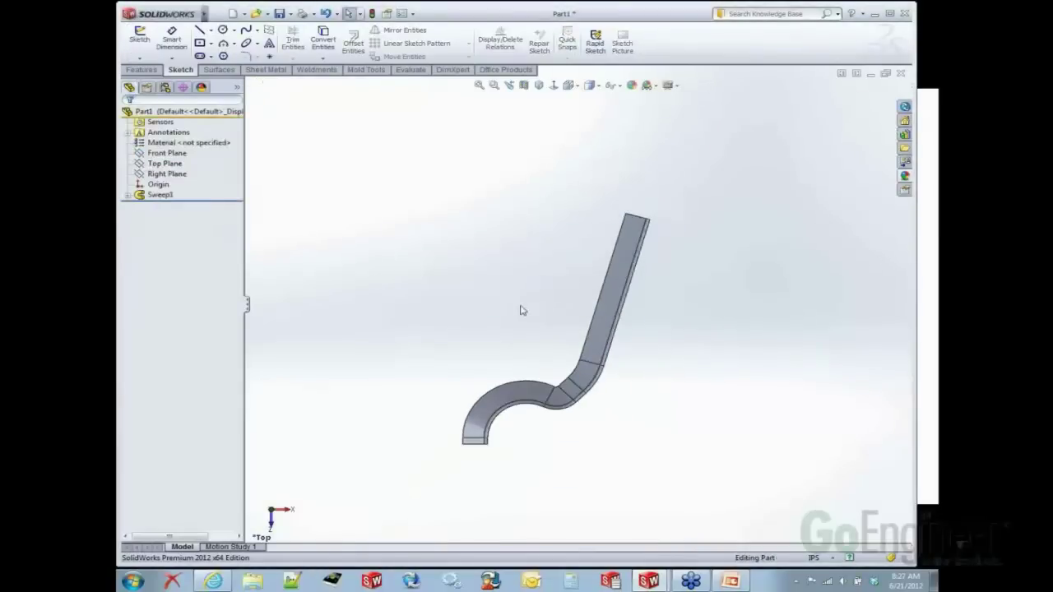
click(165, 163)
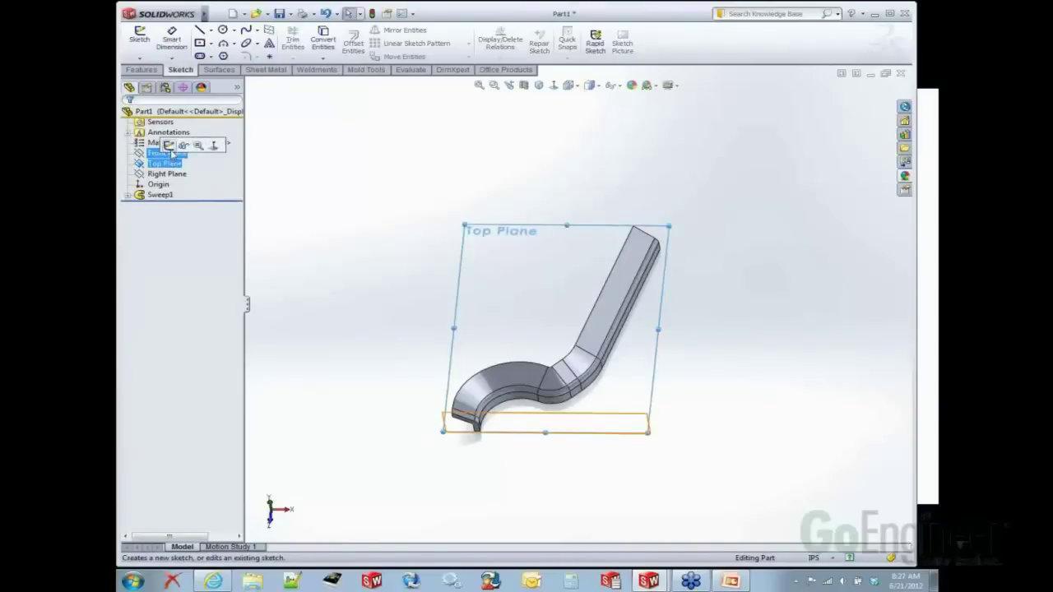
click(169, 147)
click(554, 85)
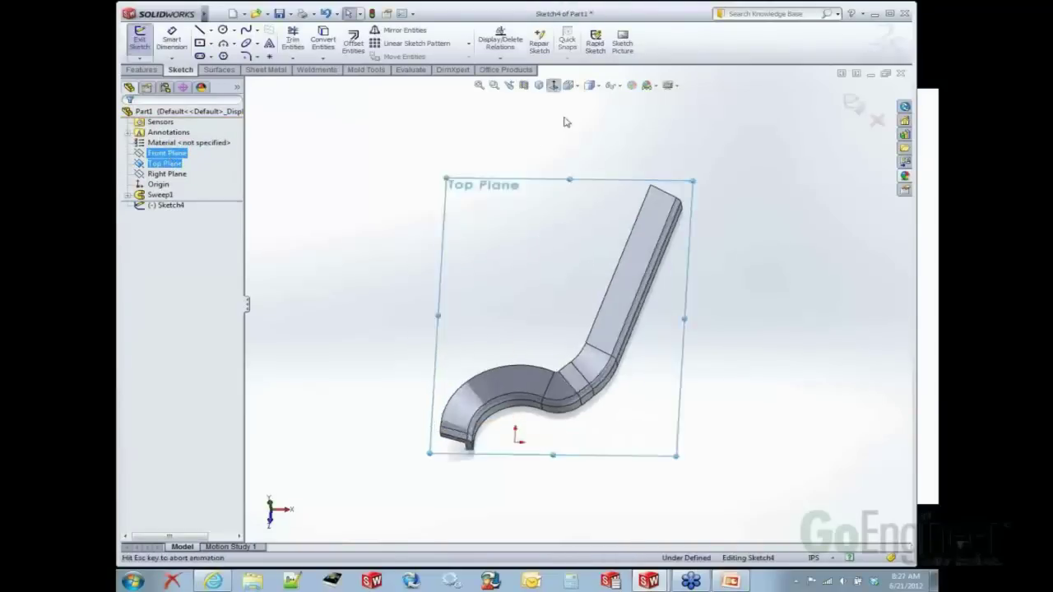
Step: Draw a horizontal line about 0.37 in long across the arm's upper end, from the outer corner to the opposite edge, and close the sketch
right_drag(562, 199, 501, 193)
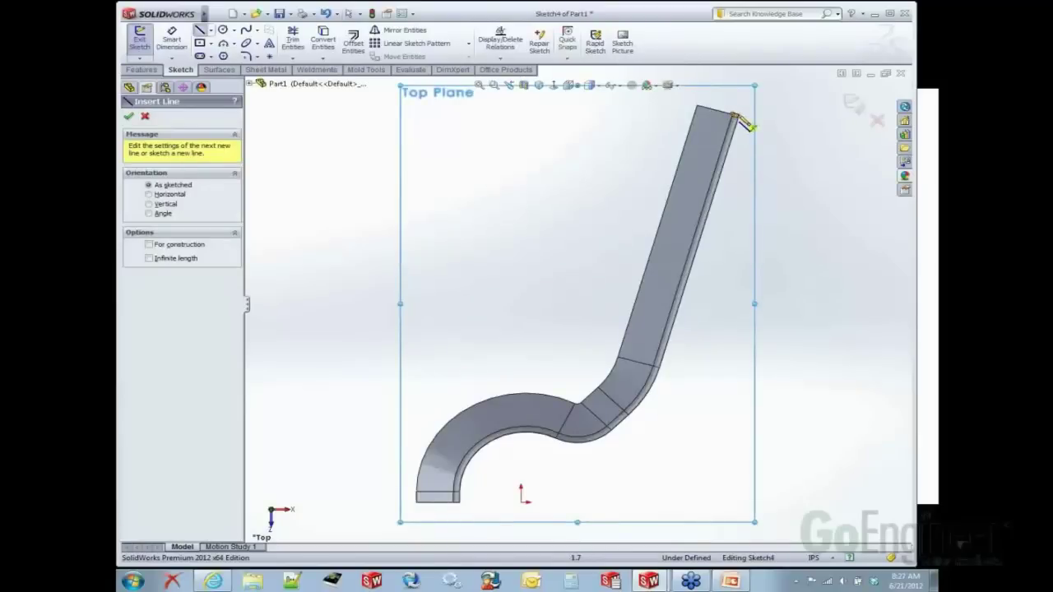
click(735, 114)
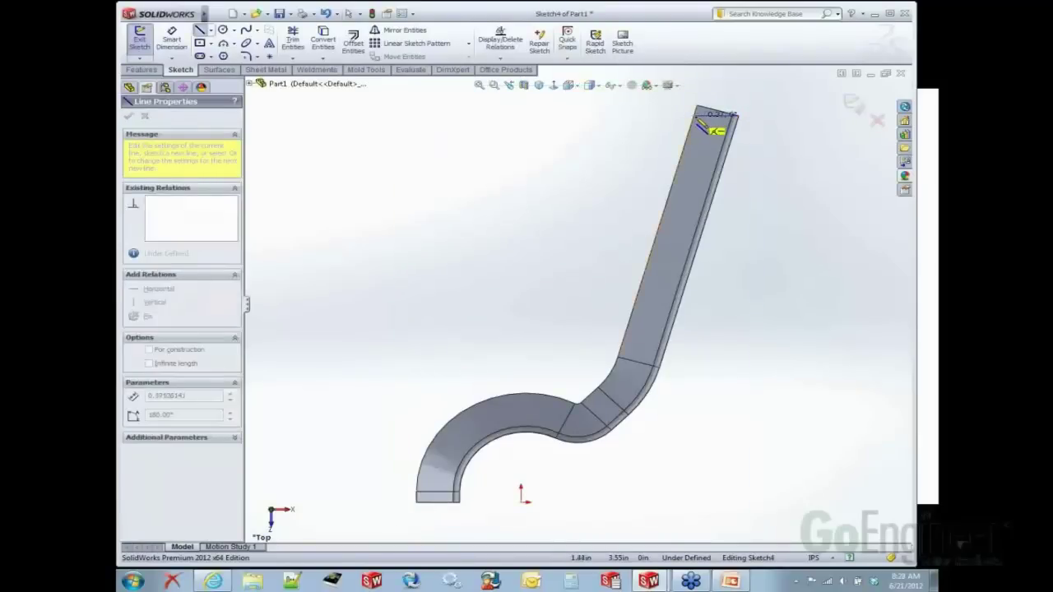
click(694, 115)
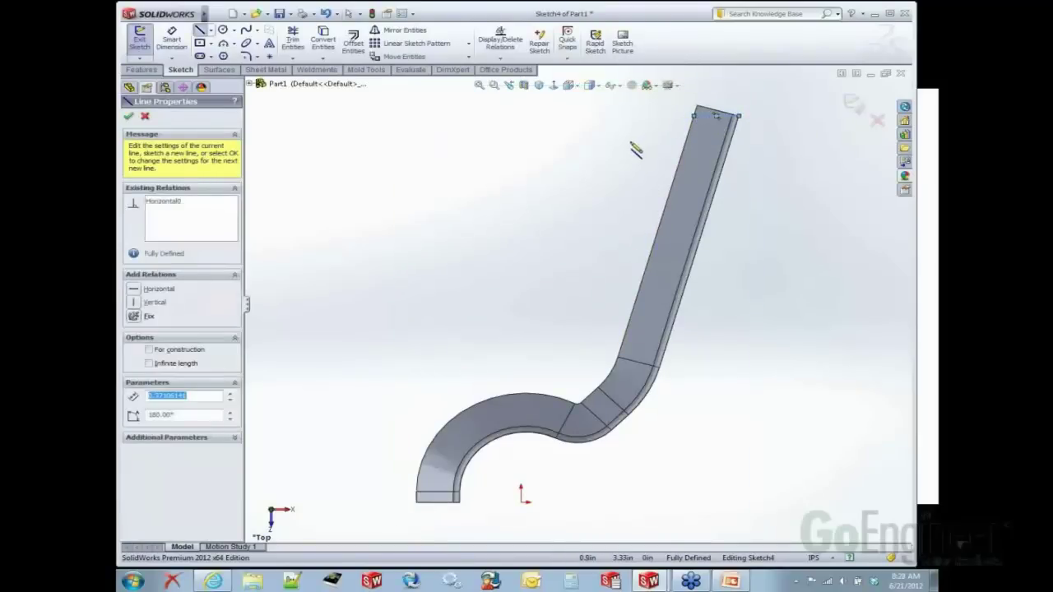
key(Escape)
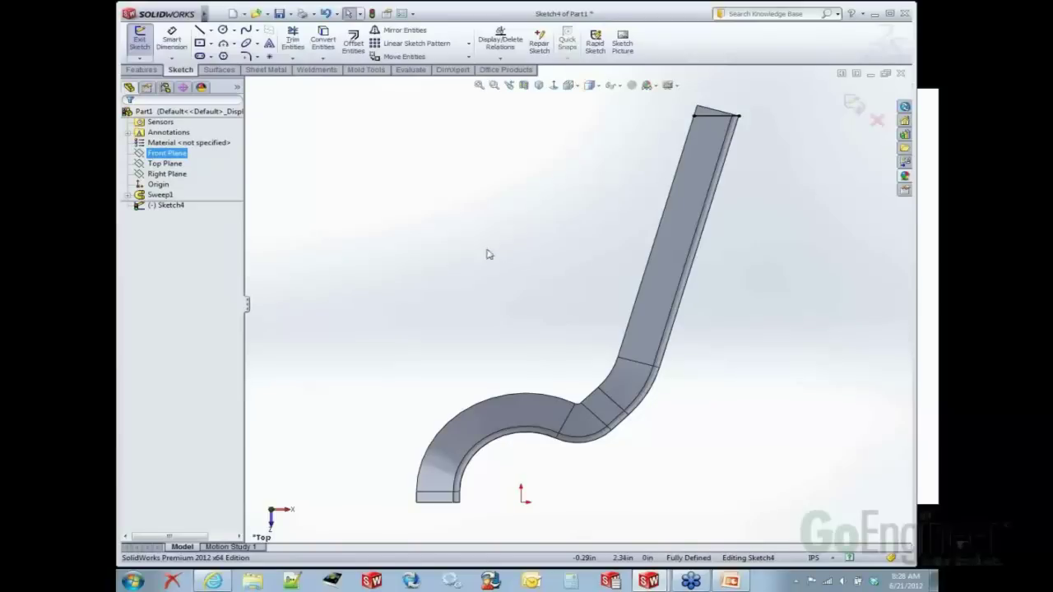
key(ctrl+b)
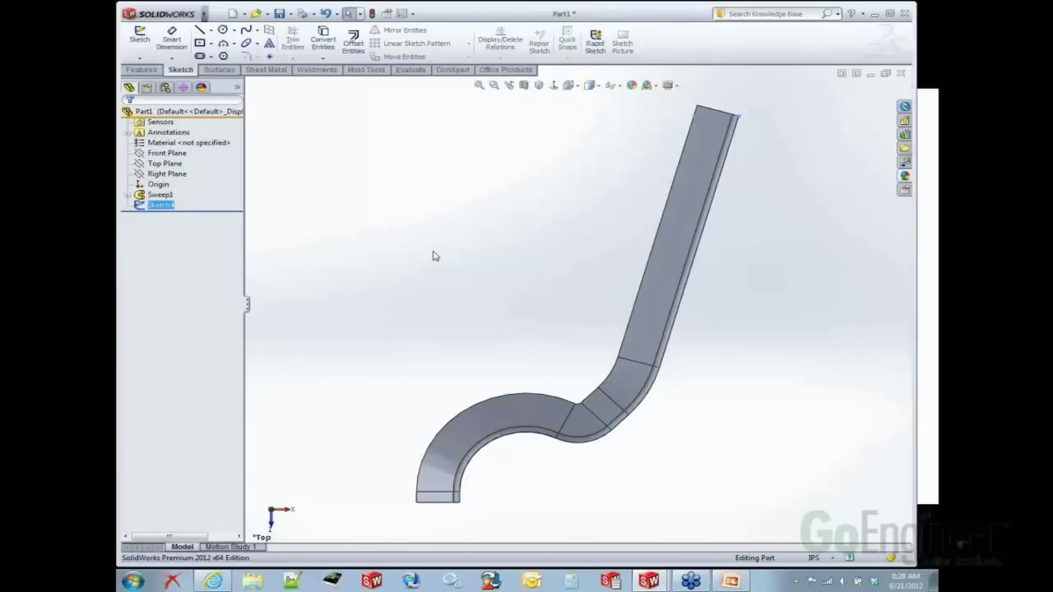
double_click(722, 120)
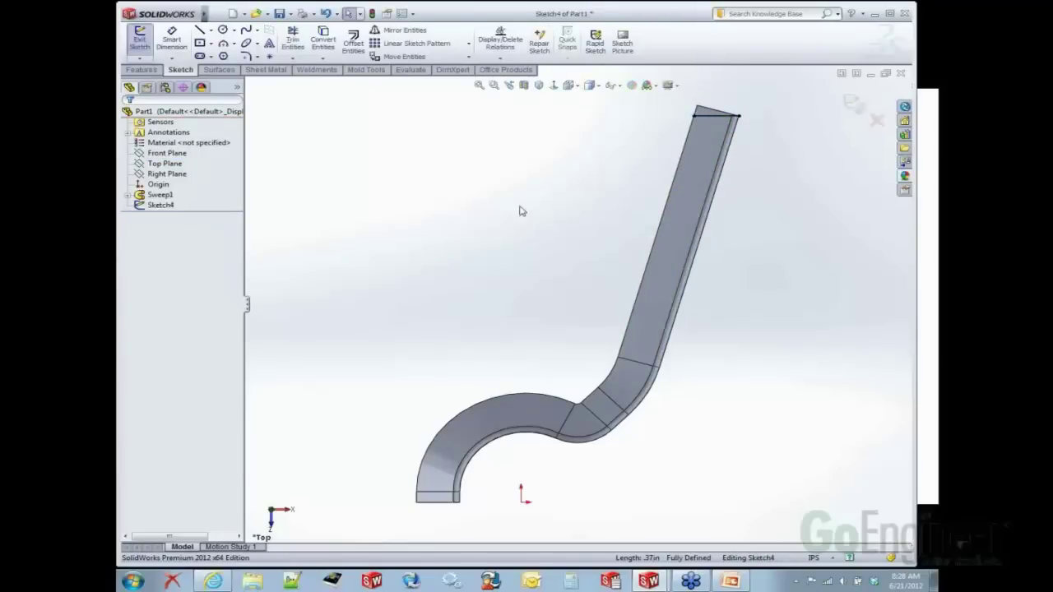
key(ctrl+b)
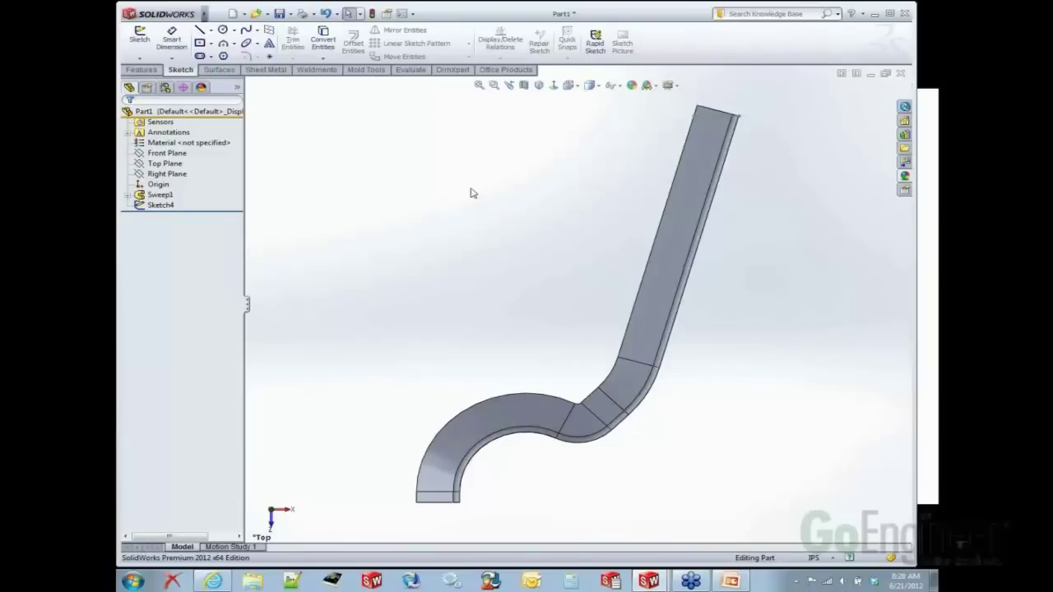
Step: Extrude-cut the slanted arm end with the horizontal line, Through All in both directions, with the side to cut flipped
click(708, 117)
right_drag(538, 216, 488, 217)
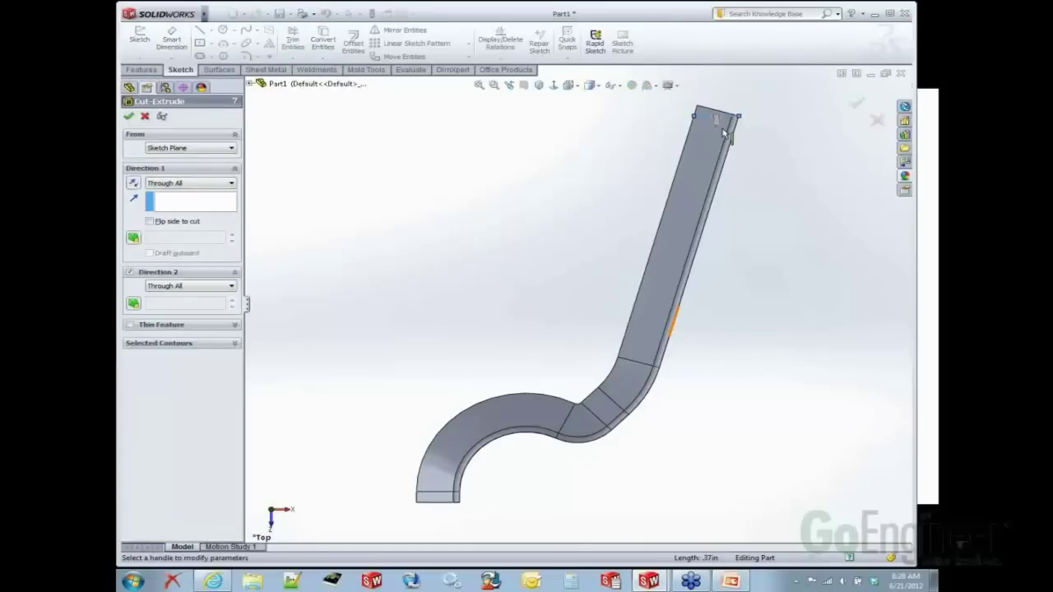
click(173, 221)
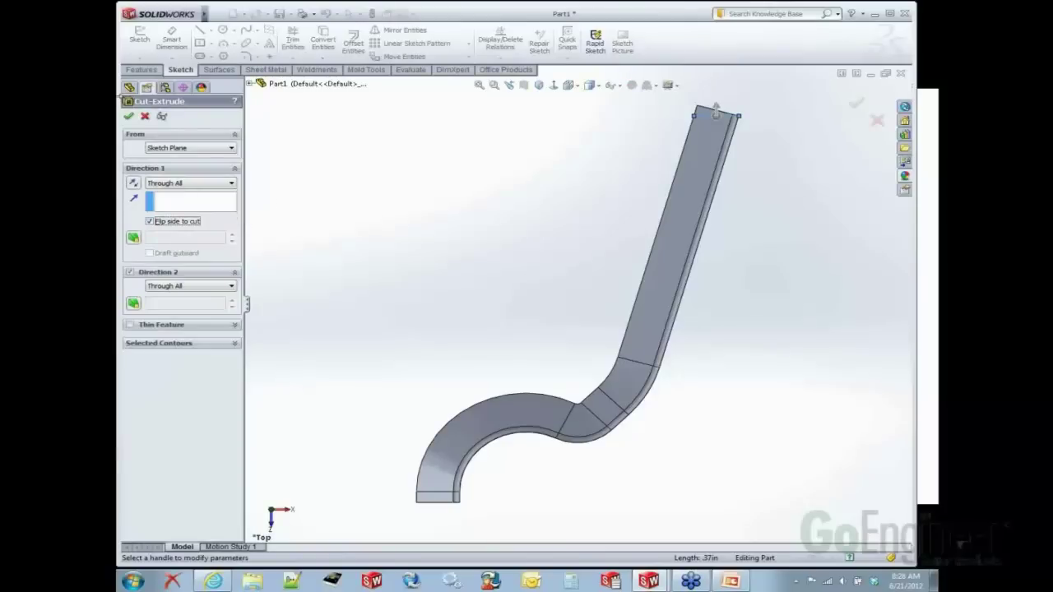
click(129, 116)
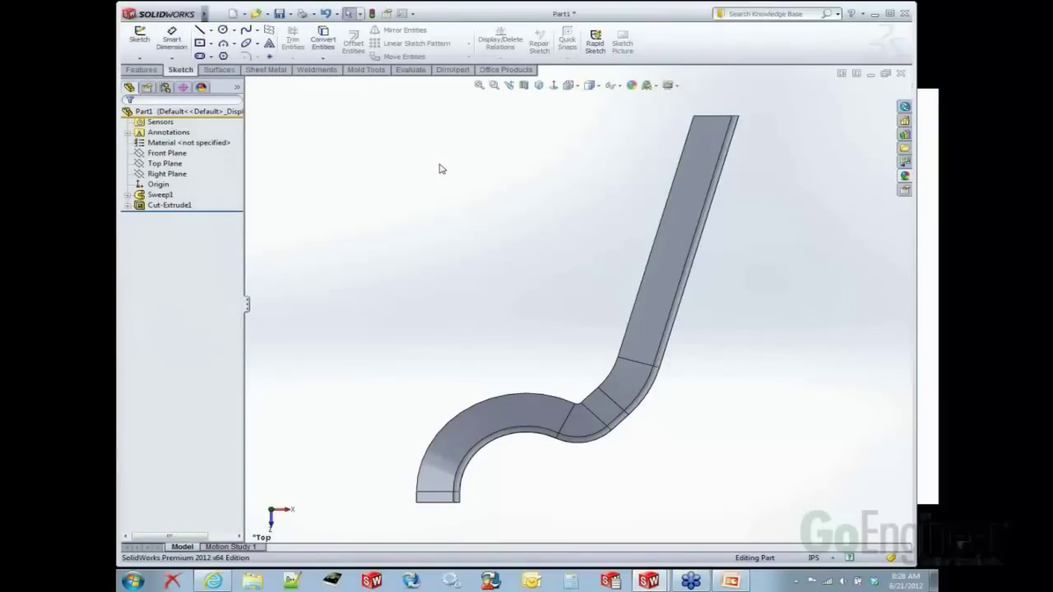
Step: Fillet the edges of the arm's top face with a constant radius of 0.05 in
middle_drag(503, 319, 482, 223)
scroll(606, 386, down, 2)
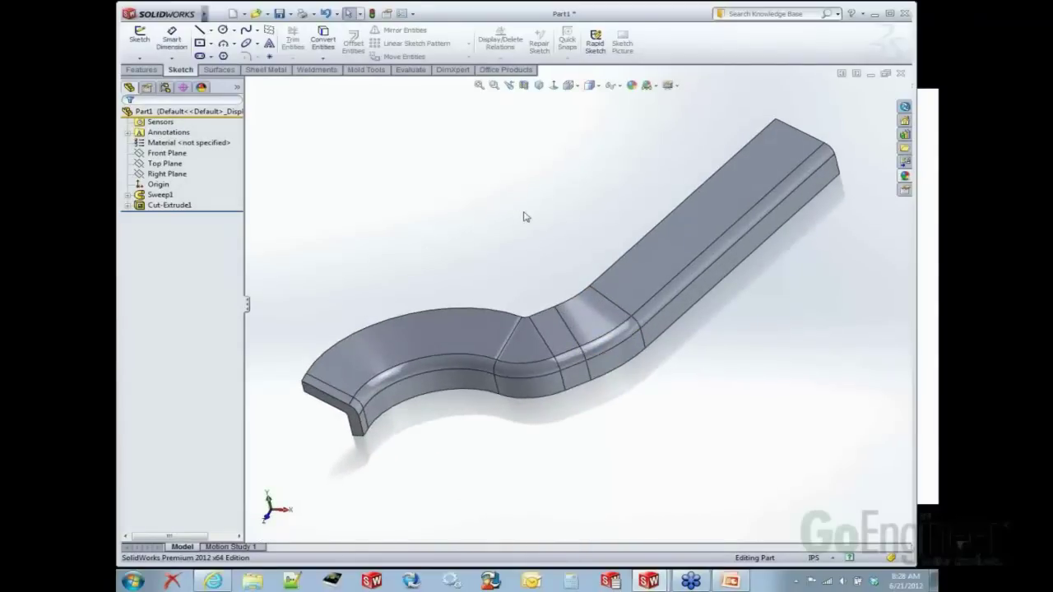
key(ctrl+f)
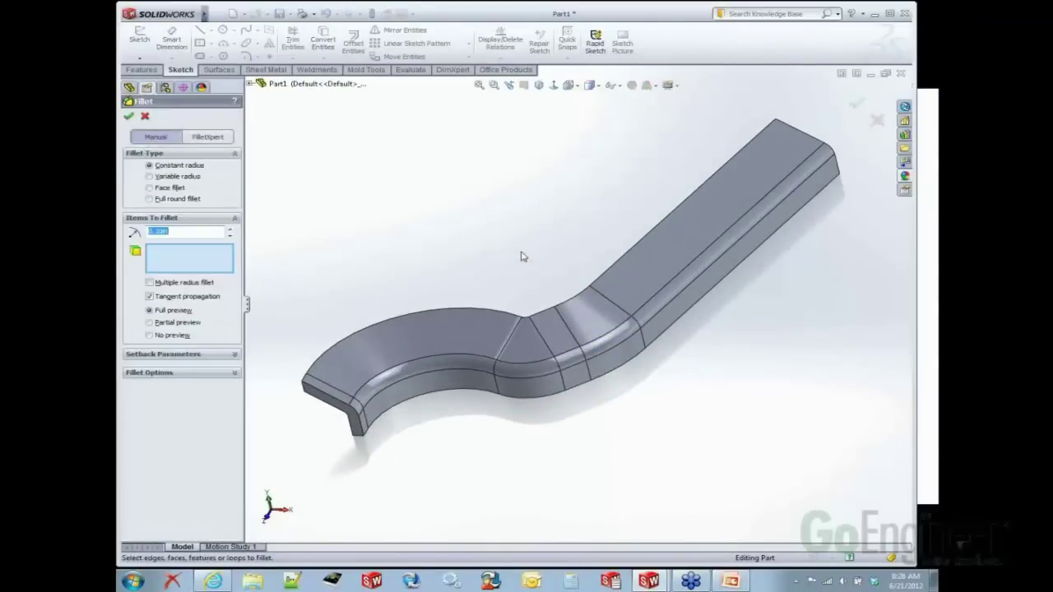
click(674, 248)
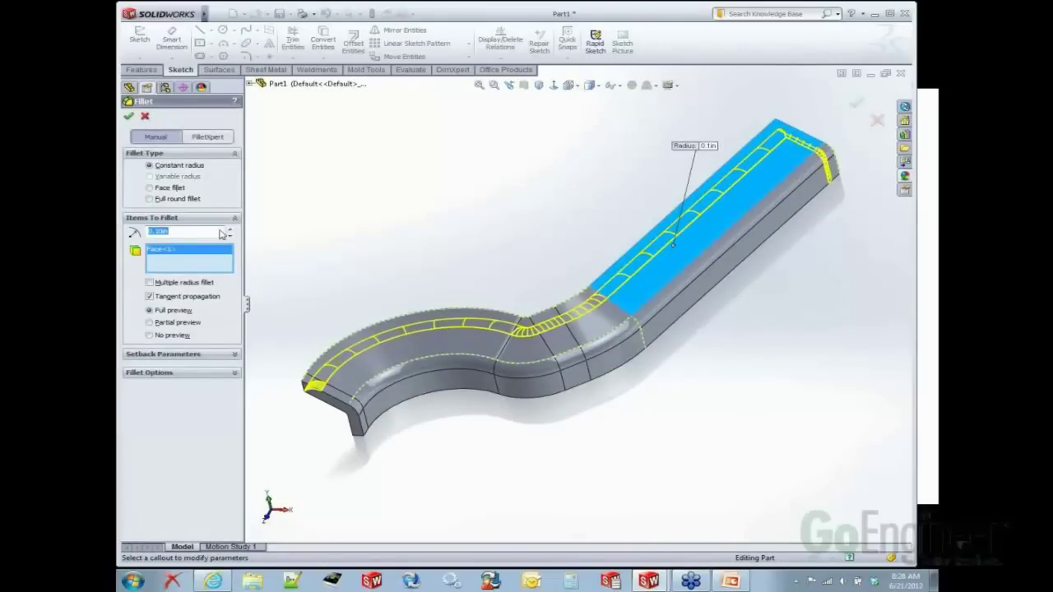
text(0.05)
key(Return)
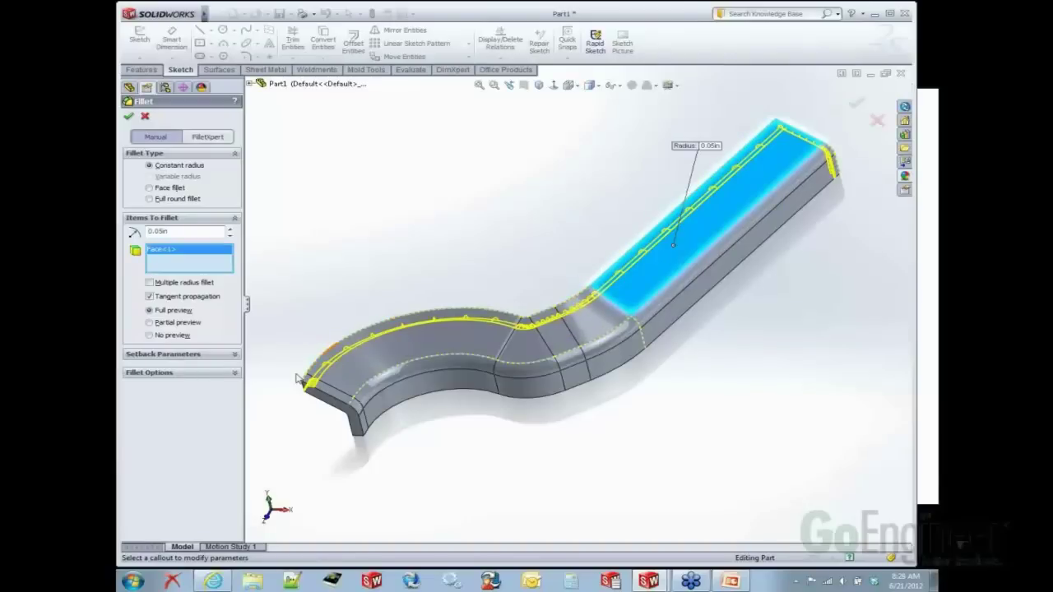
click(787, 134)
key(Return)
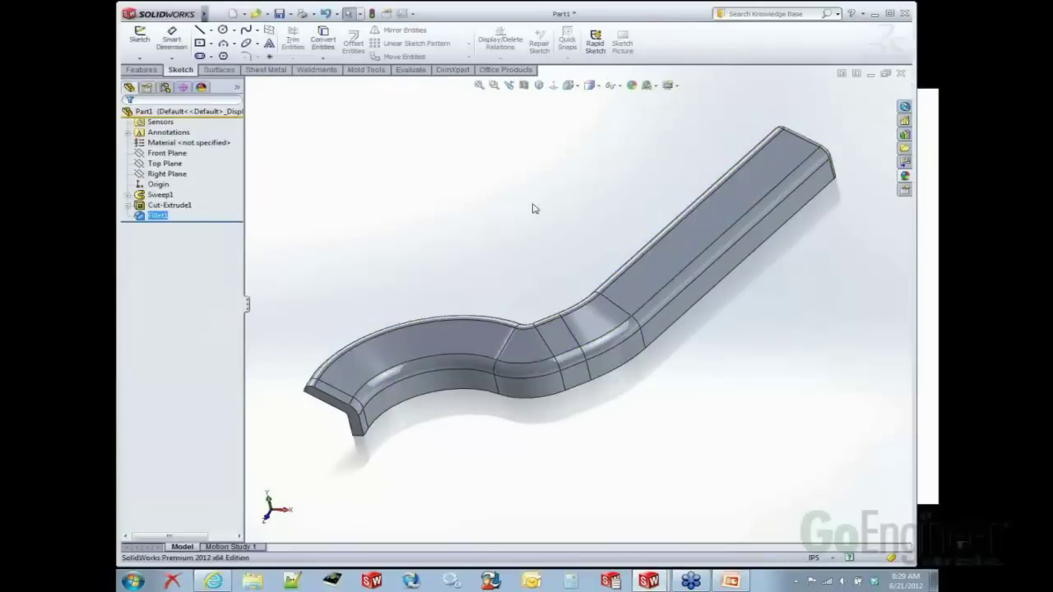
Step: Mirror the whole body about the L-shaped end face of the curved section
scroll(533, 215, up, 1)
key(s)
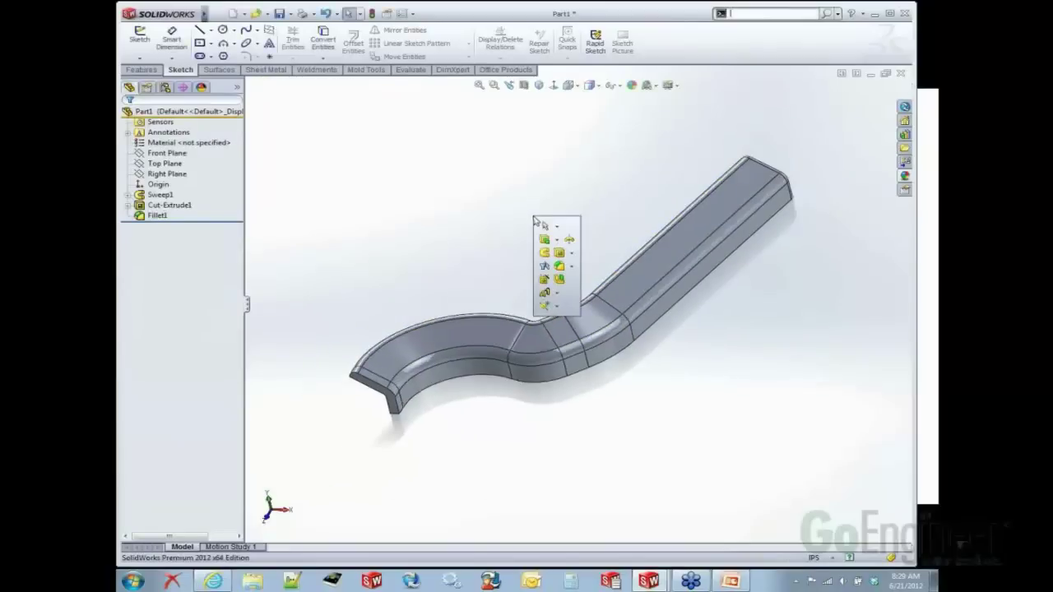
click(556, 275)
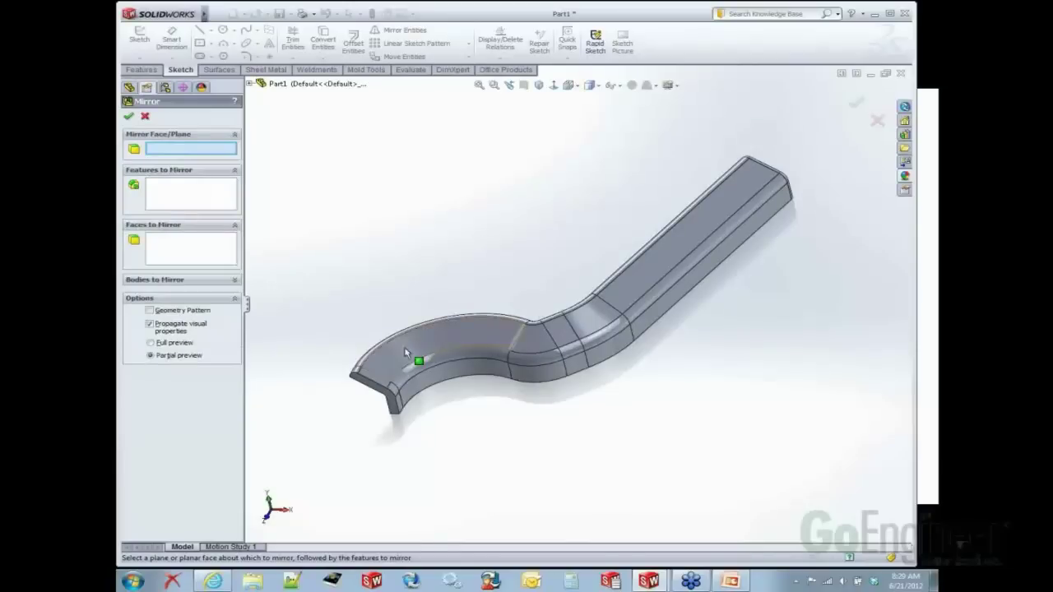
scroll(415, 364, down, 2)
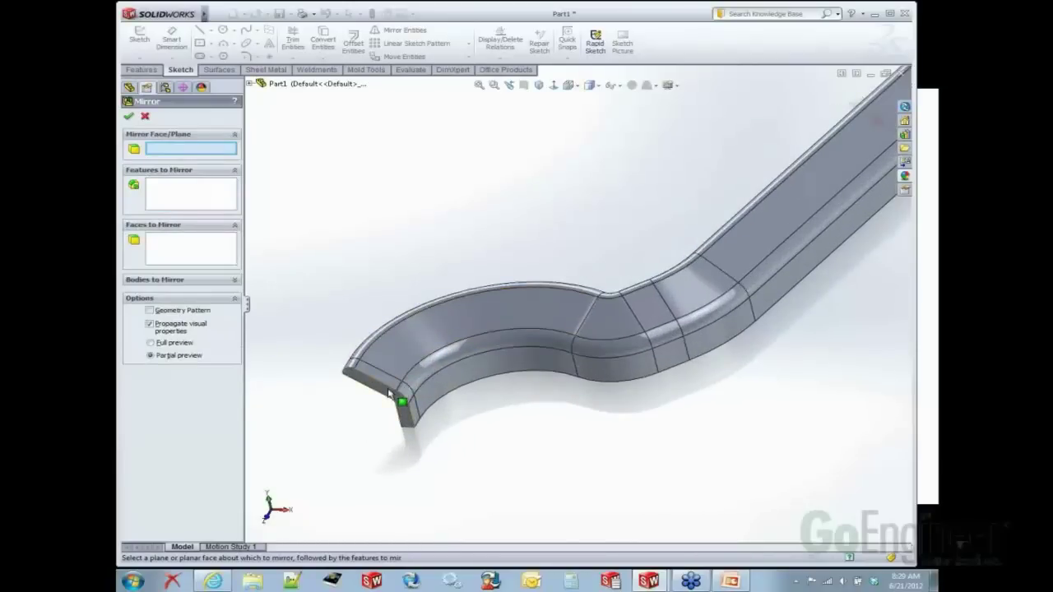
click(389, 393)
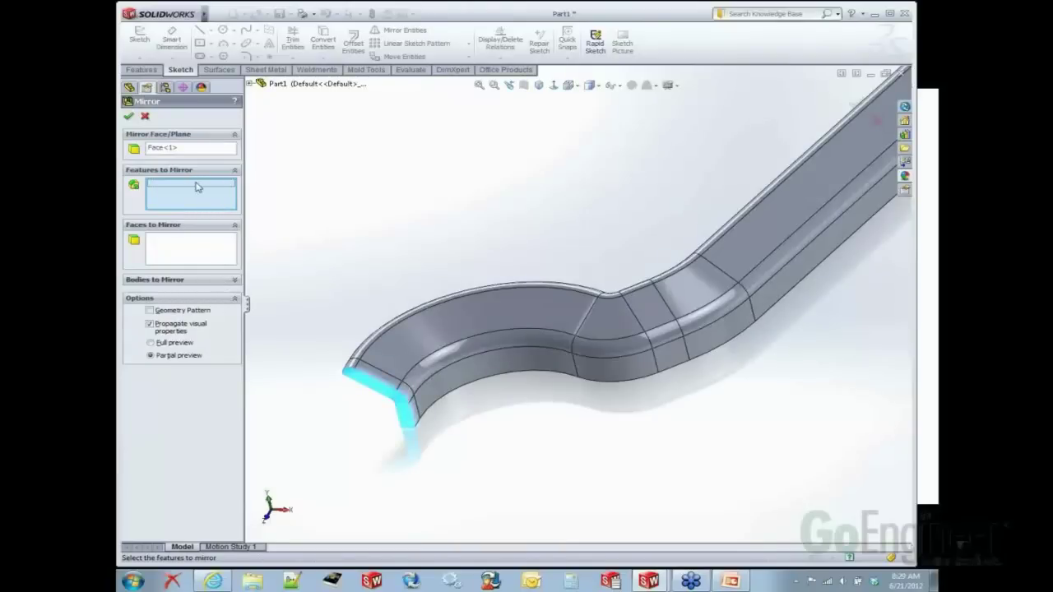
click(236, 282)
click(465, 319)
key(Return)
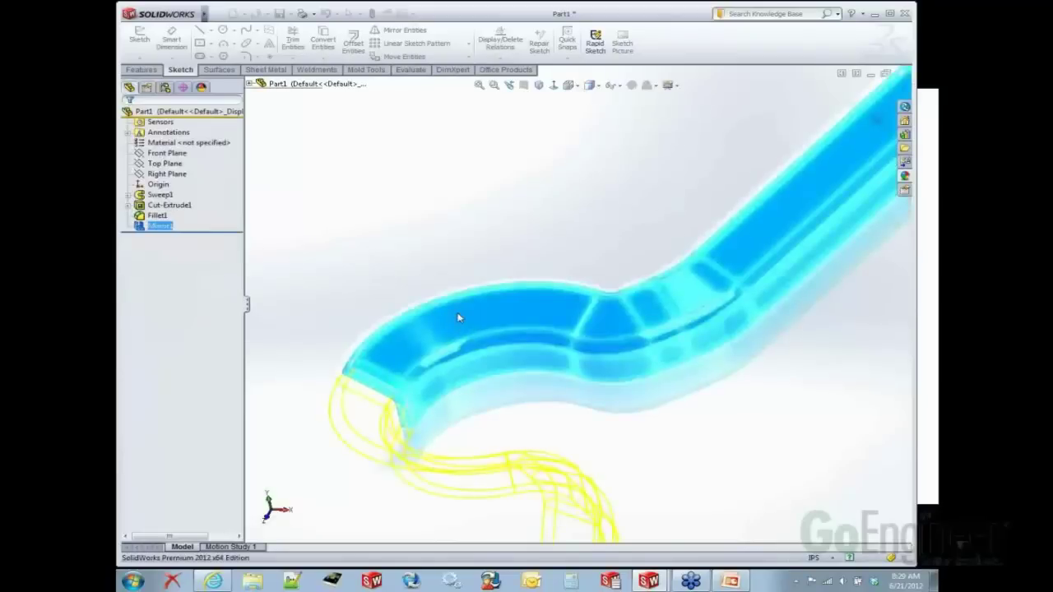
Step: Start a new sketch on the Top Plane of the mirrored part
key(f)
mouse_move(450, 257)
middle_down()
mouse_move(469, 212)
mouse_move(455, 239)
middle_up()
middle_drag(620, 383, 611, 391)
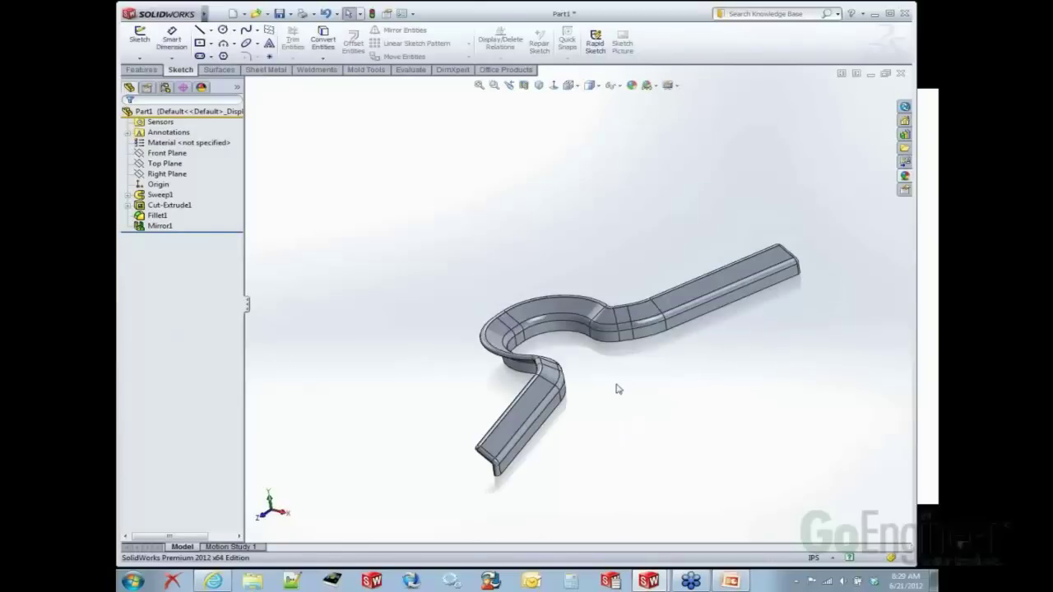
middle_drag(468, 207, 505, 245)
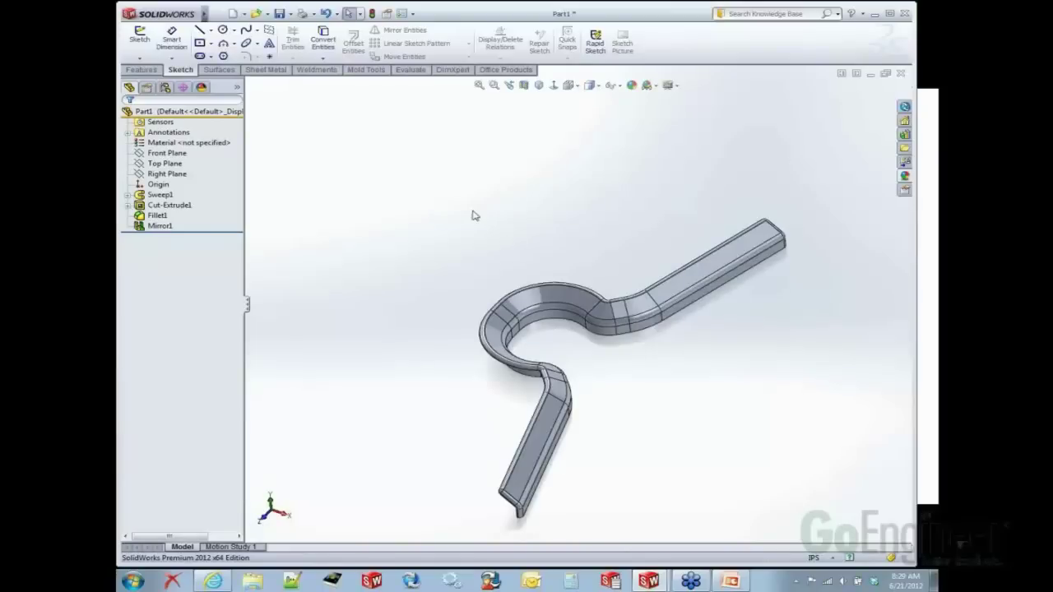
click(171, 163)
click(183, 149)
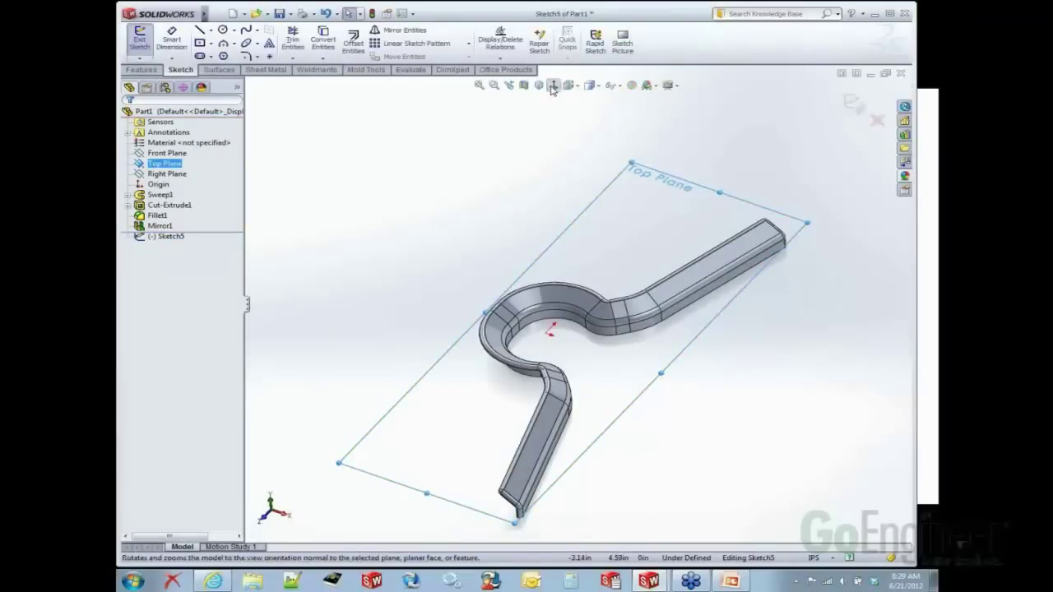
Step: Sketch two circles about 0.13 in in radius on the upper half of the curved section, one at each end, with centers horizontally aligned
right_drag(707, 308, 776, 313)
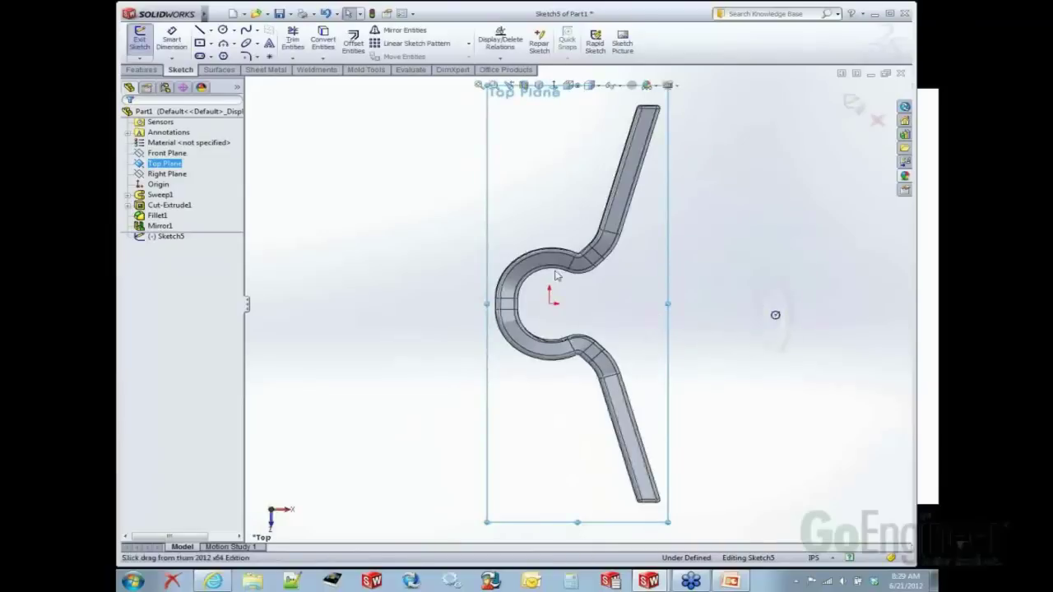
scroll(568, 267, down, 5)
click(617, 263)
click(634, 280)
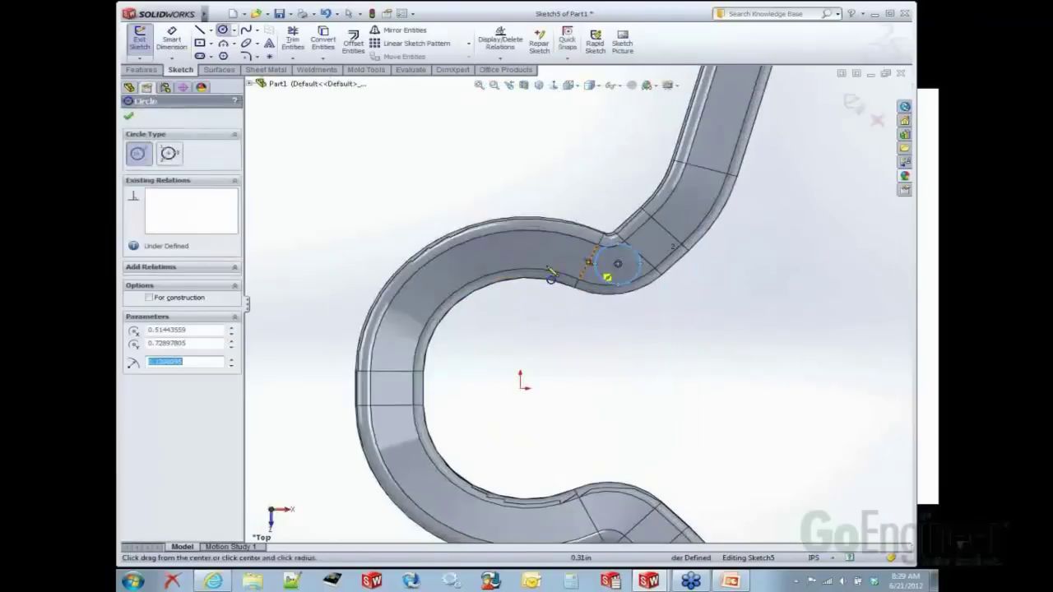
click(440, 264)
click(462, 262)
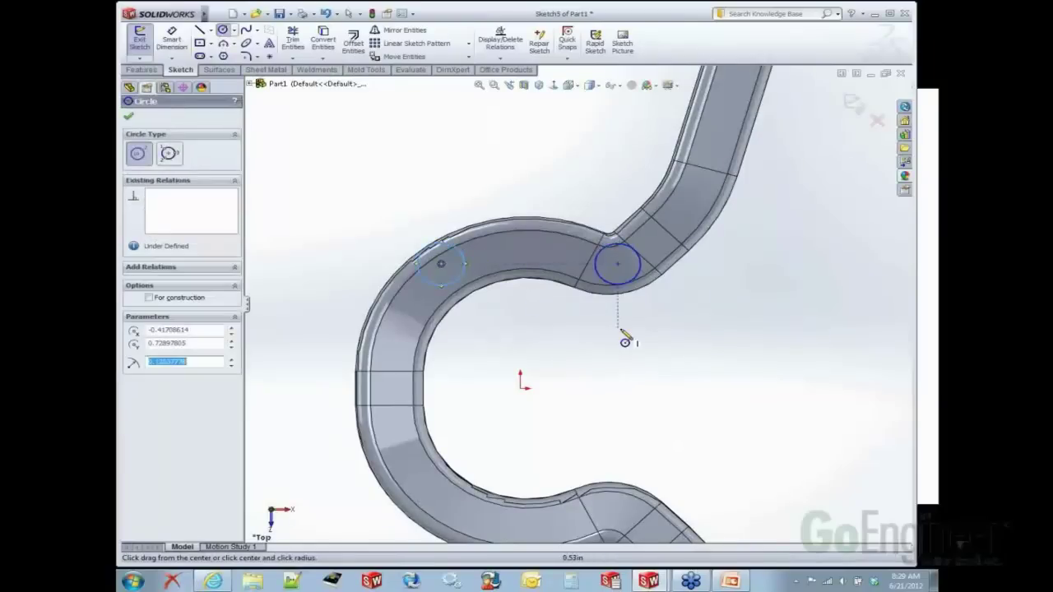
key(Escape)
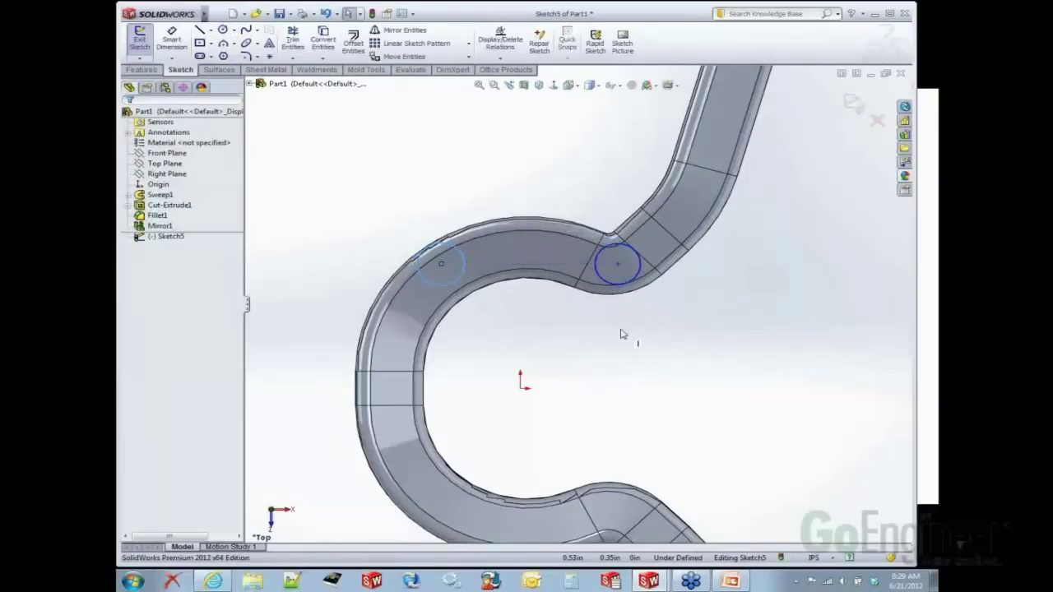
Step: Add an Equal relation between the two sketched circles
drag(674, 333, 461, 265)
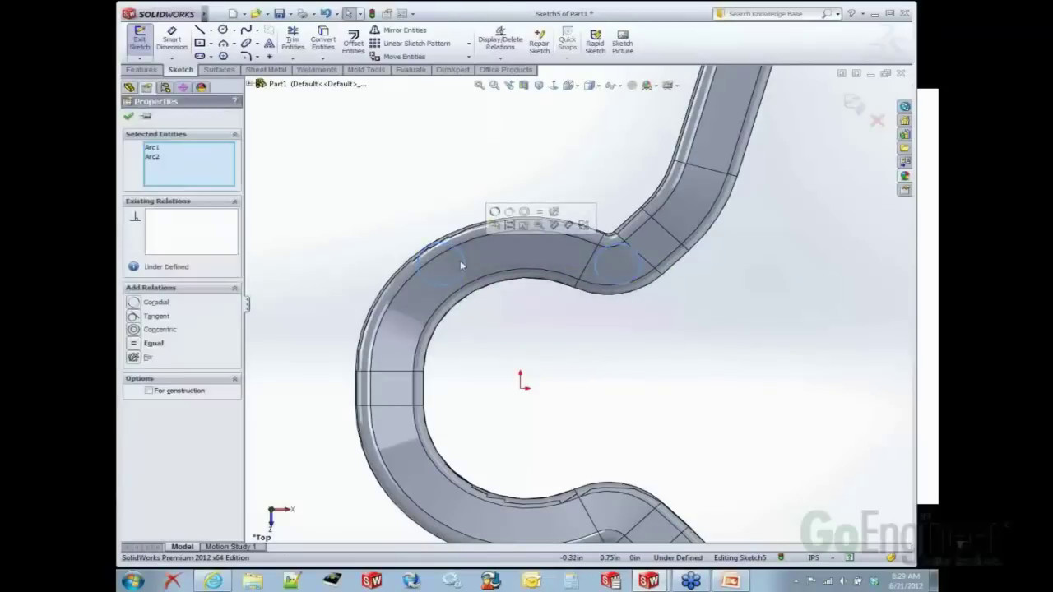
click(613, 346)
drag(656, 324, 436, 261)
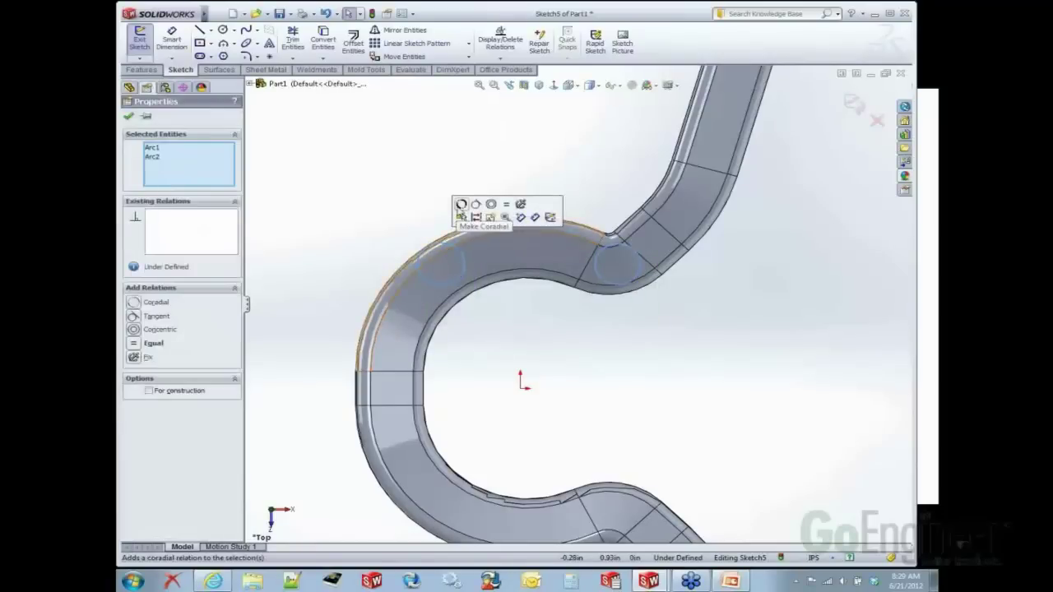
click(507, 207)
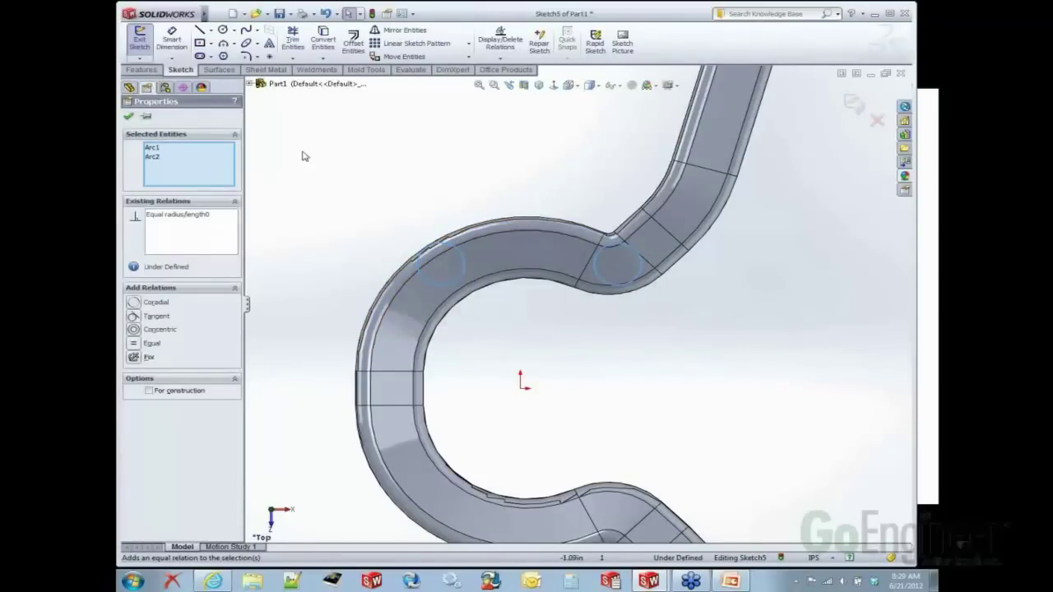
click(130, 119)
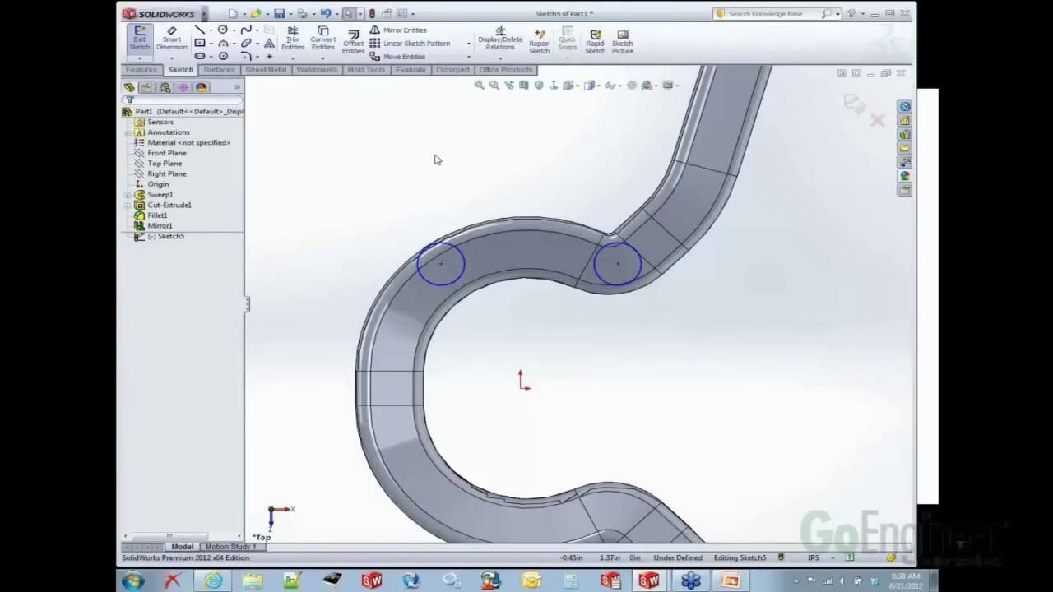
Step: Fully define the two-circle sketch with calculated relations and baseline dimensions in both directions from the origin
key(s)
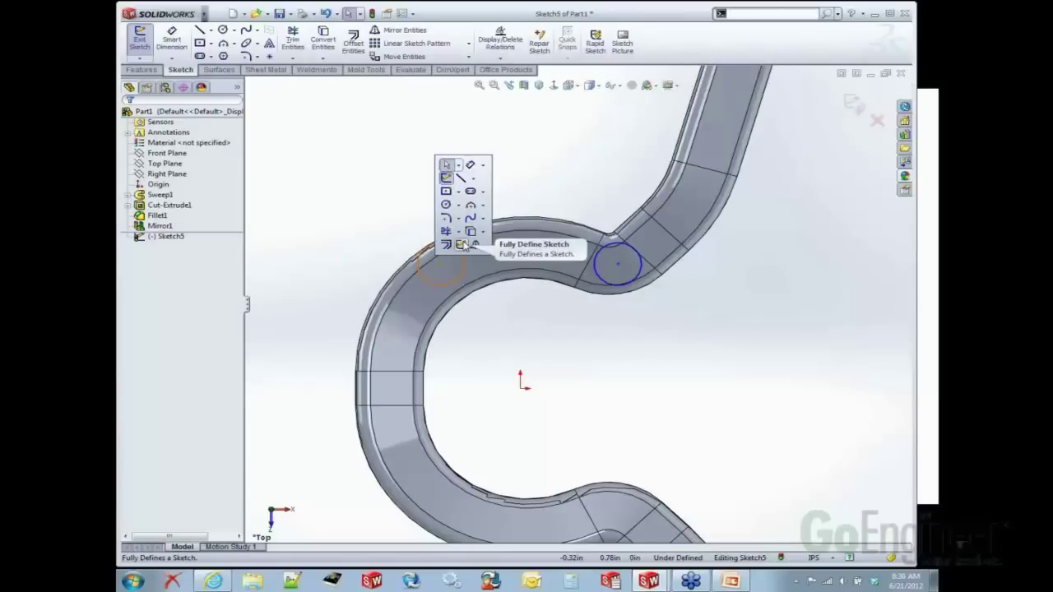
click(463, 244)
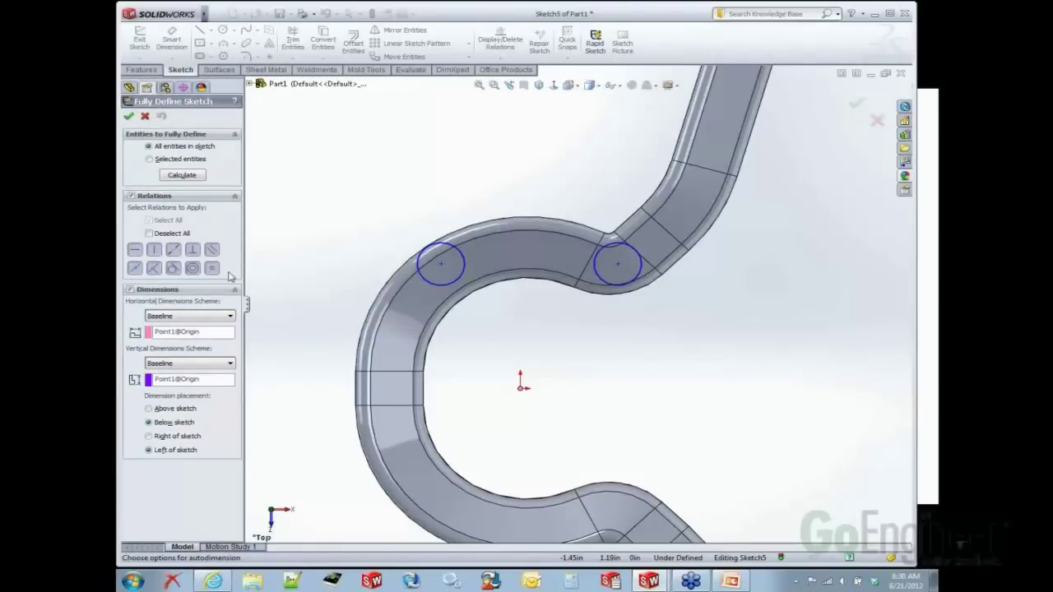
click(204, 319)
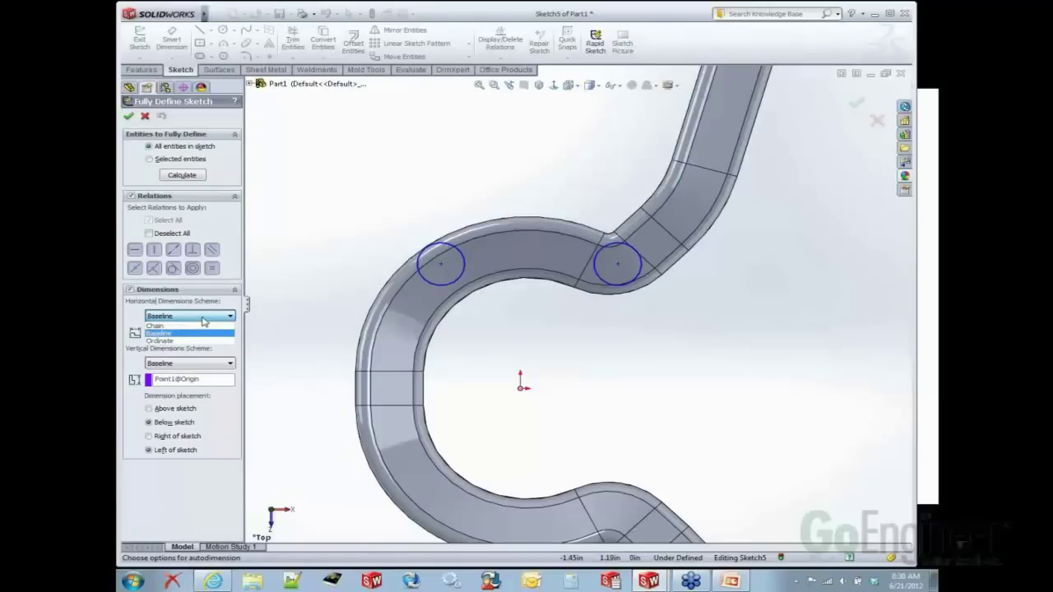
click(202, 317)
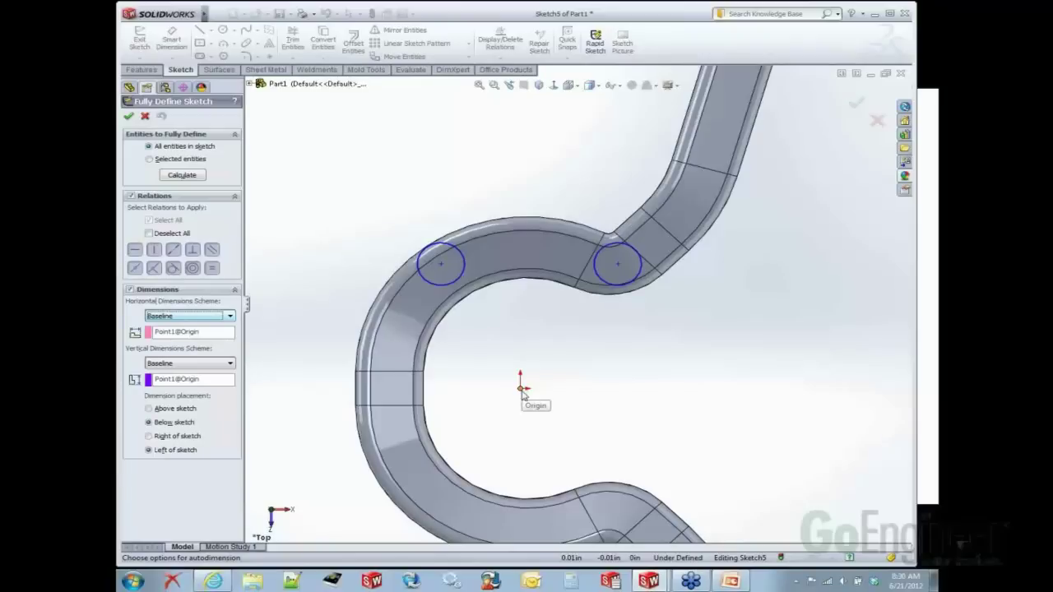
click(180, 176)
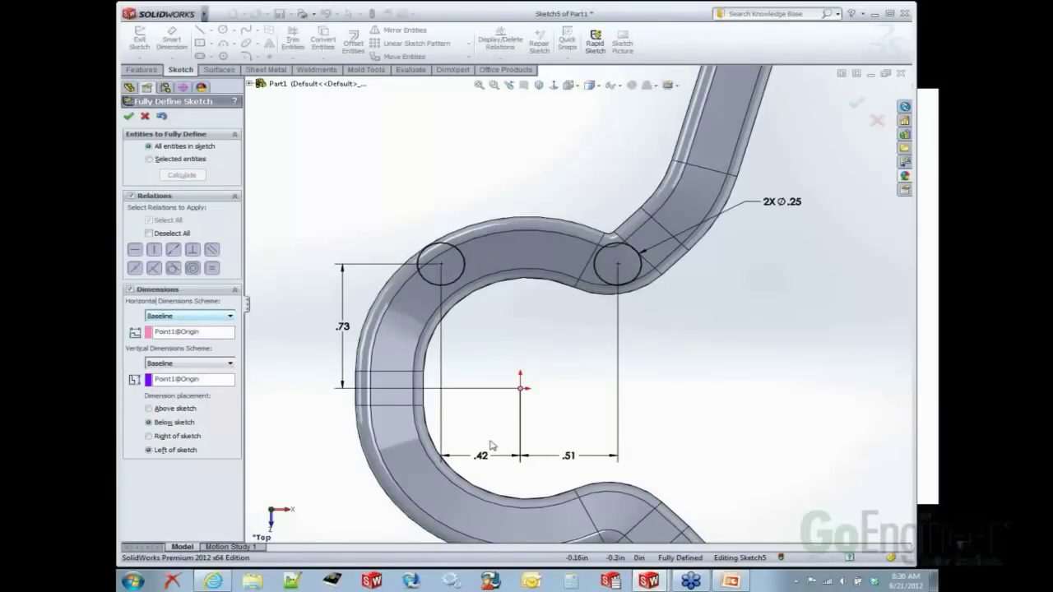
click(129, 116)
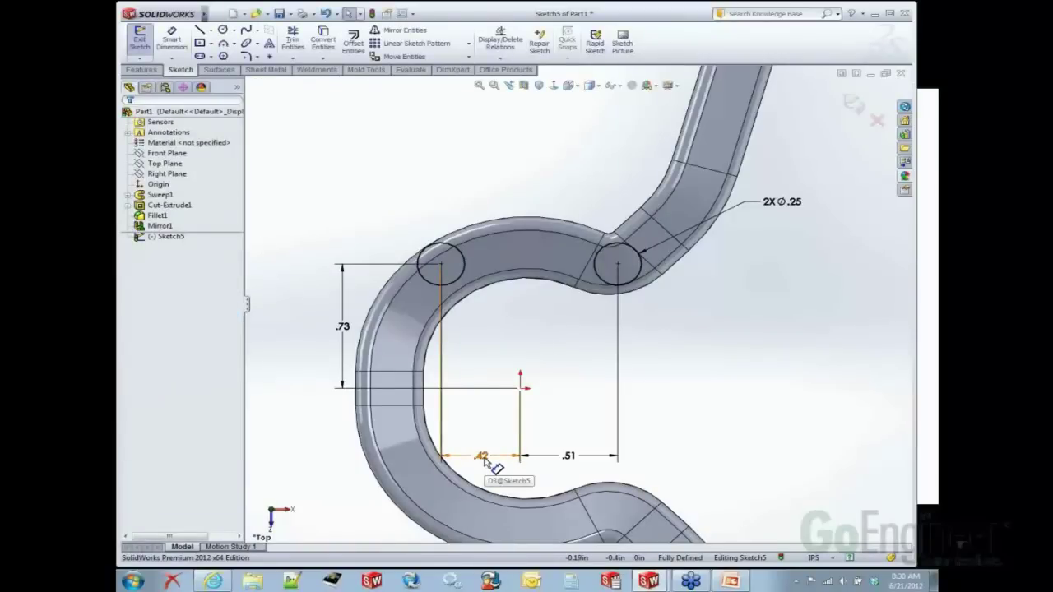
Step: Reattach the left circle's horizontal dimension from the origin to the right circle's center, place it above the section, and set it to 0.8 in
click(484, 458)
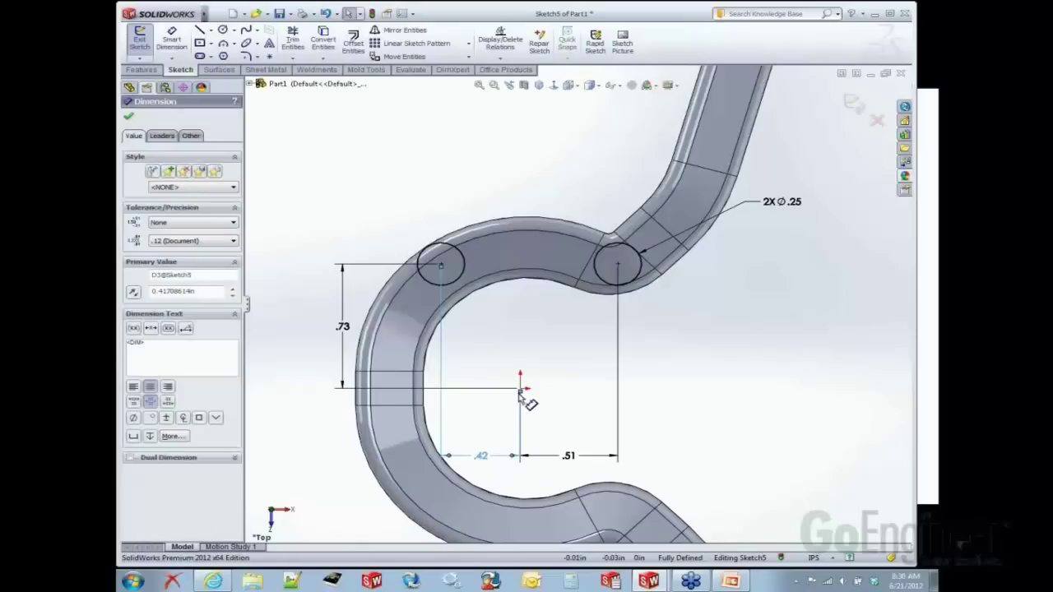
drag(520, 390, 619, 265)
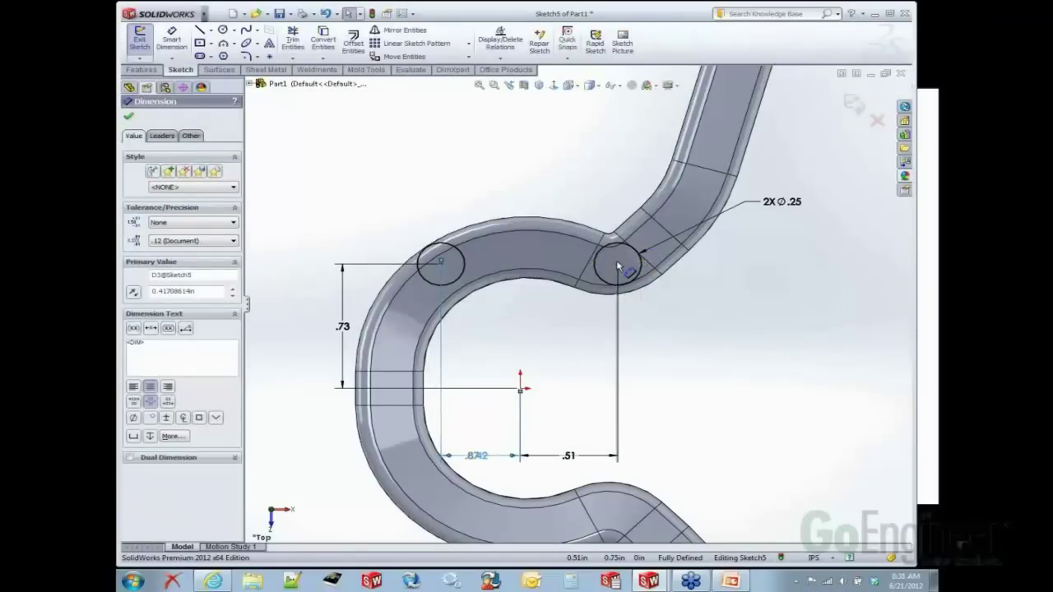
drag(493, 469, 618, 265)
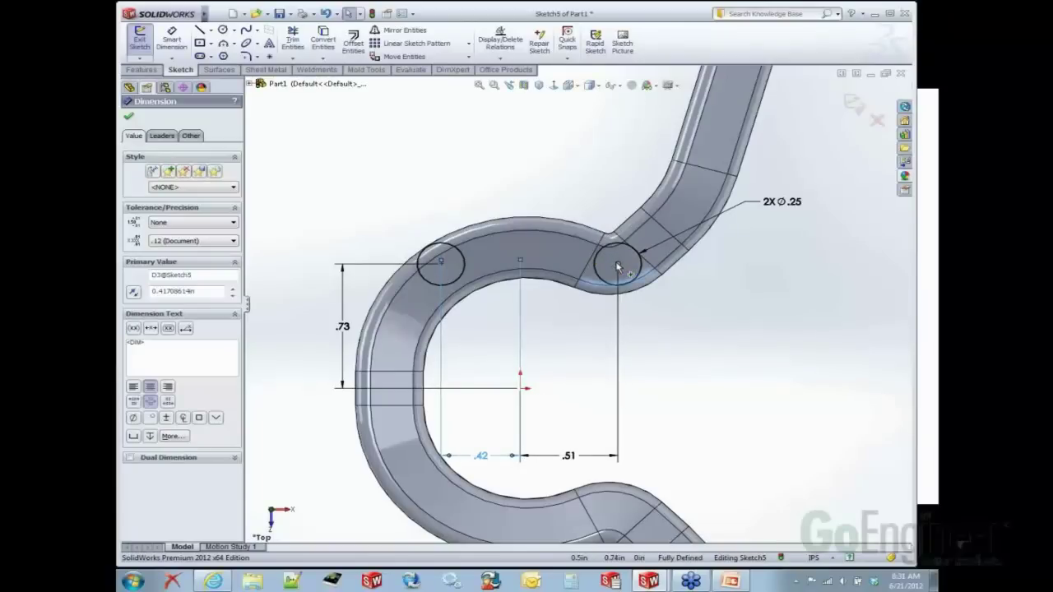
drag(469, 465, 618, 265)
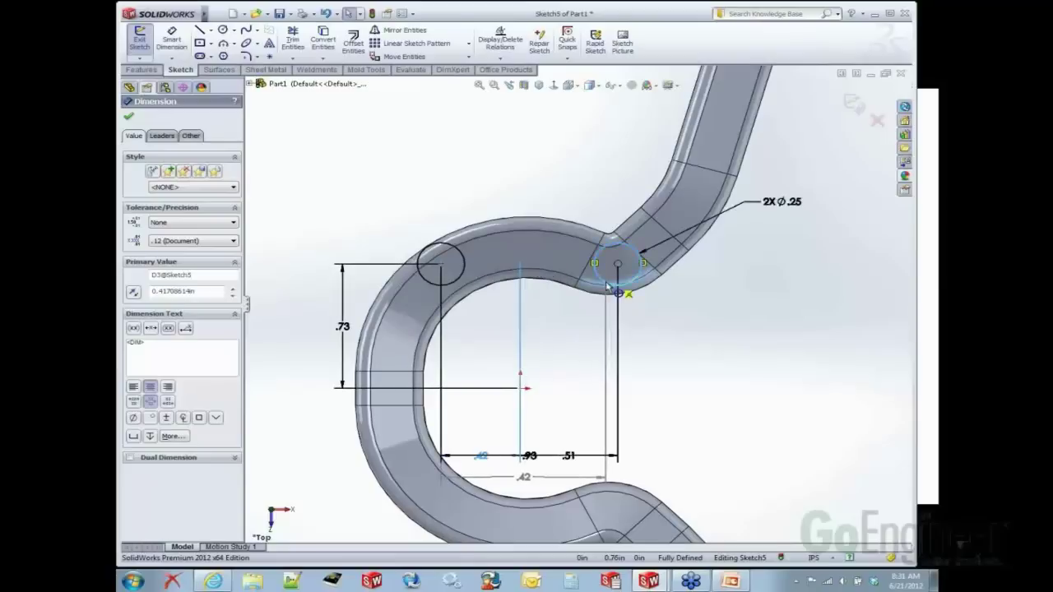
click(544, 193)
text(.8)
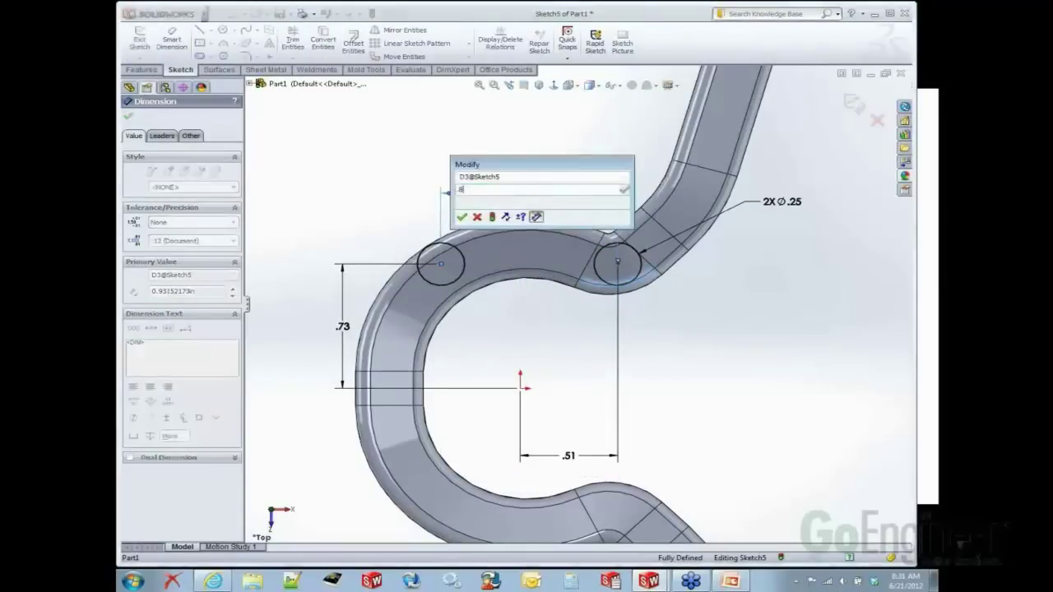
key(Return)
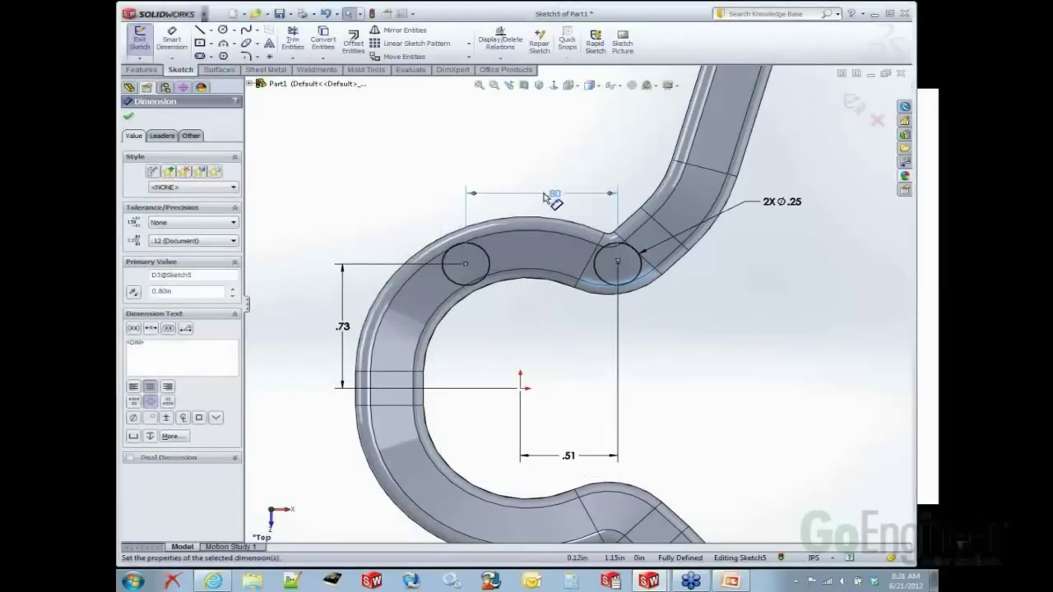
Step: Set the horizontal distance from the origin to the right circle's center to 0.4 in
double_click(569, 455)
text(.4)
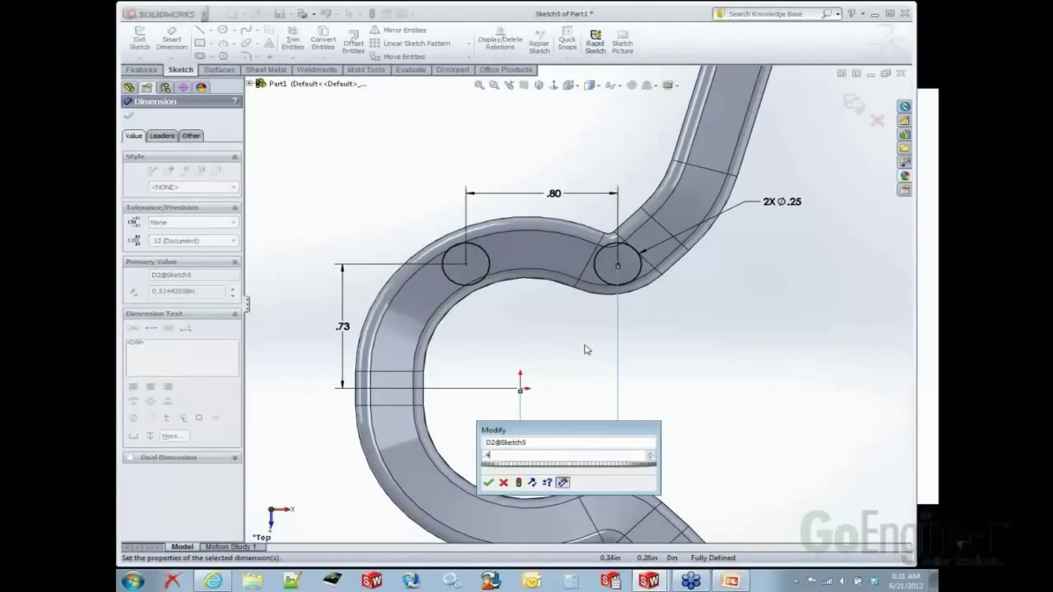
key(Return)
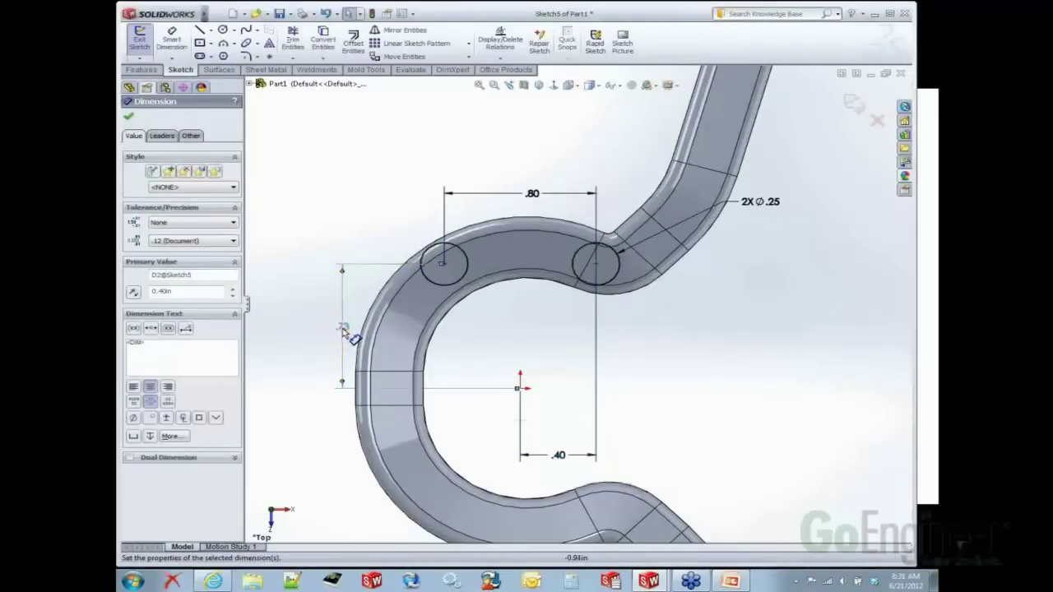
Step: Set the vertical distance from the origin to the circle centers to 1.375/2 in
double_click(343, 329)
mouse_move(338, 301)
mouse_down()
mouse_move(815, 334)
mouse_move(724, 318)
mouse_up()
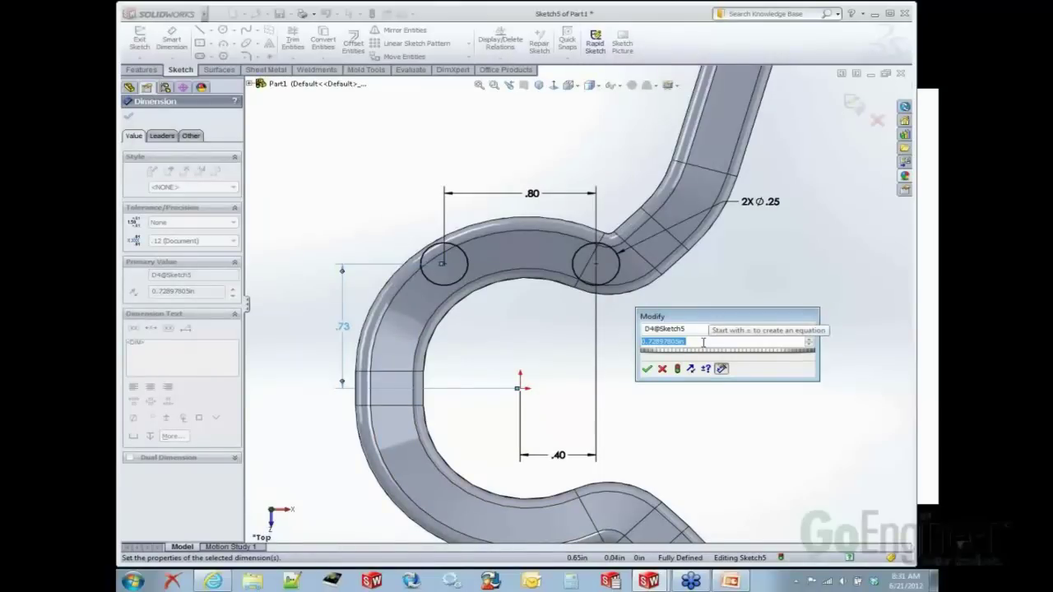
text(1)
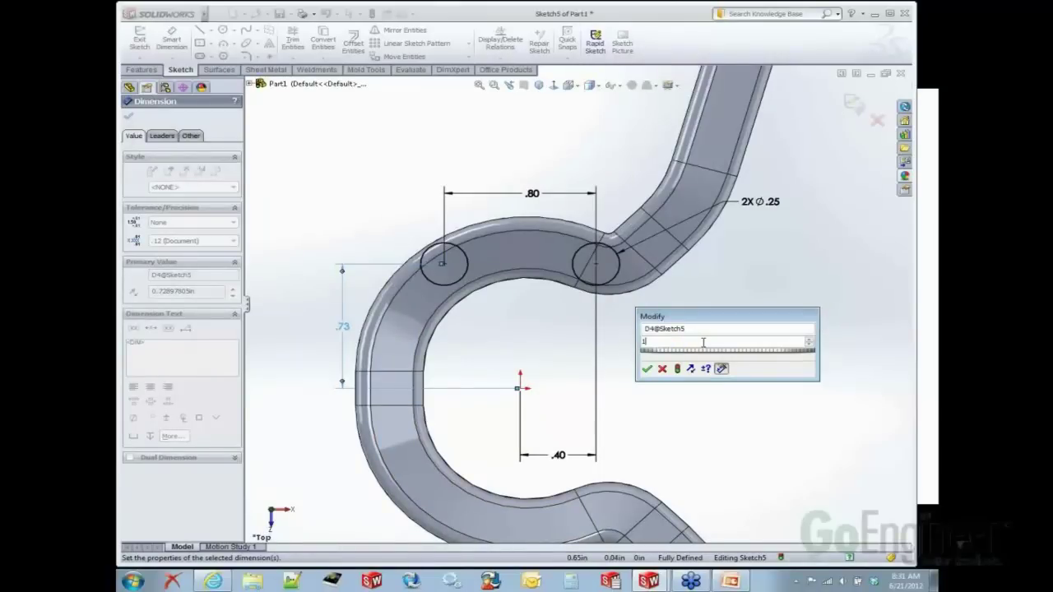
text(.375/2)
key(Return)
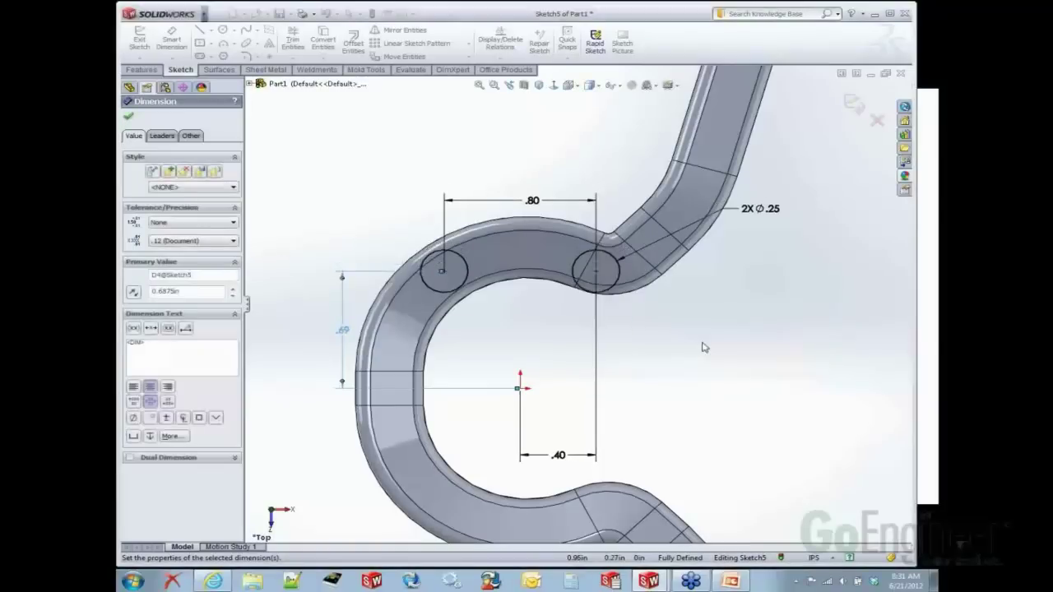
Step: Set the diameter of the two equal circles to 0.2 in
double_click(749, 209)
text(.2)
key(Return)
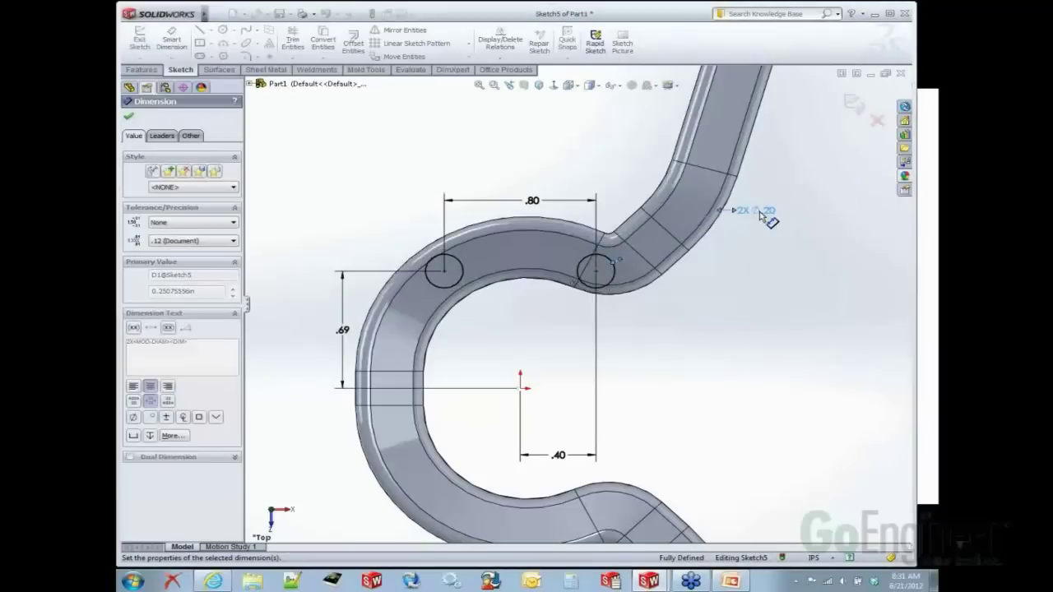
click(714, 317)
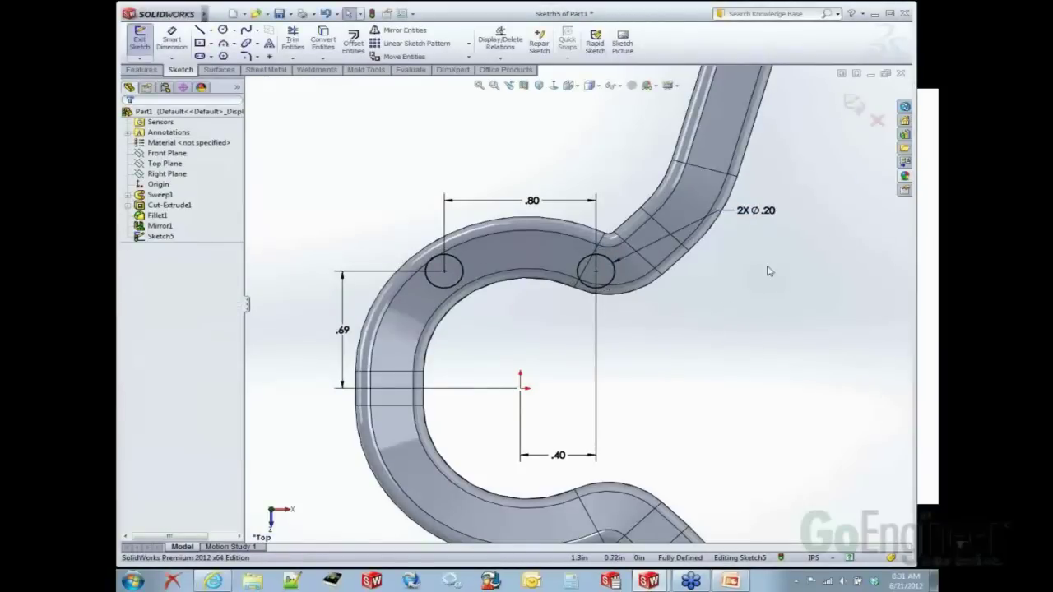
Step: Close the sketch and begin a Boss-Extrude of both circles starting at a 0.5 in offset from the sketch plane
key(ctrl+b)
middle_drag(713, 400, 556, 165)
right_drag(553, 158, 611, 159)
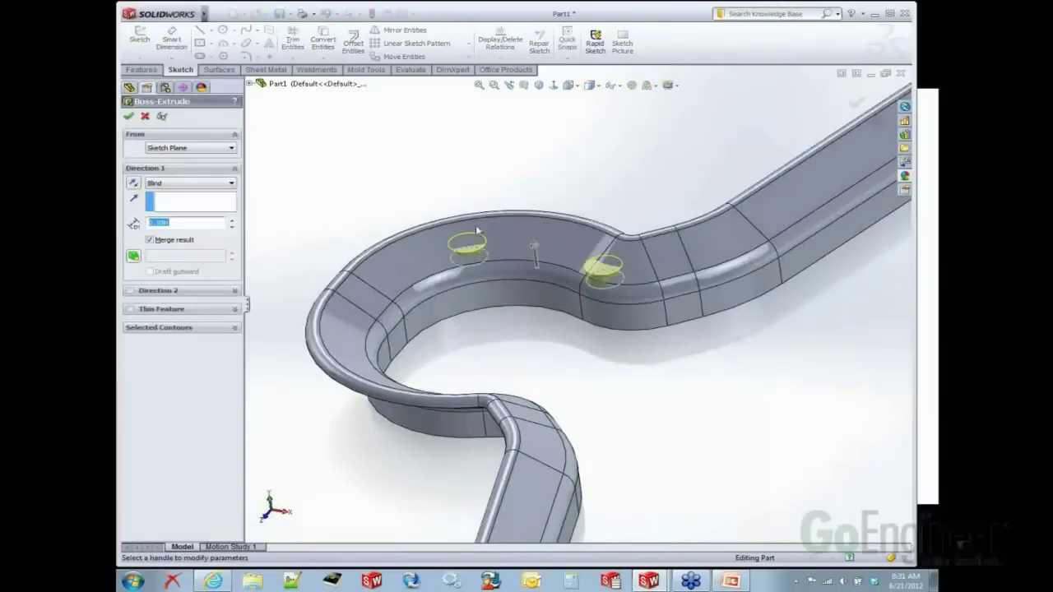
mouse_move(470, 200)
middle_down()
mouse_move(502, 177)
mouse_move(552, 184)
middle_up()
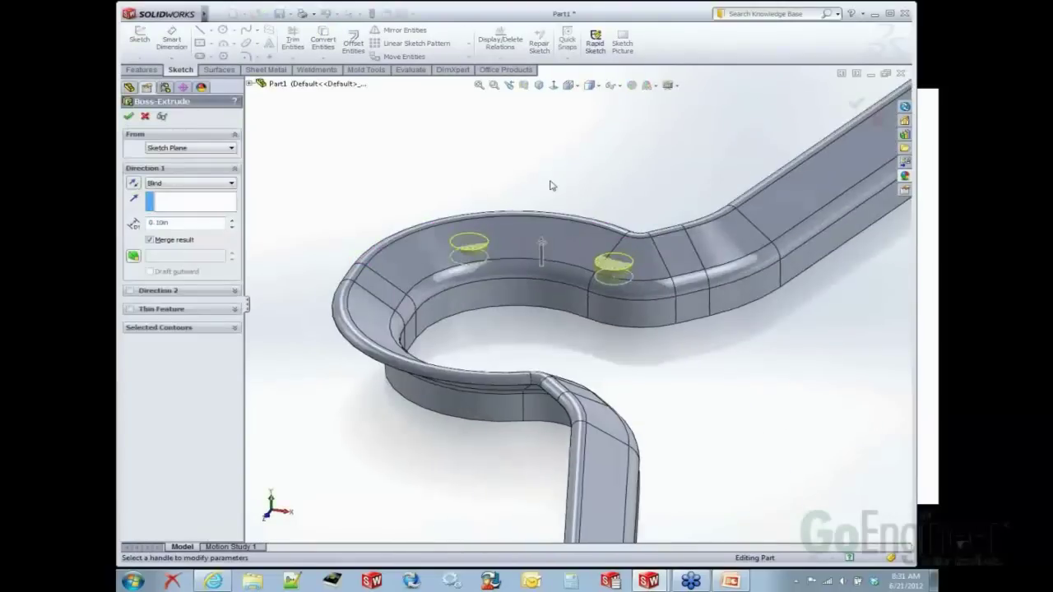
click(173, 147)
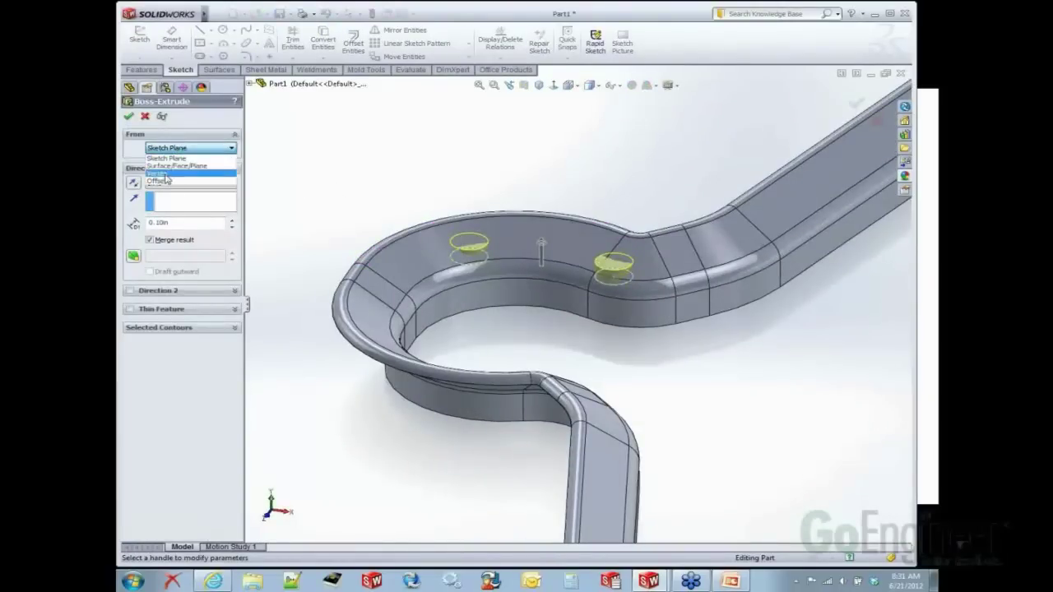
click(164, 180)
double_click(194, 168)
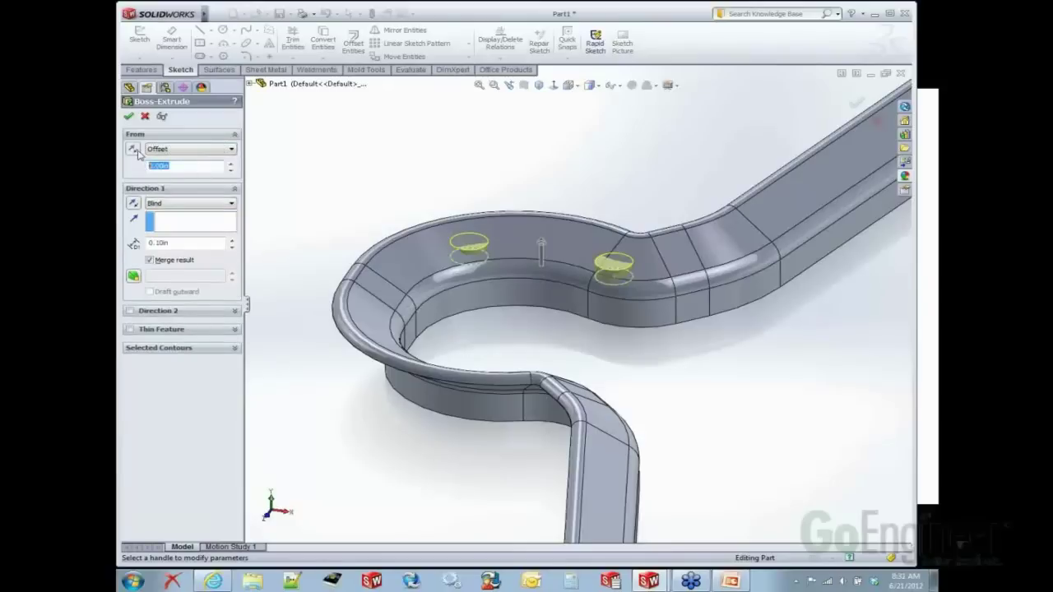
text(0.5)
key(Return)
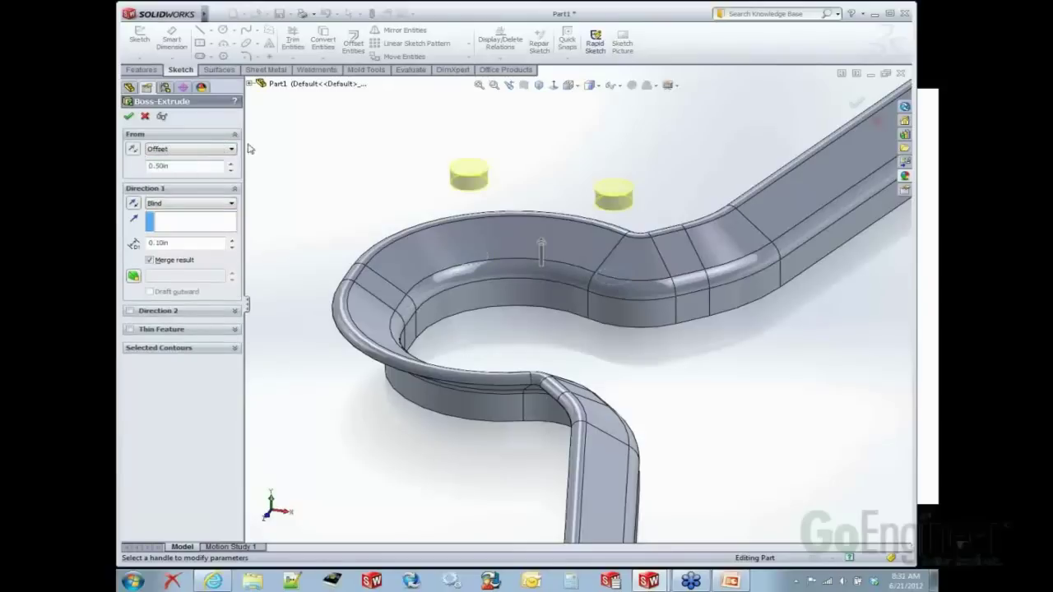
Step: Extrude the two circles up to the curved body with a 1° outward draft, merging the result
click(210, 204)
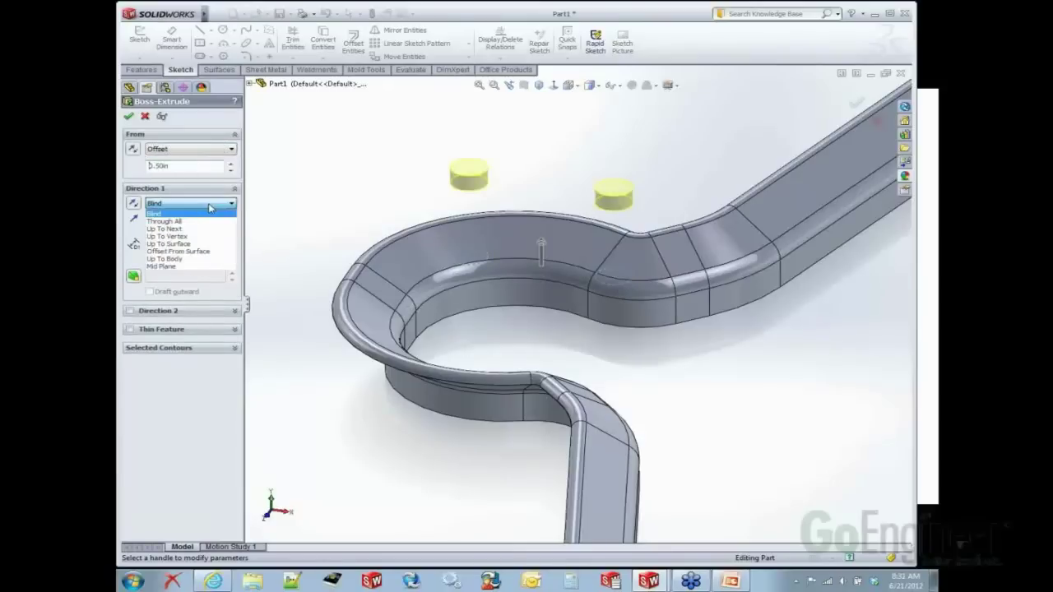
click(183, 258)
click(448, 254)
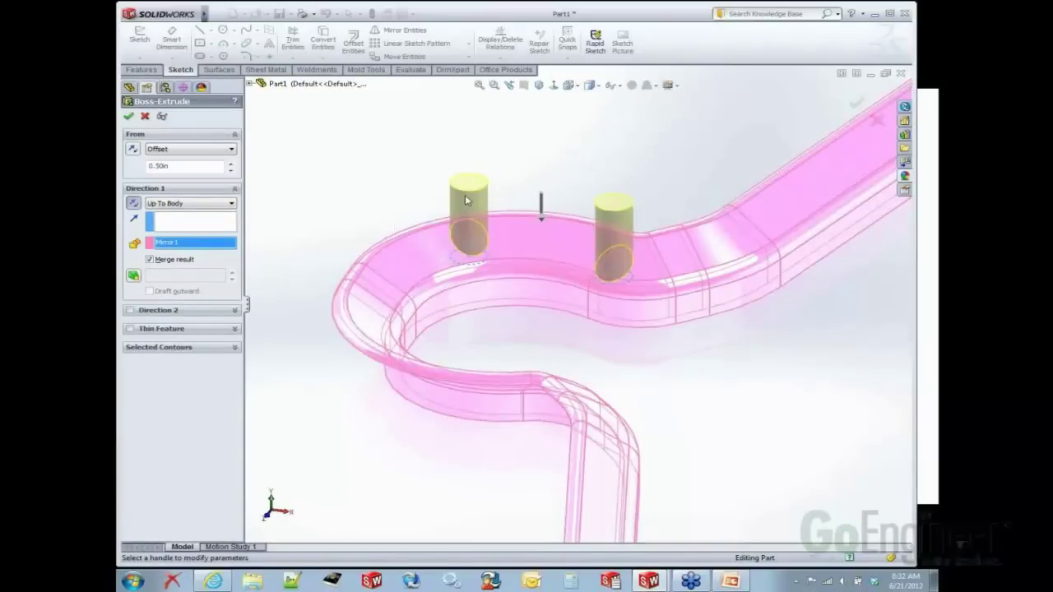
click(133, 276)
click(150, 292)
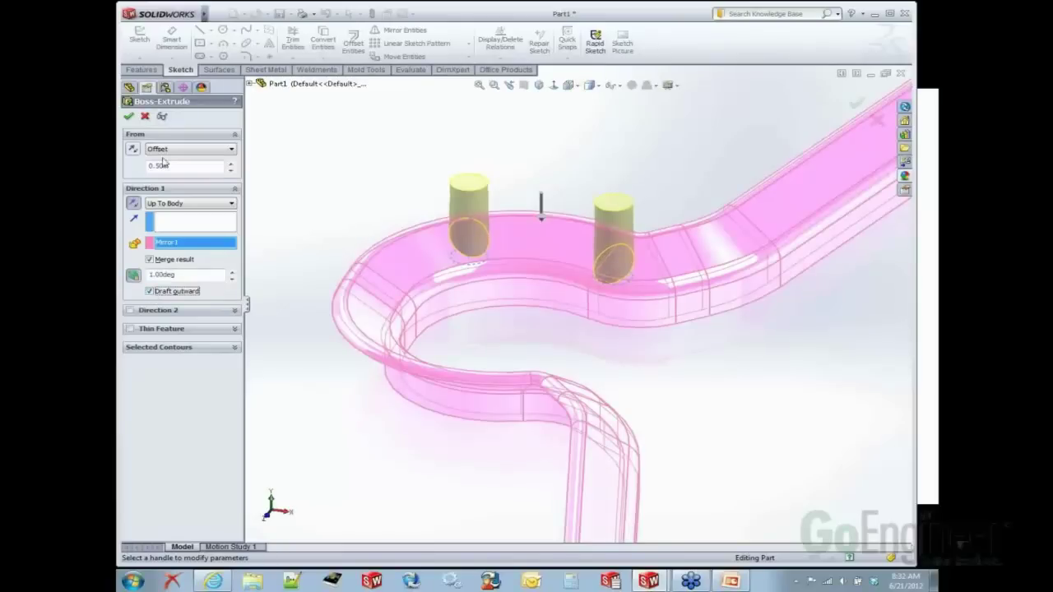
click(128, 116)
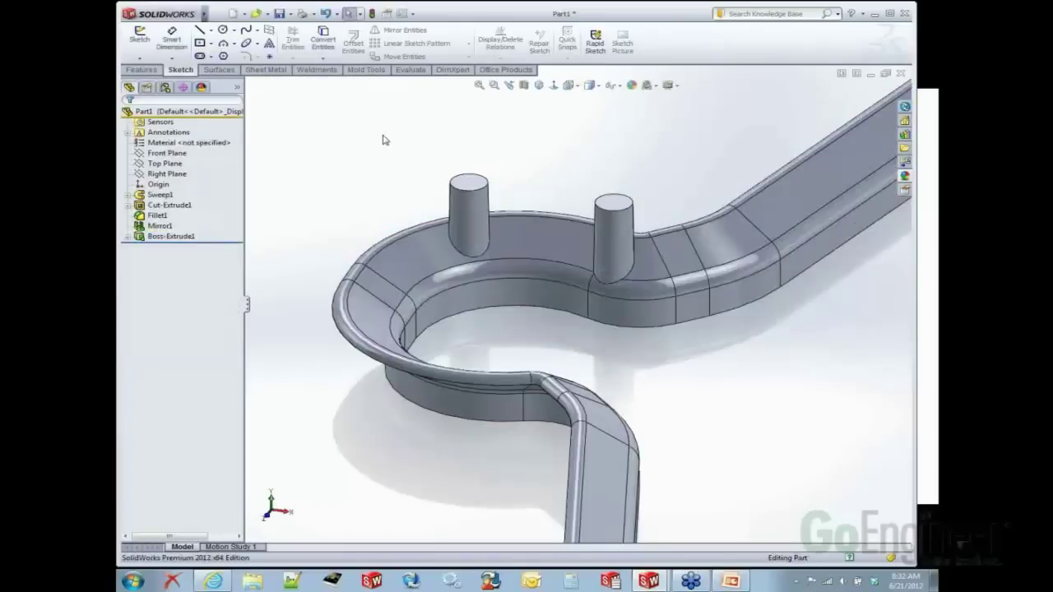
Step: Copy the existing rim fillet onto the inner face between the two posts, rounding the edges at the post bases
scroll(573, 199, down, 5)
middle_drag(557, 201, 517, 217)
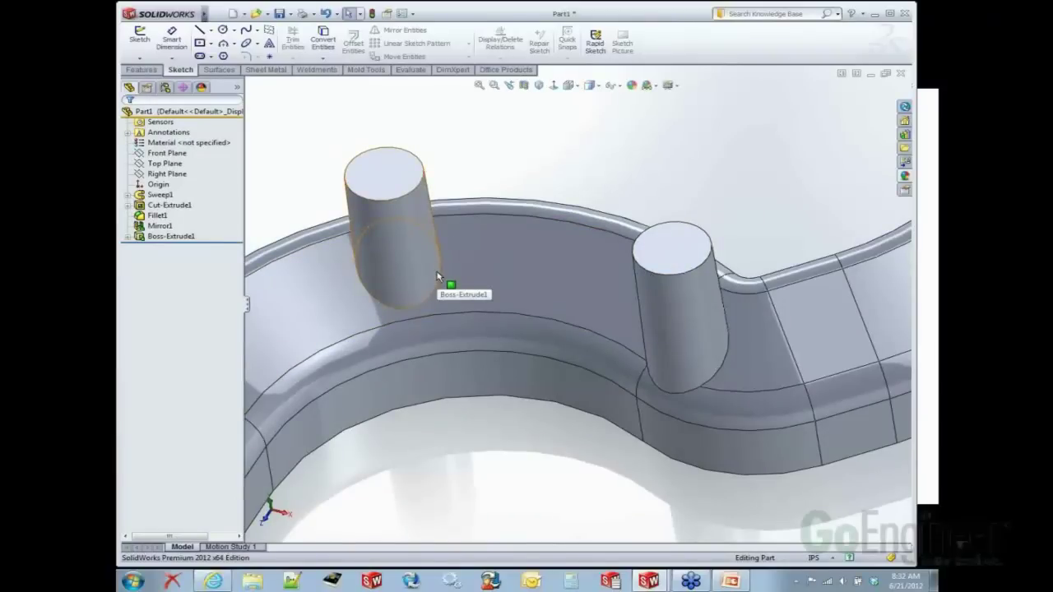
click(472, 206)
middle_drag(685, 182, 668, 194)
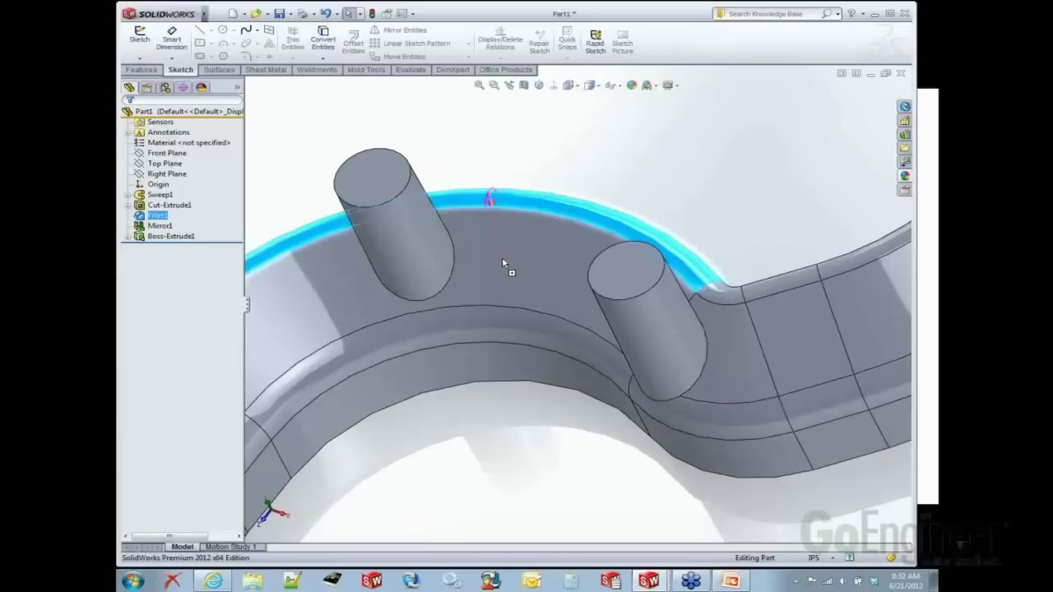
key(ctrl+v)
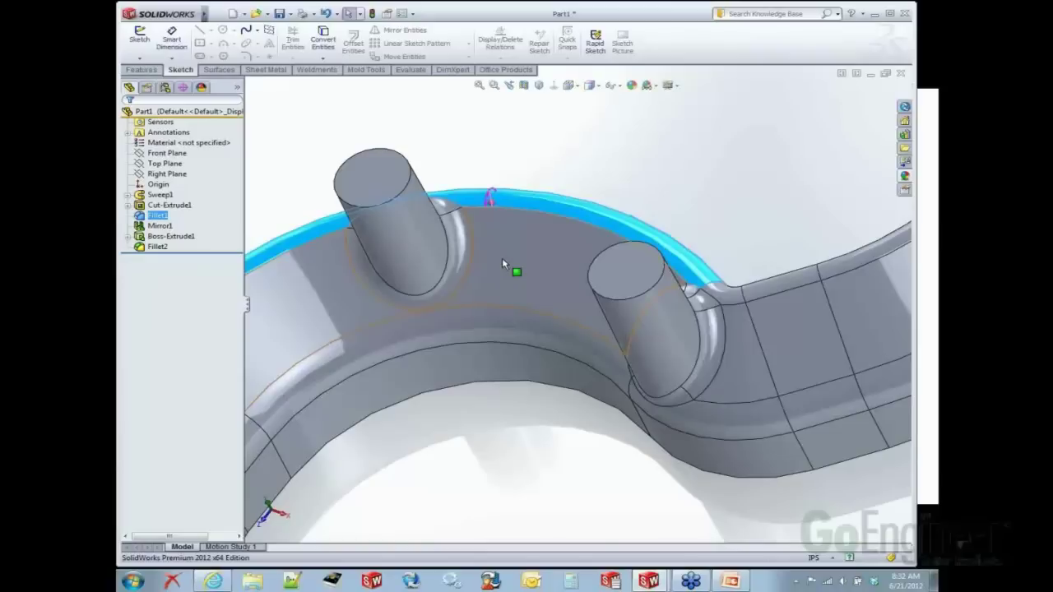
click(579, 169)
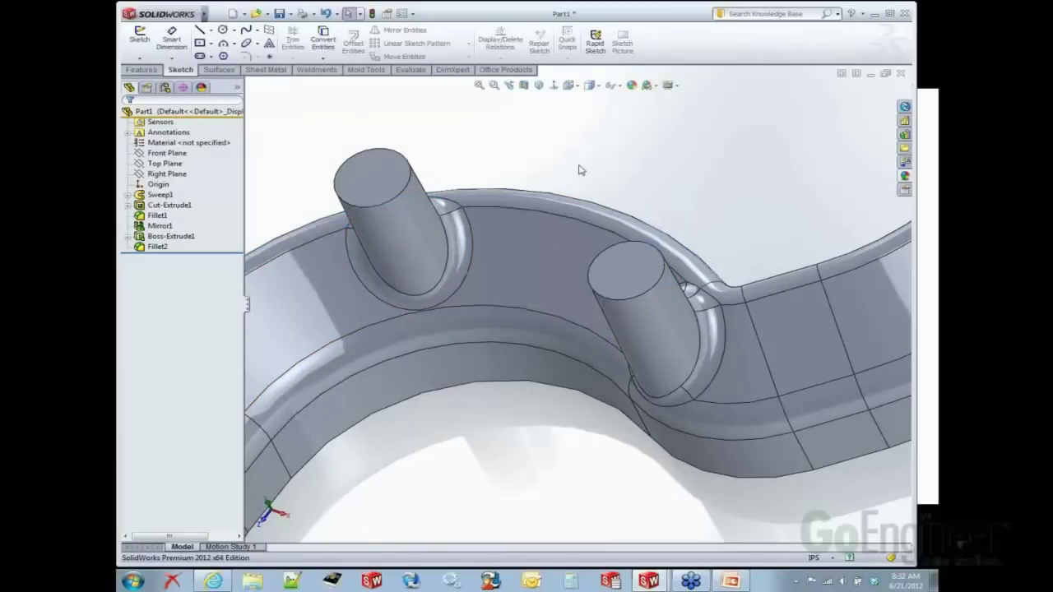
Step: Start a Snap Hook on the top face of one post, using Top Plane for the vertical direction and Right Plane for the hook direction
scroll(579, 169, up, 5)
middle_drag(601, 312, 616, 283)
scroll(615, 283, down, 4)
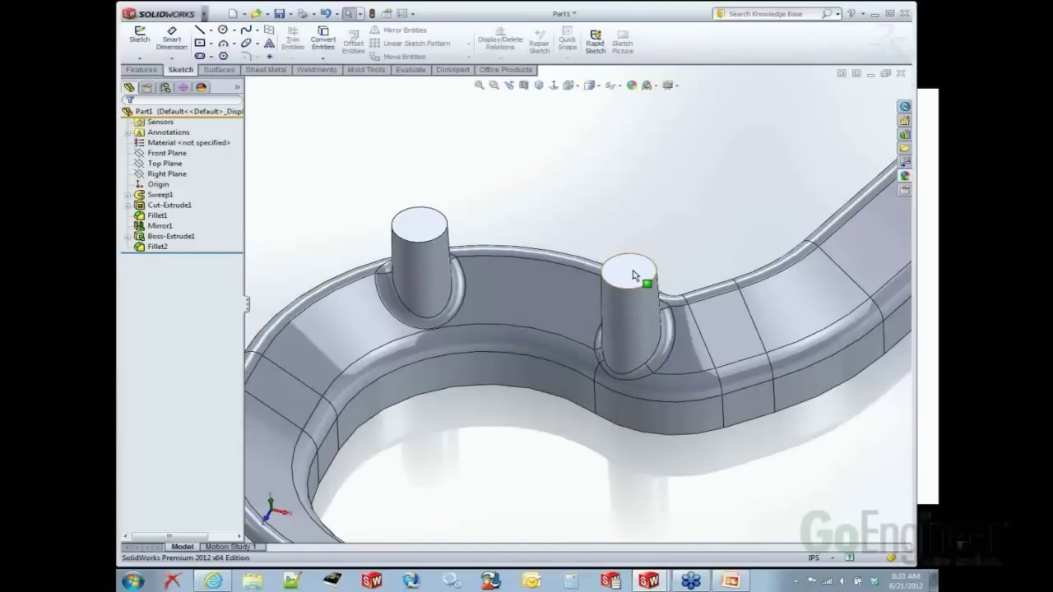
right_click(606, 167)
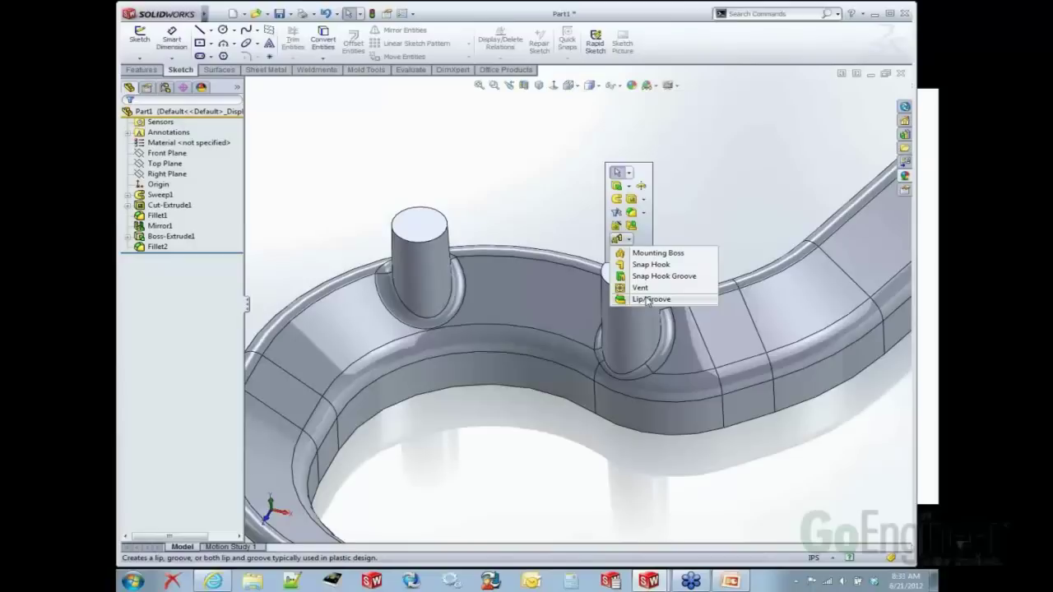
click(650, 265)
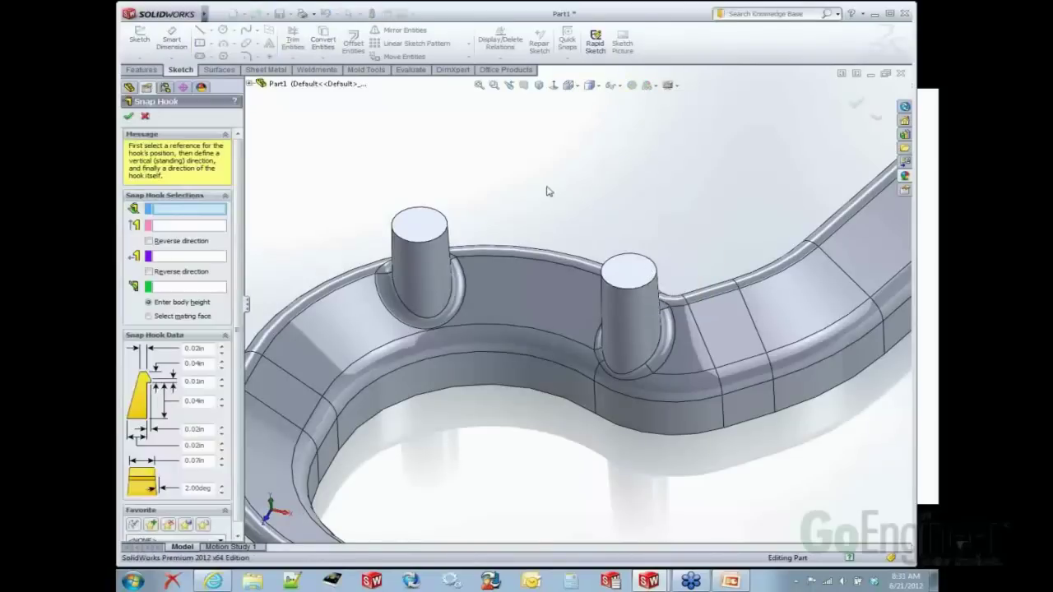
click(638, 278)
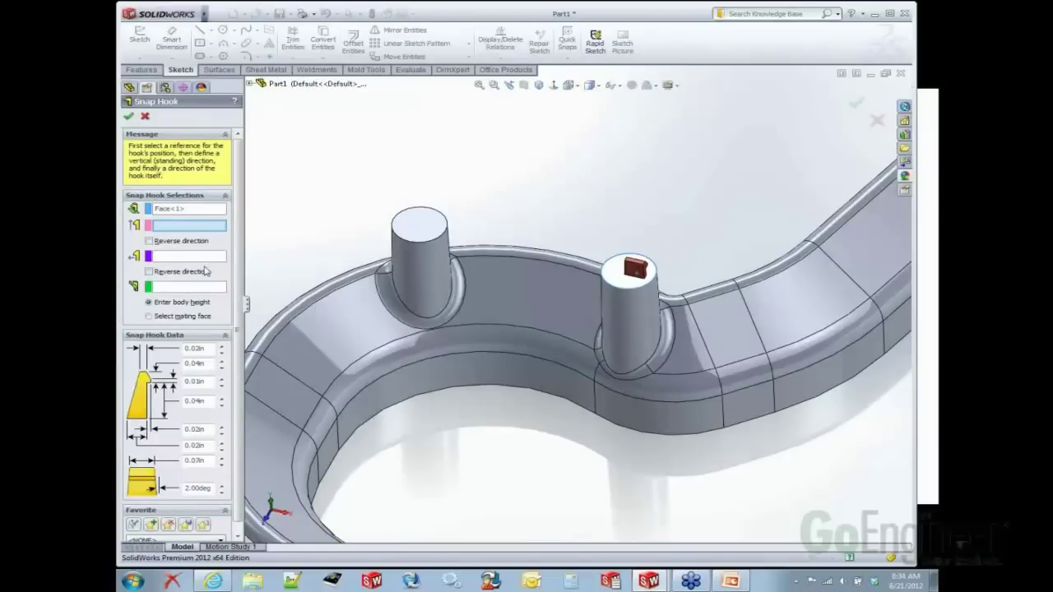
click(249, 84)
click(307, 137)
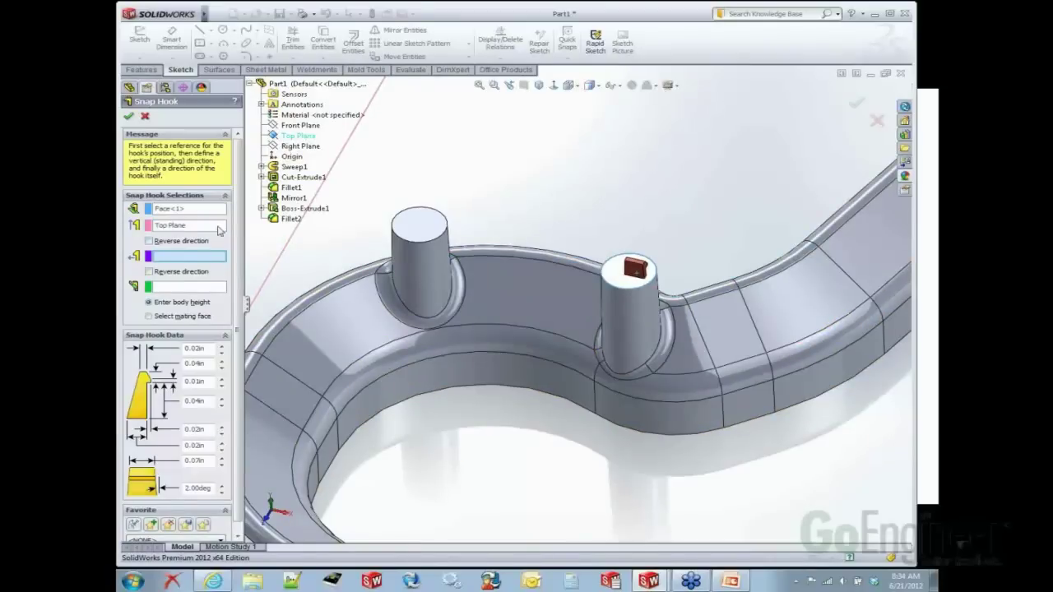
click(288, 146)
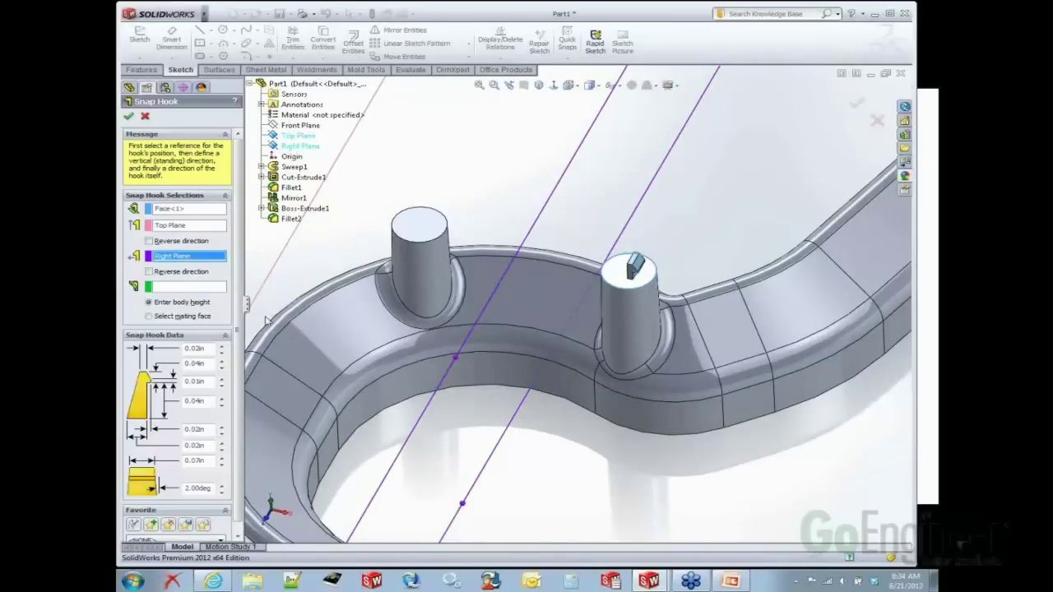
Step: Set the snap hook's depth at the base to 0.025 in and create the hook
scroll(242, 298, down, 1)
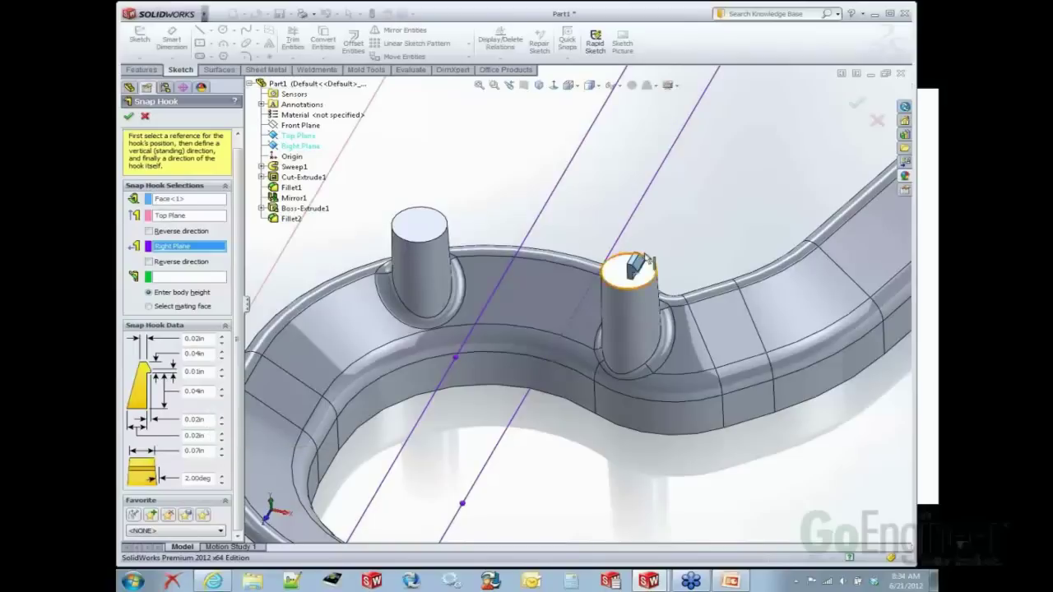
scroll(635, 290, down, 5)
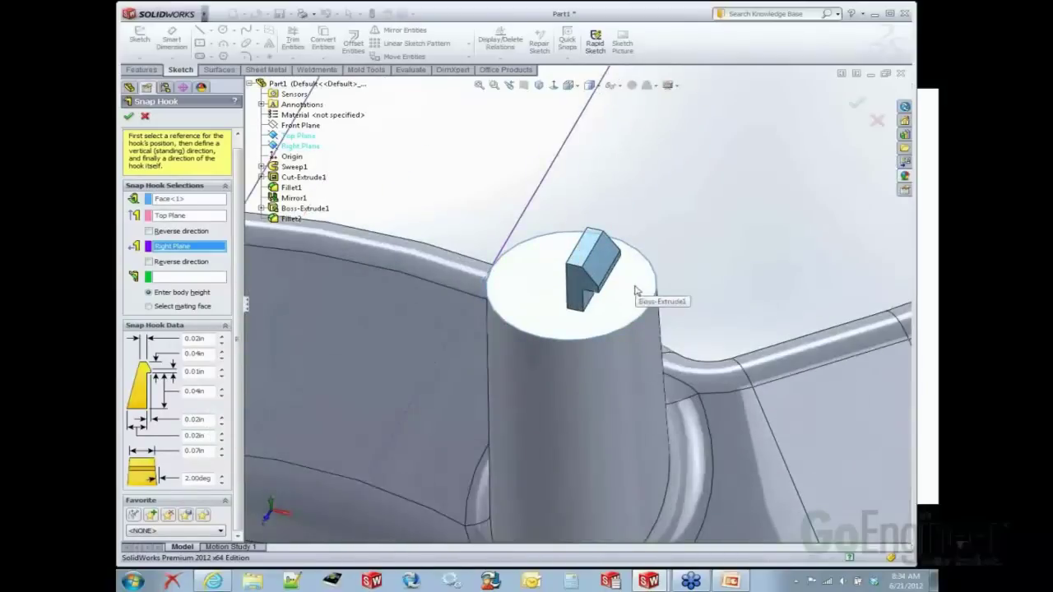
double_click(204, 421)
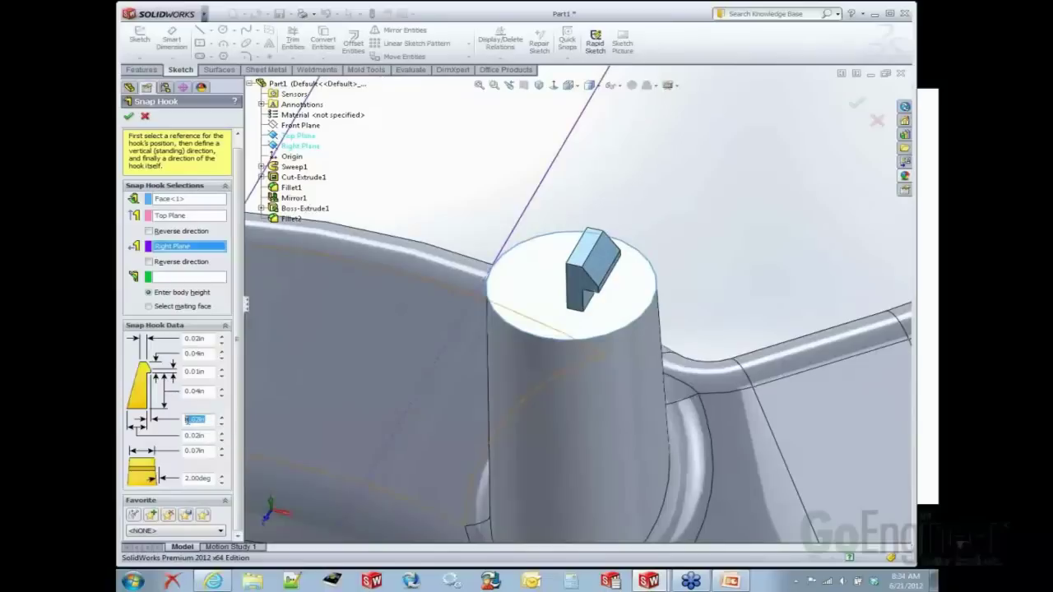
double_click(208, 436)
key(BackSpace)
key(Return)
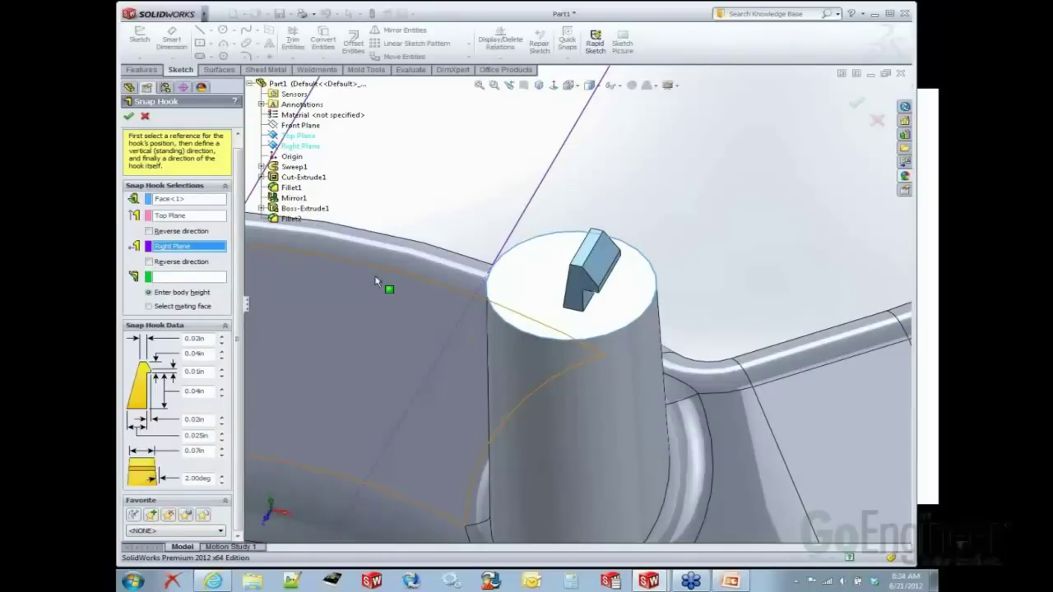
click(129, 117)
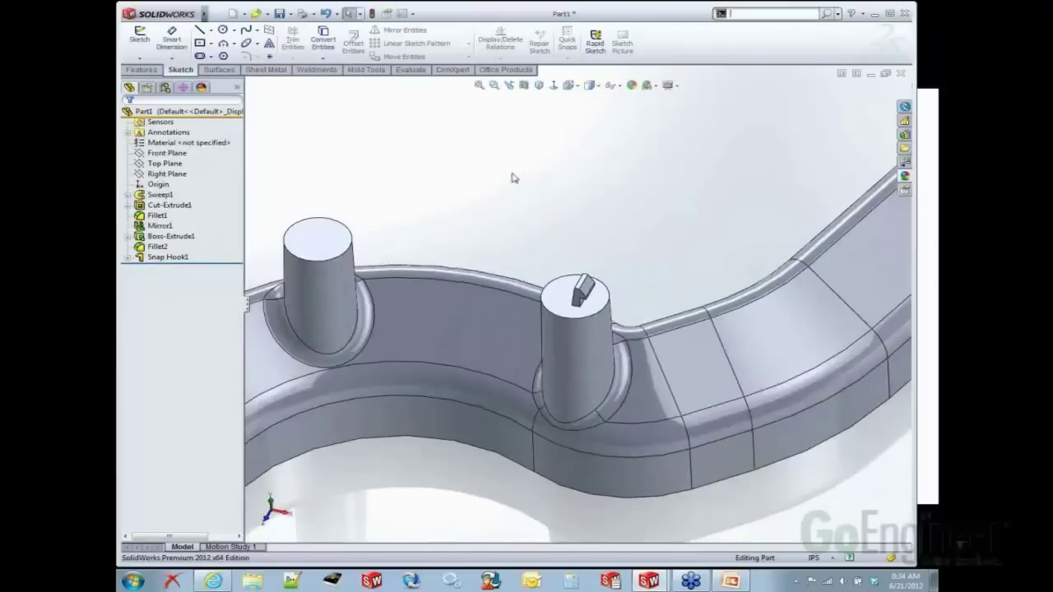
Step: Mirror the snap hook about the Right Plane onto the other post
key(s)
key(Escape)
key(m)
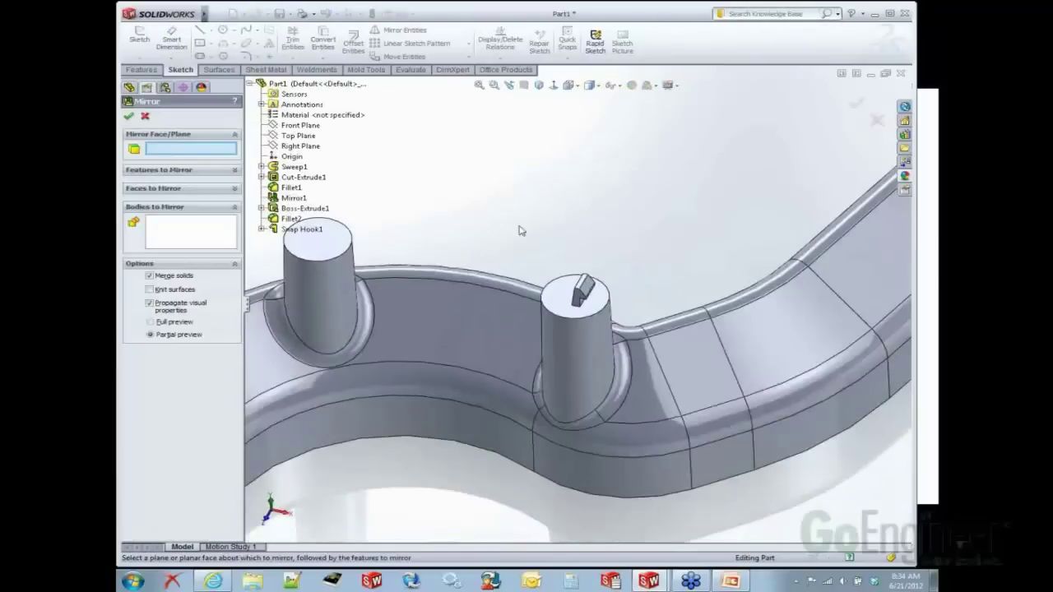
click(305, 146)
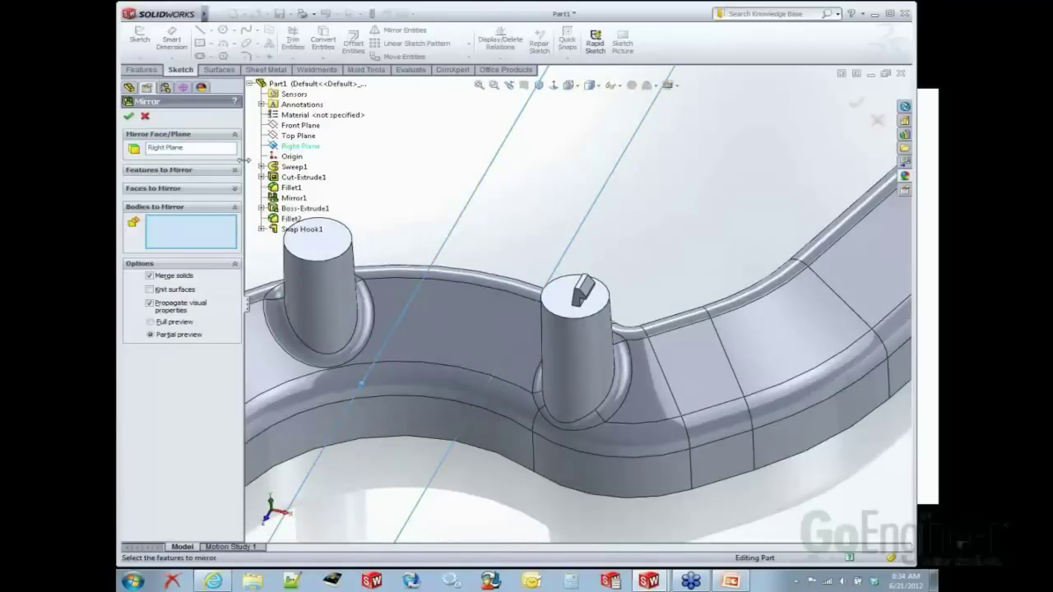
click(580, 290)
right_click(638, 231)
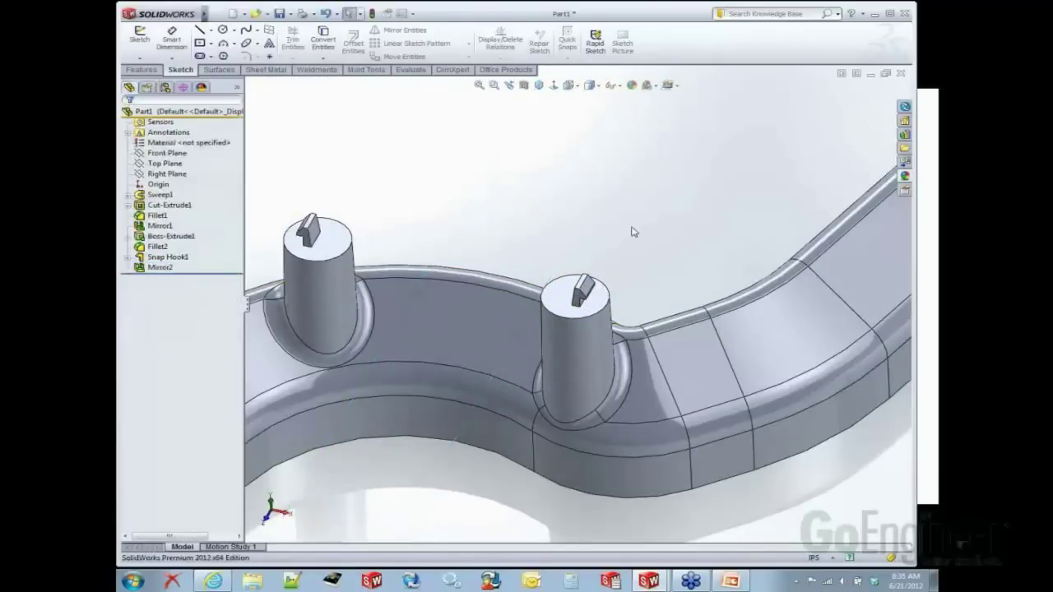
Step: Reorder the body mirror after the snap hook mirror so it also copies the posts and hooks to the opposite half
scroll(630, 231, up, 8)
scroll(597, 380, down, 2)
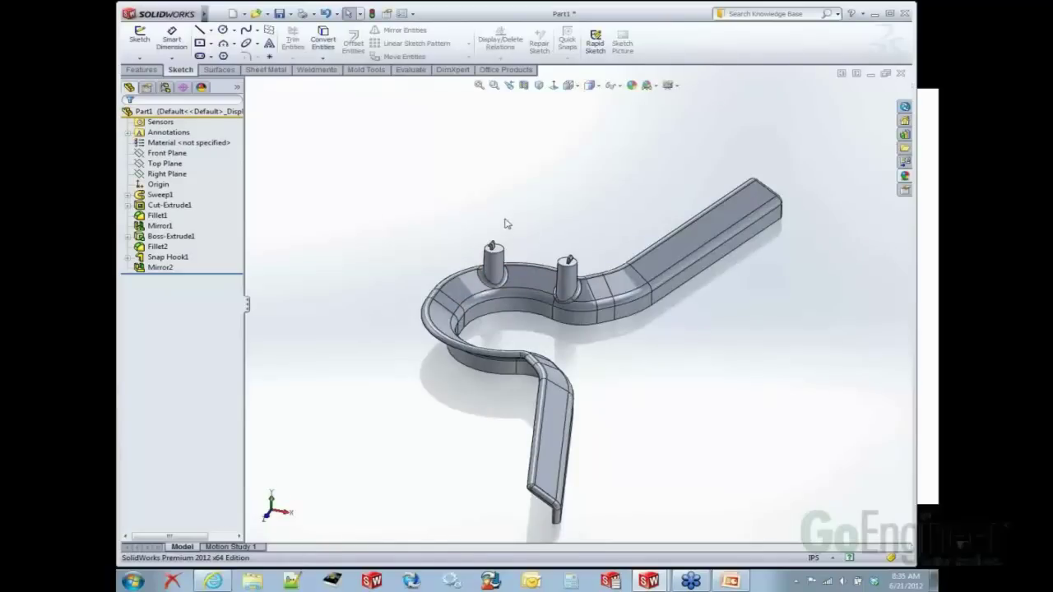
click(158, 226)
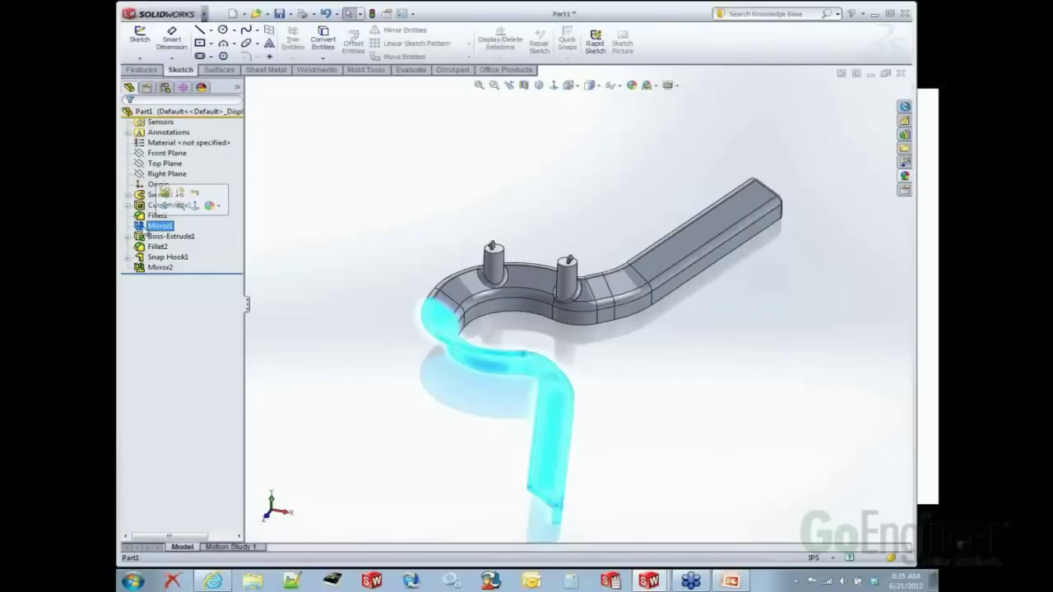
ctrl+click(156, 268)
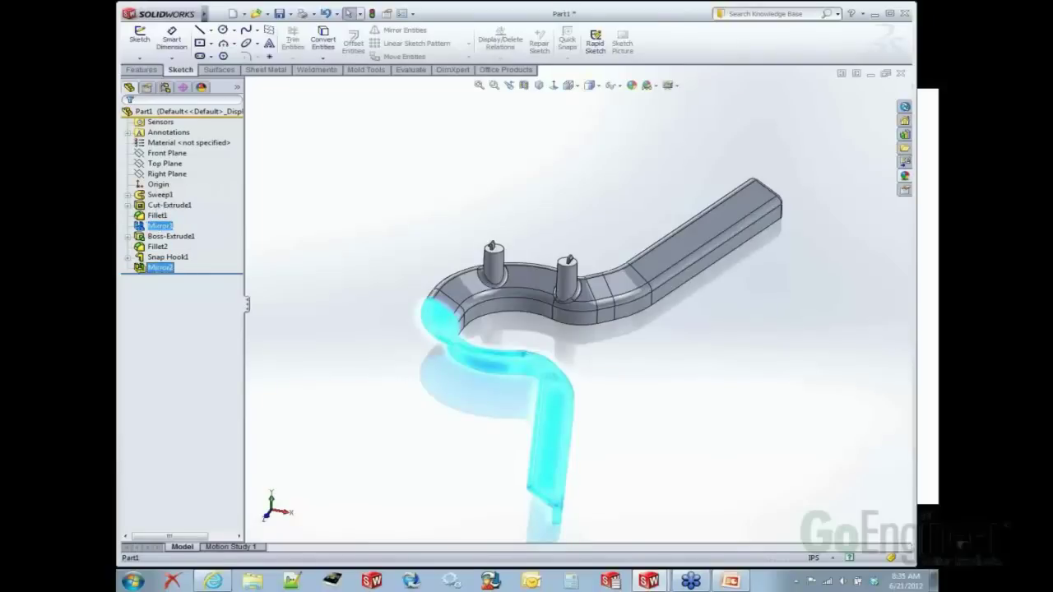
drag(141, 267, 148, 273)
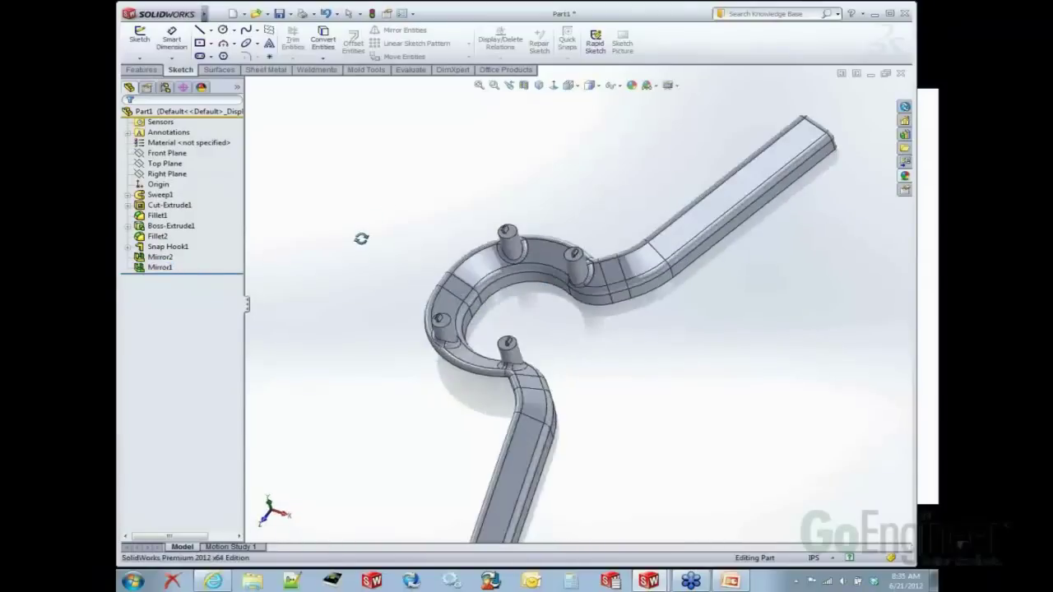
click(157, 267)
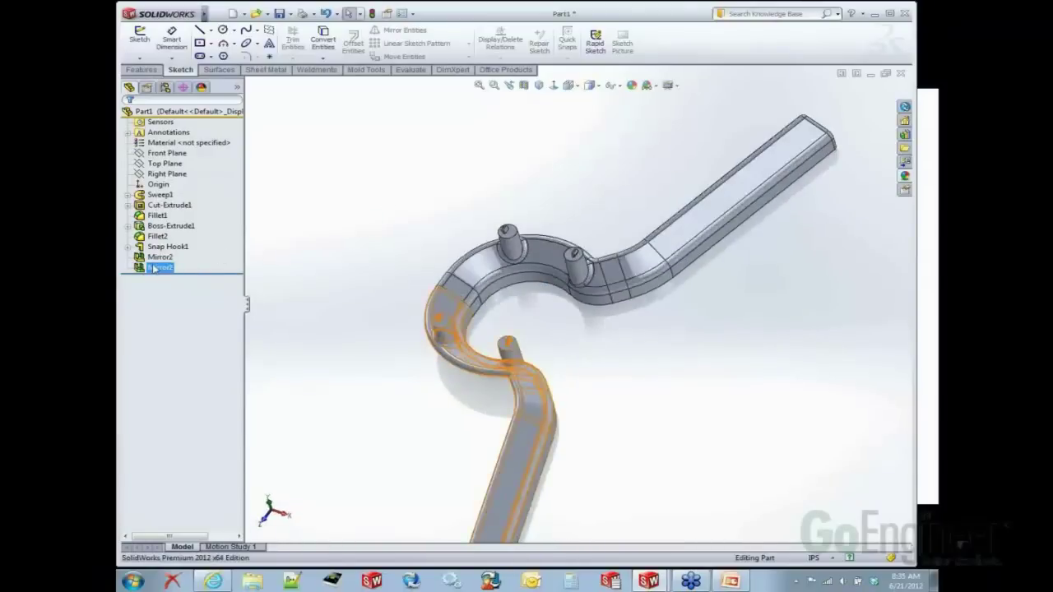
key(Escape)
middle_drag(616, 359, 630, 324)
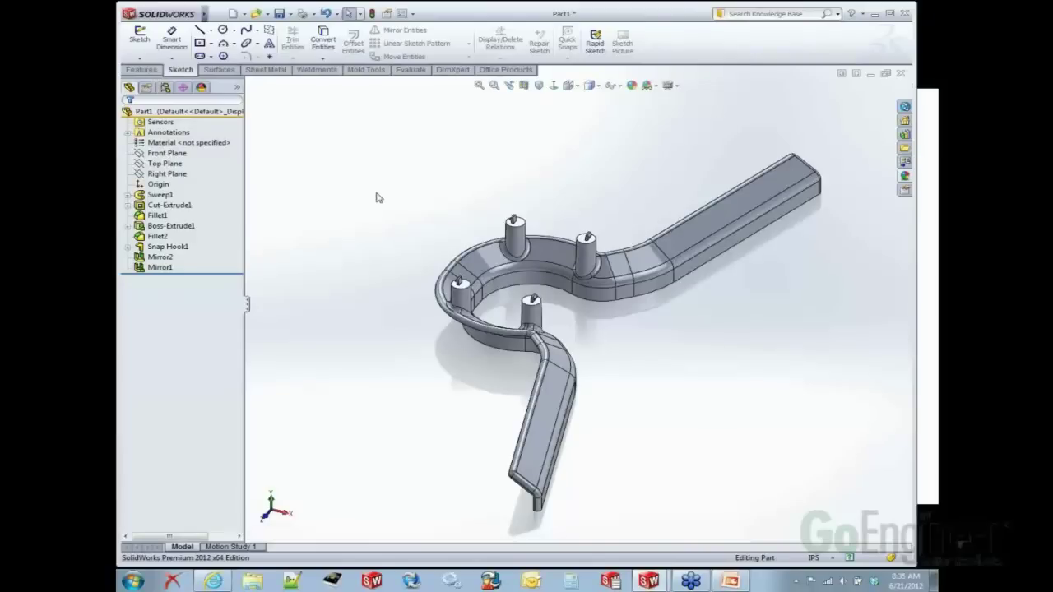
Step: Open the part's material library and select PEI from the SolidWorks plastics
right_click(205, 145)
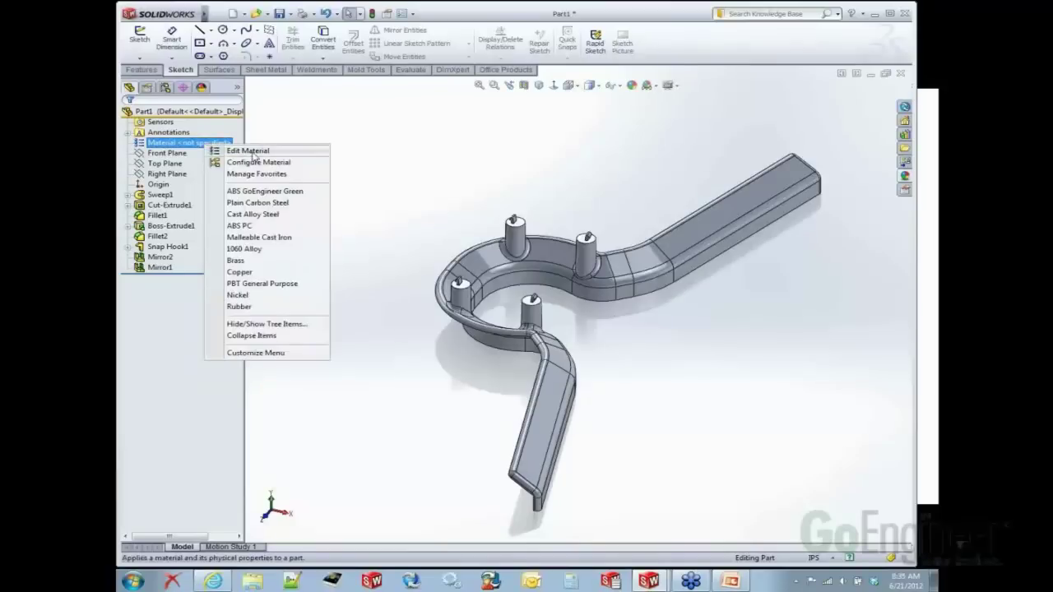
click(254, 157)
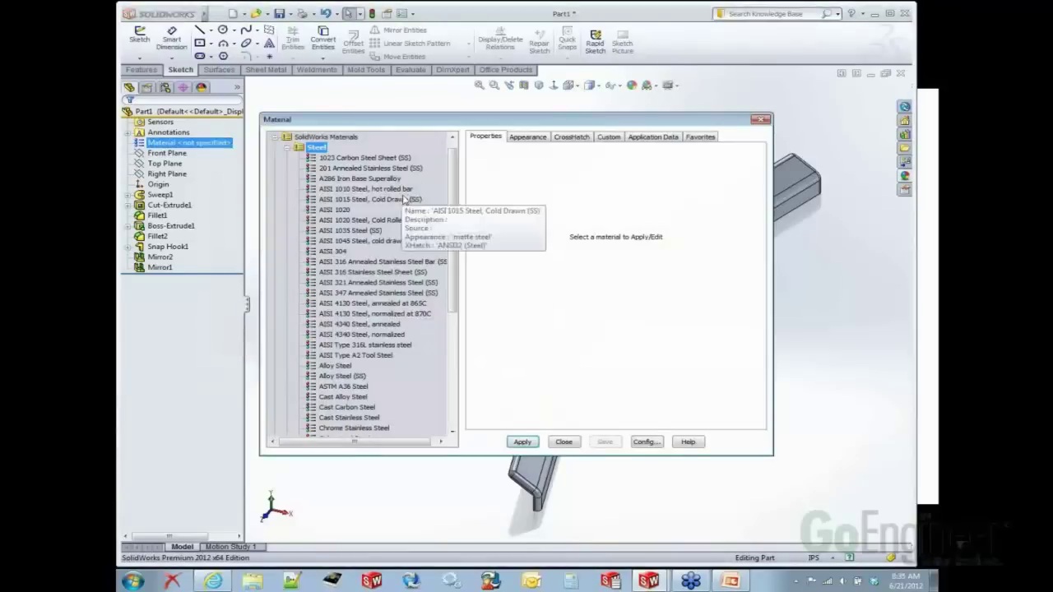
click(287, 148)
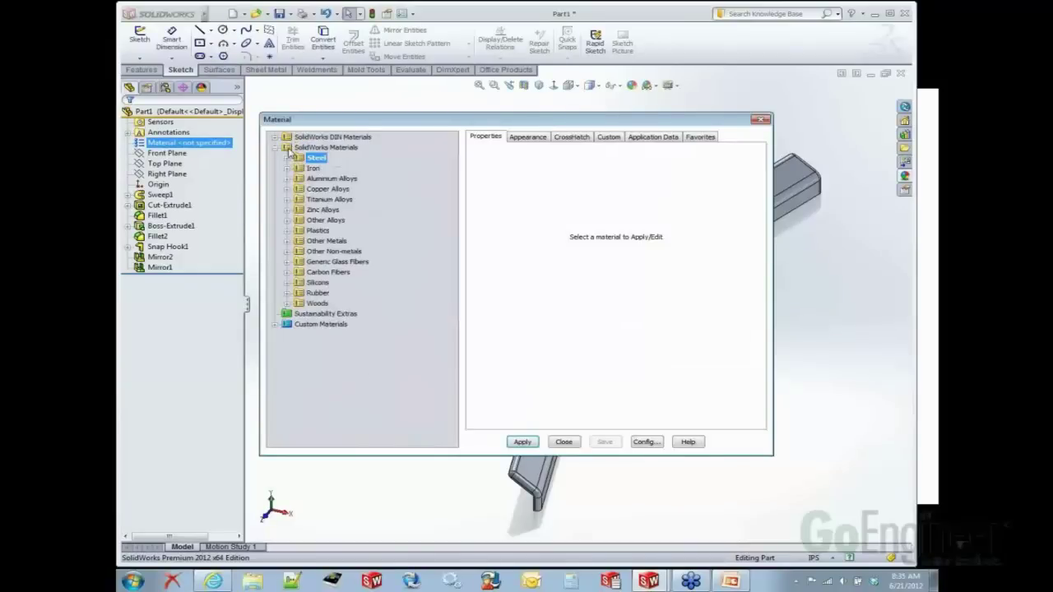
click(287, 231)
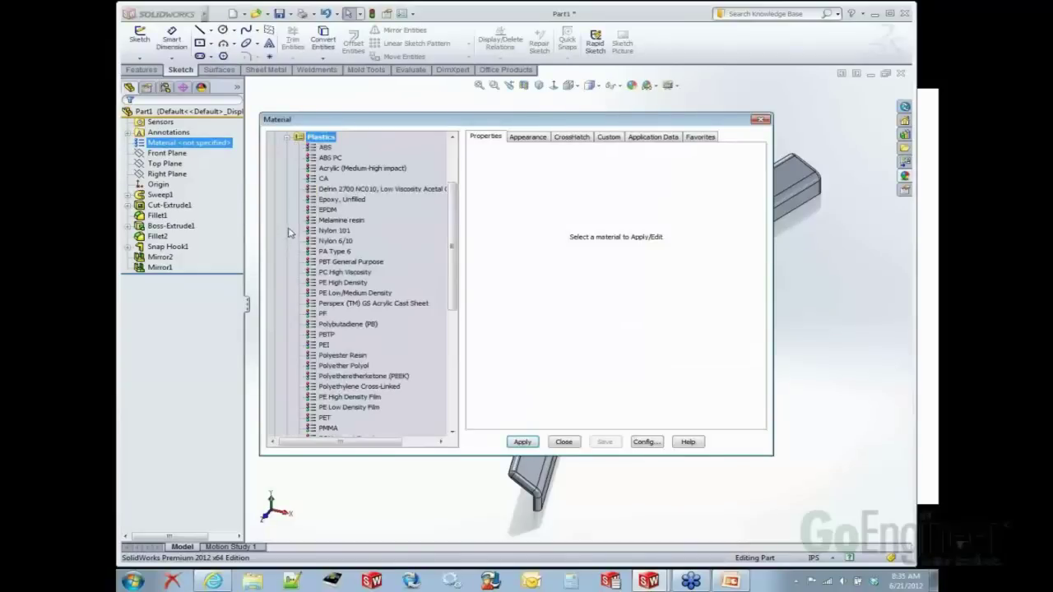
drag(456, 214, 454, 223)
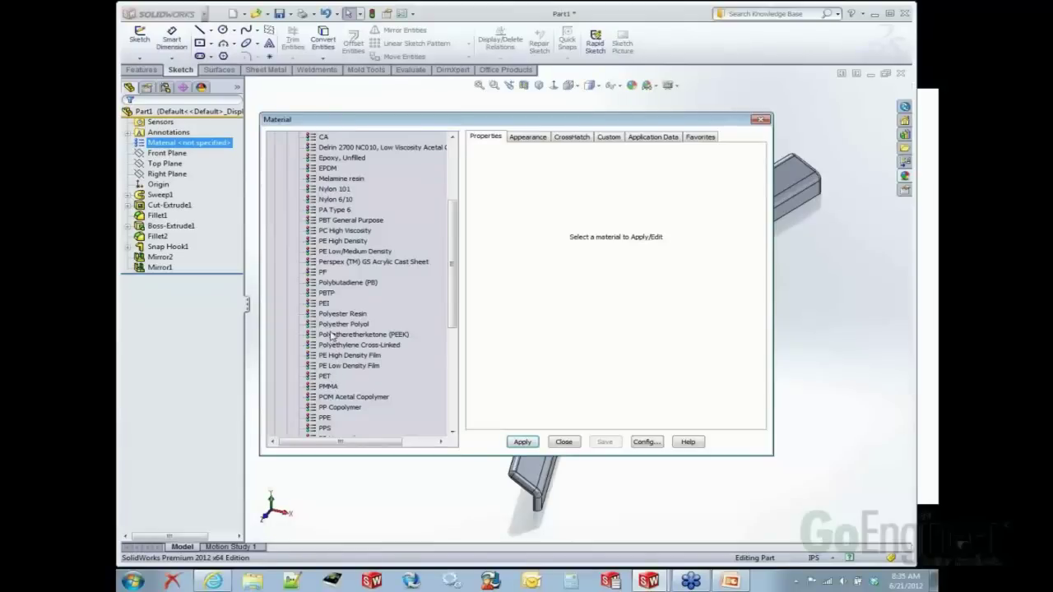
mouse_move(337, 339)
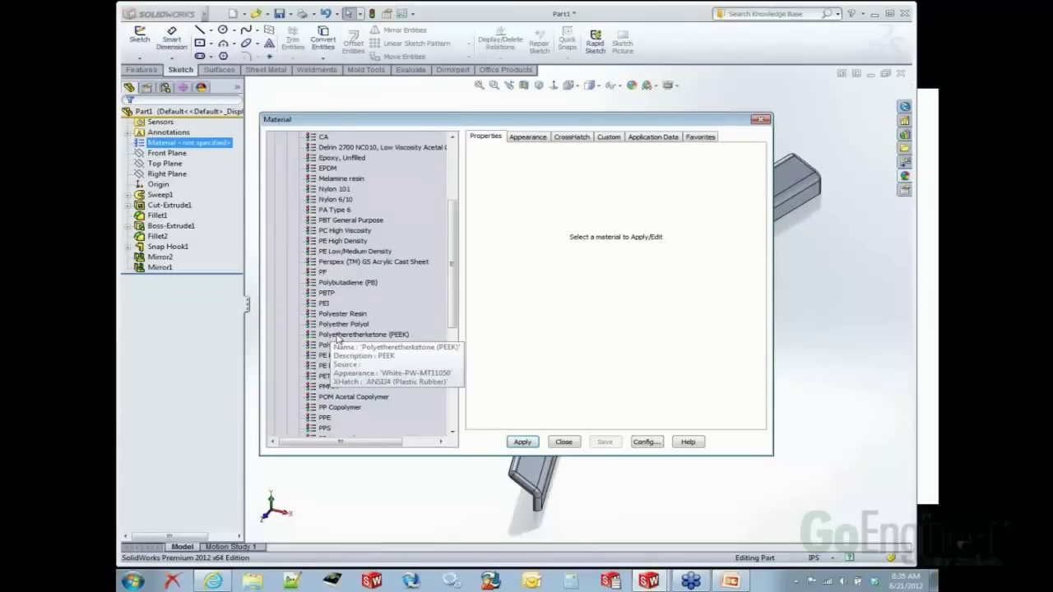
click(323, 304)
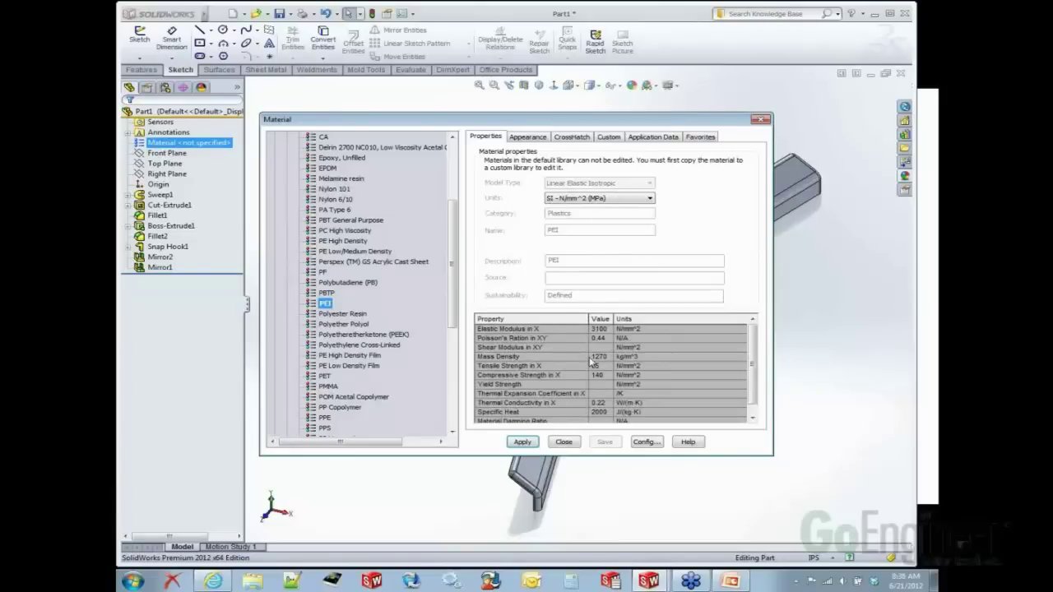
Step: Review the appearance, crosshatch and physical properties of the PEI plastic
click(527, 138)
click(569, 137)
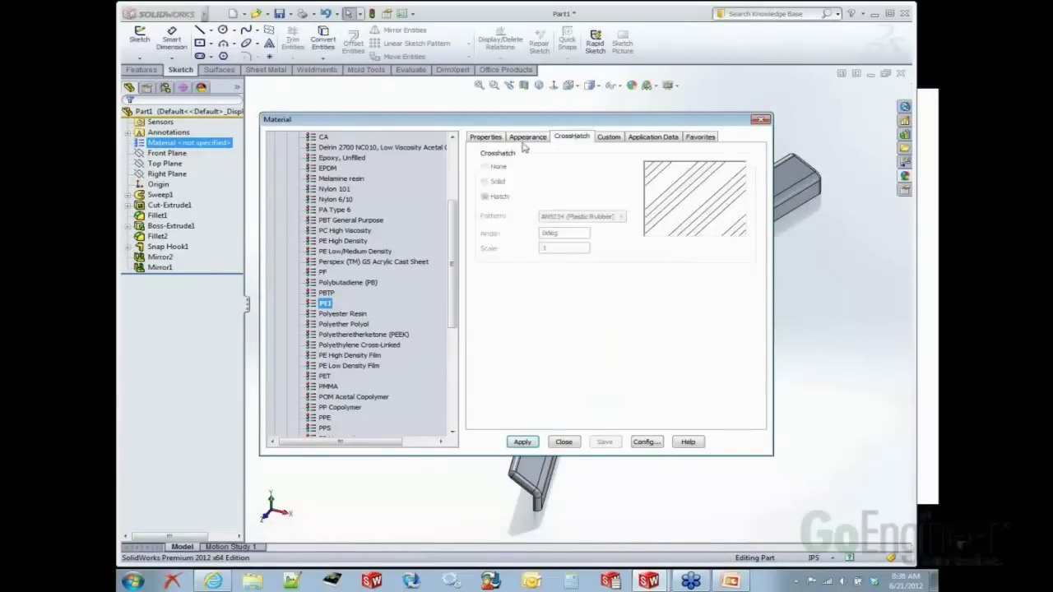
click(486, 137)
mouse_move(455, 250)
mouse_down()
mouse_move(454, 193)
mouse_move(451, 246)
mouse_up()
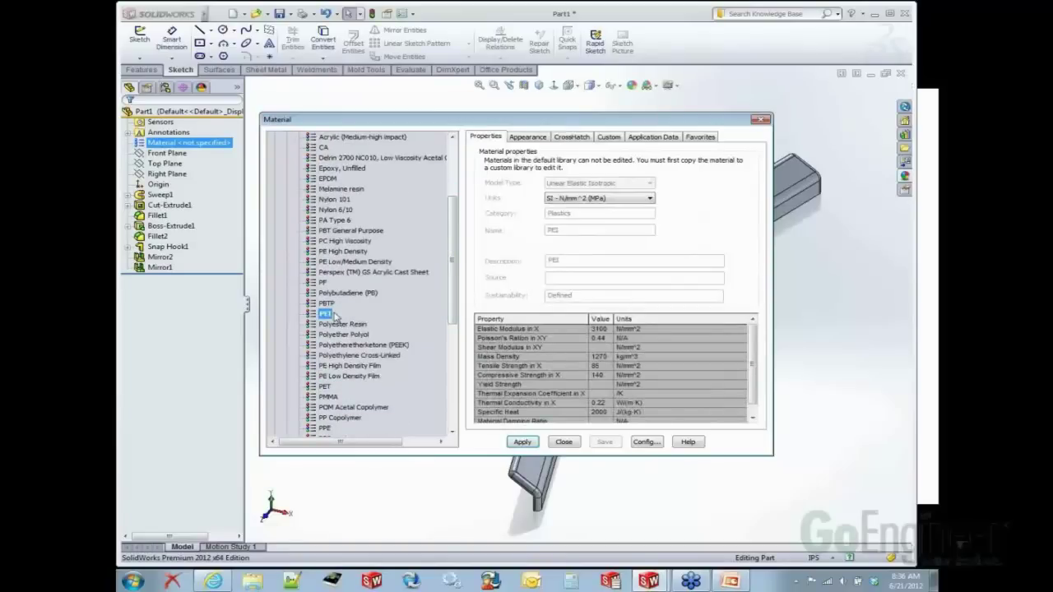
Step: Try to copy the PEI plastic into the Plastic category of the custom materials
mouse_move(325, 316)
right_click(326, 315)
click(359, 339)
drag(451, 211, 450, 319)
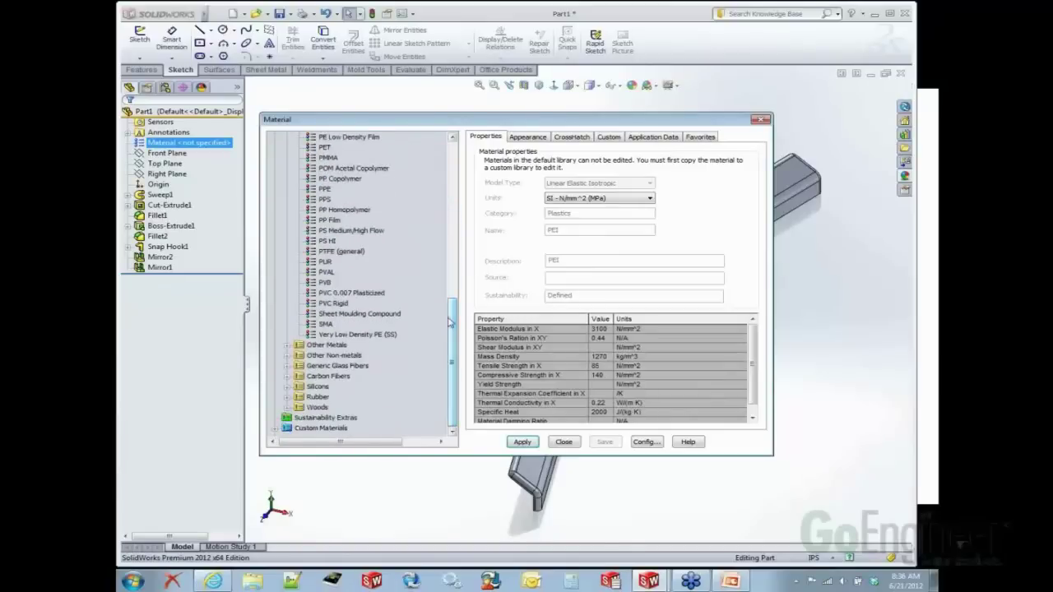
double_click(304, 428)
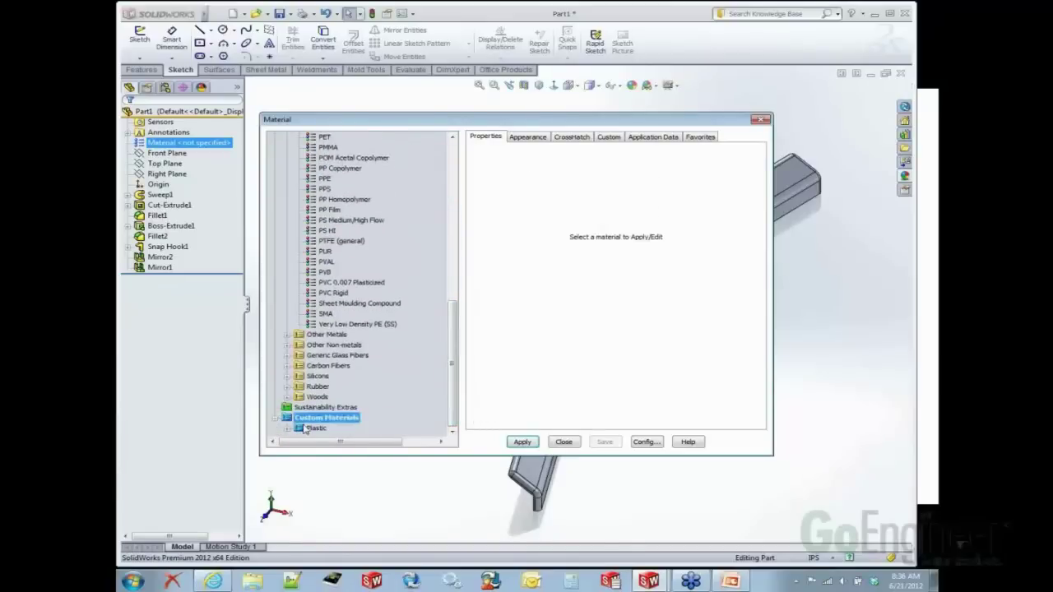
right_click(304, 429)
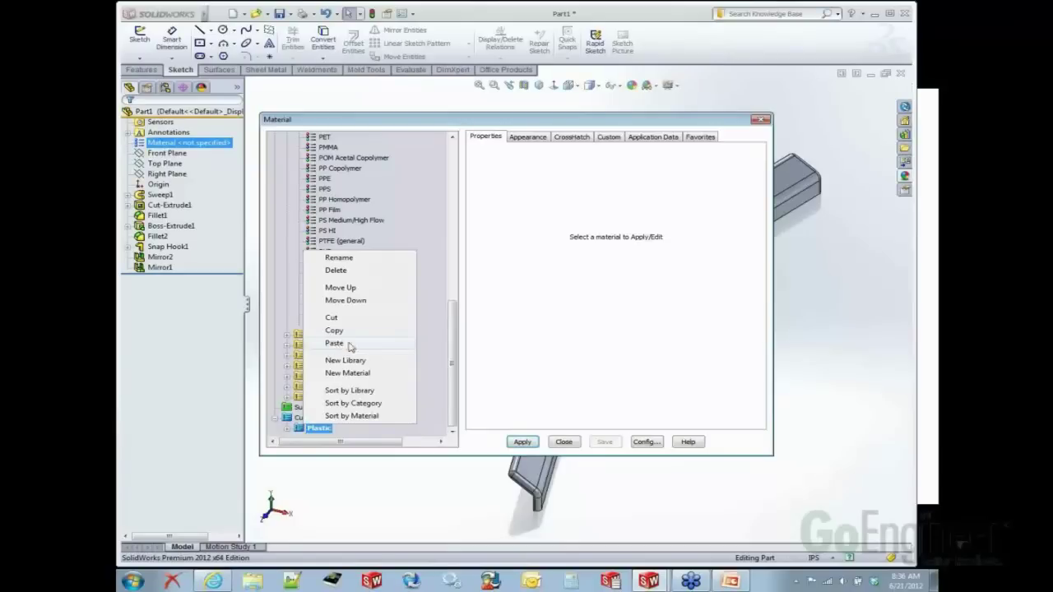
click(415, 345)
Step: Select ABS GoEngineer Green from the custom Plastic category and display its appearance settings
click(287, 428)
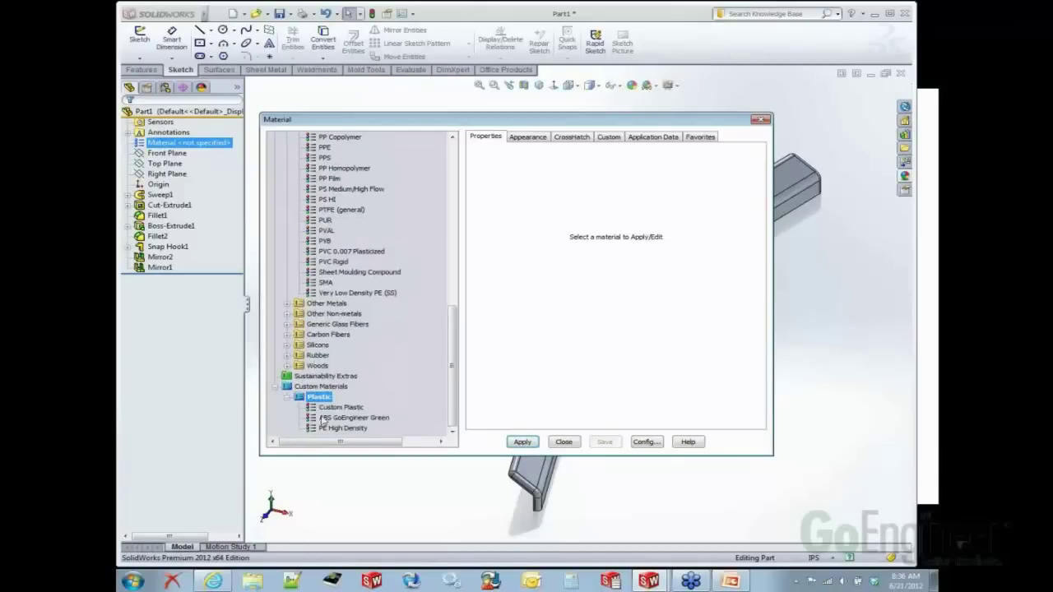
click(346, 417)
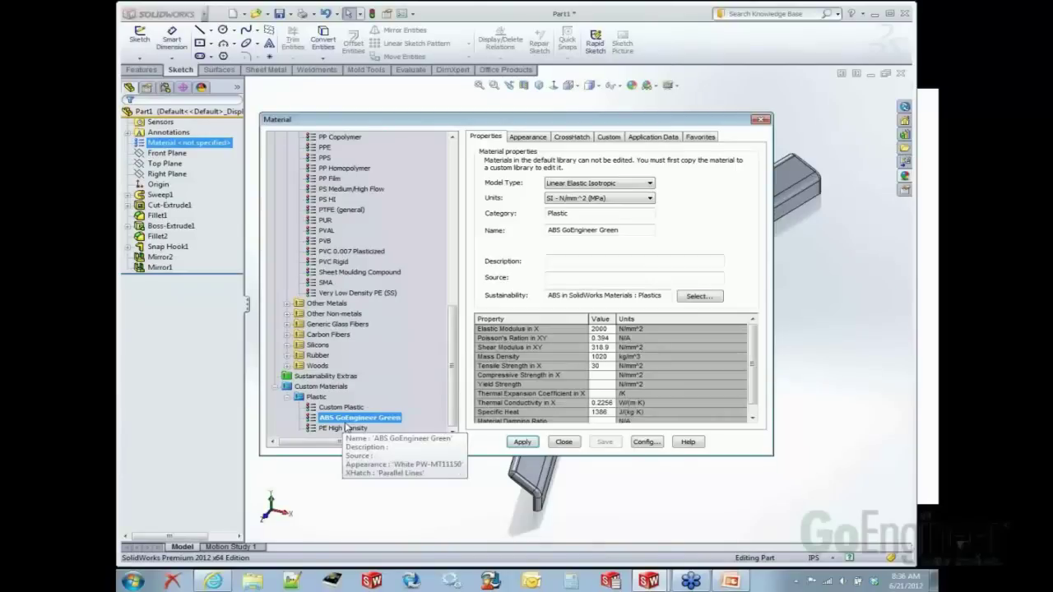
click(540, 138)
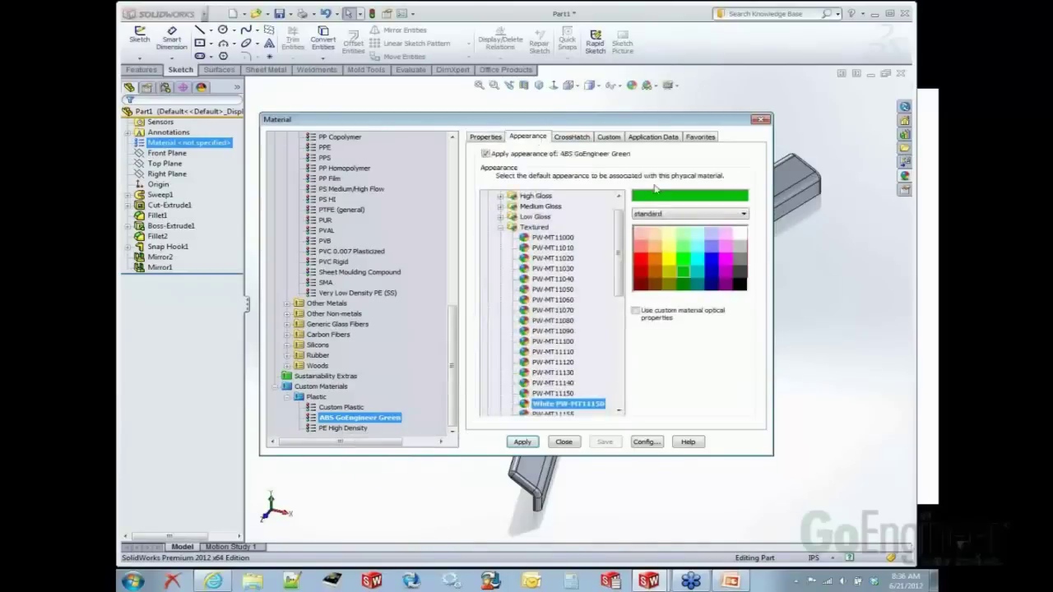
Step: Review the crosshatch and physical properties of ABS GoEngineer Green, and close the material library
click(580, 138)
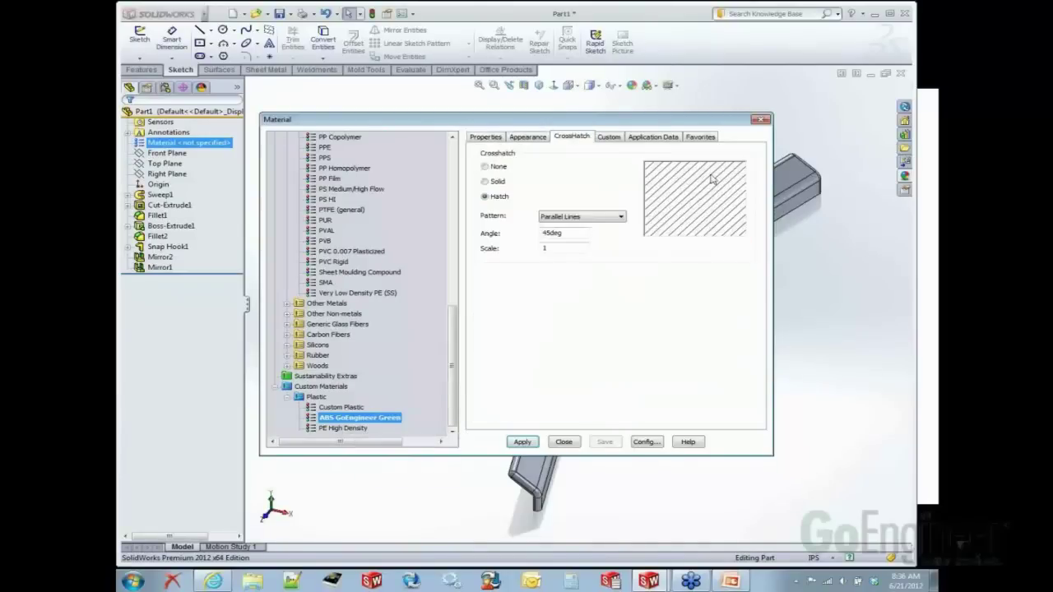
click(493, 137)
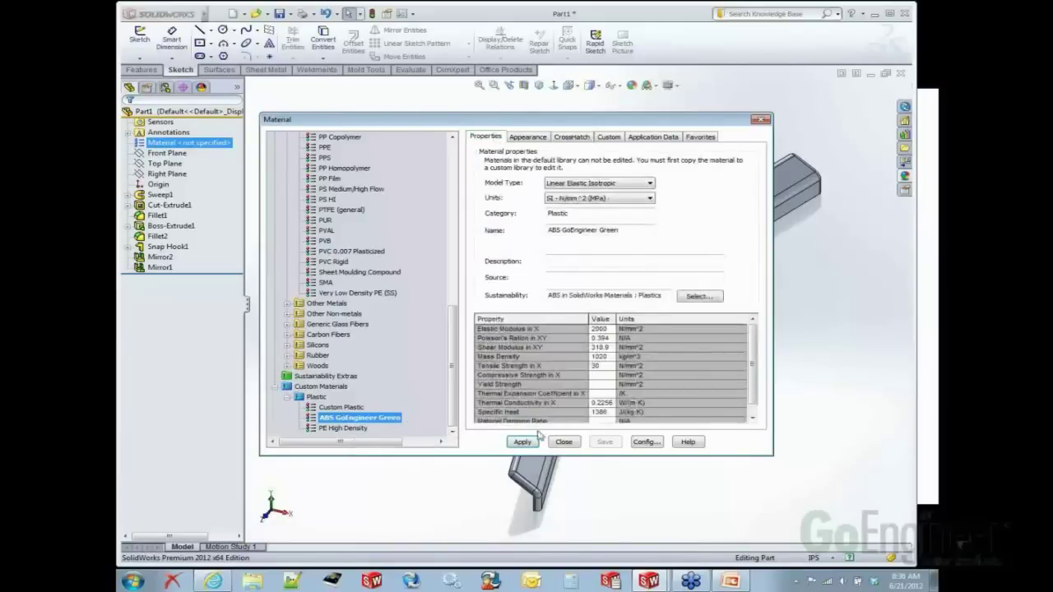
right_click(343, 420)
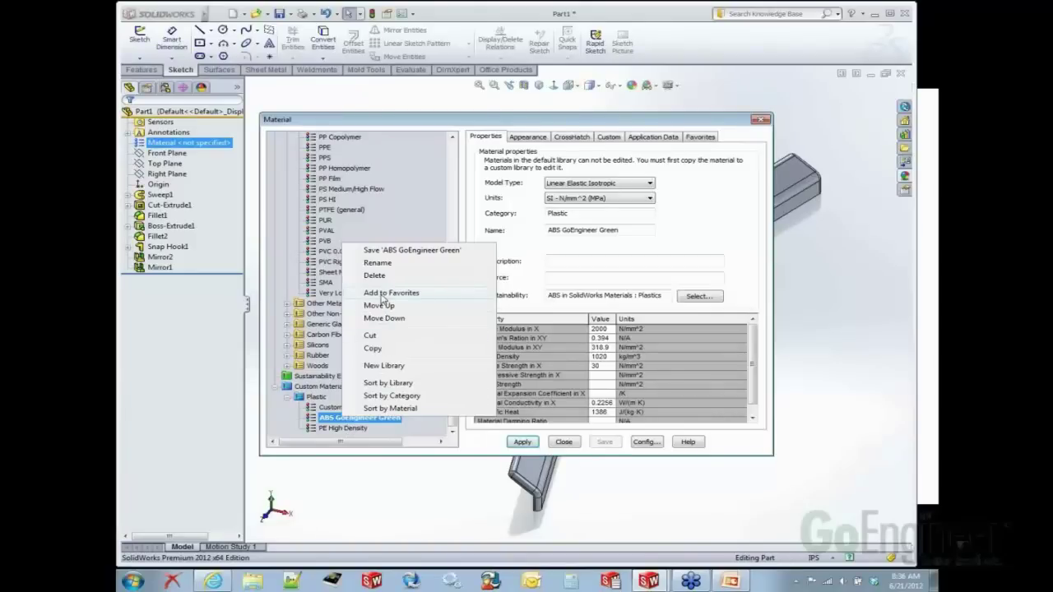
click(562, 442)
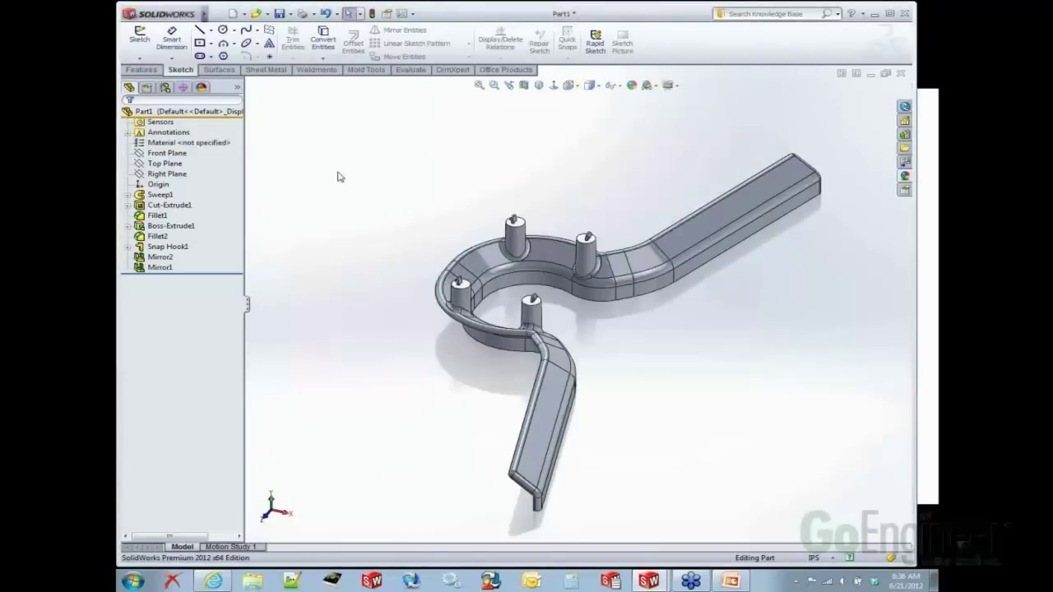
Step: Assign the favorite material ABS GoEngineer Green to the part
right_click(212, 145)
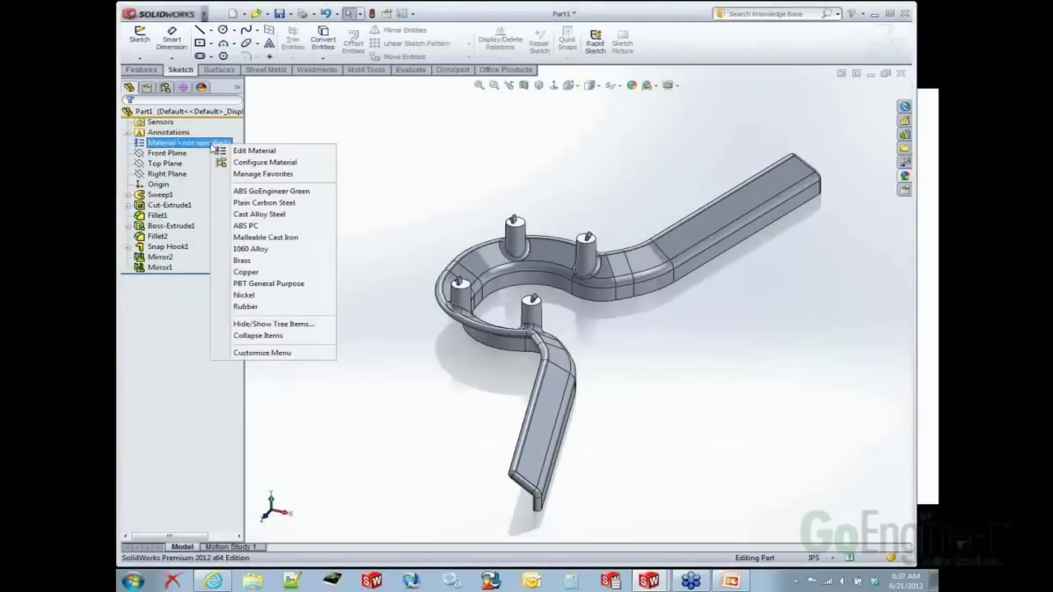
click(284, 190)
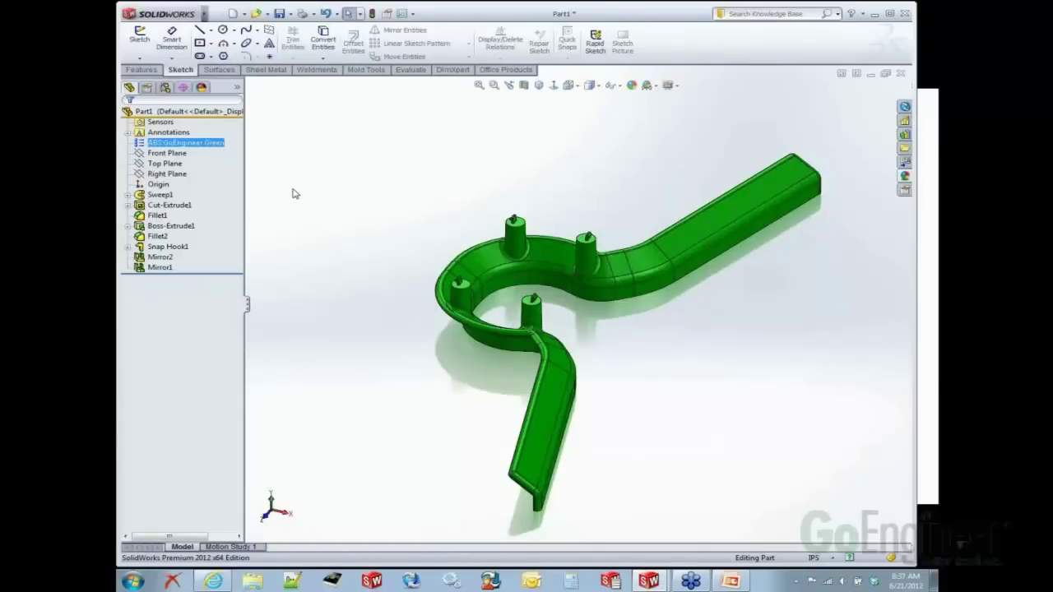
click(360, 188)
Step: Save the part in the Project 0002 folder as ball trap.SLDPRT, replacing the existing file
click(280, 13)
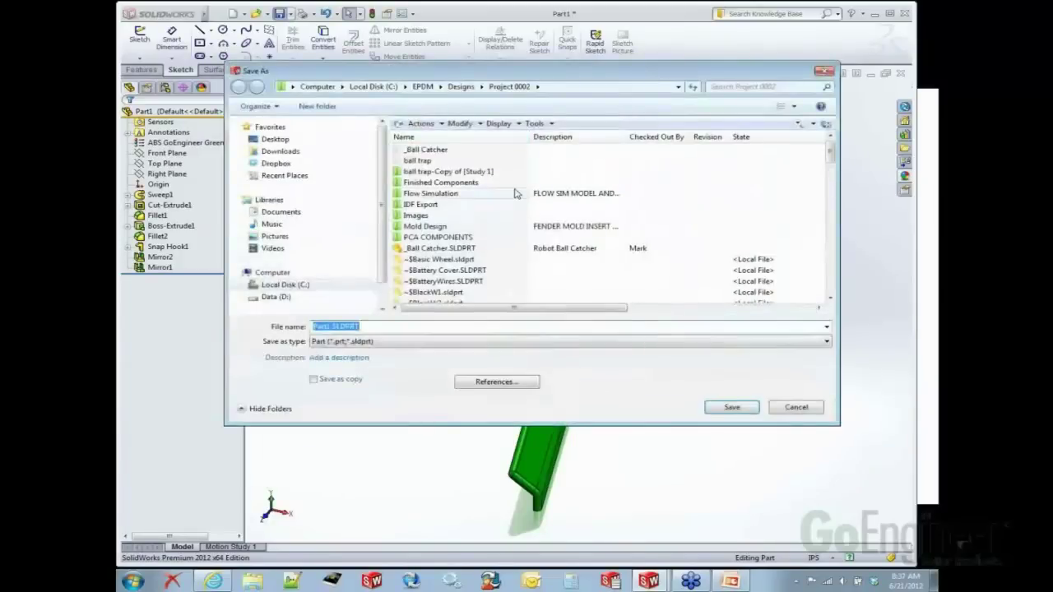
drag(829, 153, 830, 219)
click(428, 183)
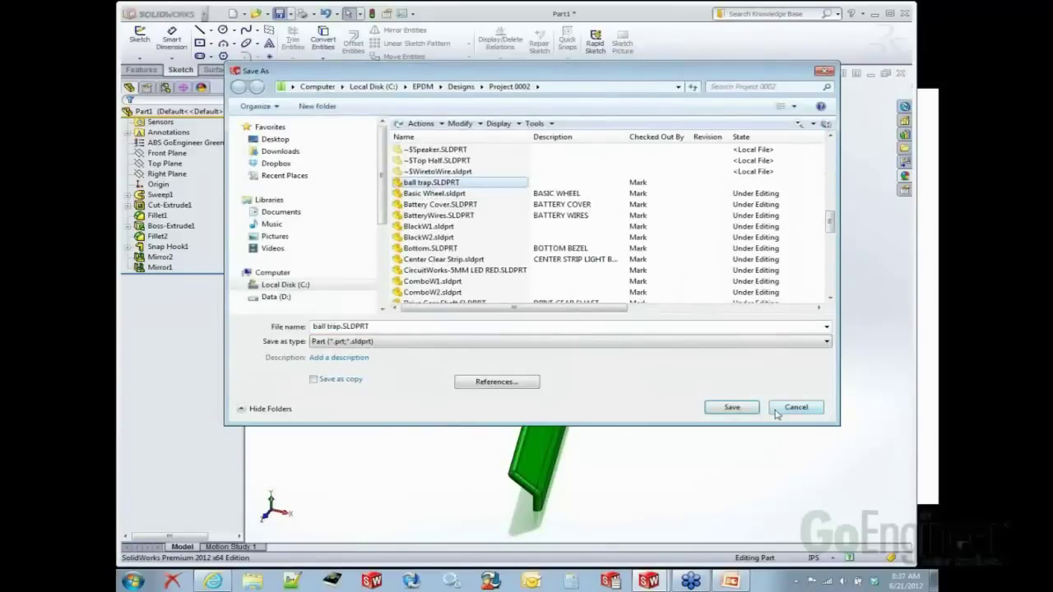
click(732, 408)
click(564, 297)
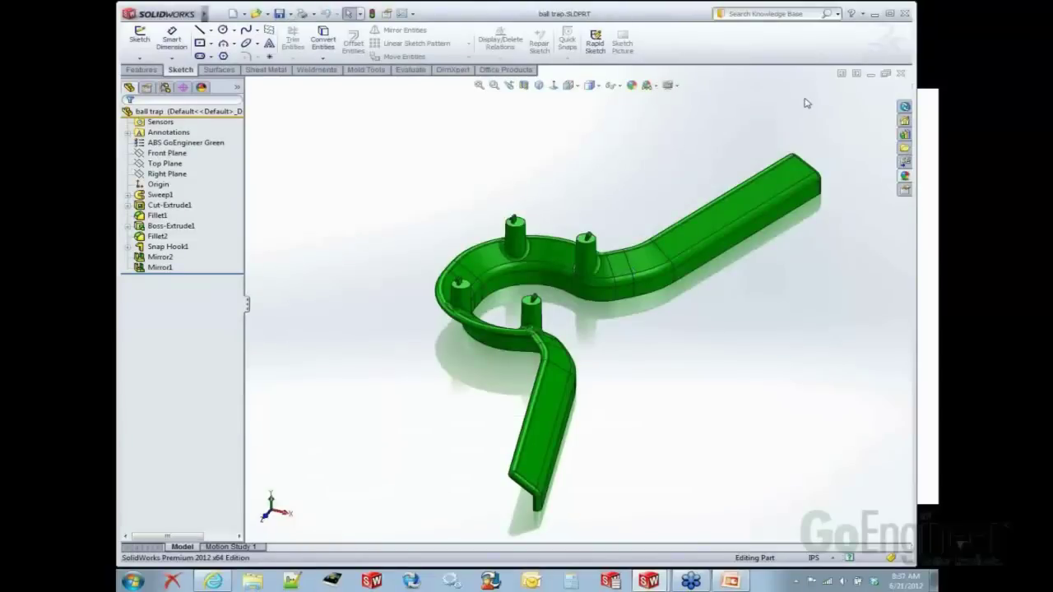
Step: Show the robot assembly beside the part and insert the ball trap at the battery cover's round recess by a post's top edge
click(858, 76)
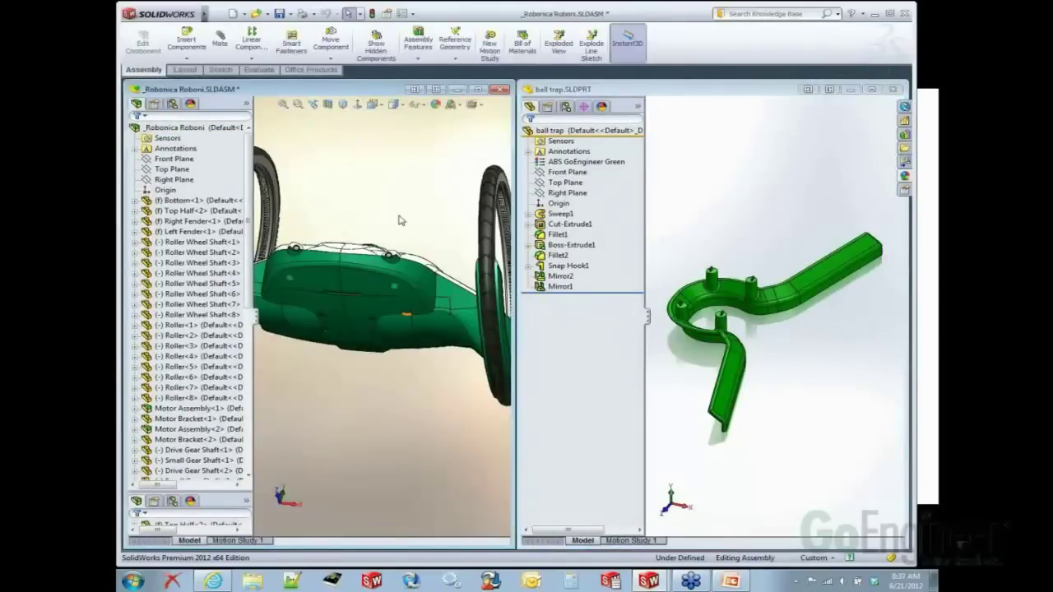
scroll(376, 320, down, 5)
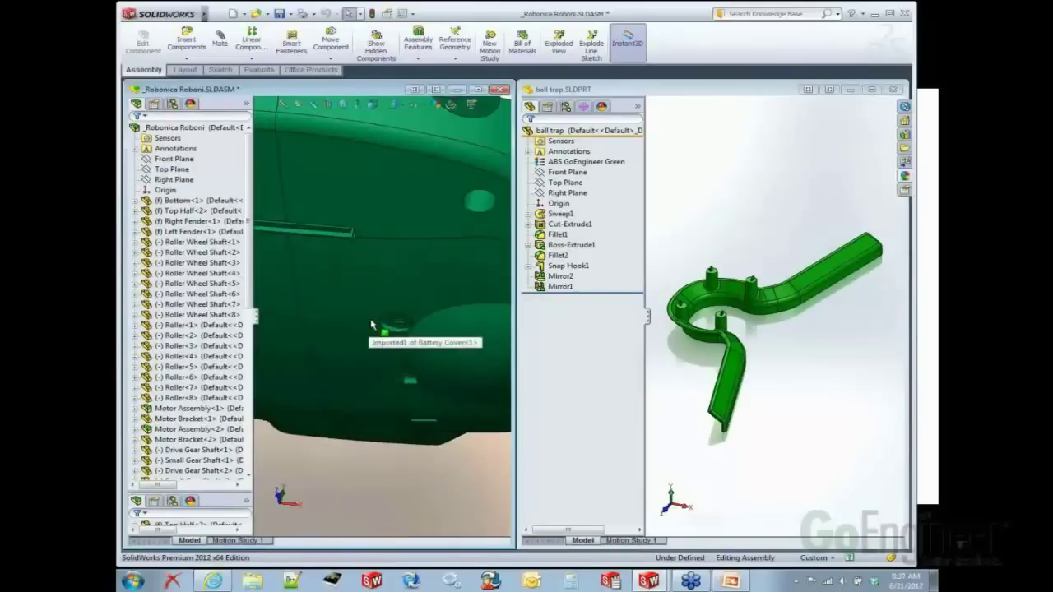
click(765, 219)
scroll(750, 282, down, 5)
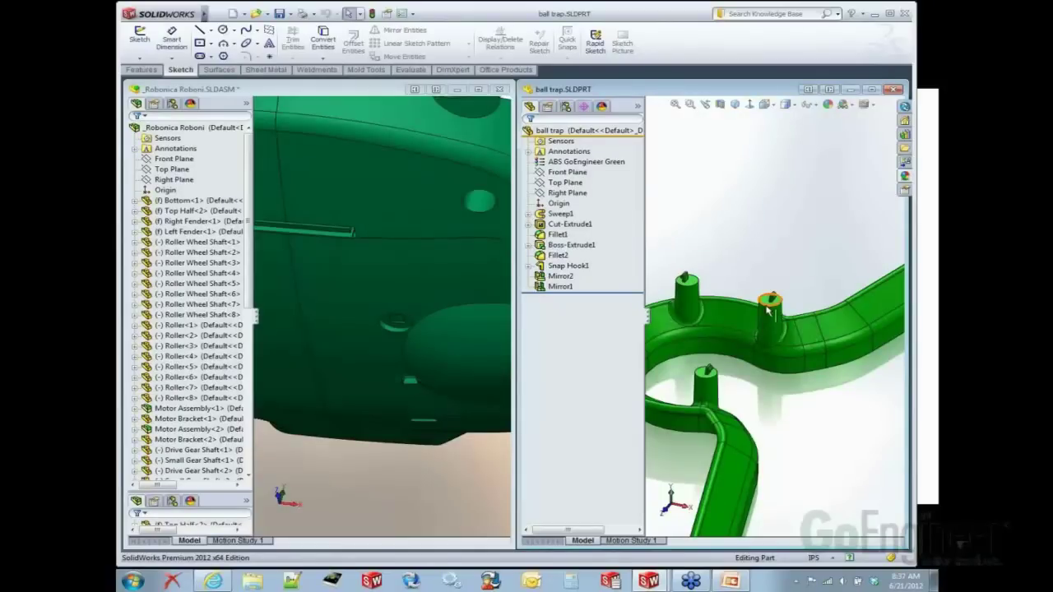
drag(769, 310, 396, 332)
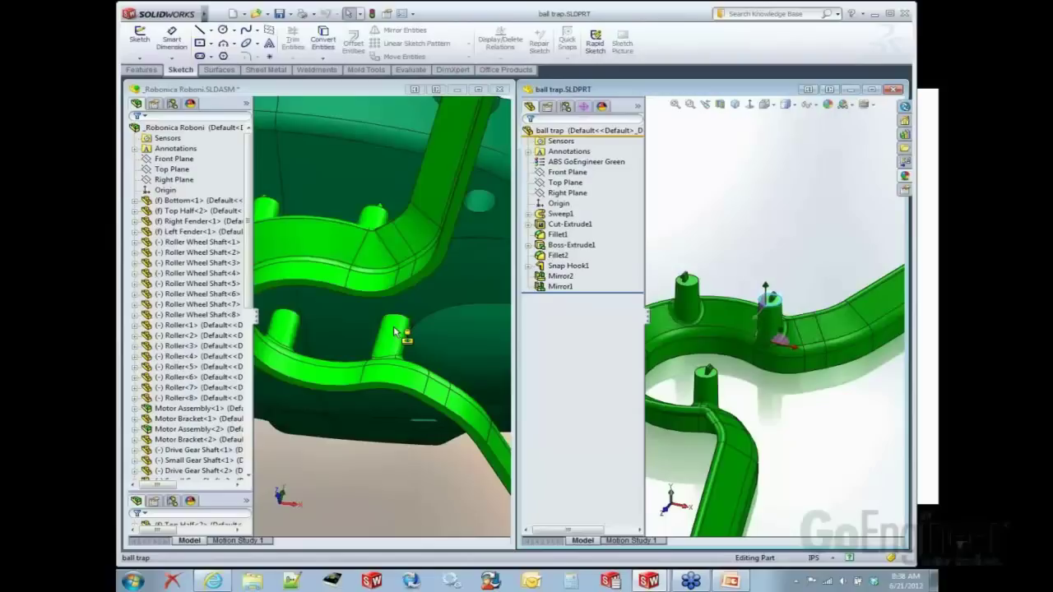
click(394, 329)
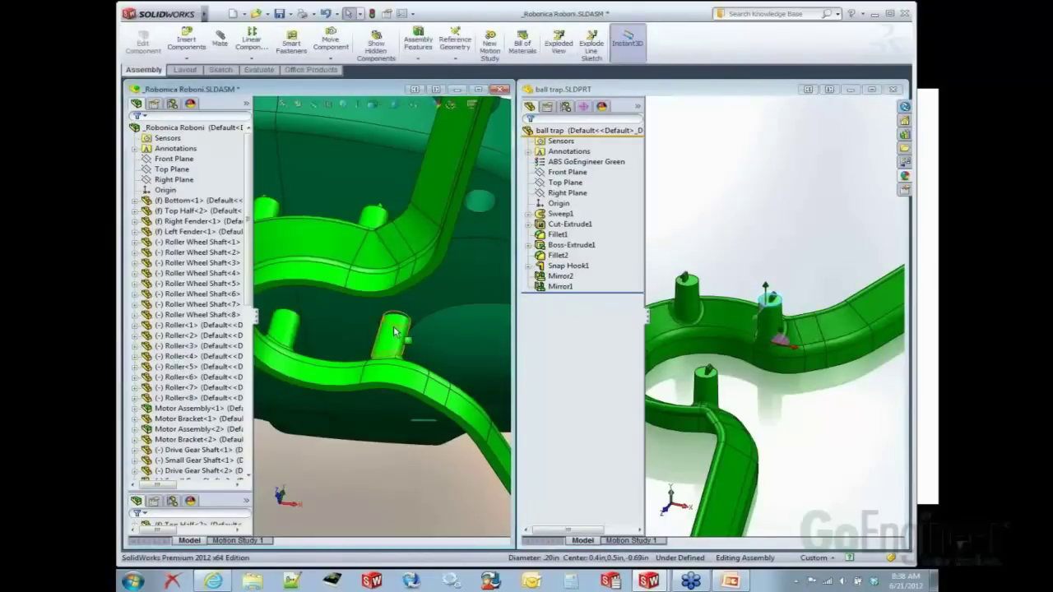
key(Escape)
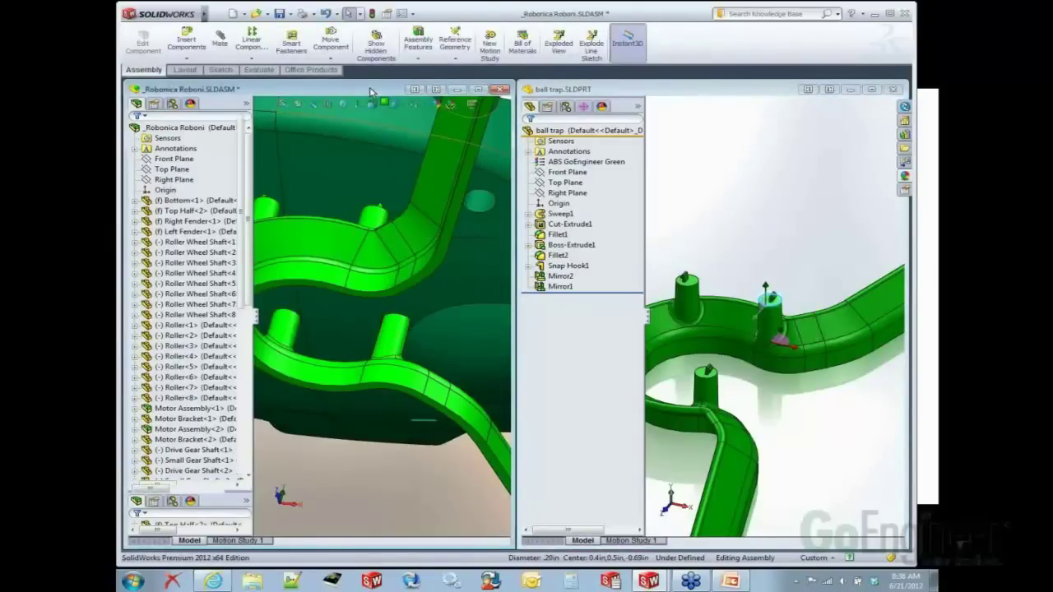
Step: Maximize the robot assembly and move the ball trap so that its post lies near the round recess in the battery cover
double_click(370, 91)
scroll(493, 247, up, 3)
click(492, 253)
drag(491, 253, 436, 382)
key(Escape)
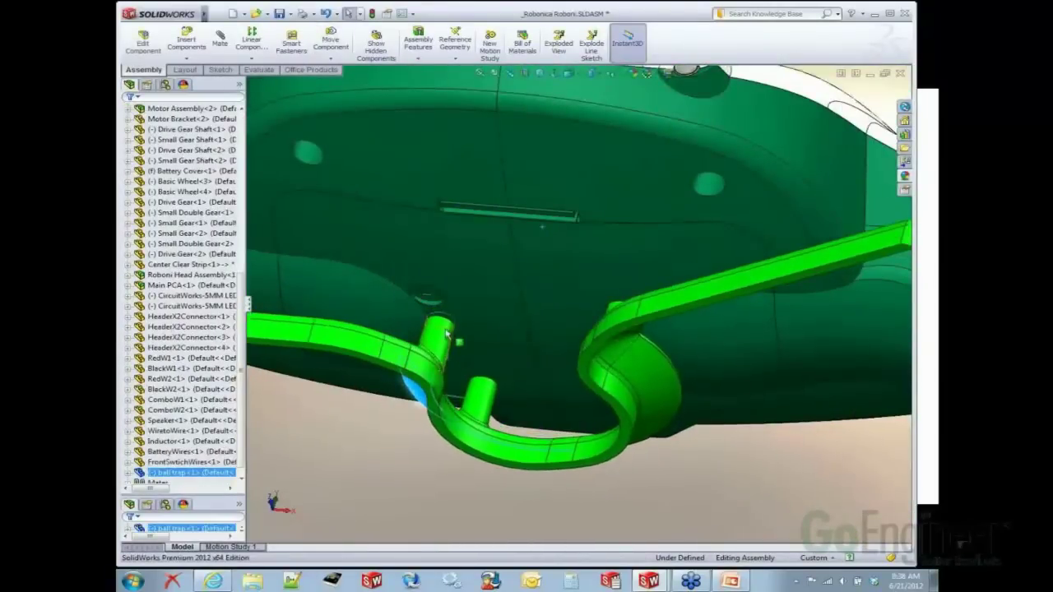
Step: Mate the ball trap's post concentric with the round recess in the battery cover, and show the whole robot
scroll(446, 332, down, 4)
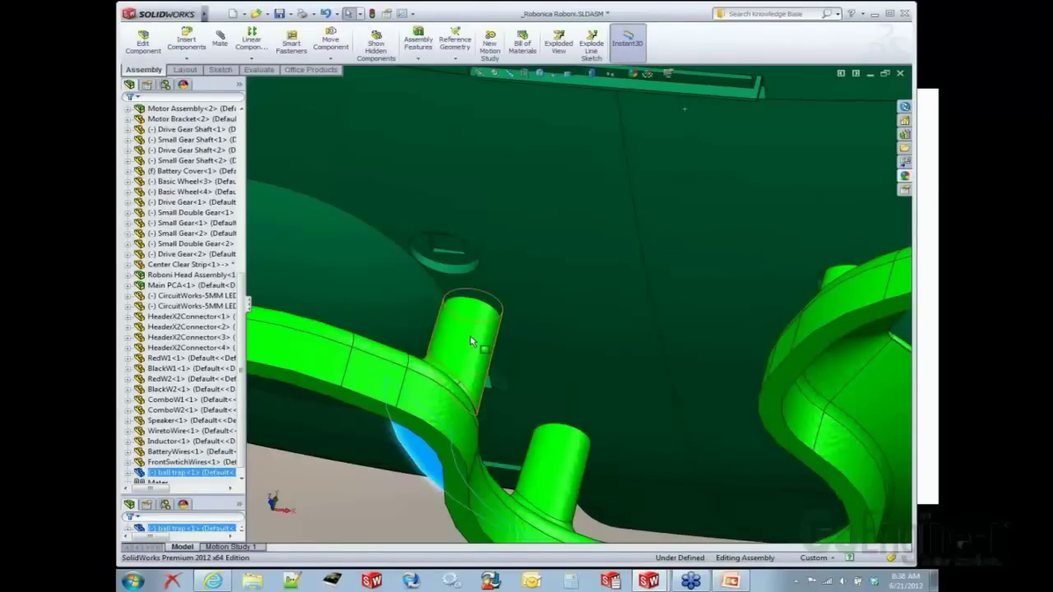
click(470, 341)
drag(471, 340, 470, 321)
middle_drag(470, 321, 458, 276)
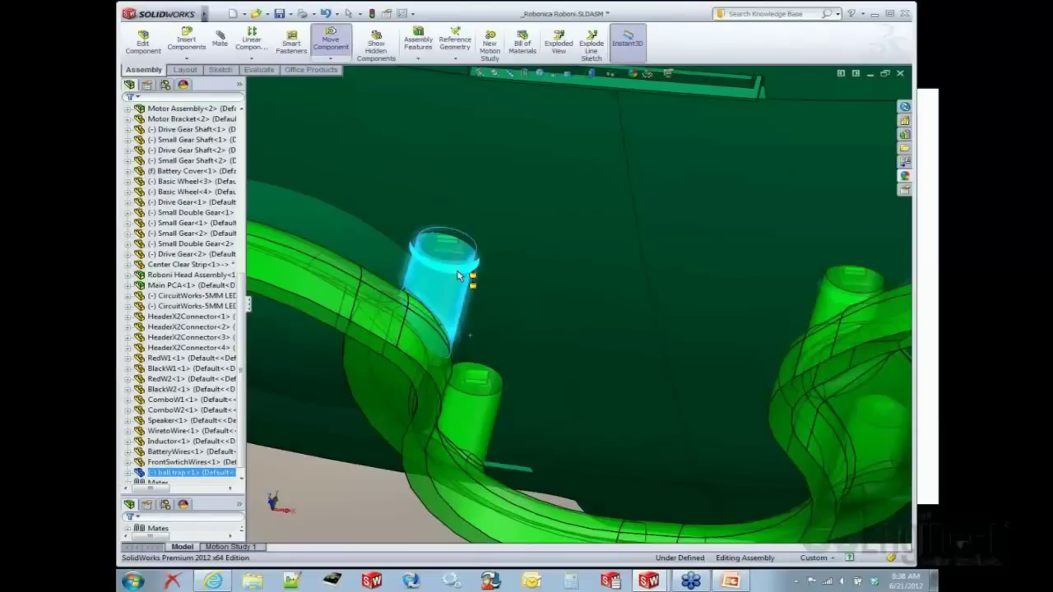
click(459, 276)
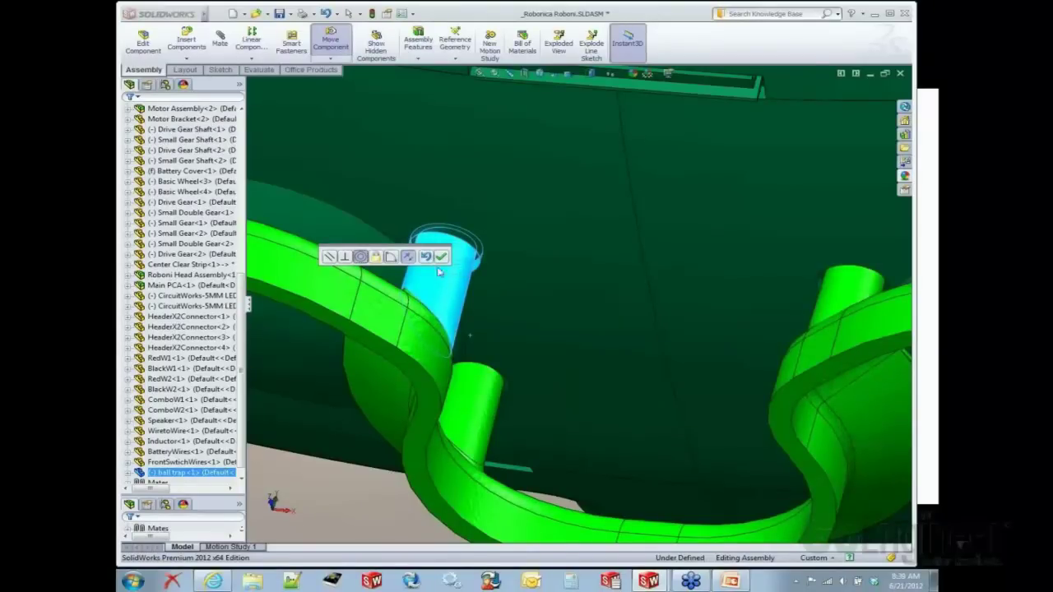
click(345, 258)
scroll(592, 305, up, 10)
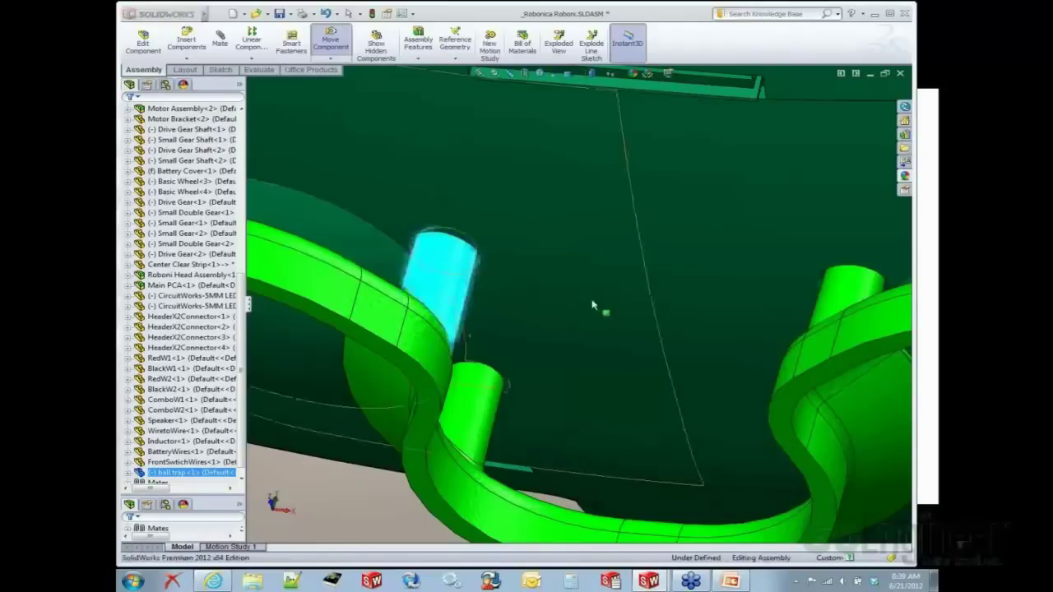
scroll(597, 305, up, 3)
middle_drag(611, 164, 610, 257)
scroll(611, 257, down, 2)
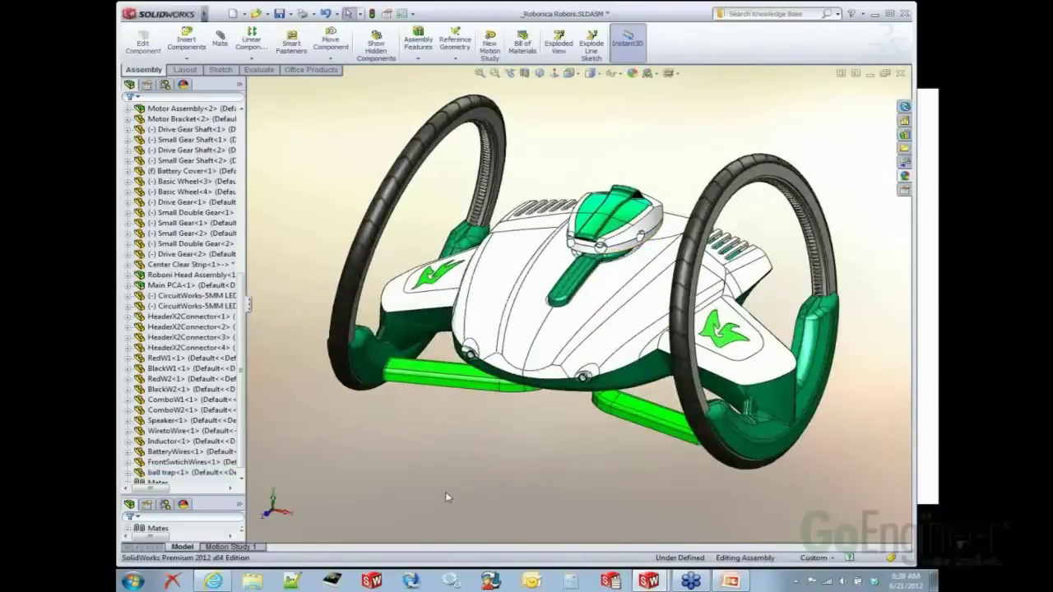
Step: Open the ball trap part from the assembly in its own window
click(434, 391)
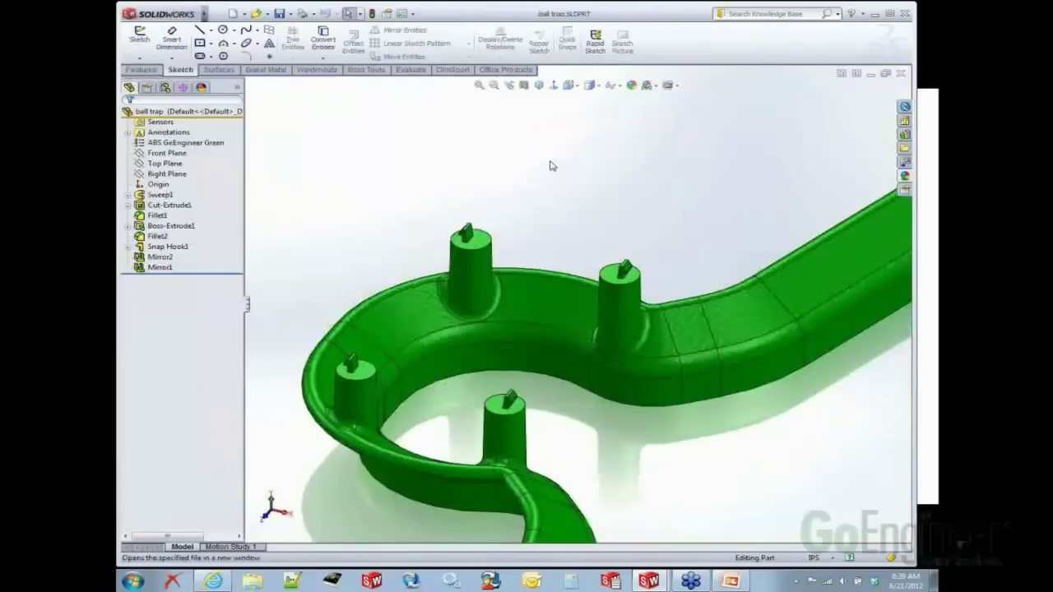
click(414, 14)
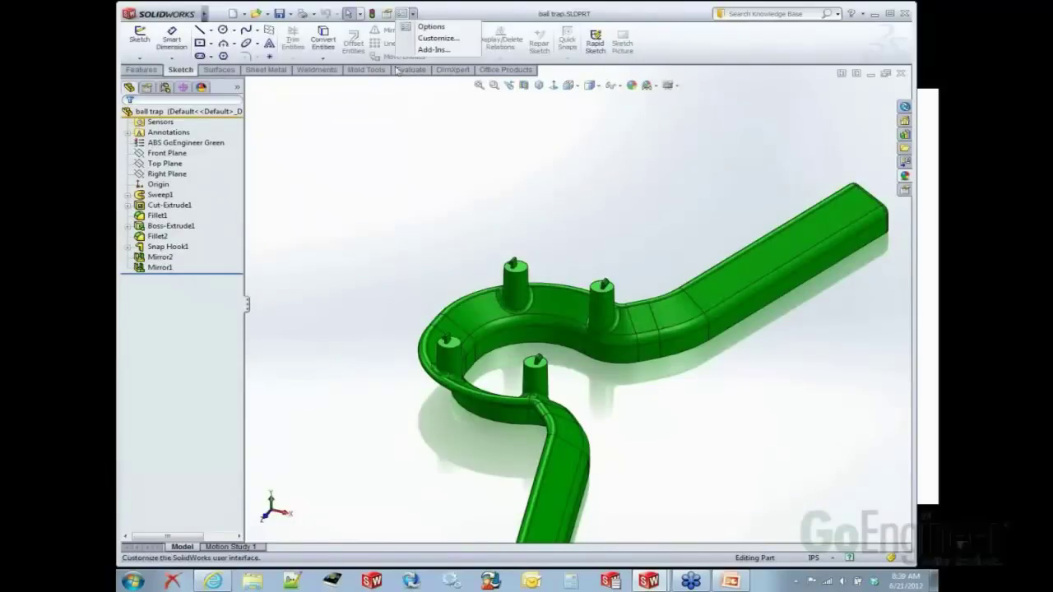
click(369, 106)
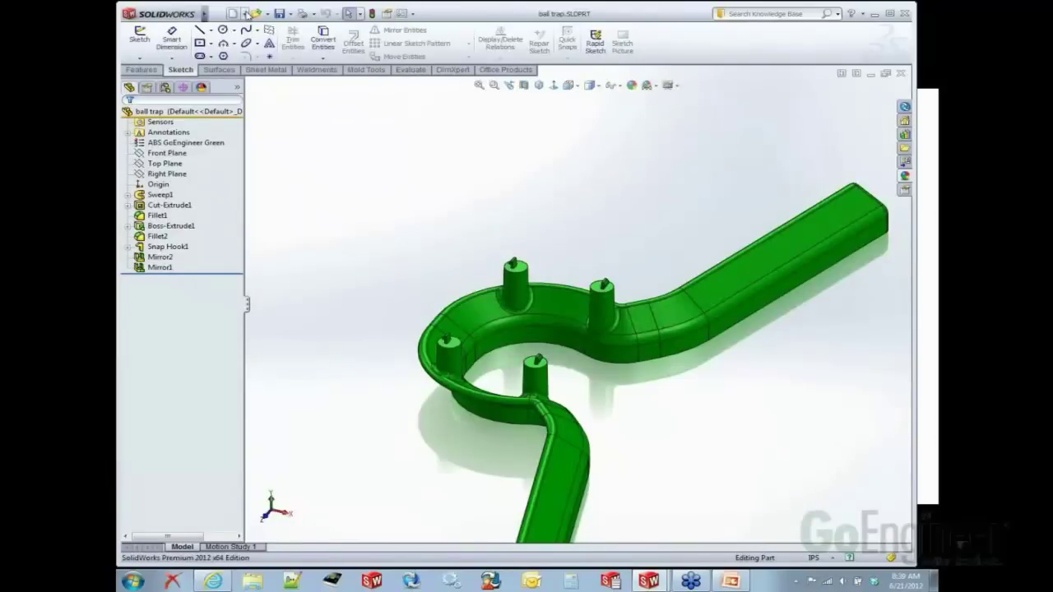
Step: Create a drawing from the ball trap part using the custom template GoE Csize English
click(246, 14)
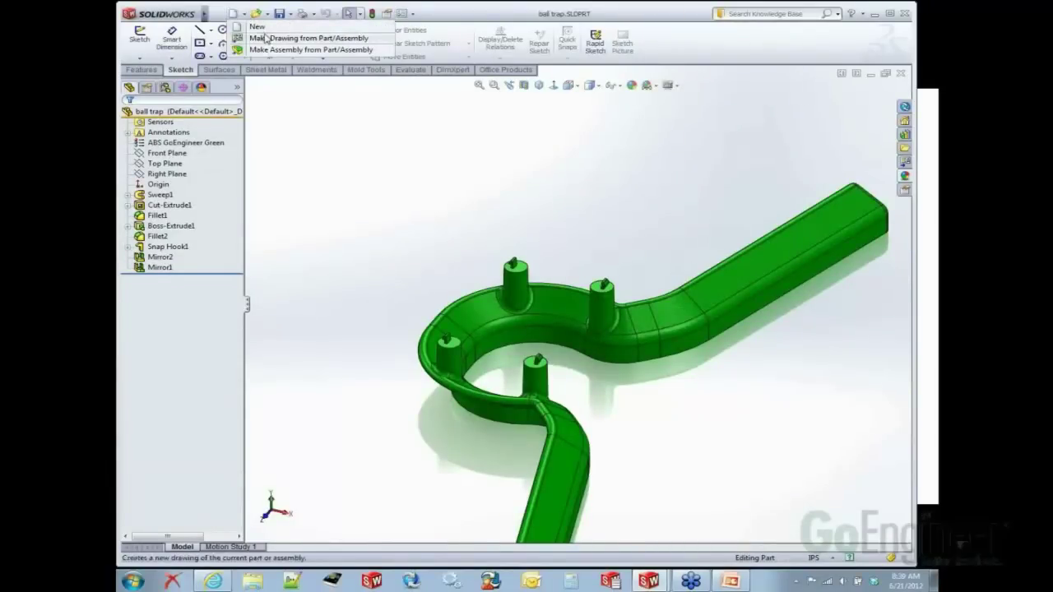
click(265, 38)
click(420, 189)
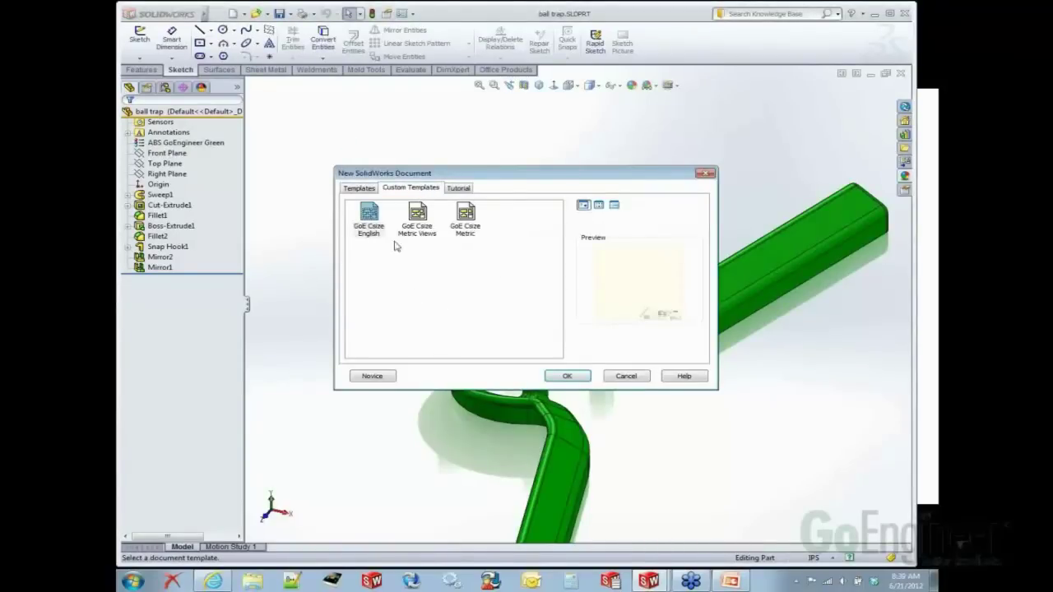
click(370, 217)
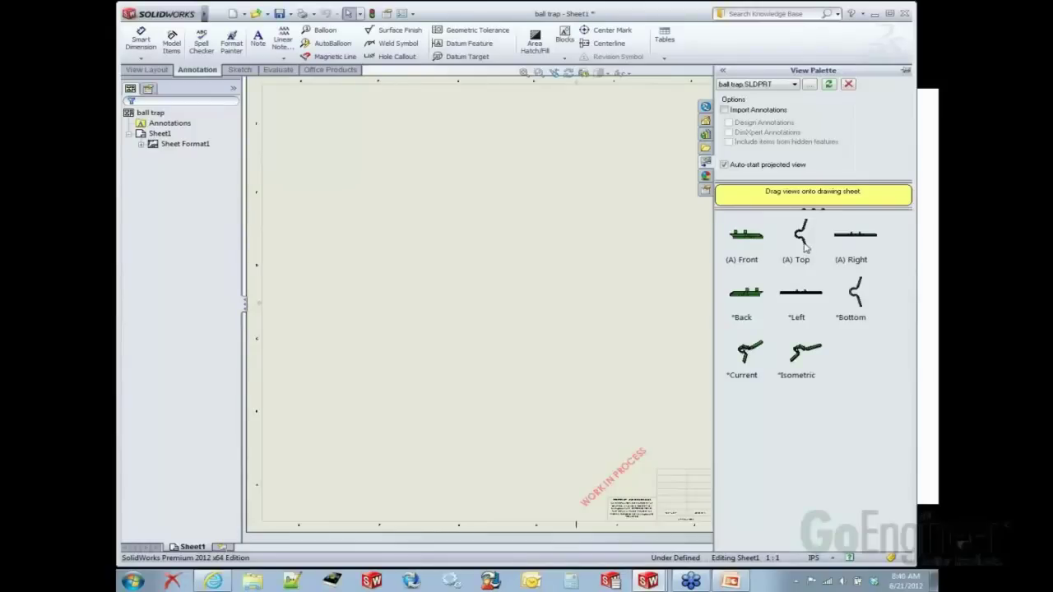
Step: Place the ball trap's top view and a projected isometric view on the sheet, with the isometric view shaded with edges
drag(805, 244, 430, 291)
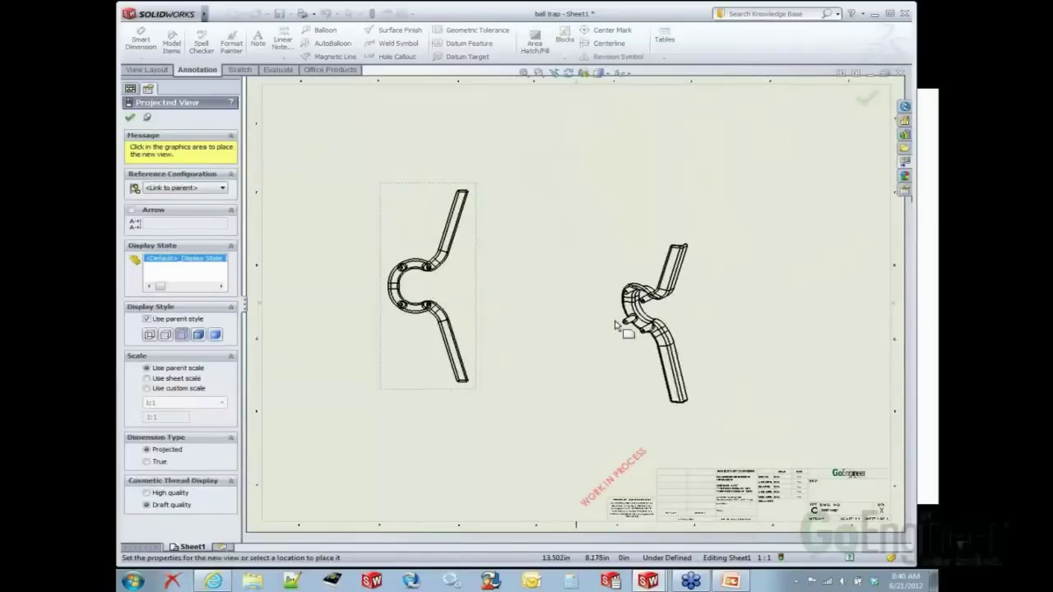
click(765, 345)
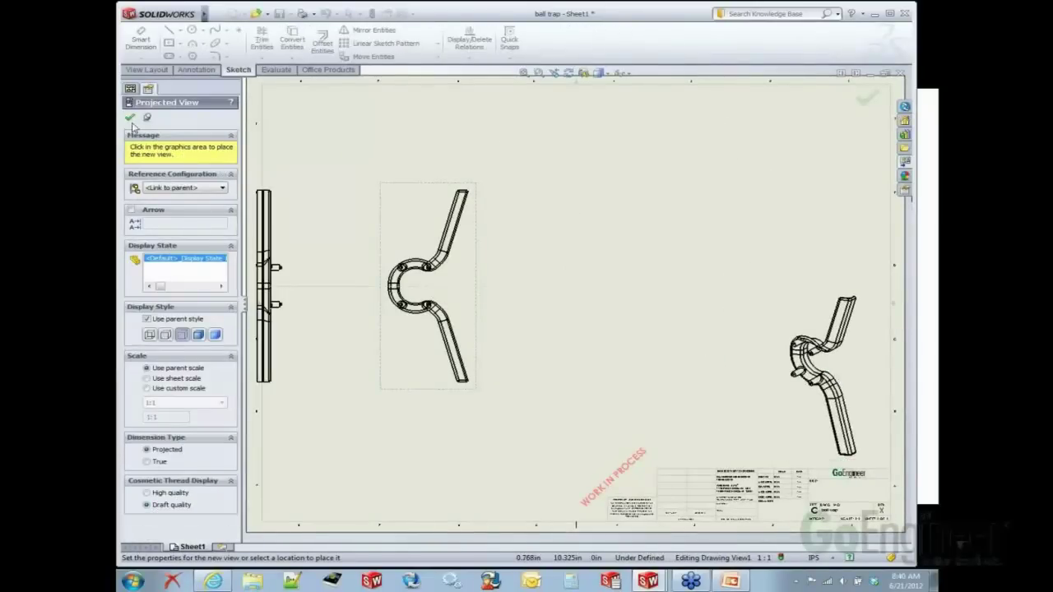
key(Escape)
click(799, 313)
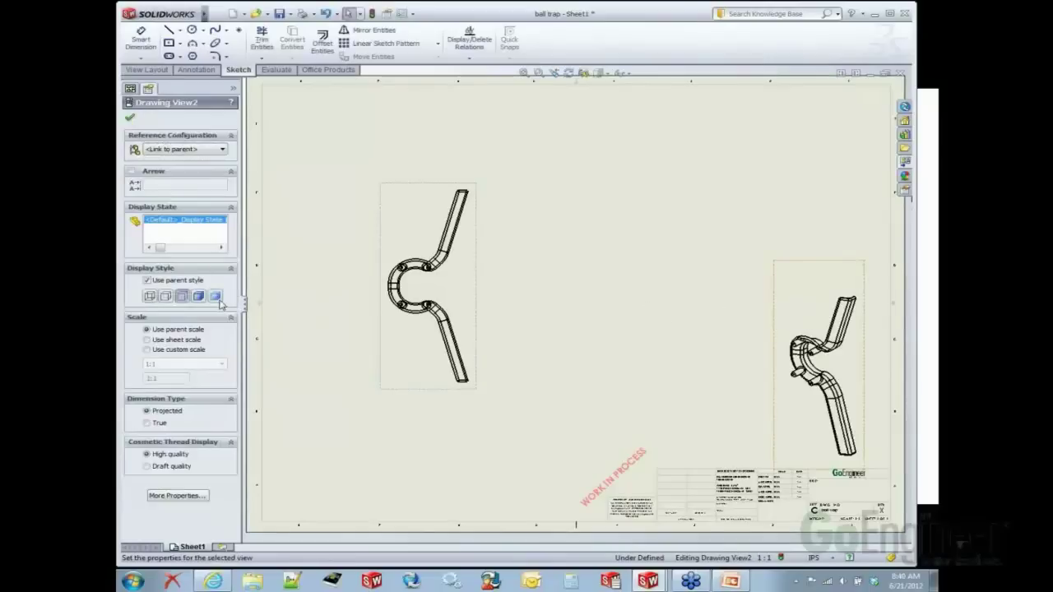
click(202, 298)
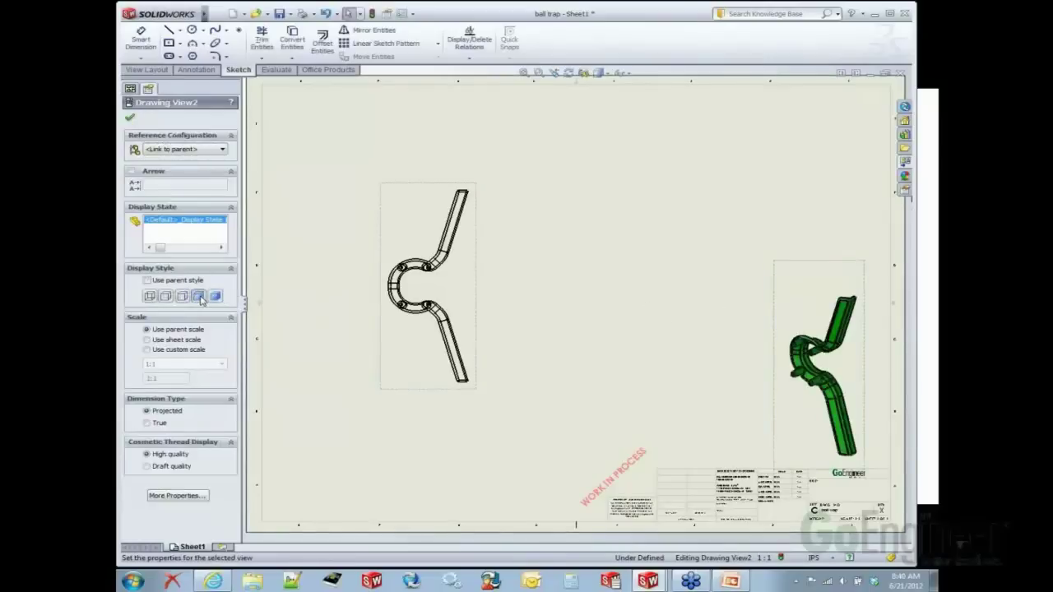
Step: Remove the tangent edges from the drawing's top view
click(448, 287)
right_click(448, 287)
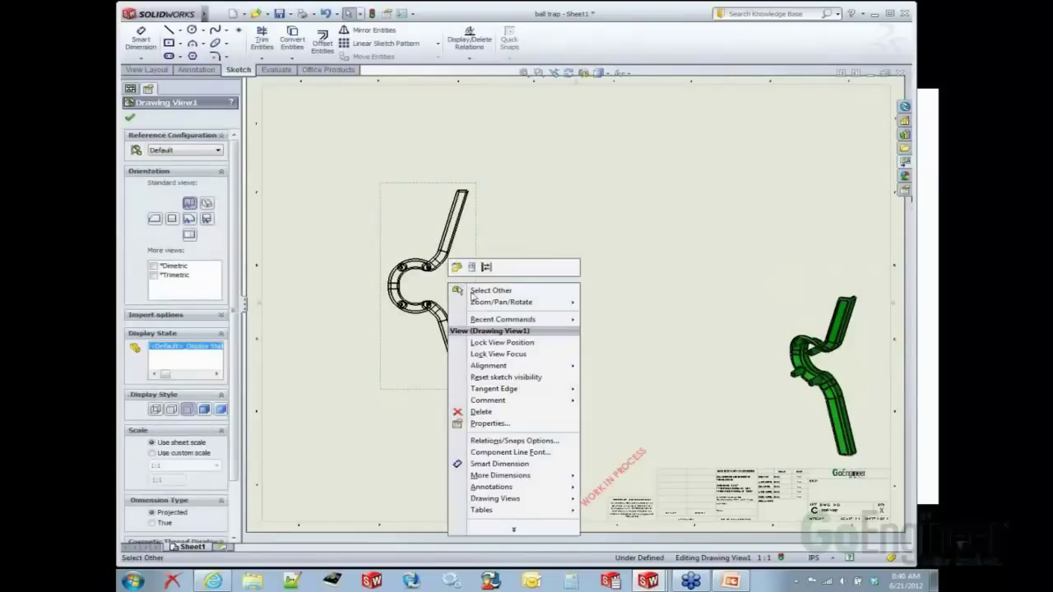
mouse_move(510, 391)
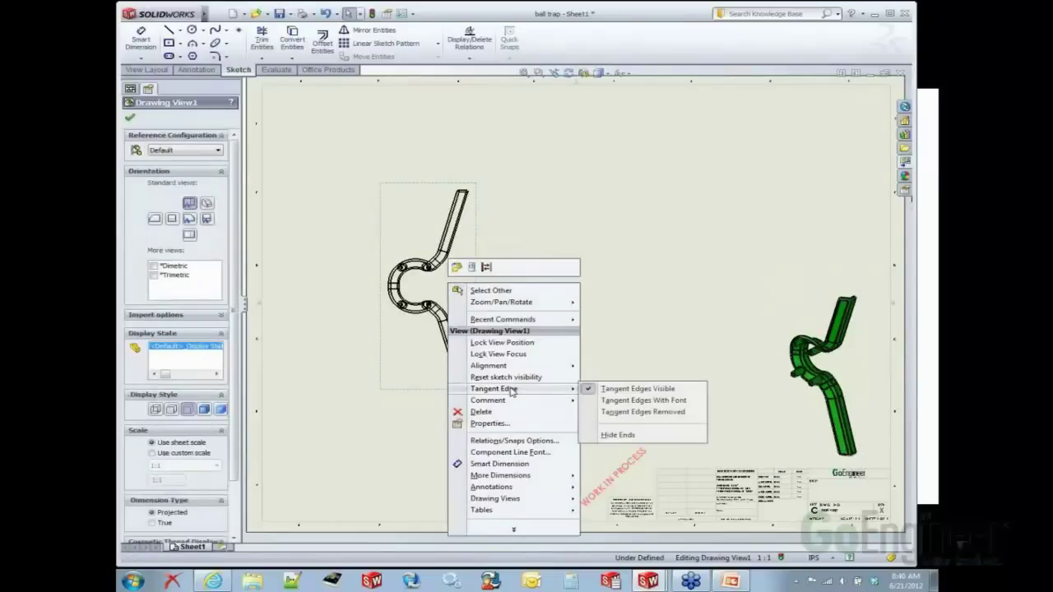
click(637, 411)
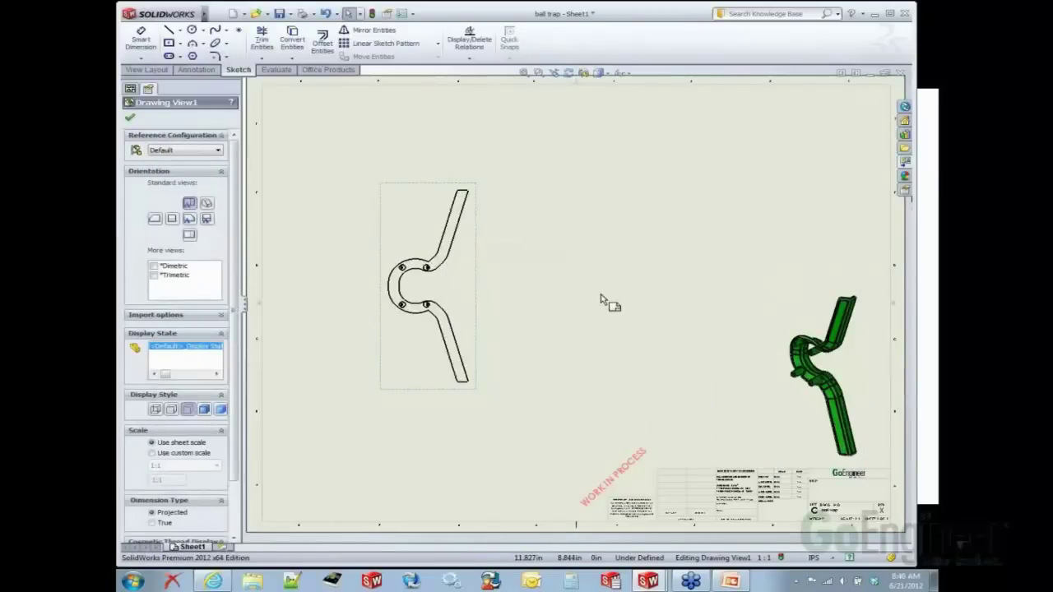
click(549, 283)
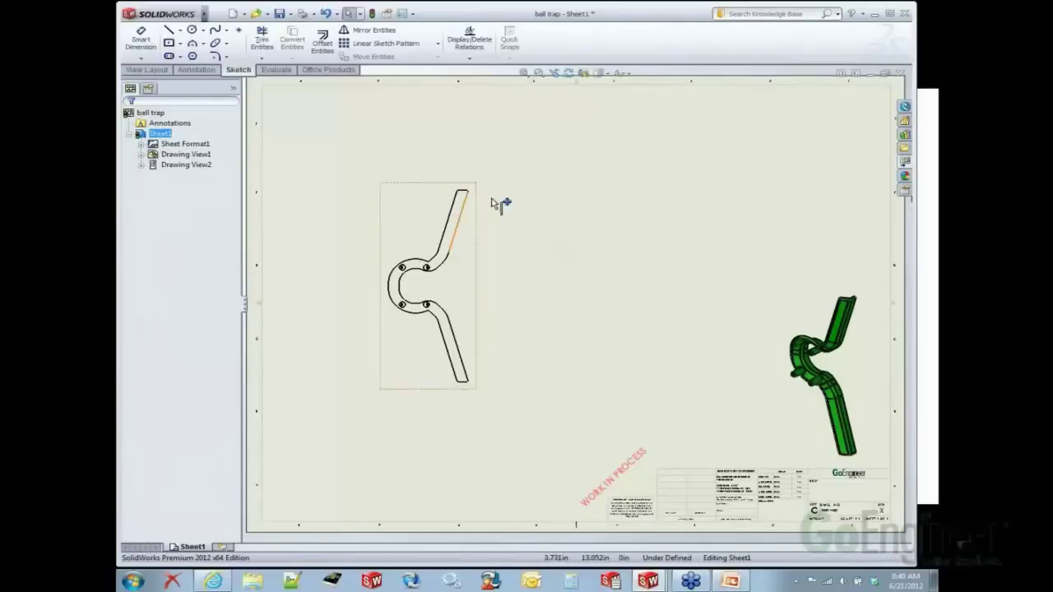
Step: Create section view A-A from a horizontal line through the top view's curved end and place it above the isometric view
click(156, 71)
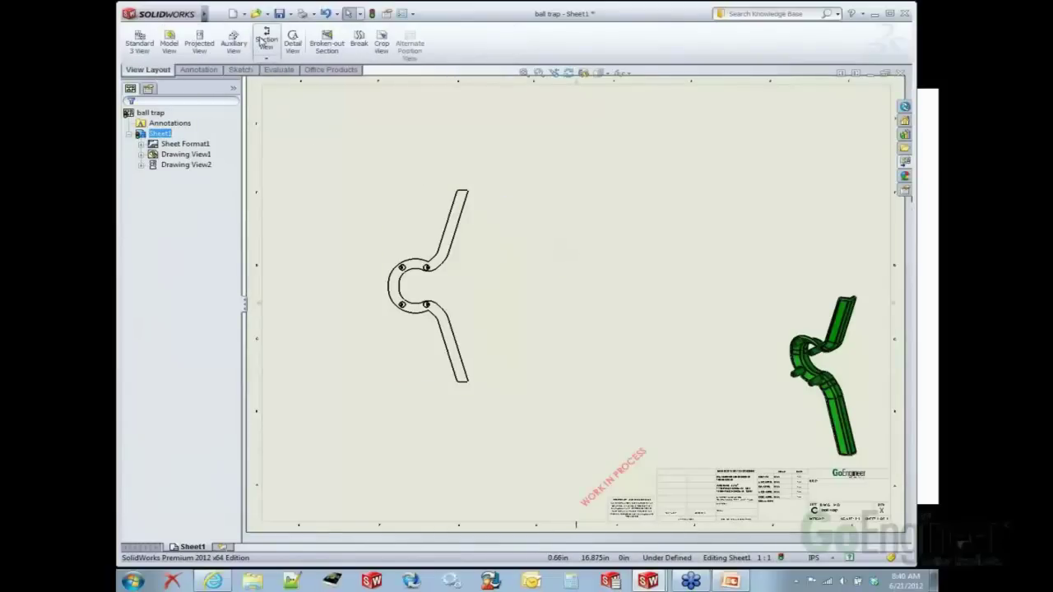
click(263, 41)
scroll(407, 292, up, 3)
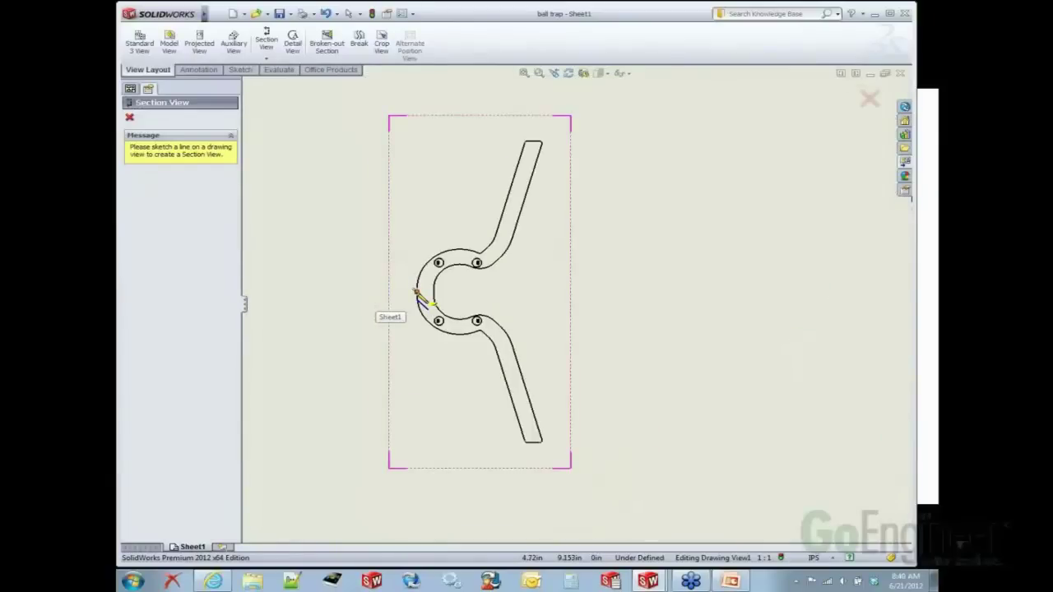
click(393, 293)
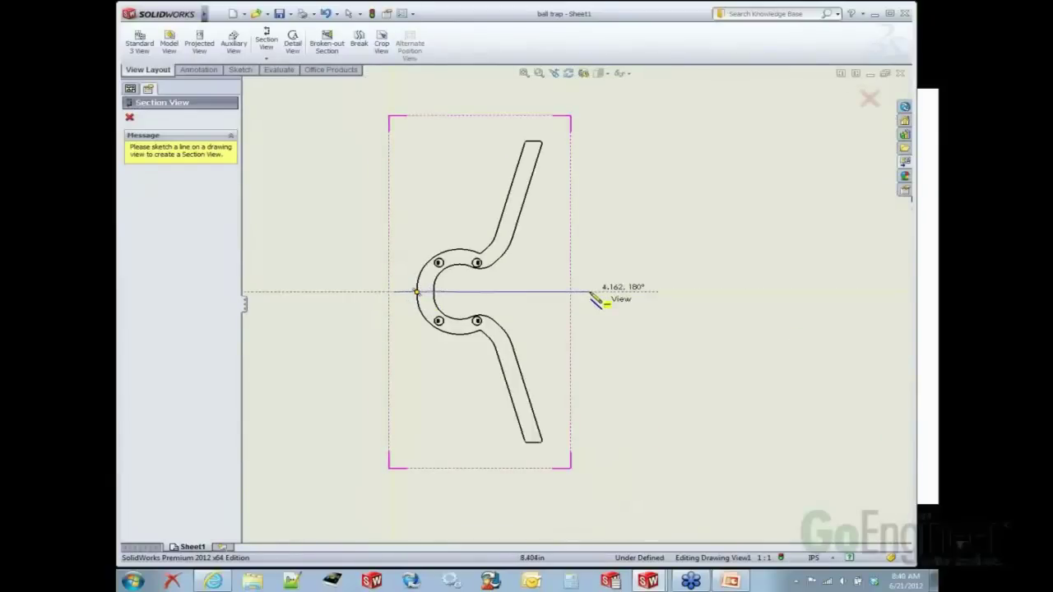
click(590, 293)
scroll(593, 279, down, 5)
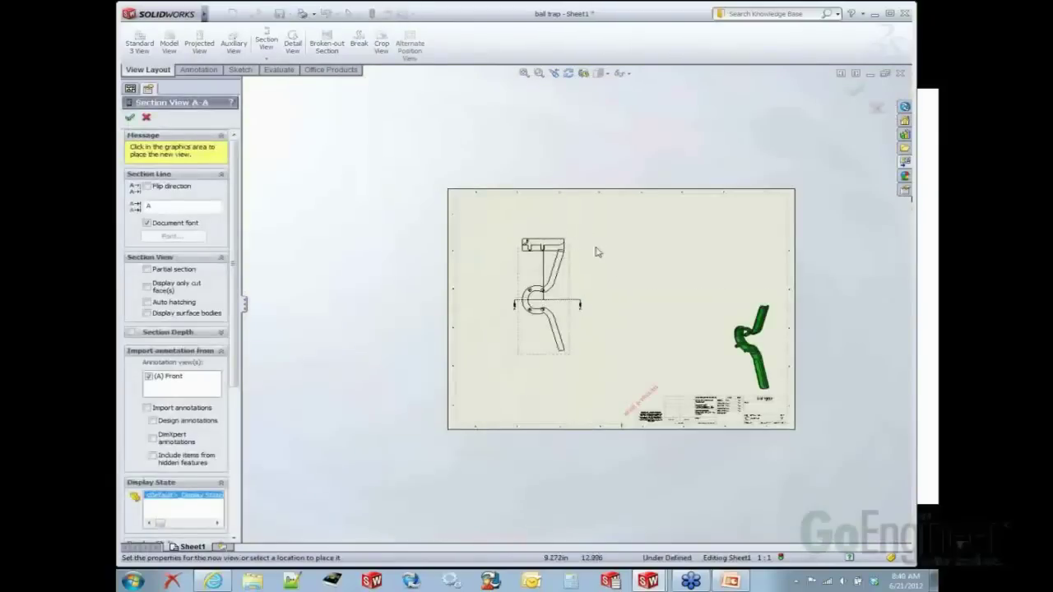
scroll(609, 263, up, 3)
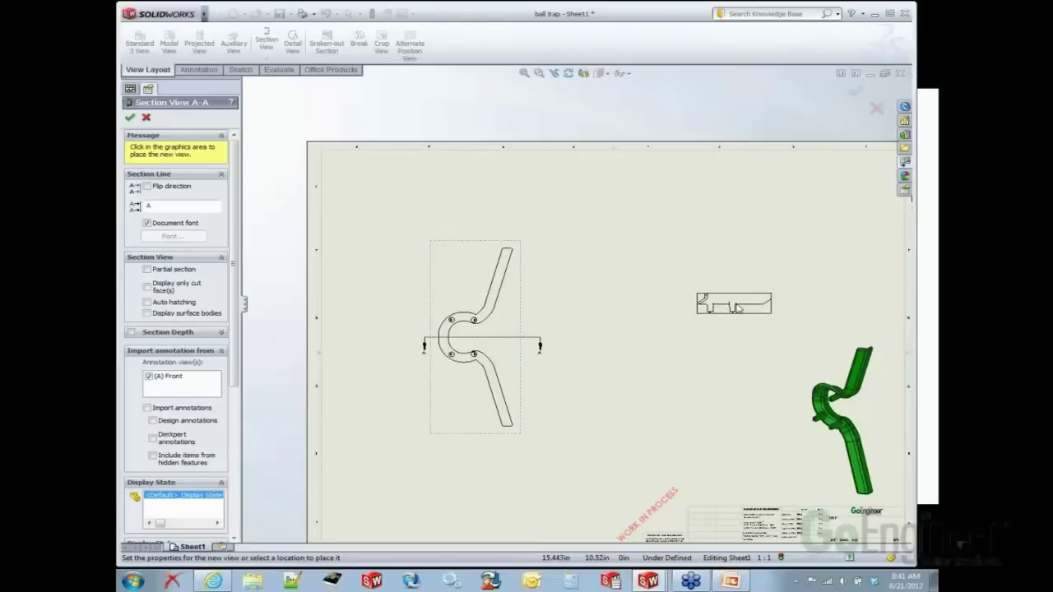
click(738, 308)
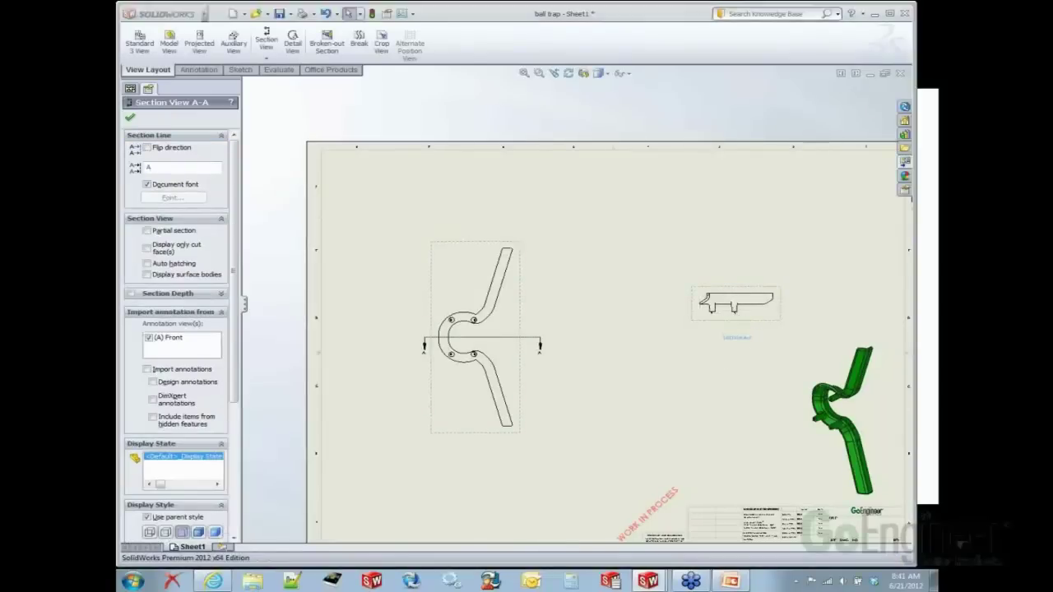
click(736, 337)
click(607, 312)
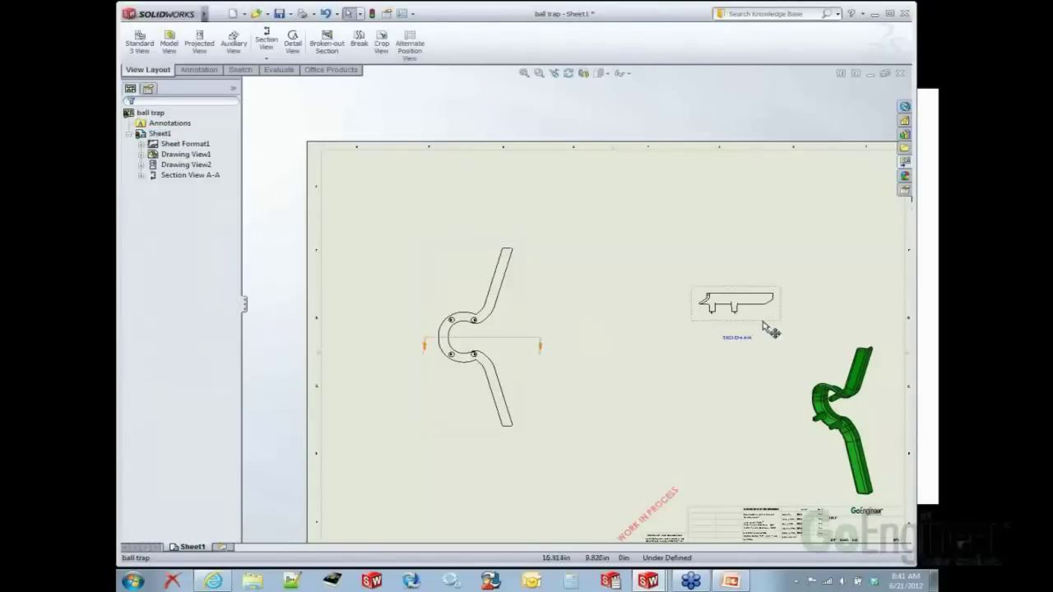
Step: Create detail view B around the snap hook on section A-A's inner peg and place it above the section view
scroll(764, 329, up, 5)
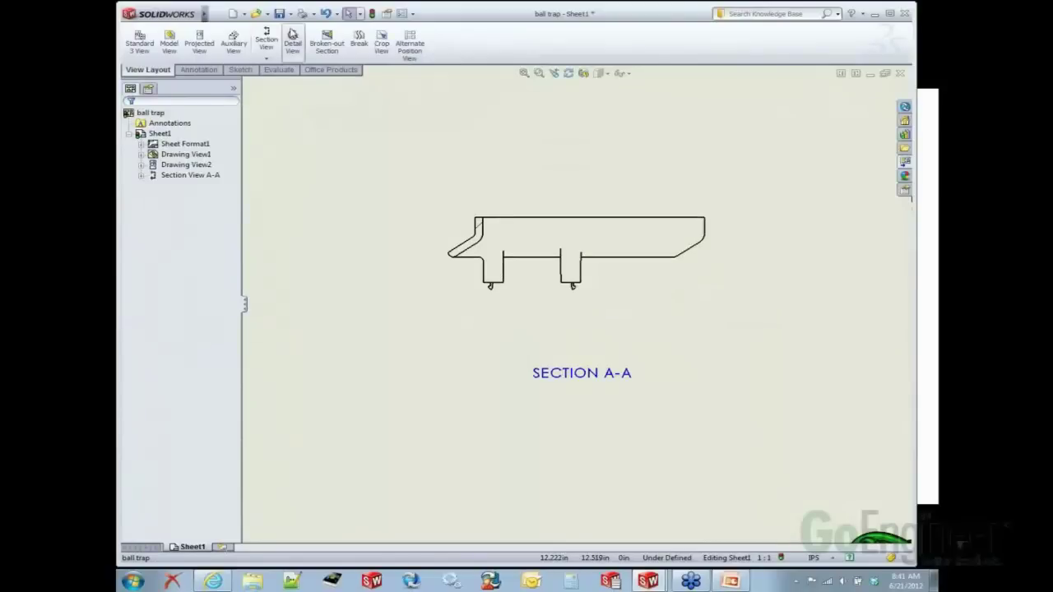
click(292, 42)
click(569, 291)
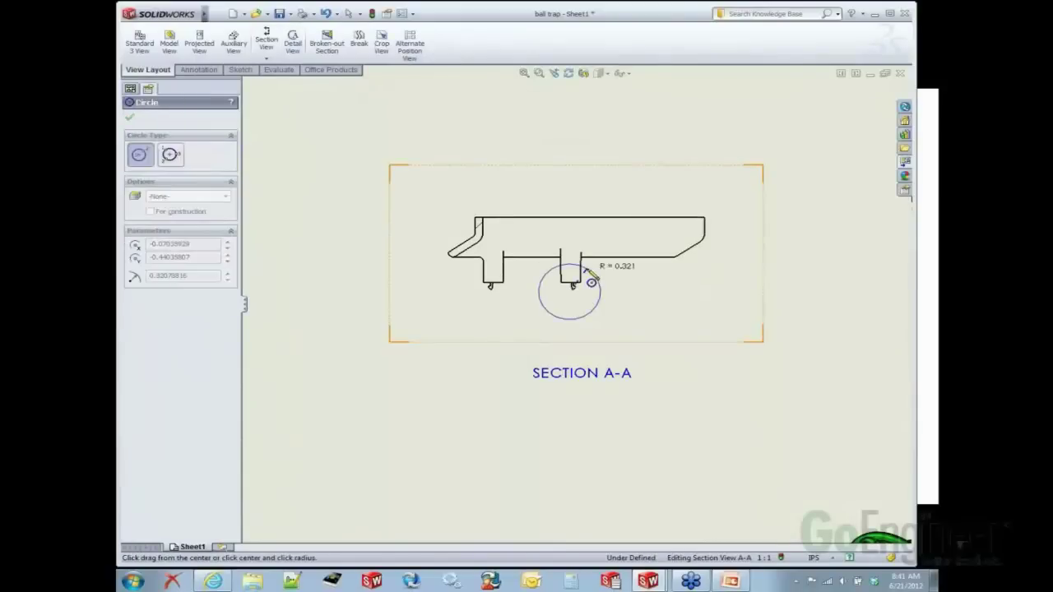
click(592, 275)
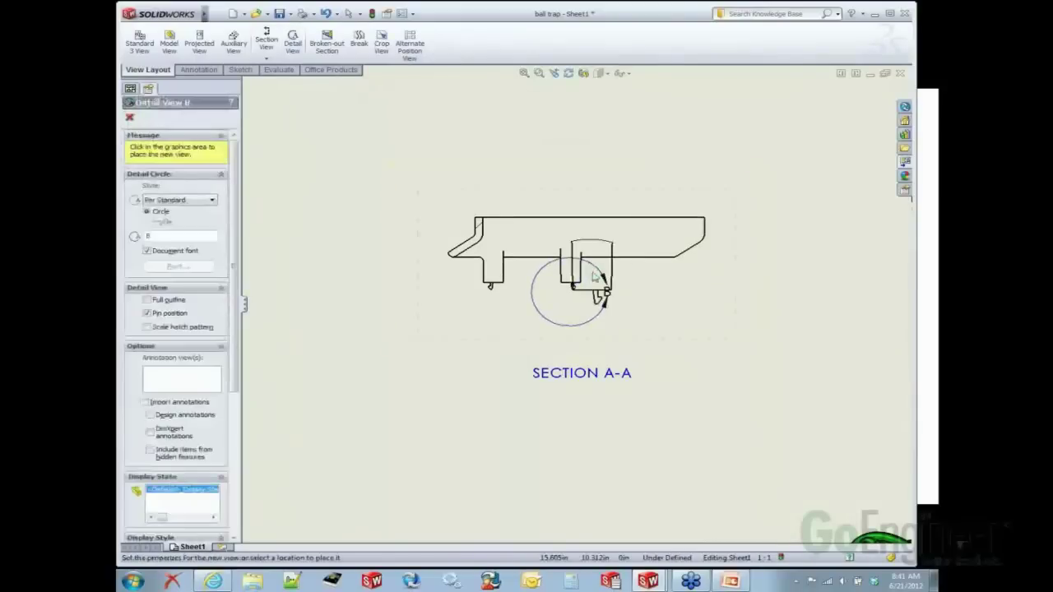
scroll(575, 292, down, 5)
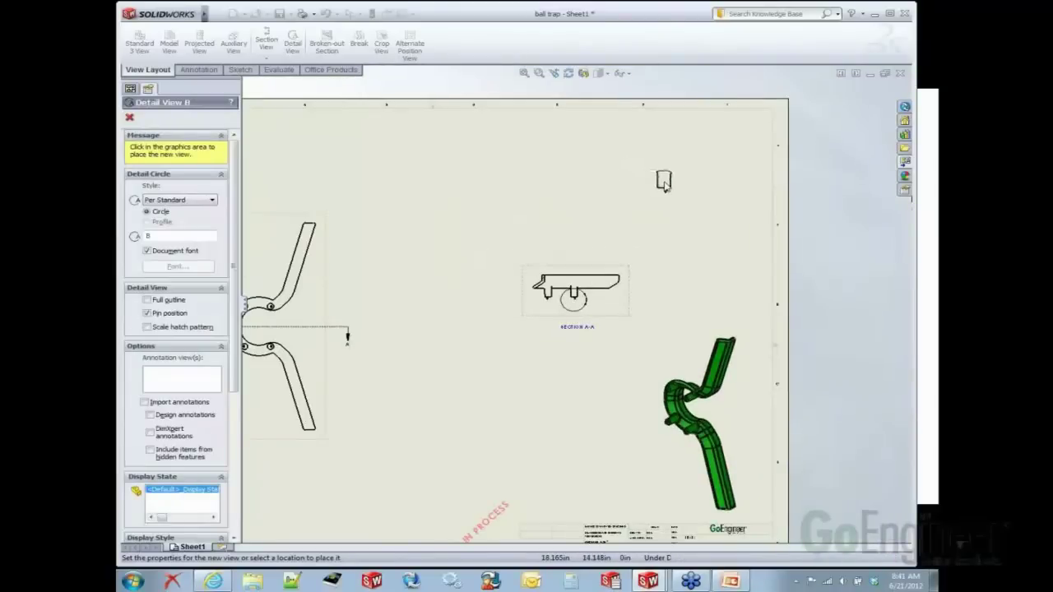
click(663, 187)
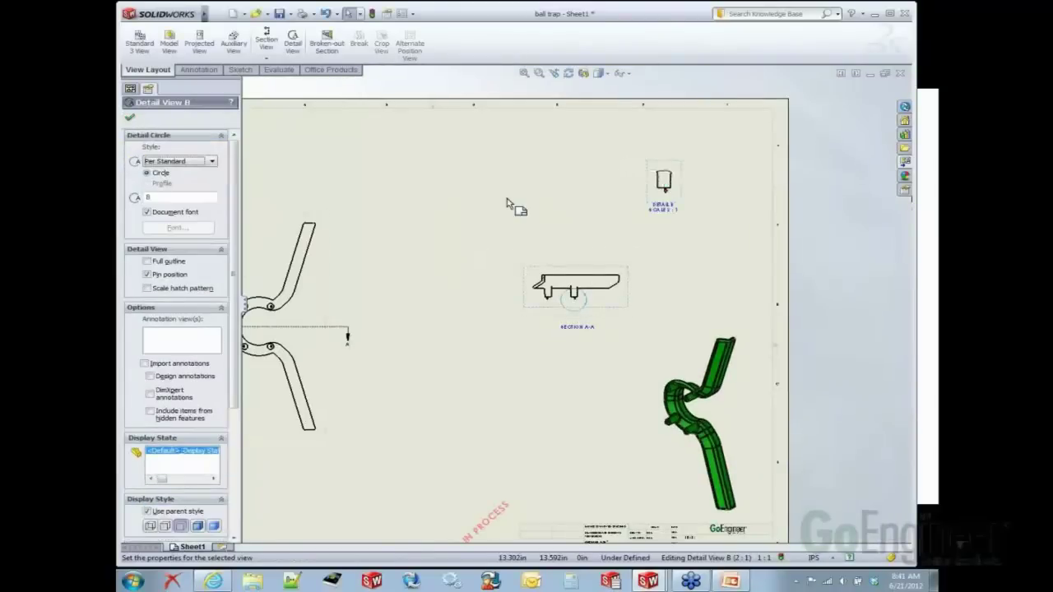
click(507, 203)
Step: Set the scale of detail view B to 4:1 in its view label
scroll(664, 223, up, 5)
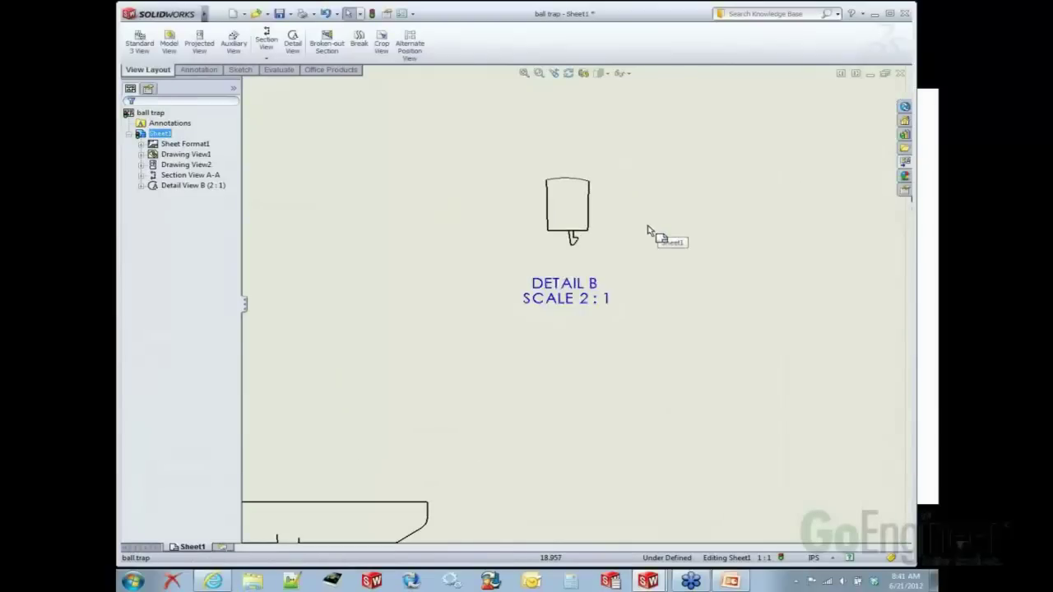
double_click(586, 301)
click(583, 302)
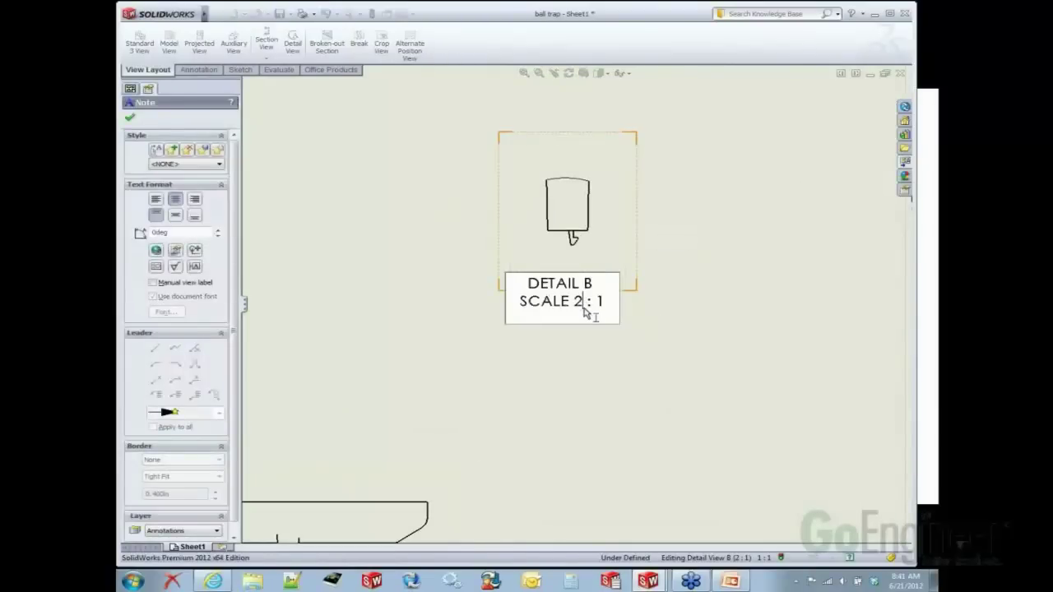
click(571, 394)
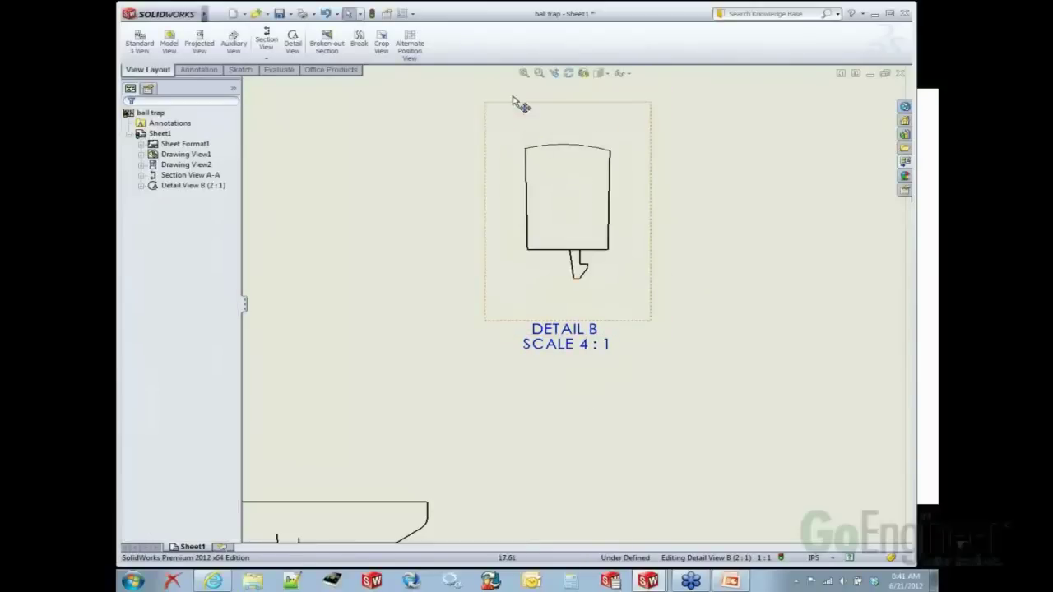
Step: Create detail view C around the curved hook end of the top view and place it on the sheet below section A-A
click(524, 73)
scroll(444, 296, down, 3)
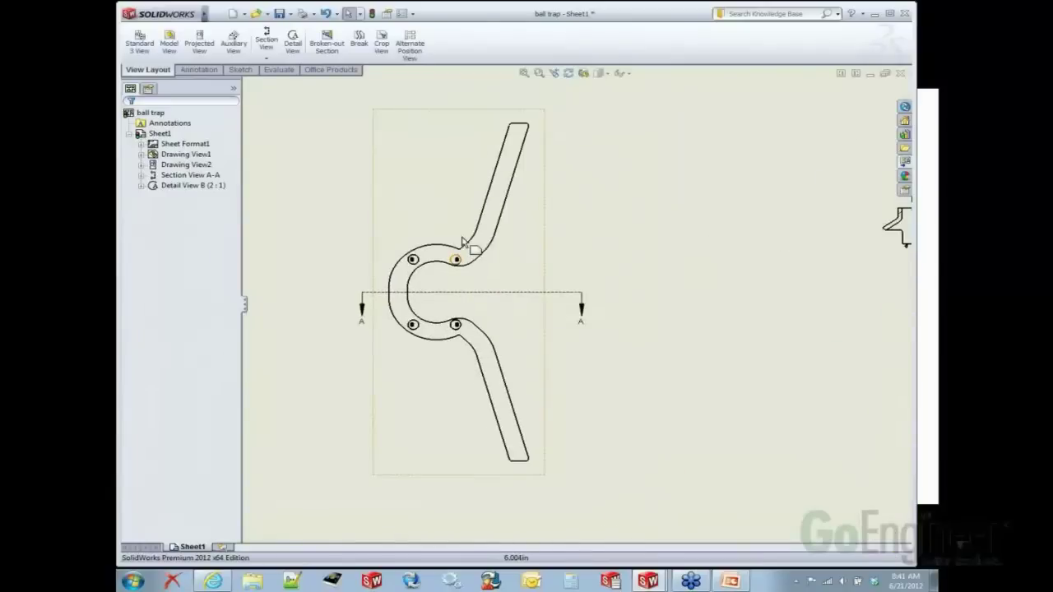
click(293, 42)
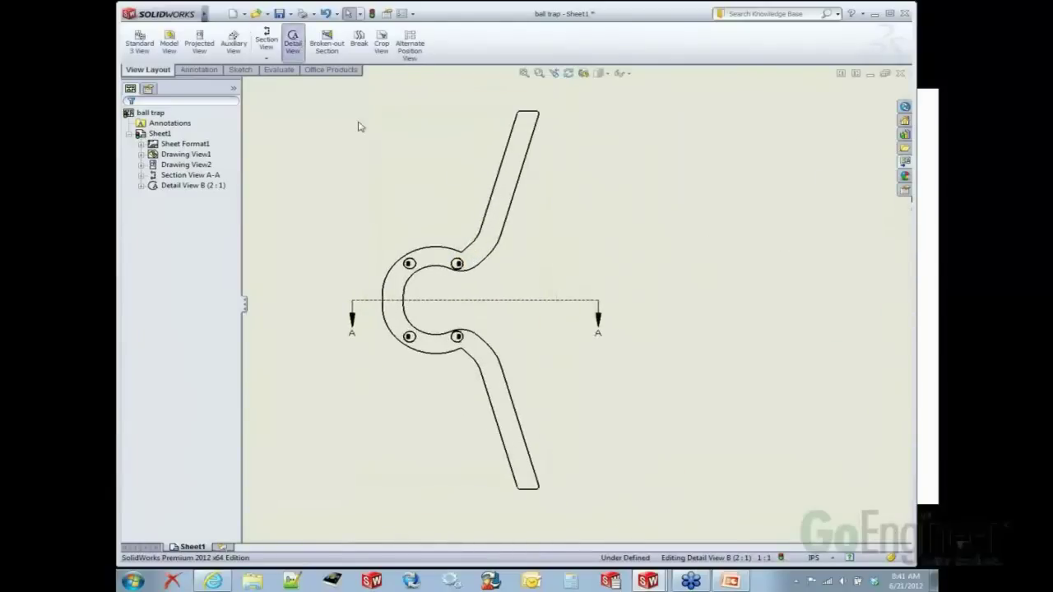
click(431, 282)
click(482, 228)
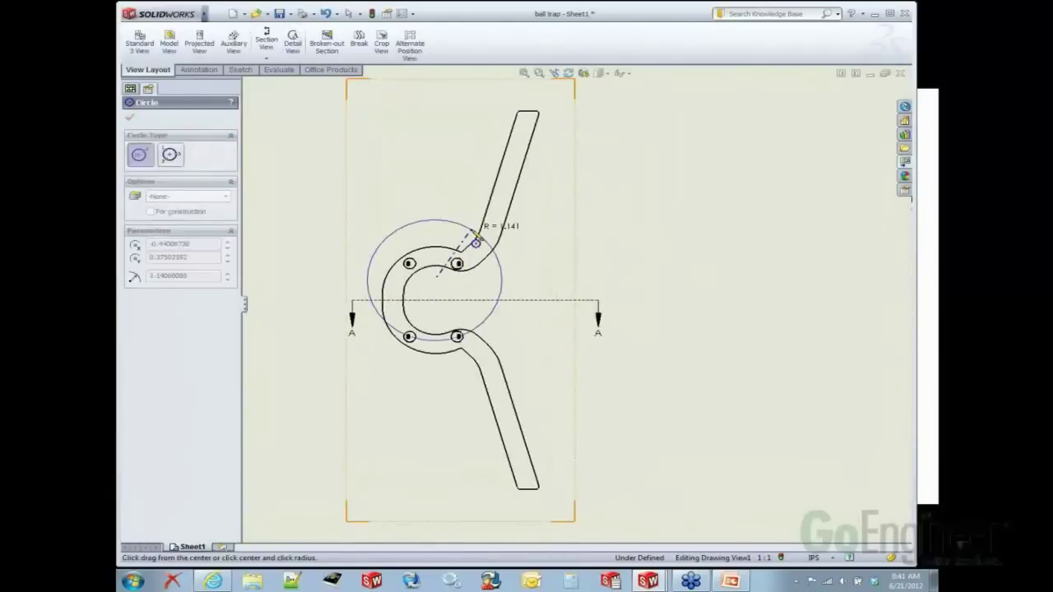
scroll(693, 336, up, 4)
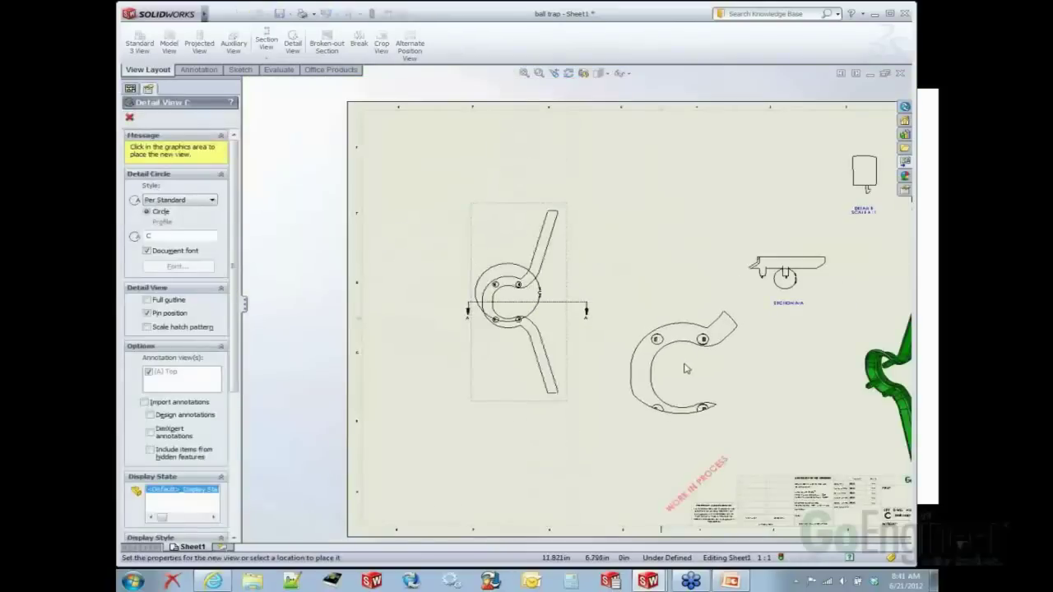
click(689, 384)
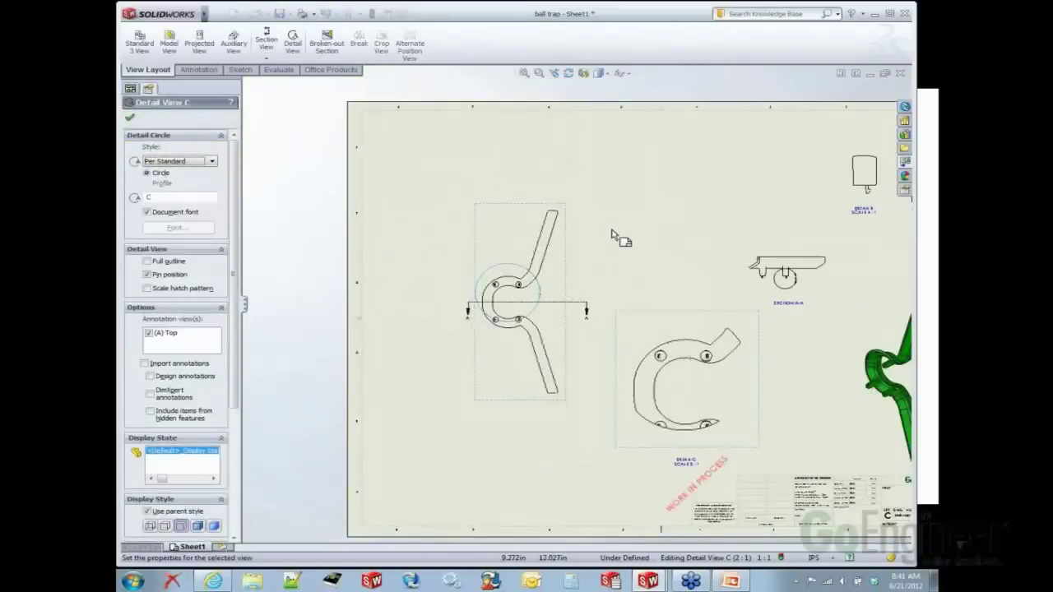
click(130, 119)
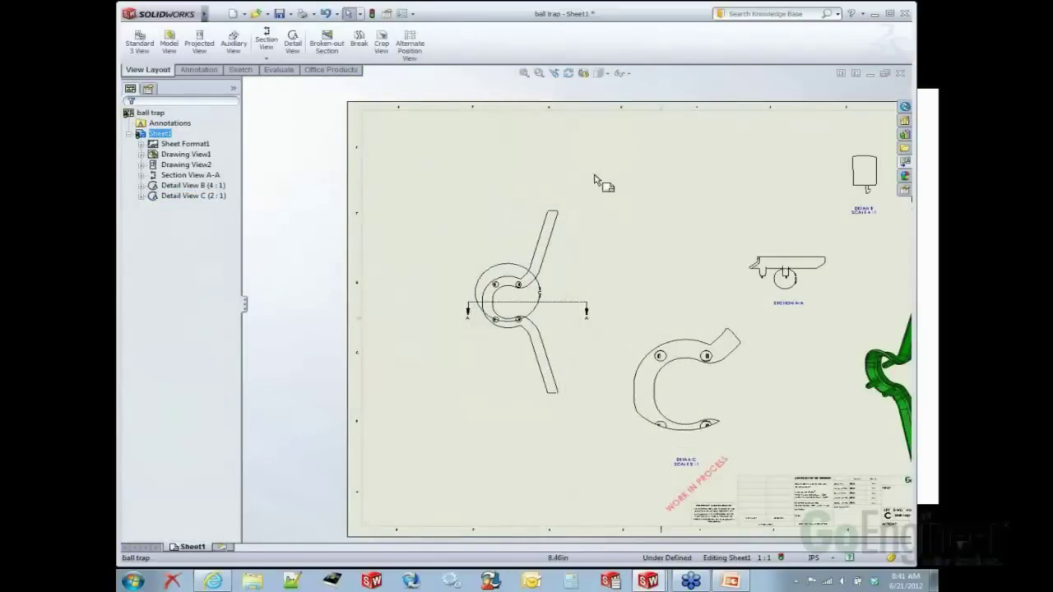
Step: Insert the sweep's model dimensions into the top view, with Selected feature as the source and import into all views turned off
key(f)
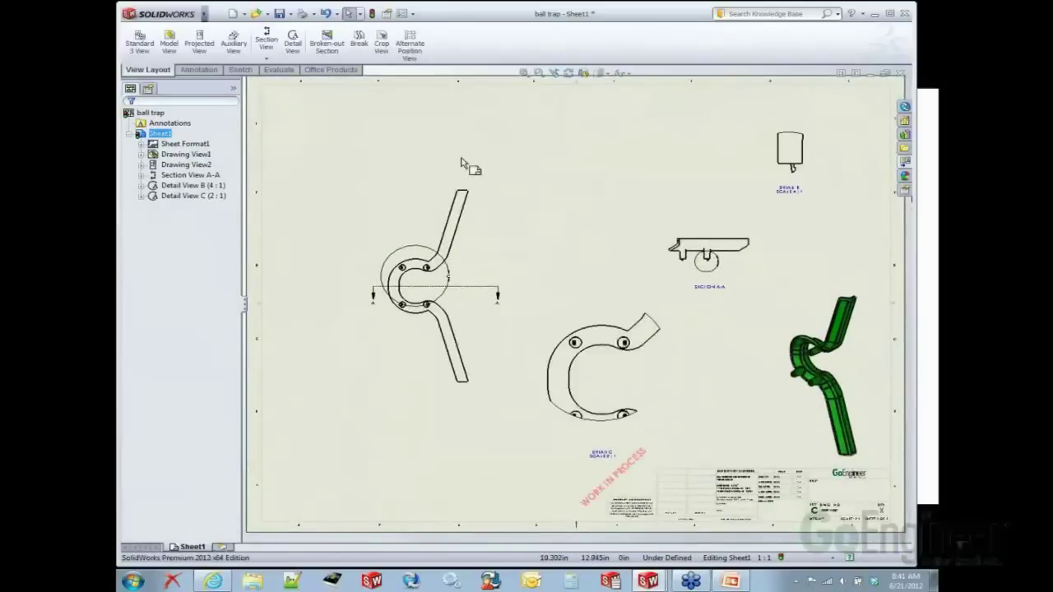
click(198, 69)
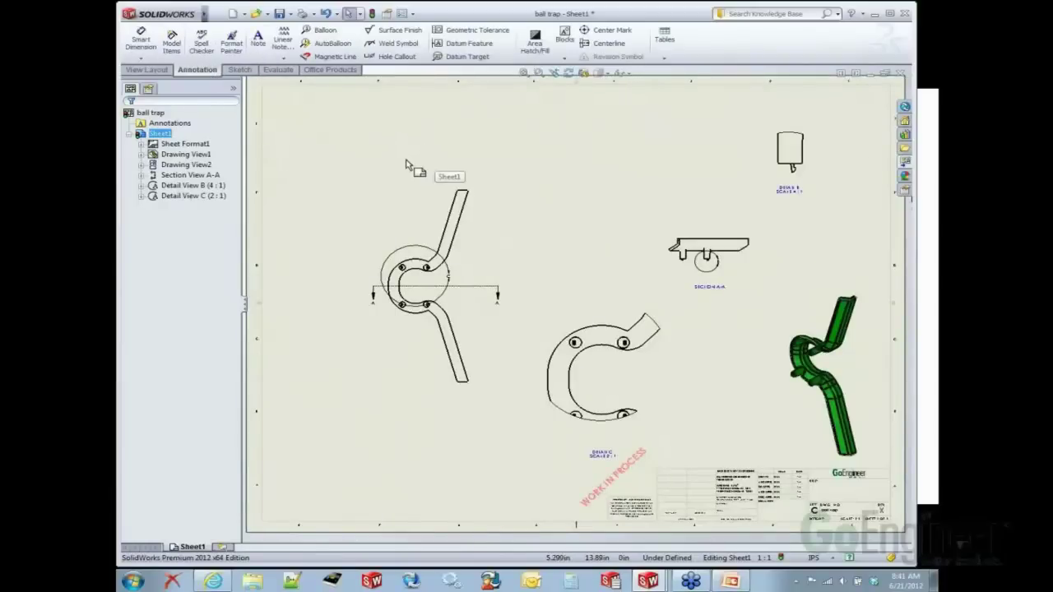
click(174, 43)
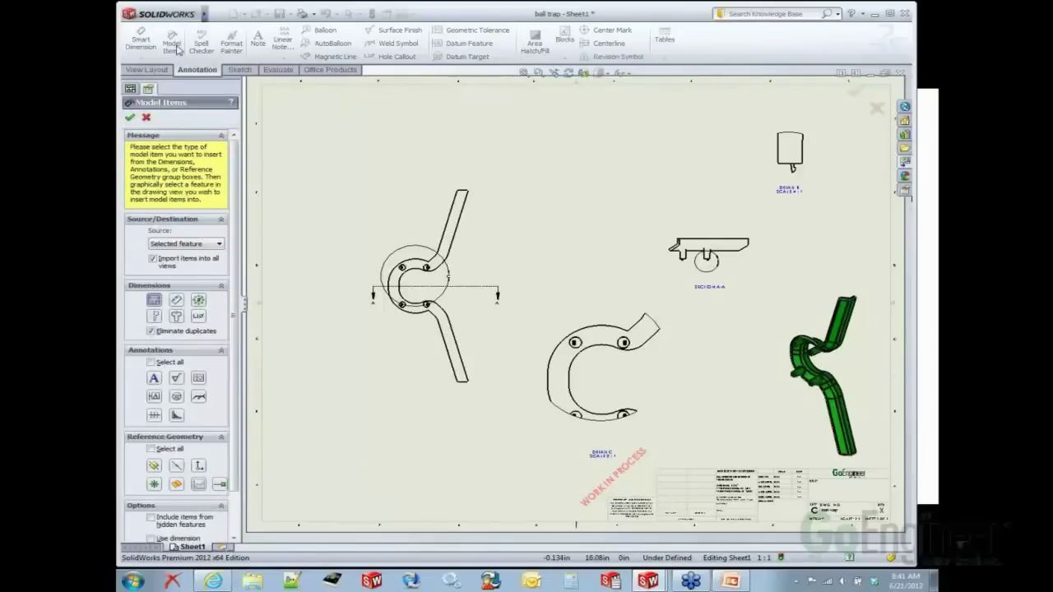
click(208, 245)
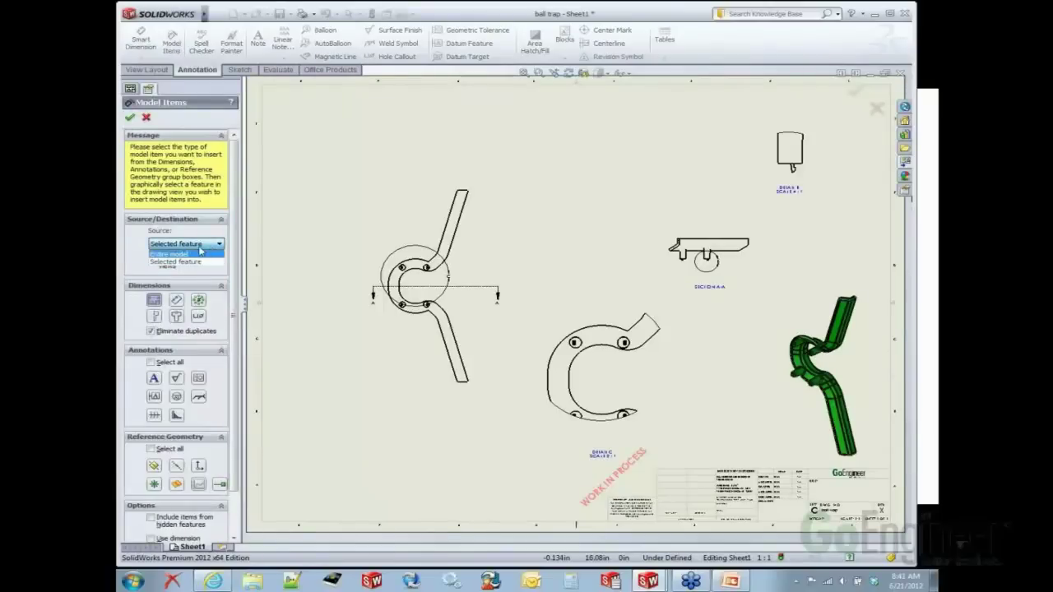
click(197, 262)
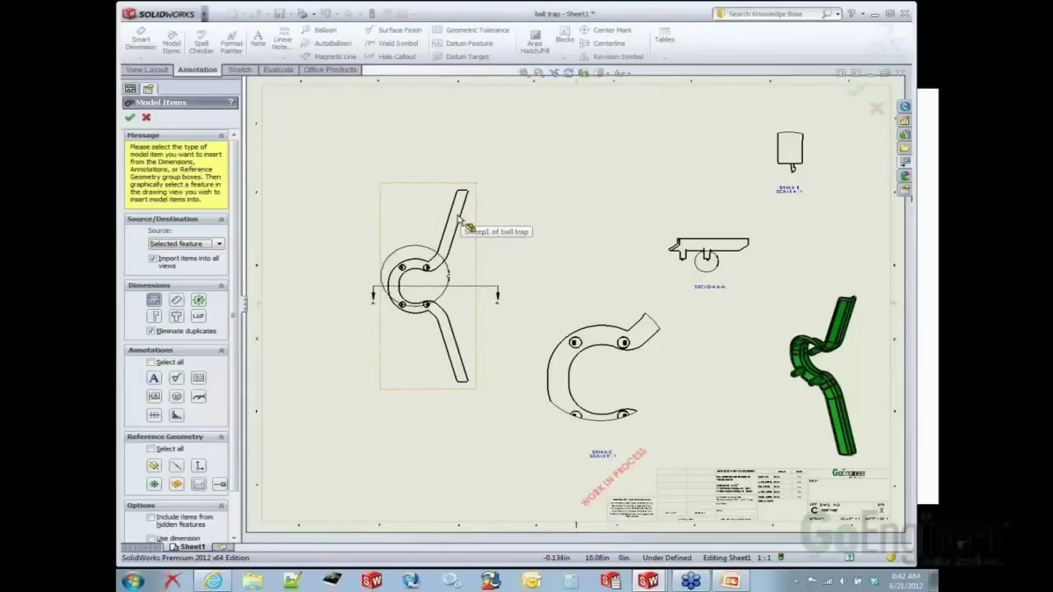
click(152, 259)
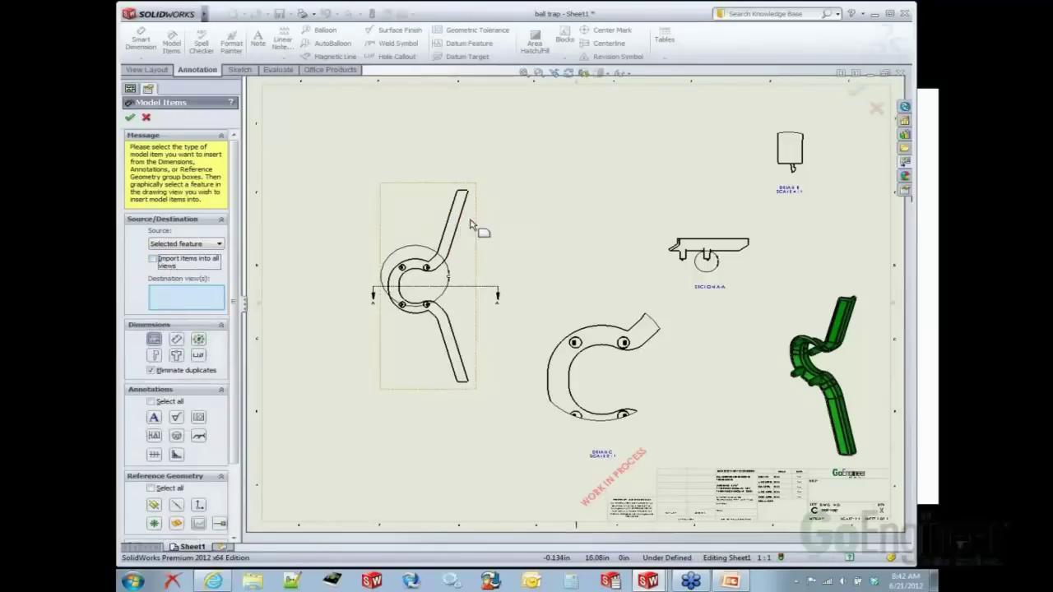
scroll(471, 227, down, 2)
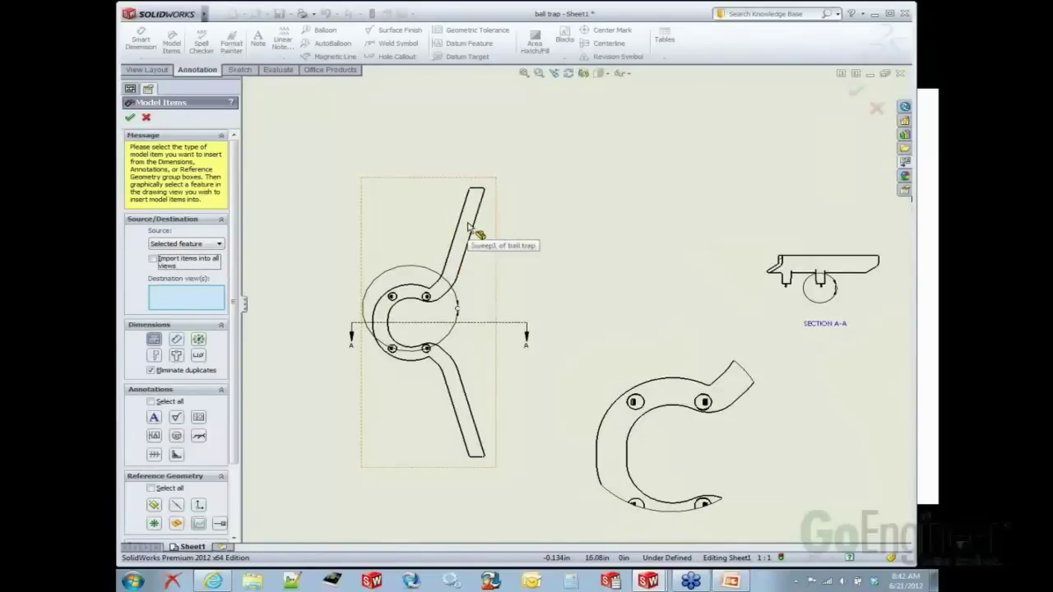
click(470, 228)
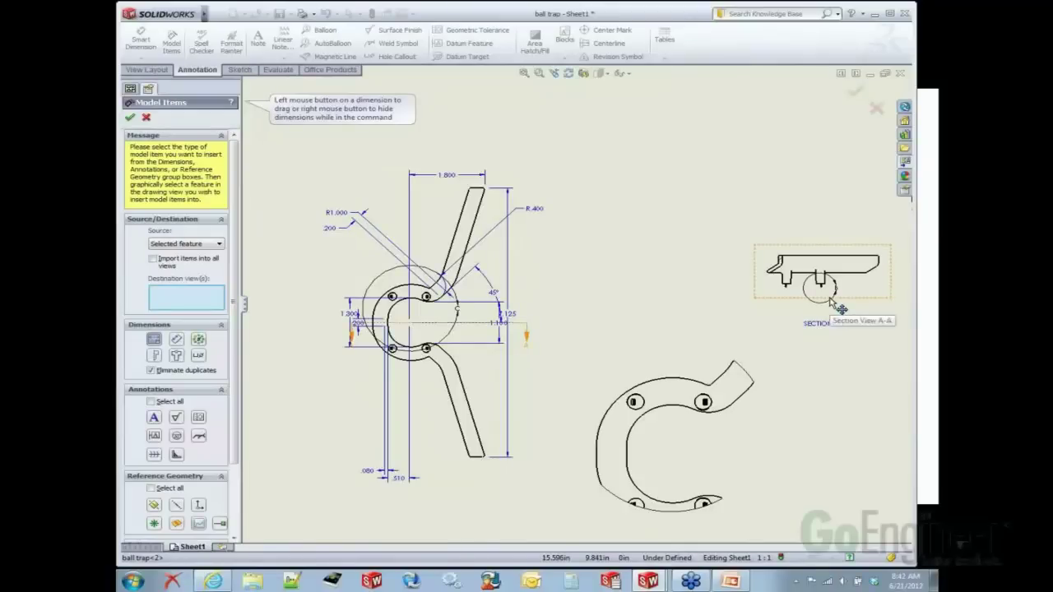
Step: Try to insert the model dimensions of the snap hook feature into detail view B
key(f)
scroll(708, 241, up, 5)
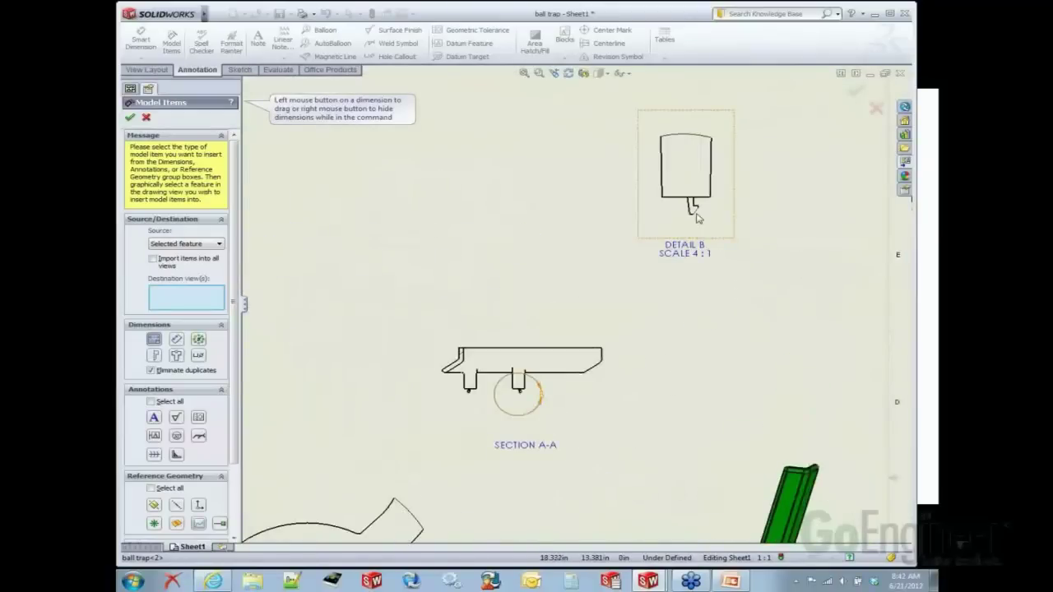
click(696, 214)
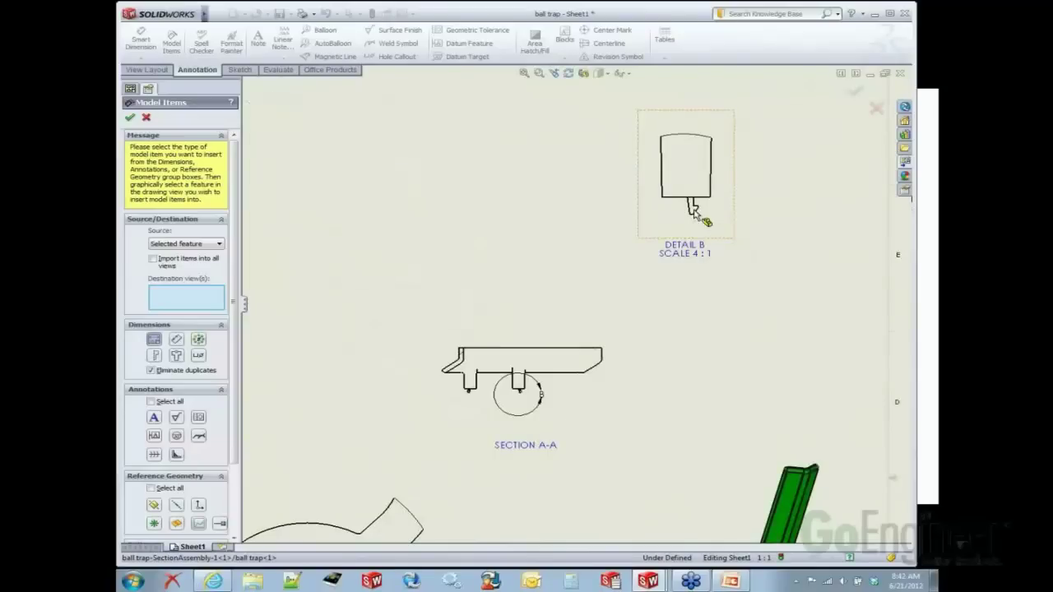
scroll(689, 221, down, 2)
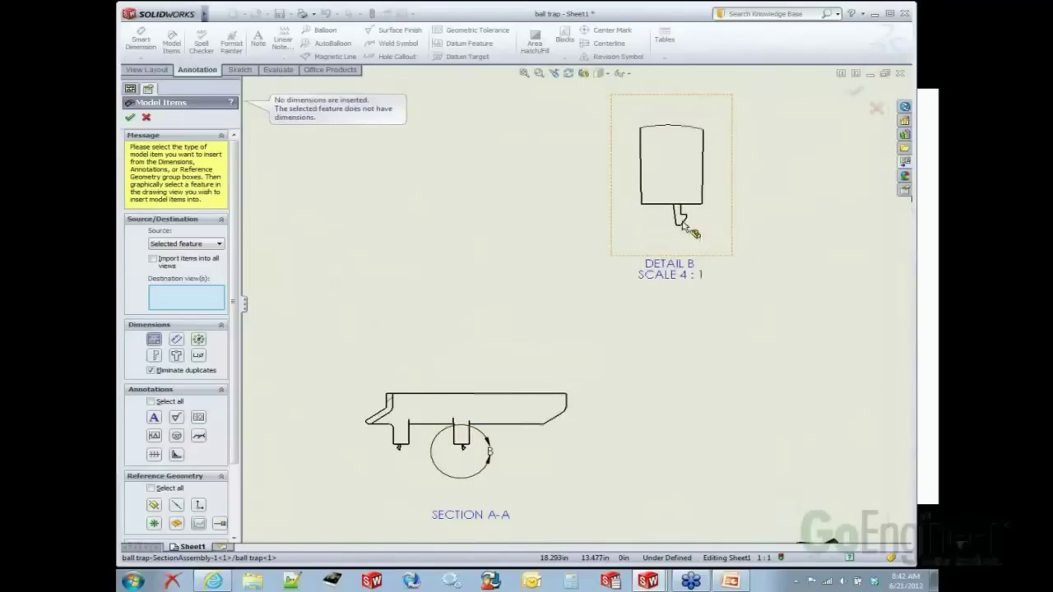
Step: Insert the model dimensions of the circular peg feature into detail view C
key(z)
key(z)
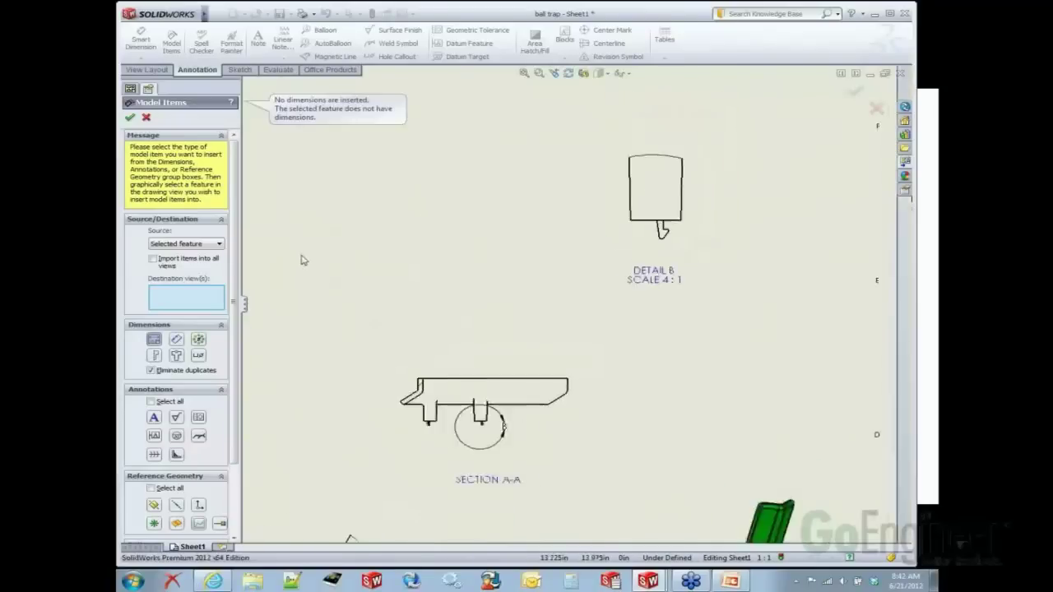
scroll(401, 378, down, 2)
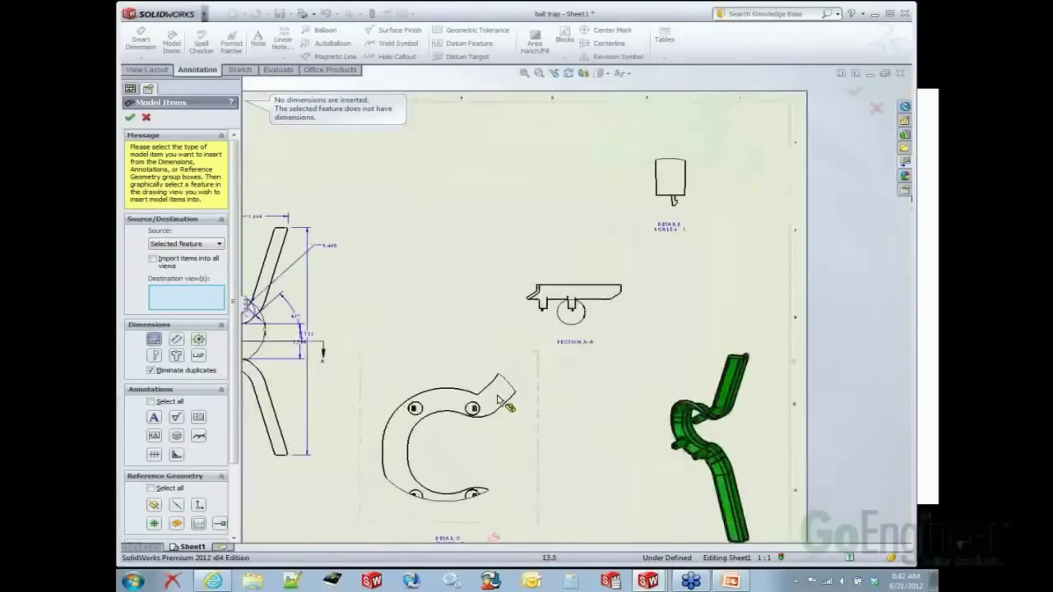
click(478, 405)
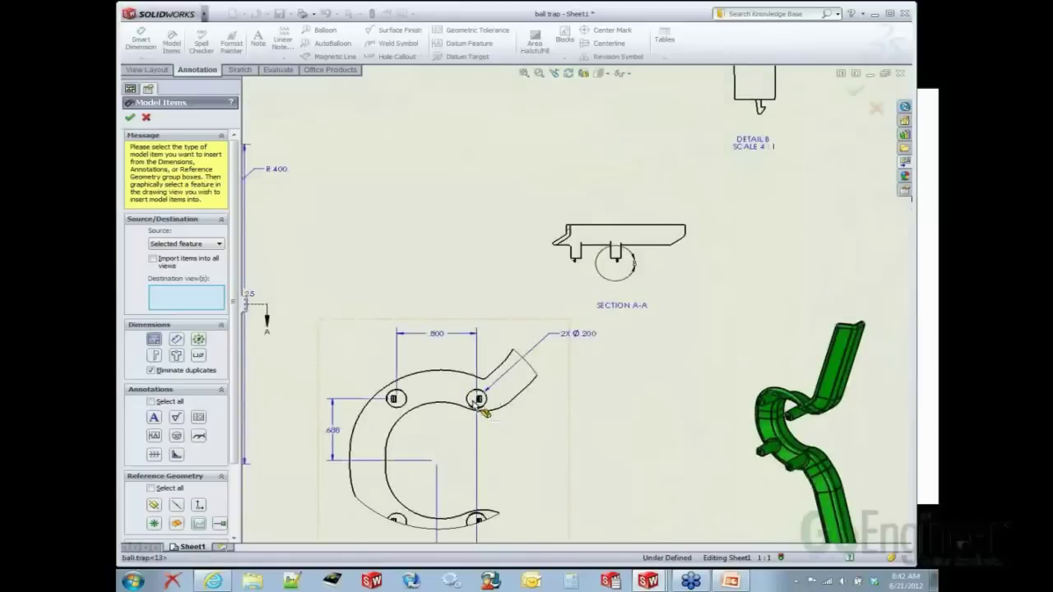
Step: Insert the model dimensions of the profile feature at the angled lip into section view A-A and finish the model items import
scroll(483, 409, up, 3)
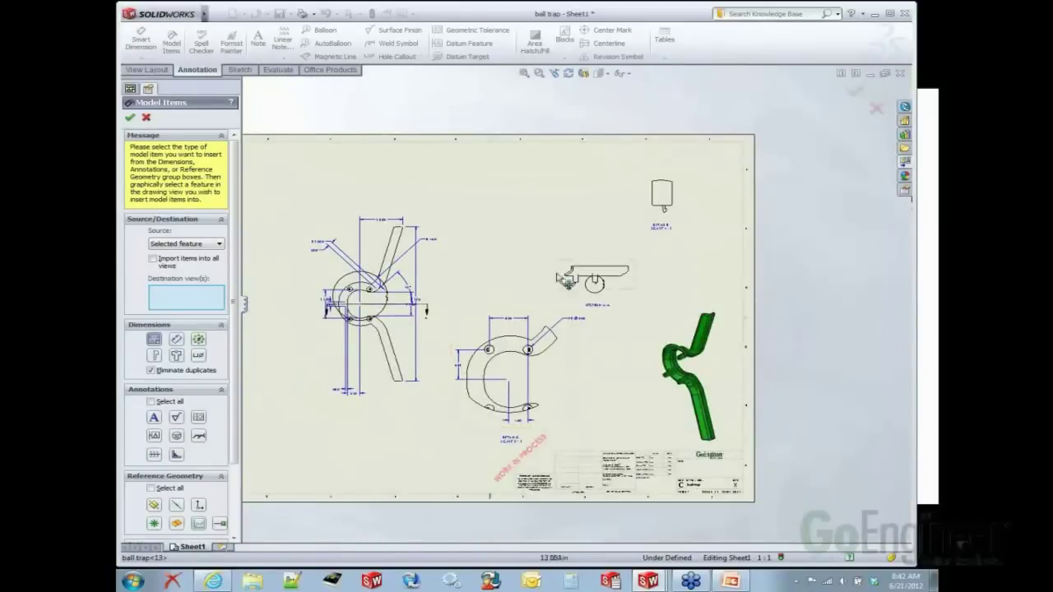
scroll(575, 284, down, 4)
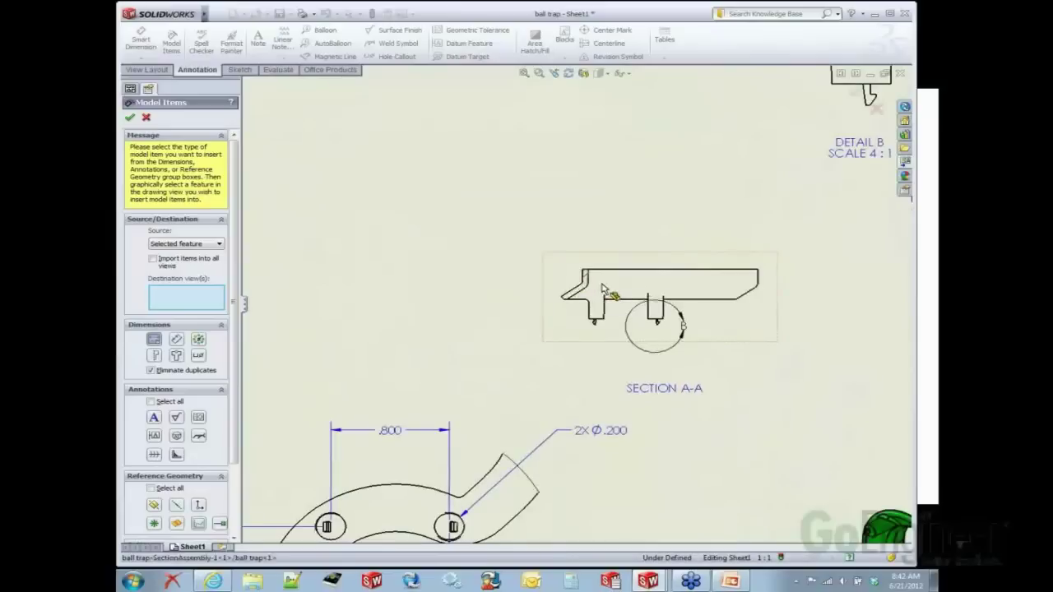
click(600, 289)
scroll(404, 229, up, 3)
scroll(404, 229, up, 2)
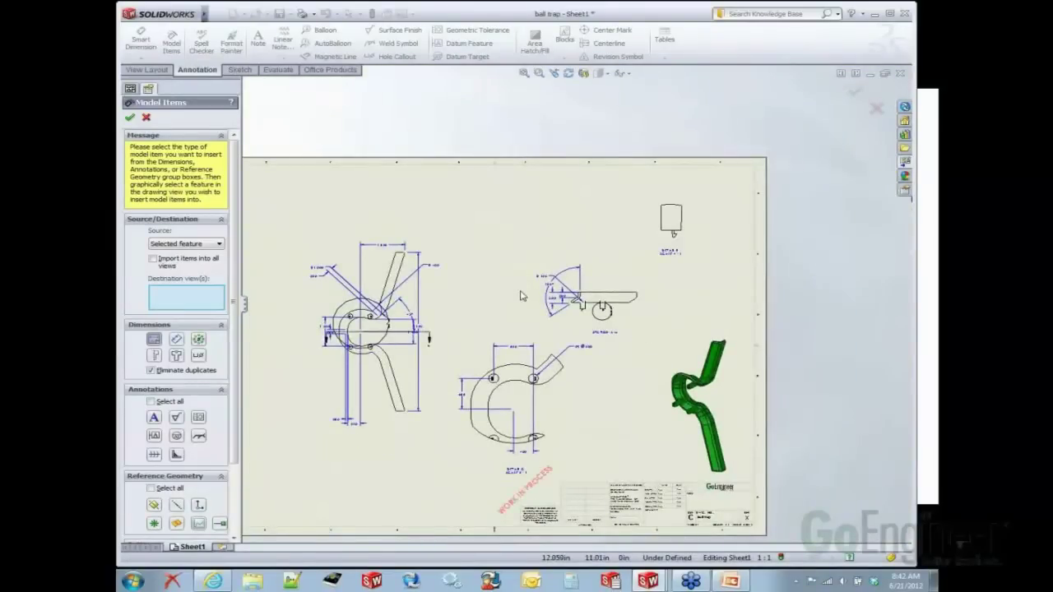
click(130, 118)
Step: Delete the small dimension beside the .510 one in the top view and reposition the .510, 7.125, 45° and 1.100 dimensions around the part
scroll(371, 420, down, 3)
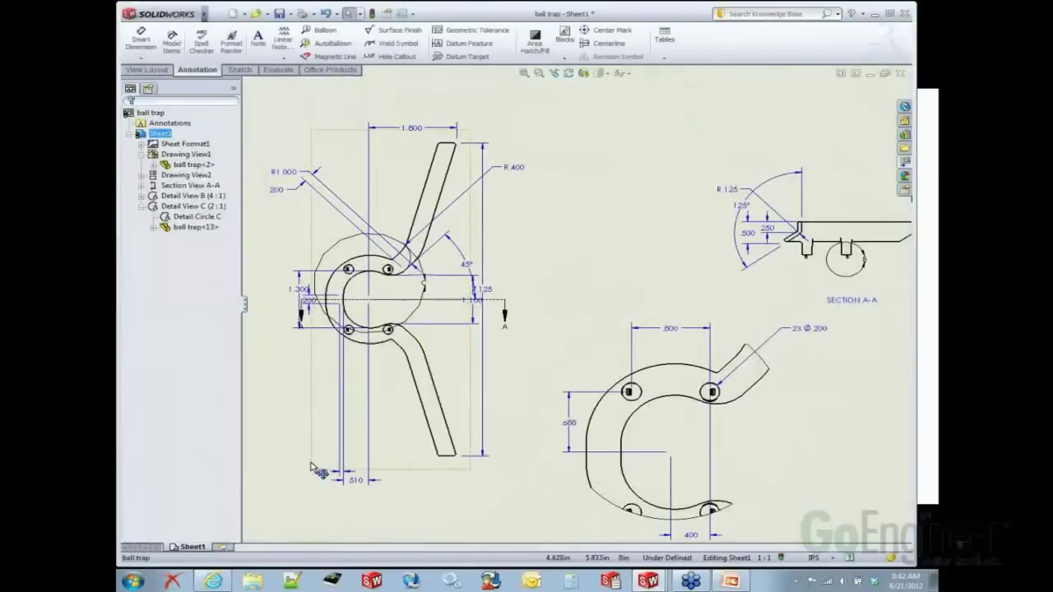
click(335, 480)
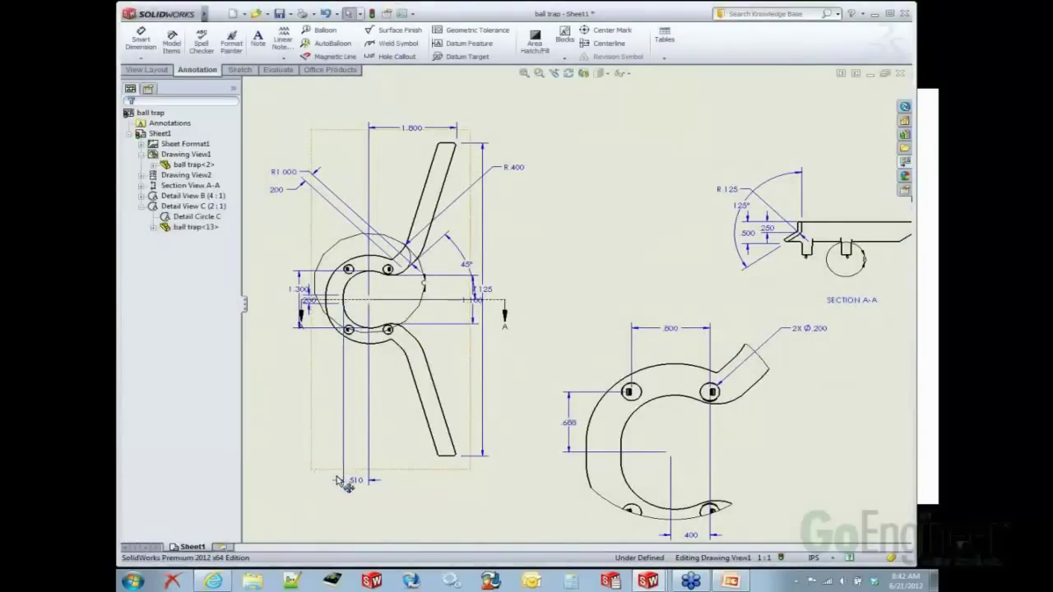
drag(337, 480, 319, 371)
drag(488, 295, 523, 293)
drag(472, 265, 477, 261)
click(477, 262)
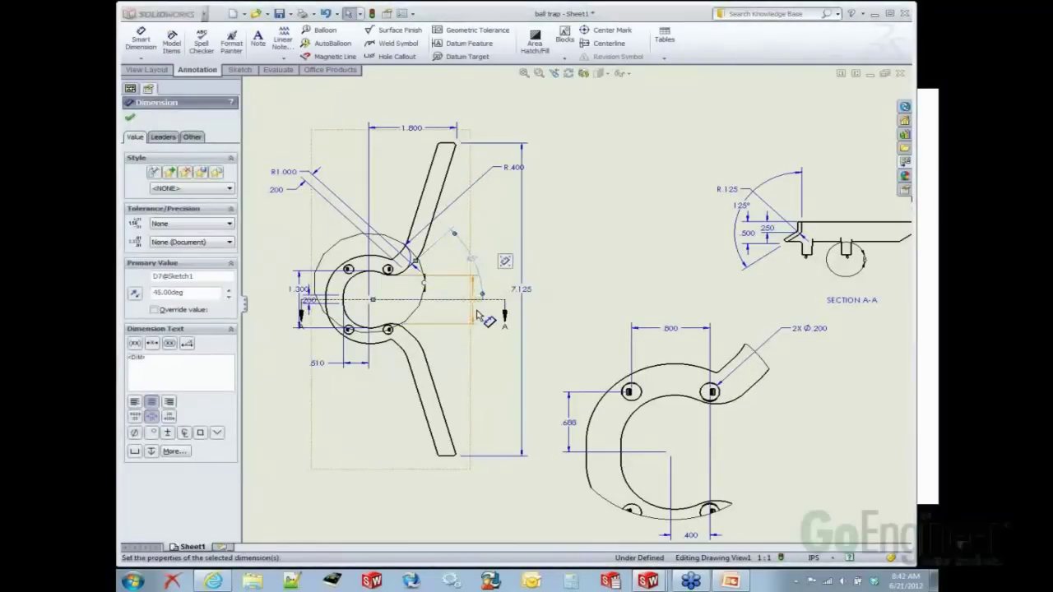
drag(475, 305, 541, 294)
Step: Move the R.400 and R1.000 dimensions close to the hook's curve and the 1.300 dimension farther out from the hook in the top view
scroll(431, 233, down, 2)
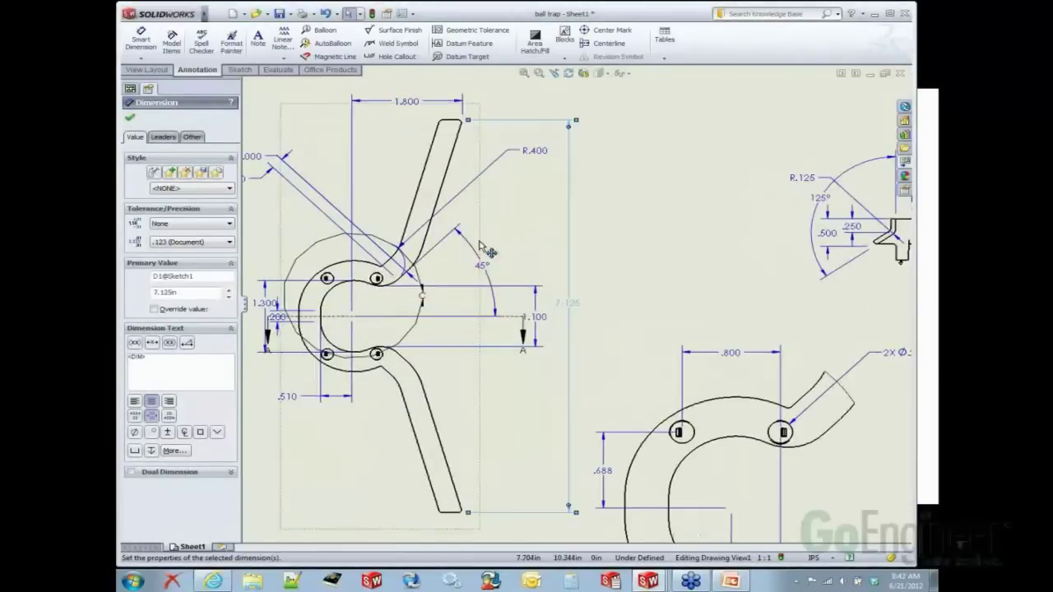
mouse_move(533, 152)
mouse_down()
mouse_move(511, 247)
mouse_move(449, 305)
mouse_up()
key(z)
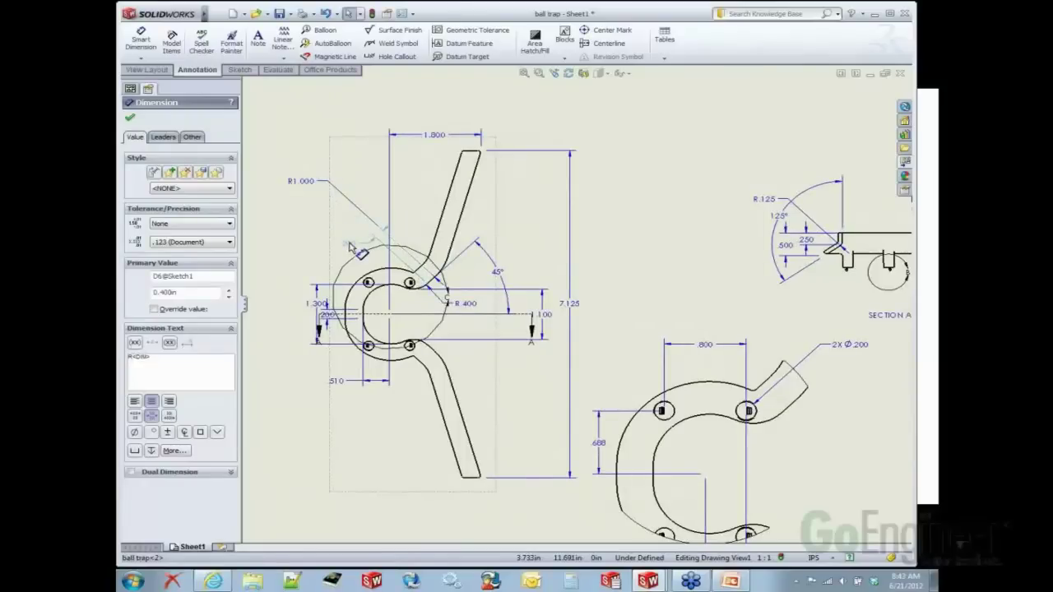
click(347, 169)
mouse_move(348, 169)
mouse_down()
mouse_move(482, 282)
mouse_move(454, 276)
mouse_up()
drag(316, 304, 286, 316)
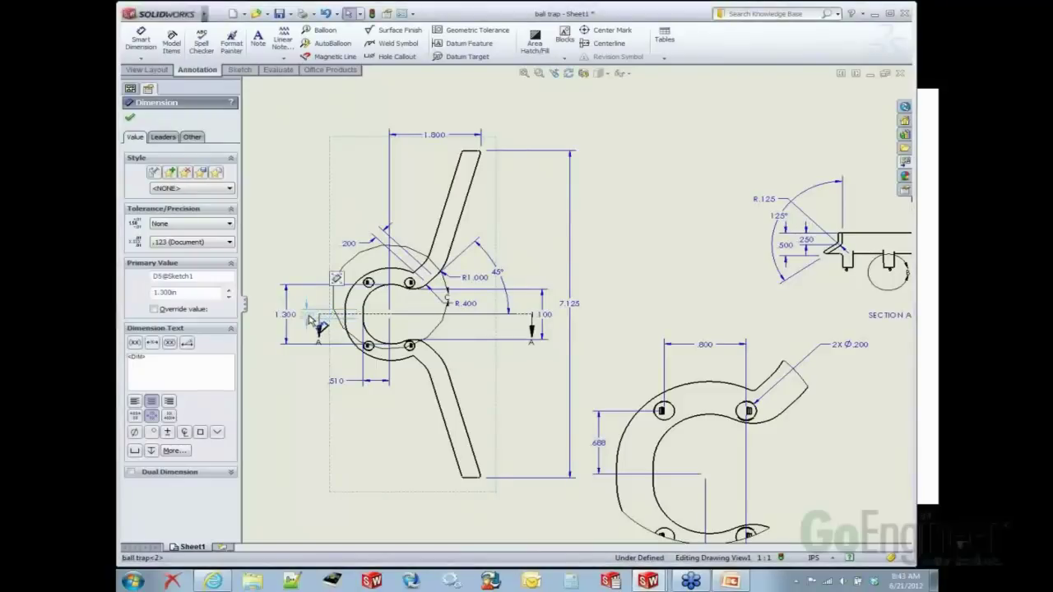
click(611, 256)
click(524, 73)
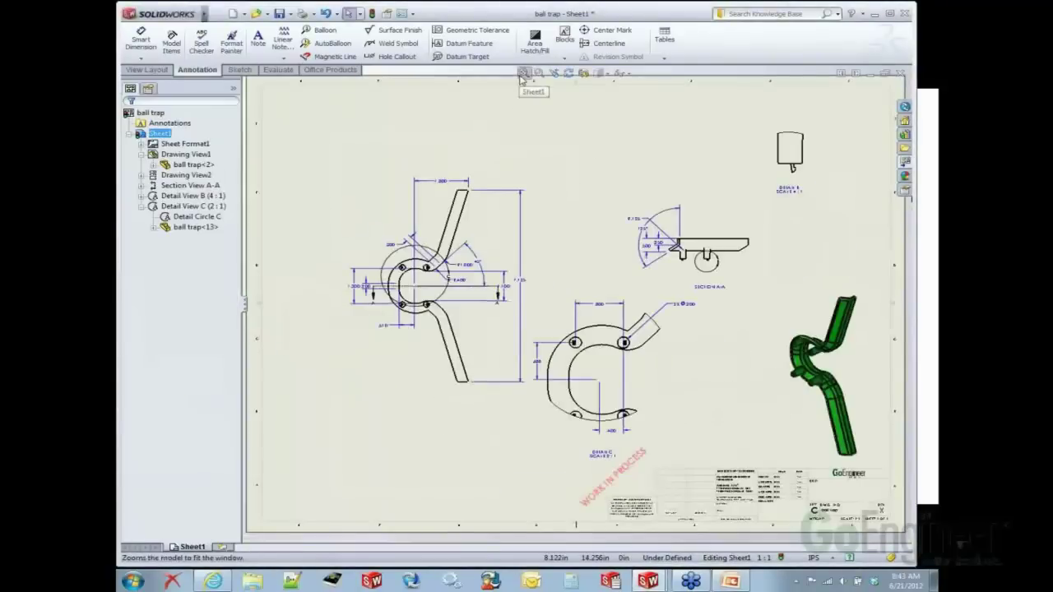
Step: Set the drawing's custom properties to current state Under Edit and status Work in Process
click(618, 160)
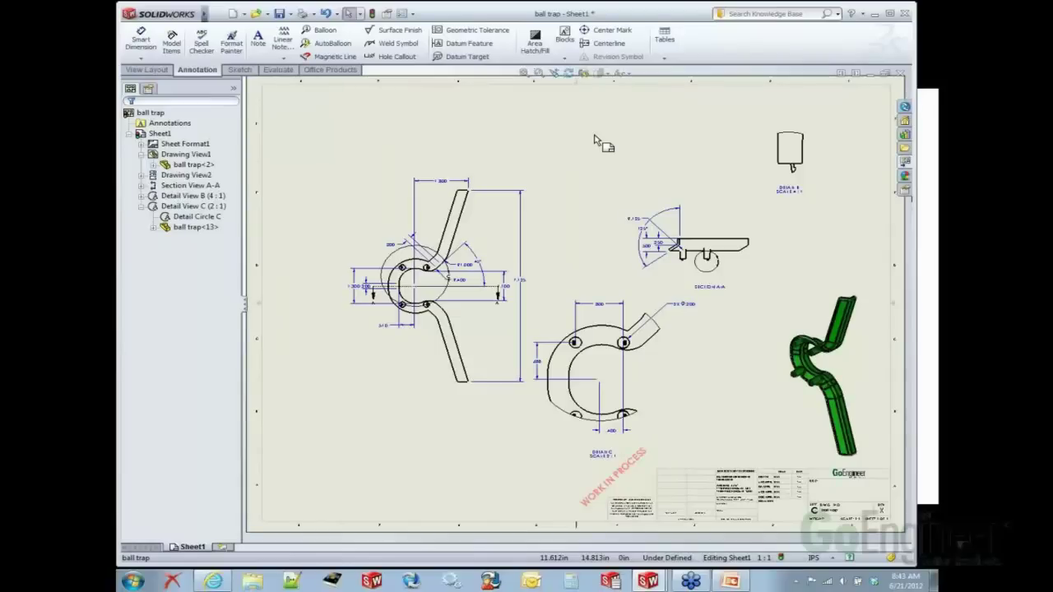
scroll(732, 388, down, 5)
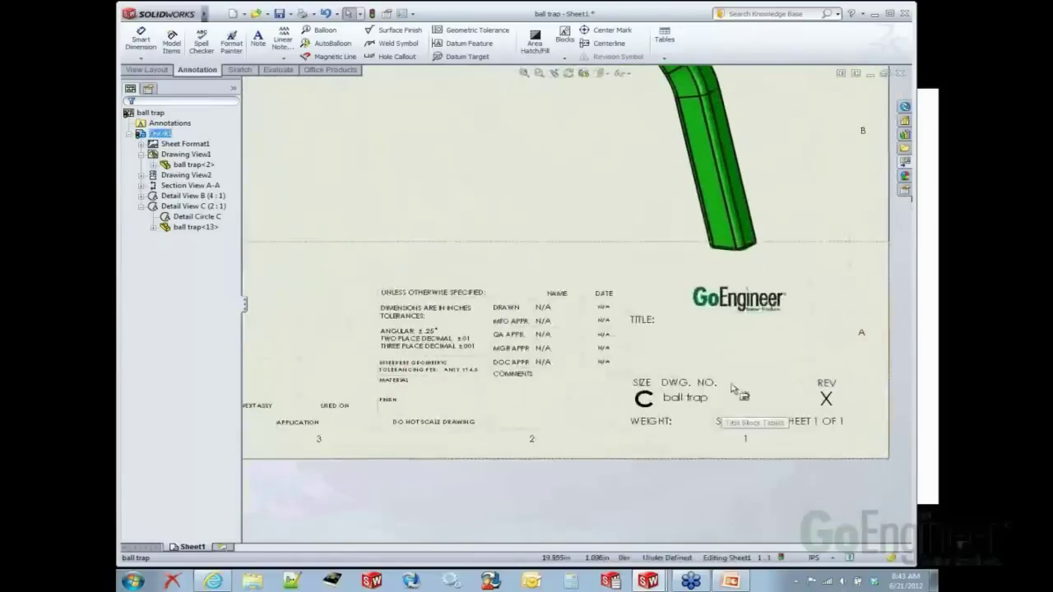
scroll(732, 388, down, 2)
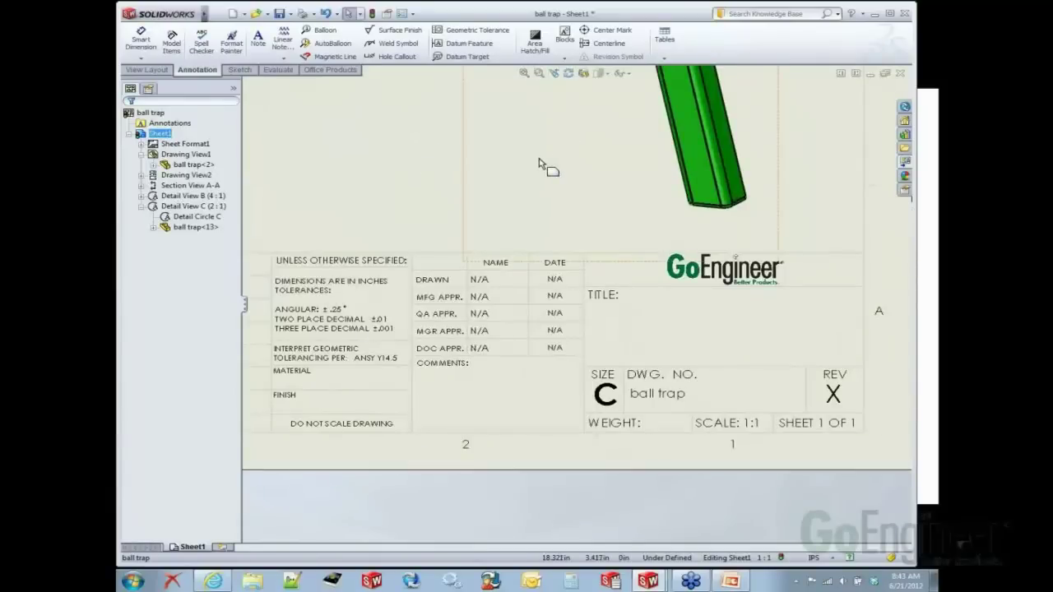
scroll(759, 289, down, 1)
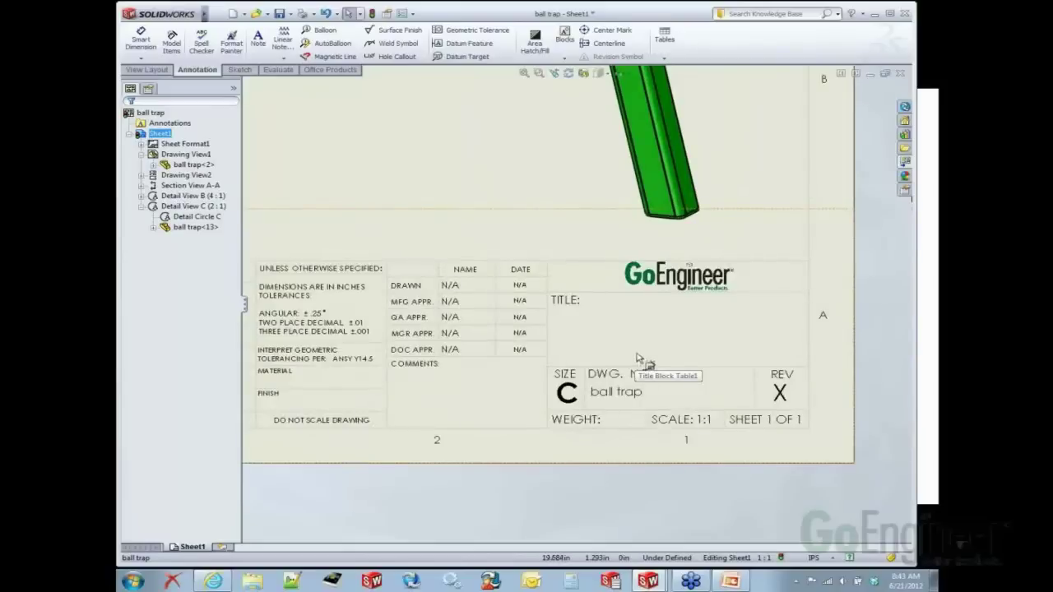
click(905, 191)
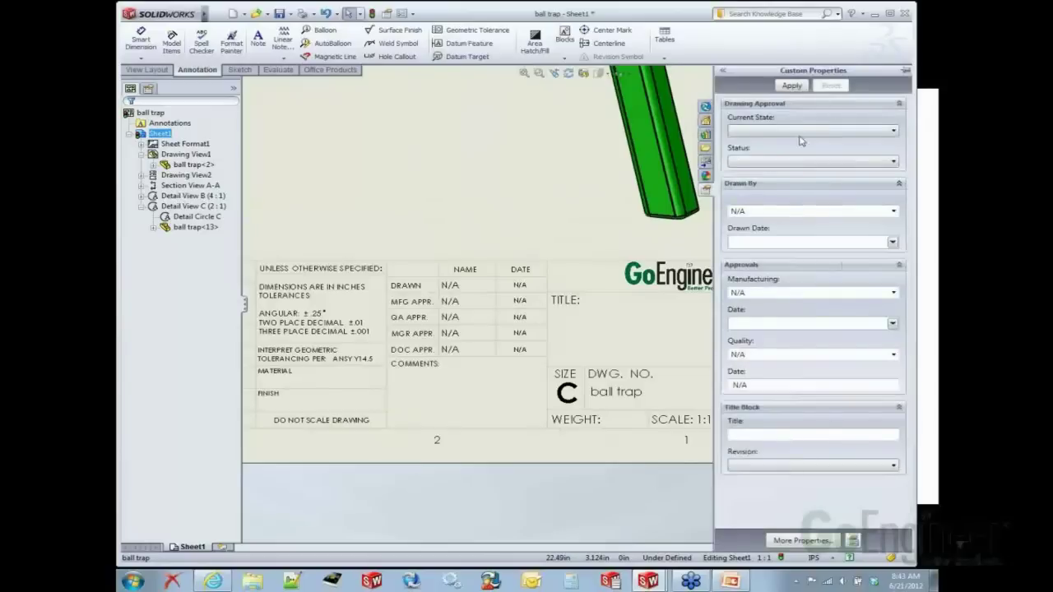
click(811, 132)
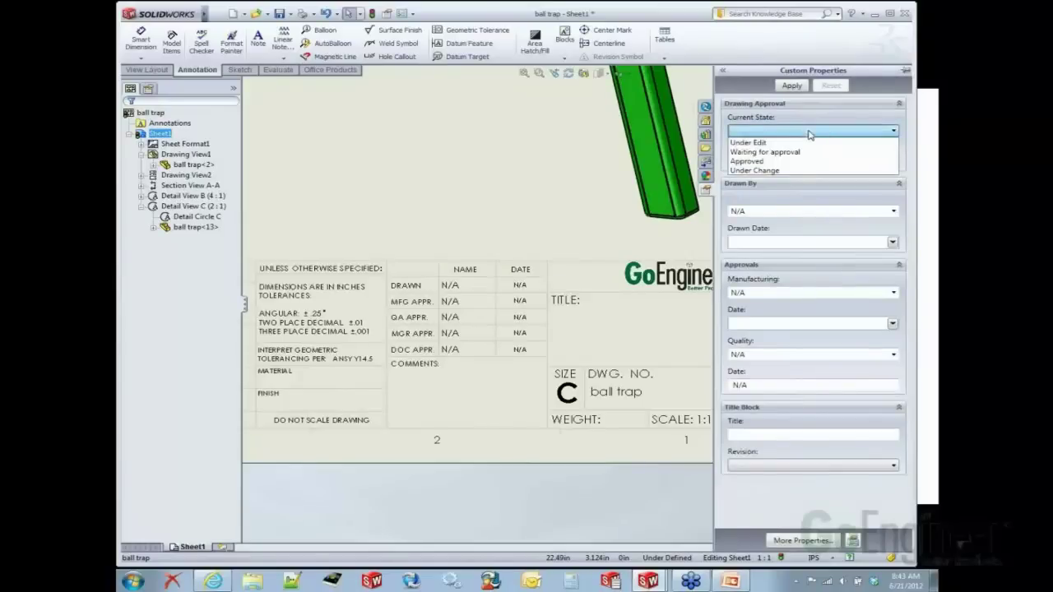
click(798, 139)
click(797, 162)
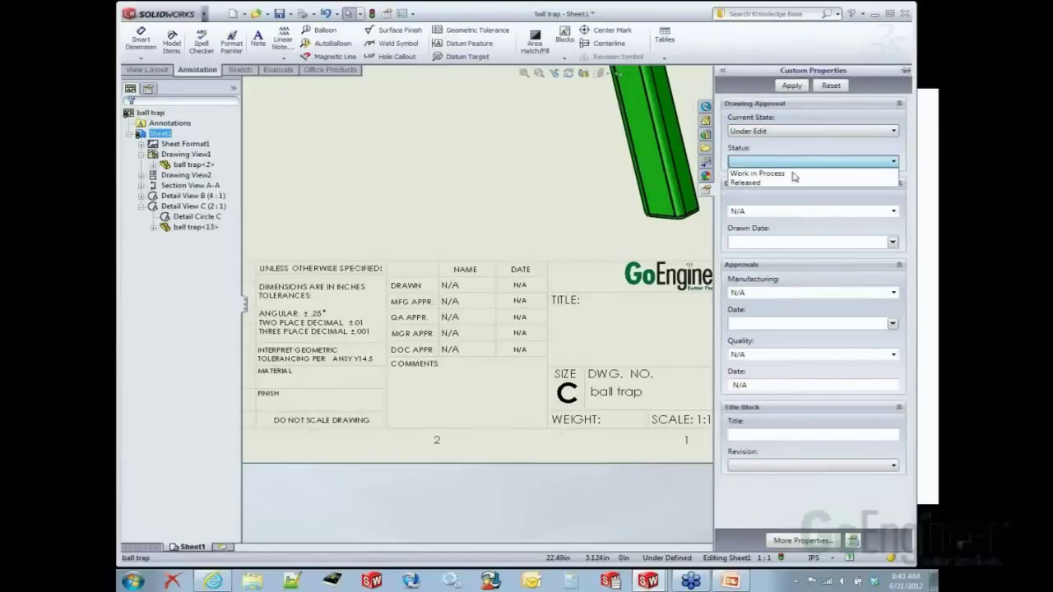
click(797, 171)
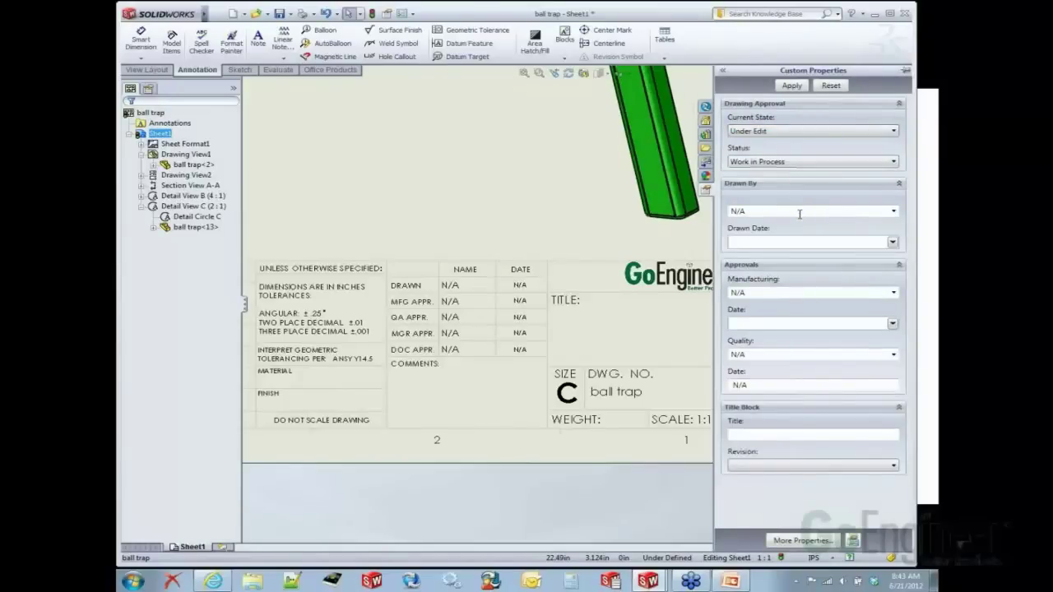
Step: Set the drawn-by property to MLS with a drawn date of 6/21/2012
click(891, 212)
click(856, 228)
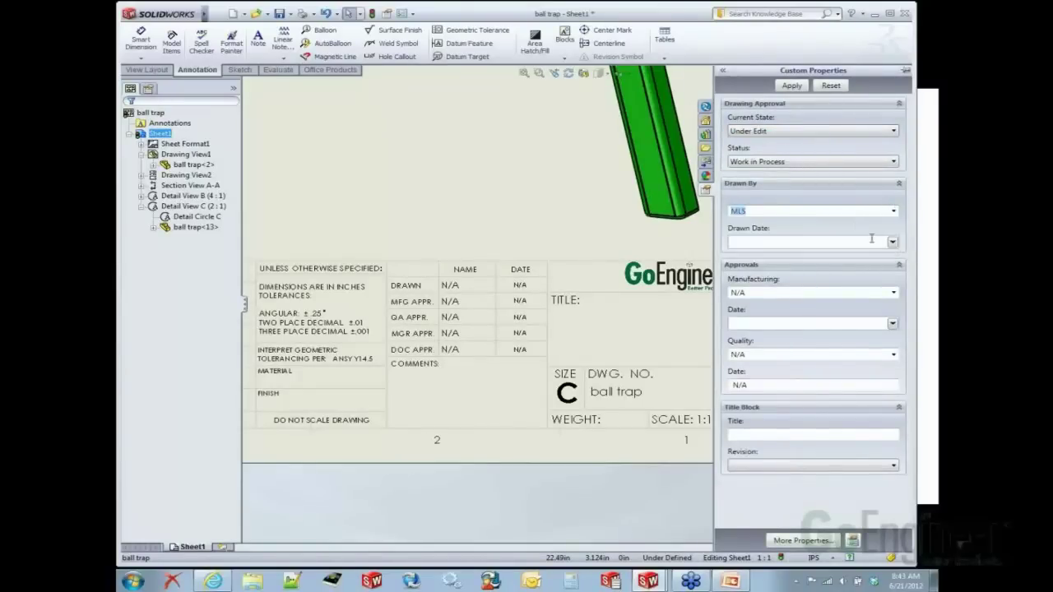
click(891, 242)
click(812, 315)
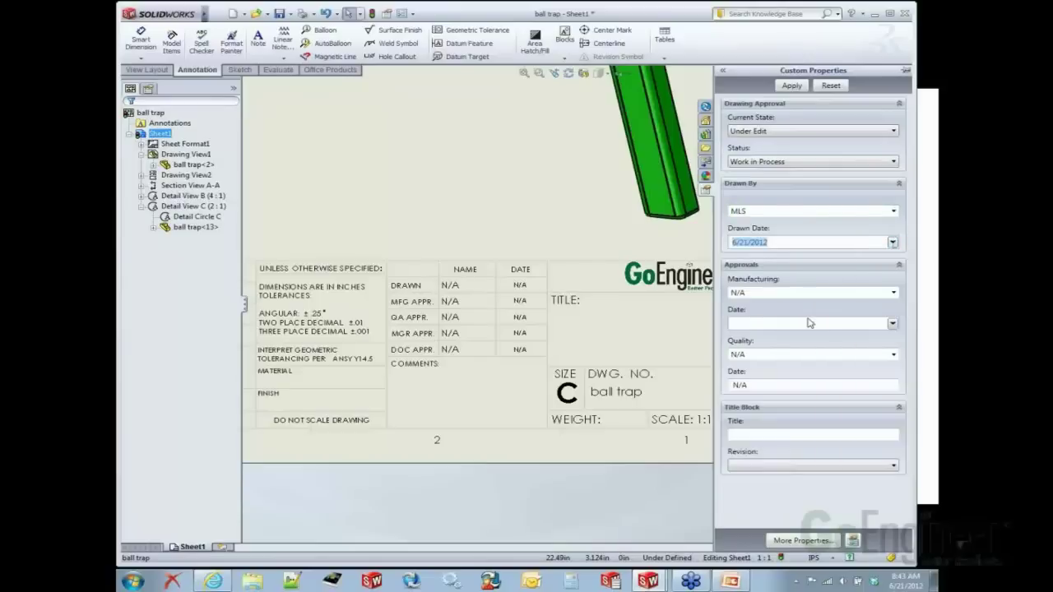
Step: Set the manufacturing approval to JUY dated 6/21/2012 and the quality approval to JKL
click(892, 293)
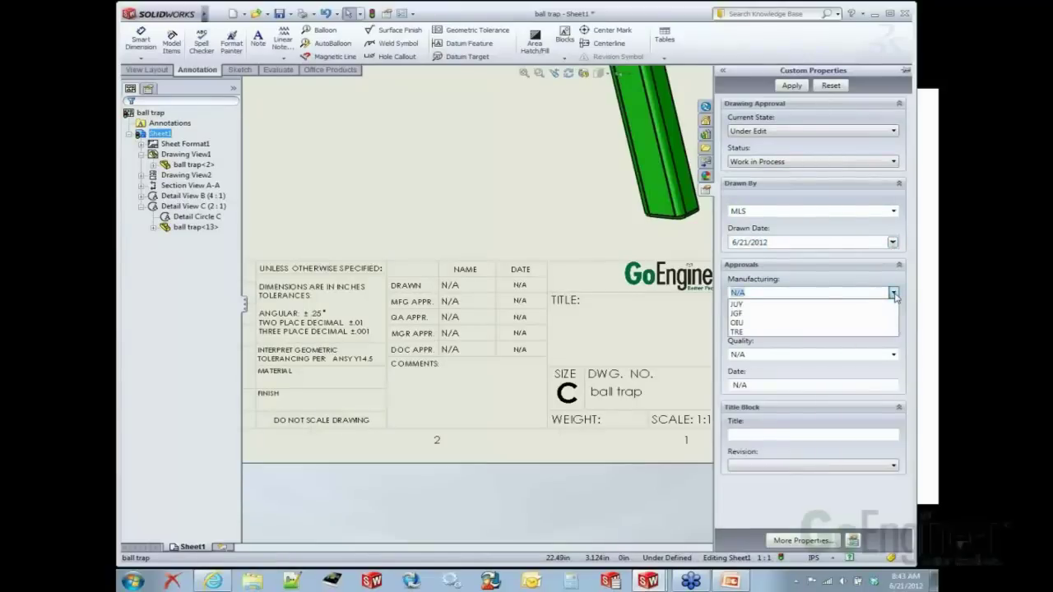
click(876, 306)
click(892, 323)
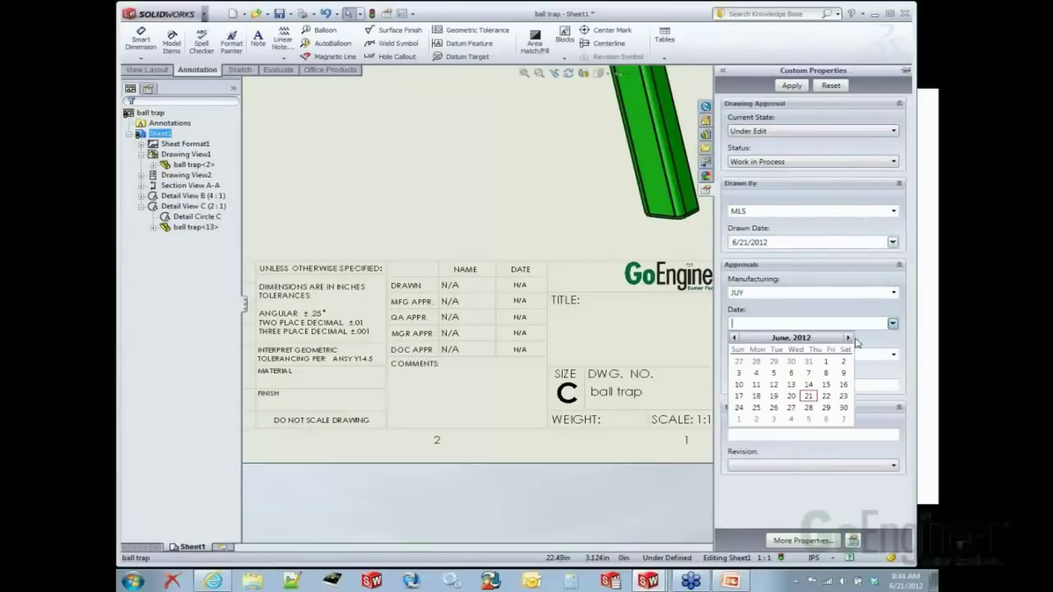
click(810, 397)
click(856, 356)
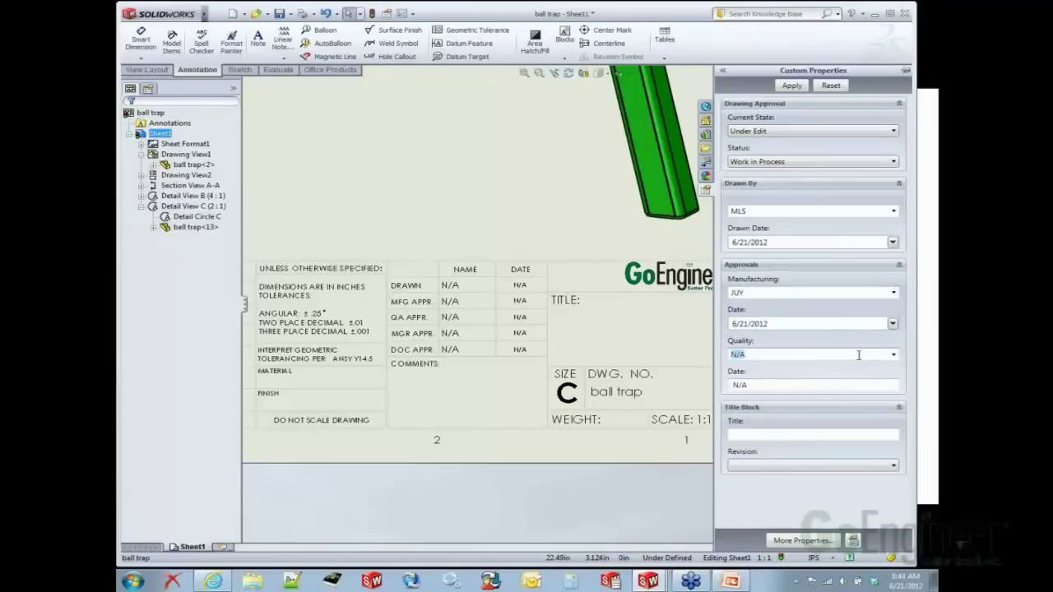
click(891, 355)
click(845, 382)
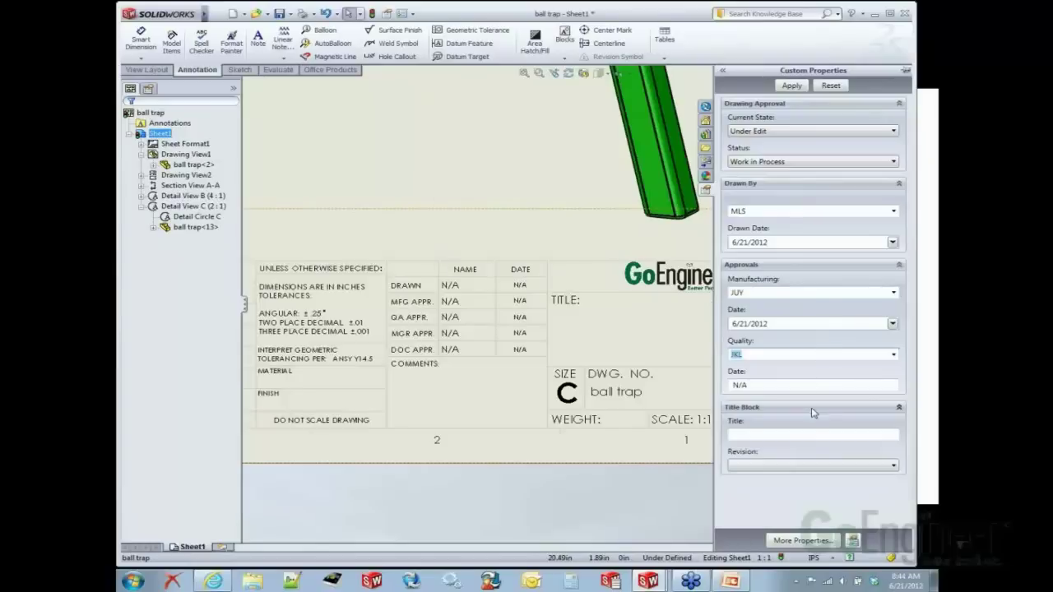
Step: Set the title to BALL TRAP and the revision to A, apply the custom properties, and check the title block against the property form
click(804, 434)
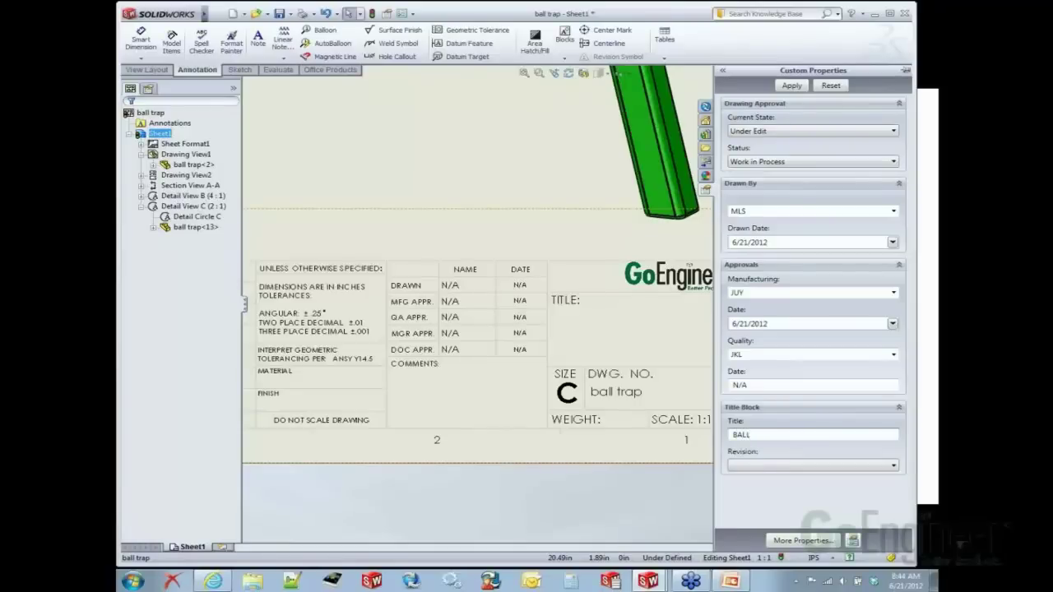
click(893, 465)
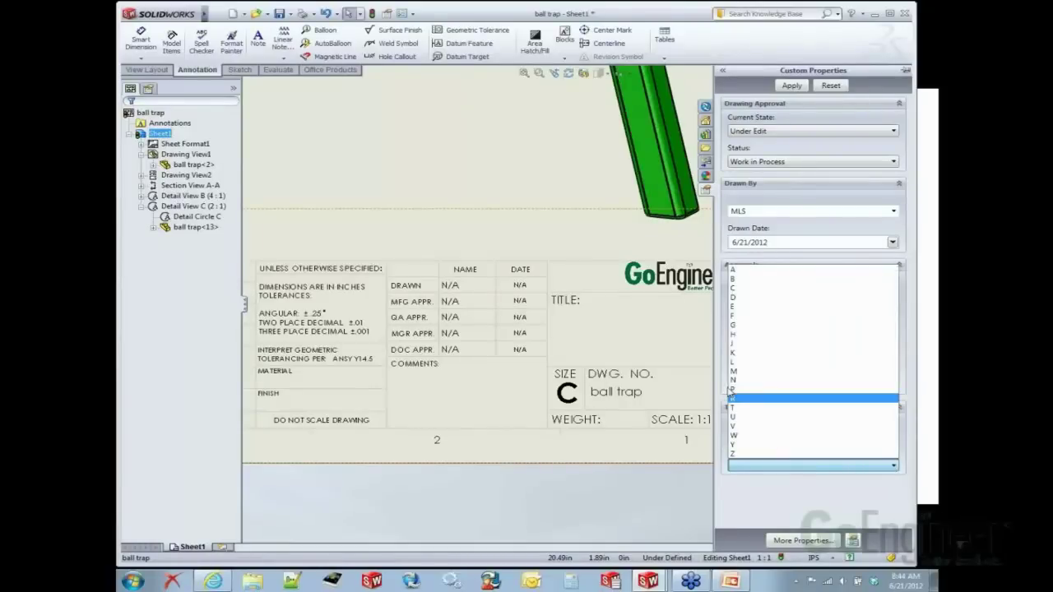
click(735, 273)
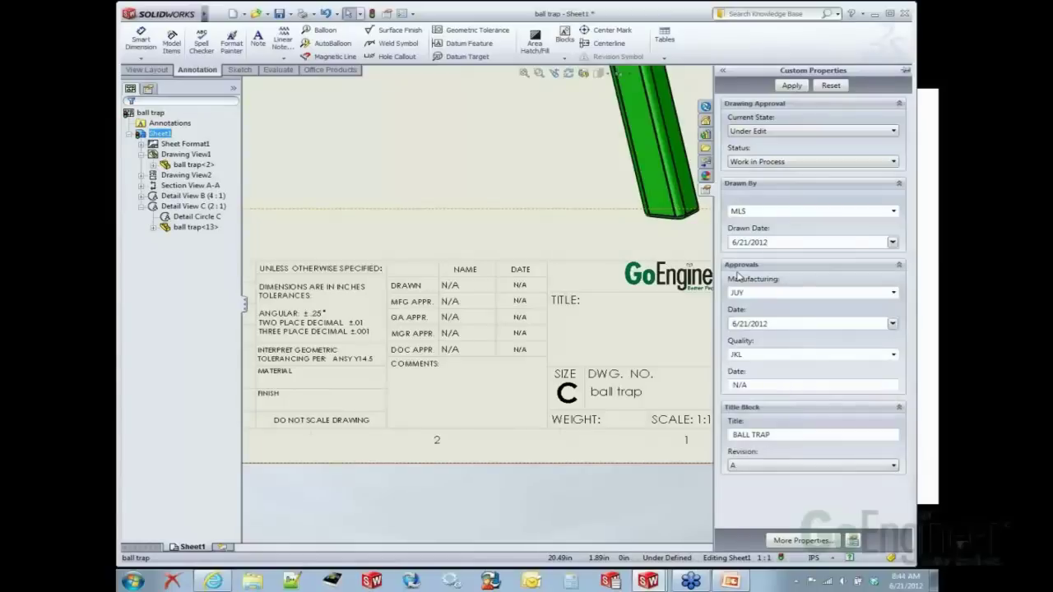
click(802, 85)
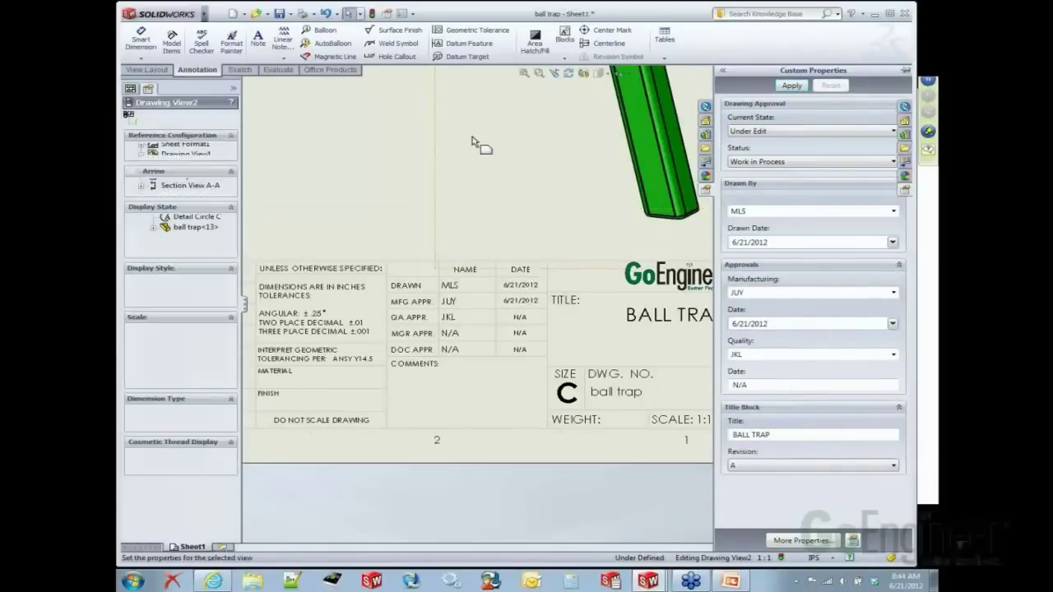
click(479, 138)
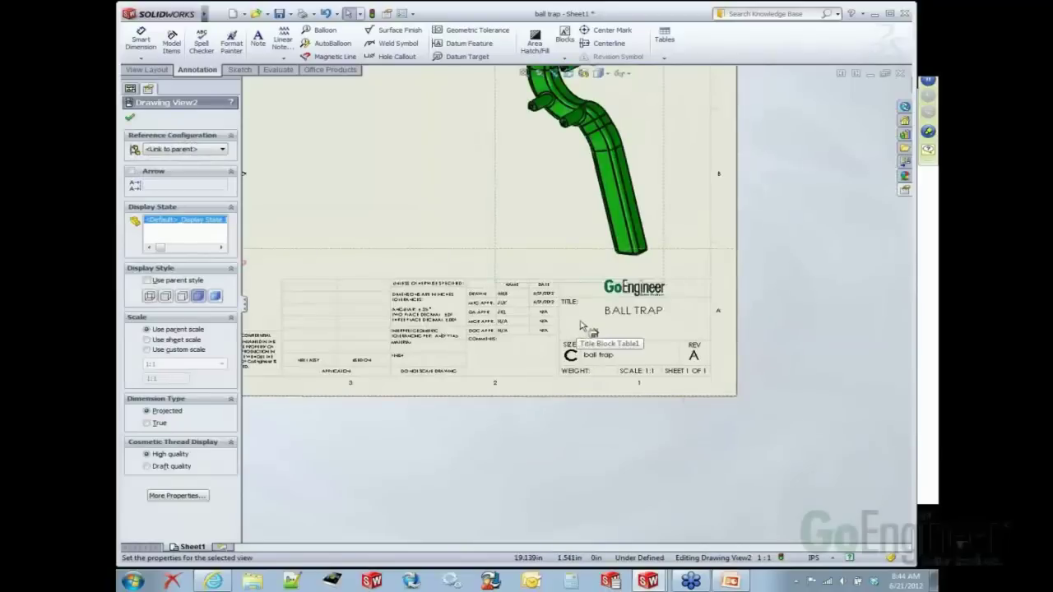
click(447, 222)
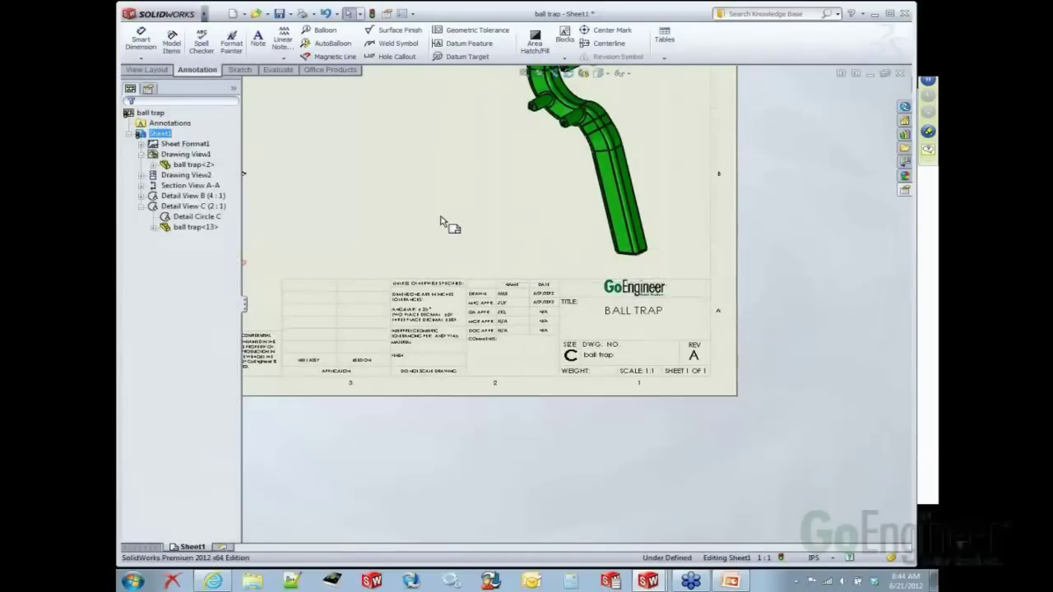
click(904, 190)
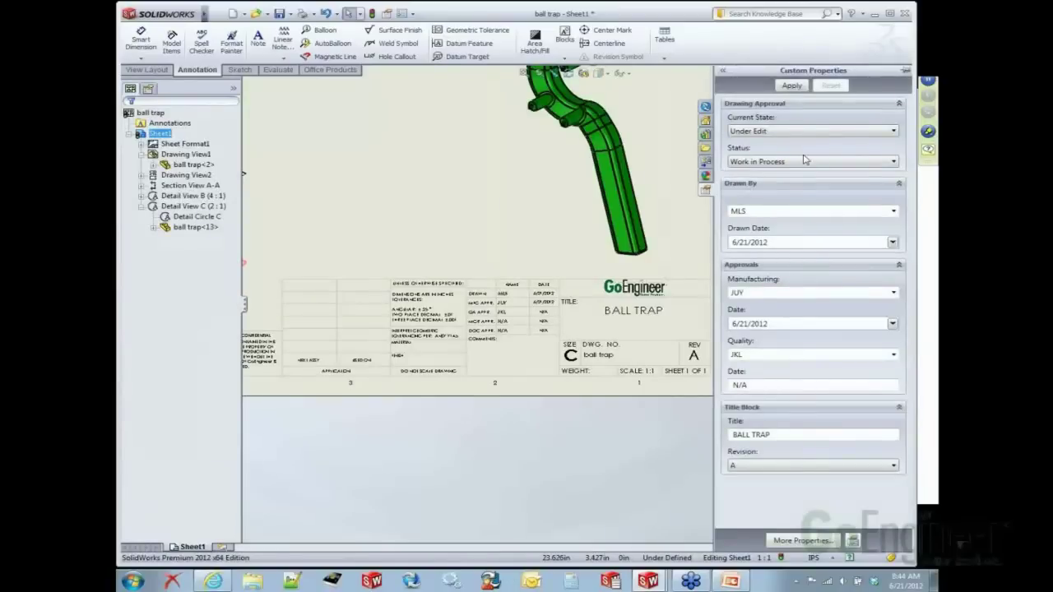
click(472, 215)
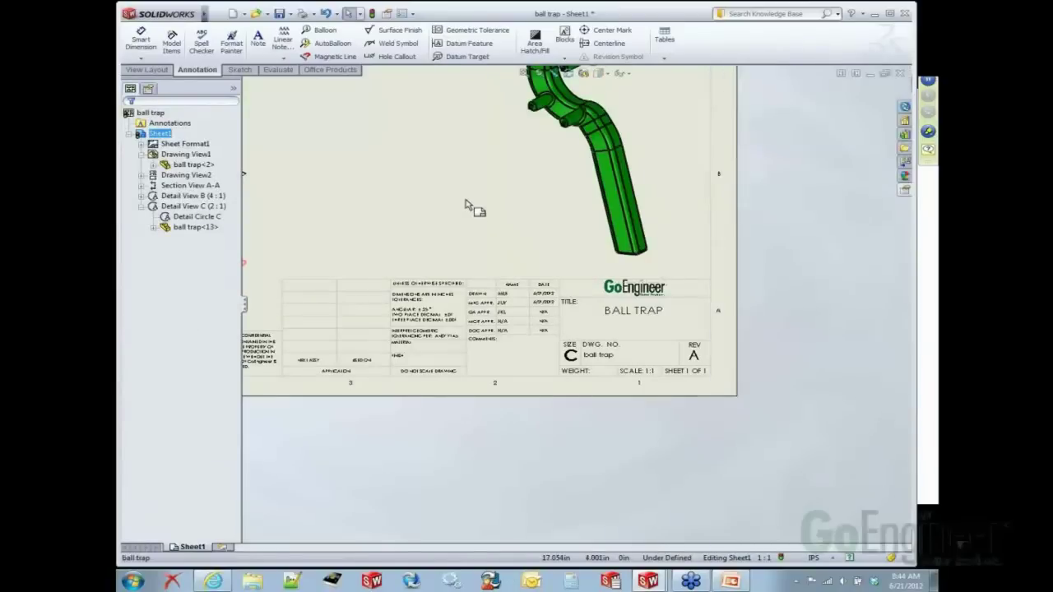
Step: Launch Property Tab Builder from the SolidWorks 2012 tools and reposition its window over the drawing
click(132, 582)
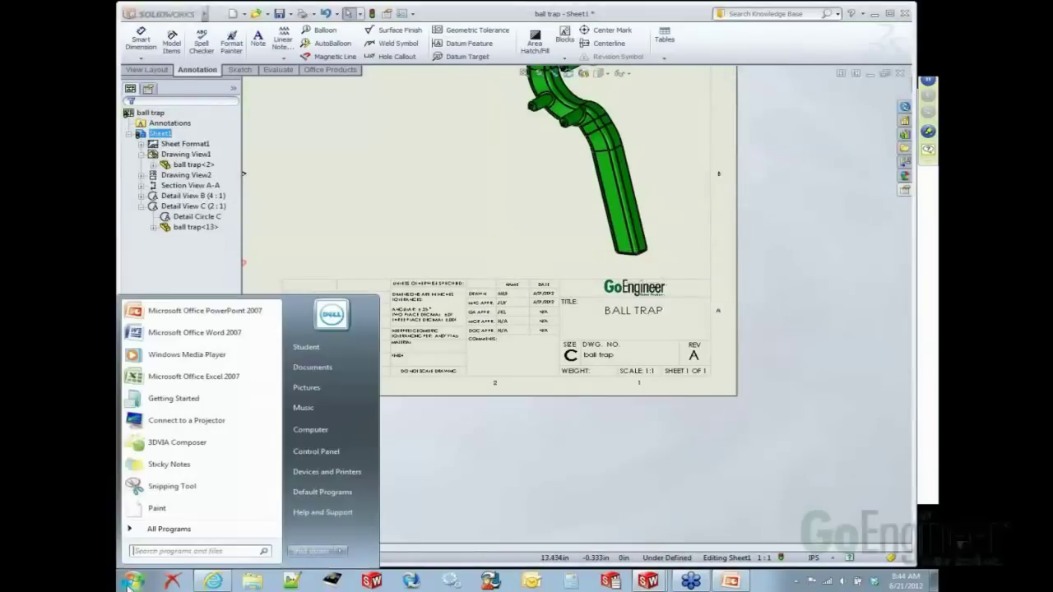
click(165, 528)
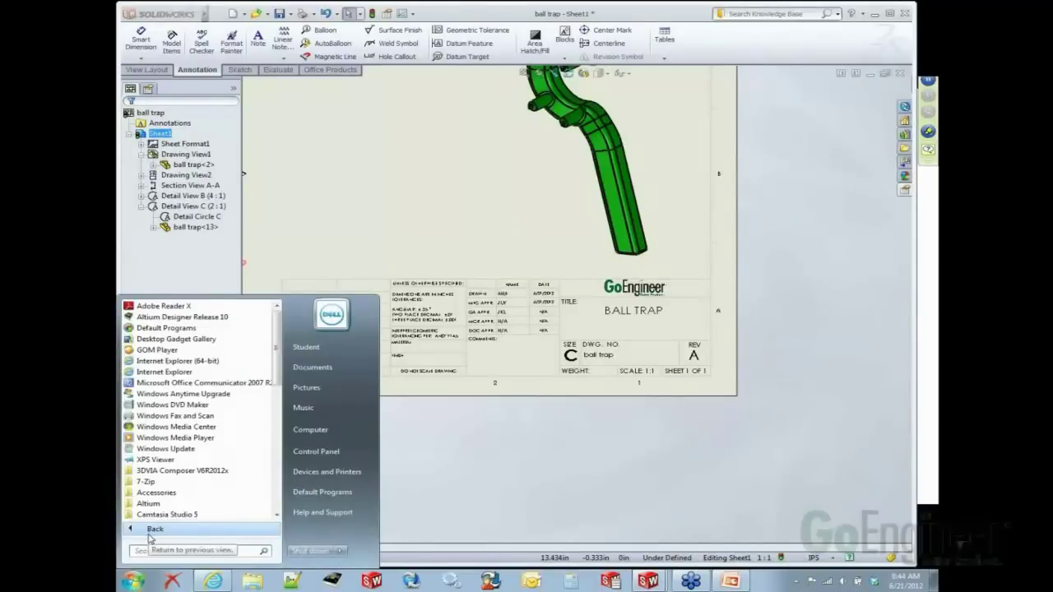
drag(279, 371, 270, 485)
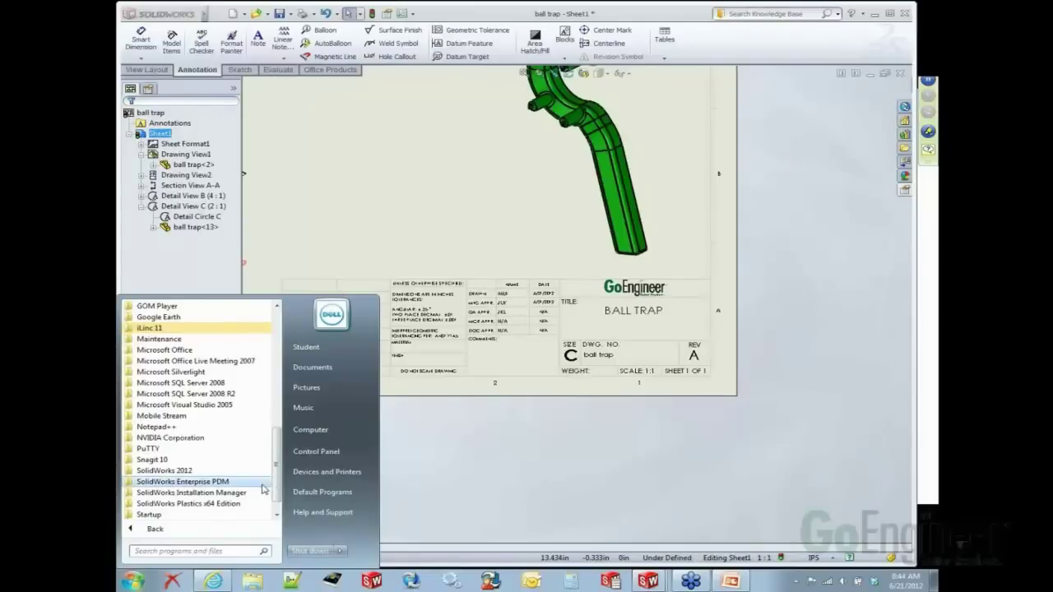
click(177, 470)
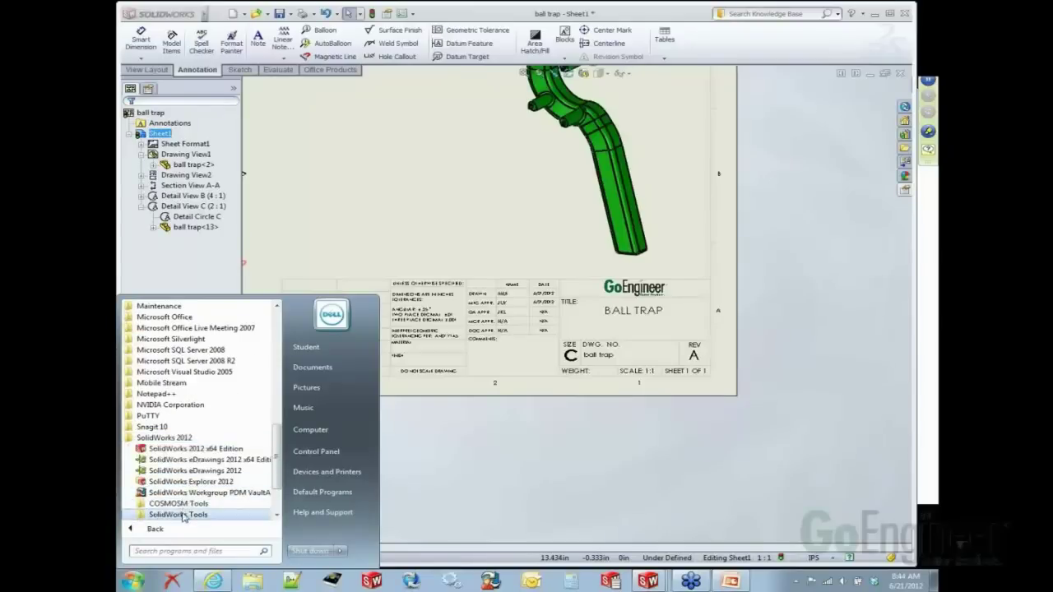
click(184, 514)
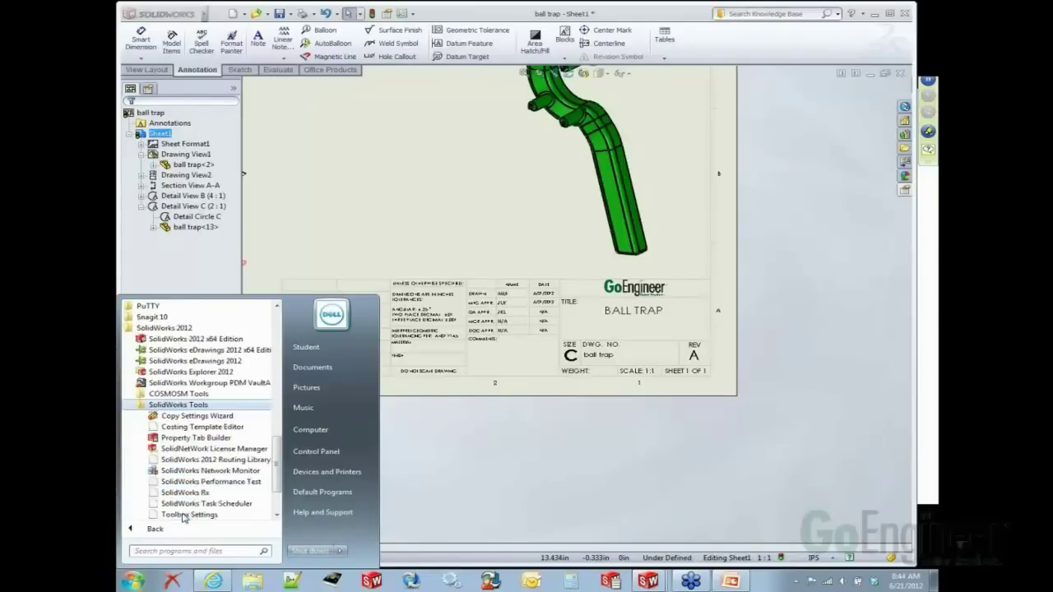
click(205, 441)
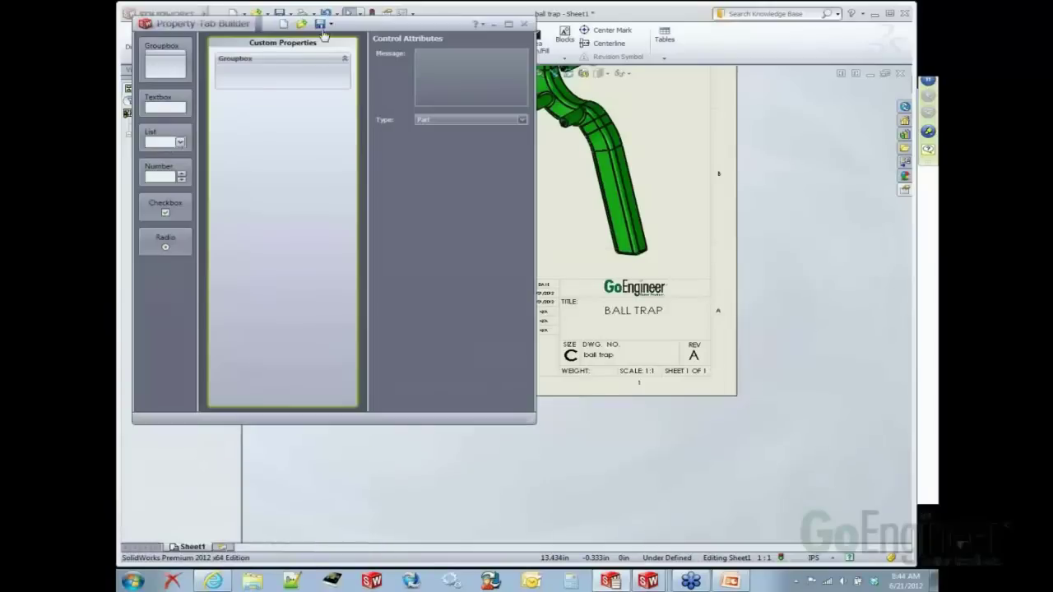
drag(370, 28, 479, 79)
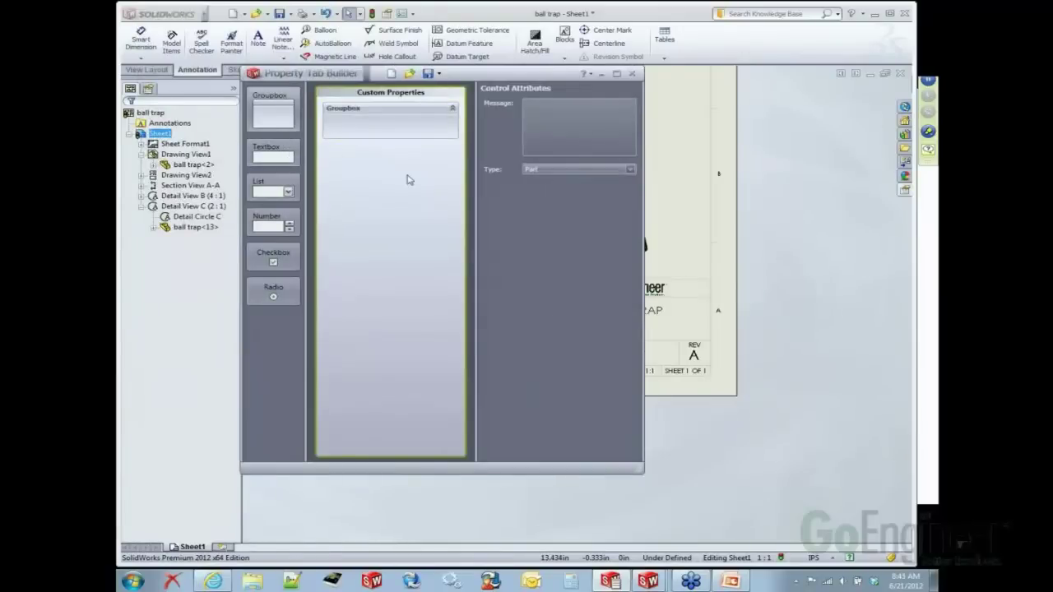
Step: Add a textbox, a list and a number field to the first groupbox of the new property form
drag(408, 180, 404, 176)
drag(284, 108, 400, 138)
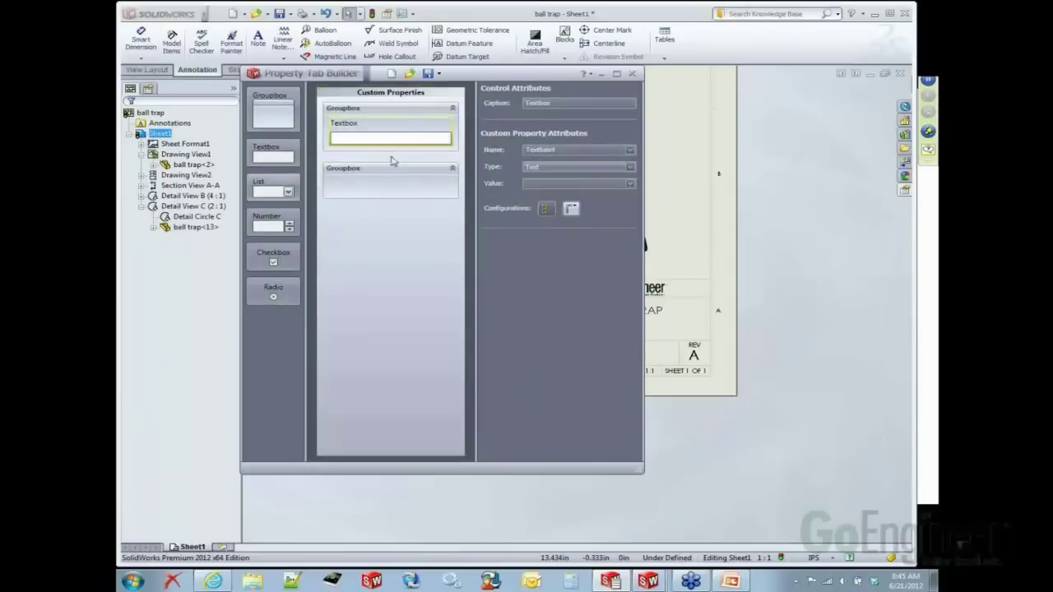
drag(275, 191, 387, 177)
drag(273, 224, 371, 182)
Step: Select the textbox, switch its configurations option and display the choices for its custom property type
click(369, 128)
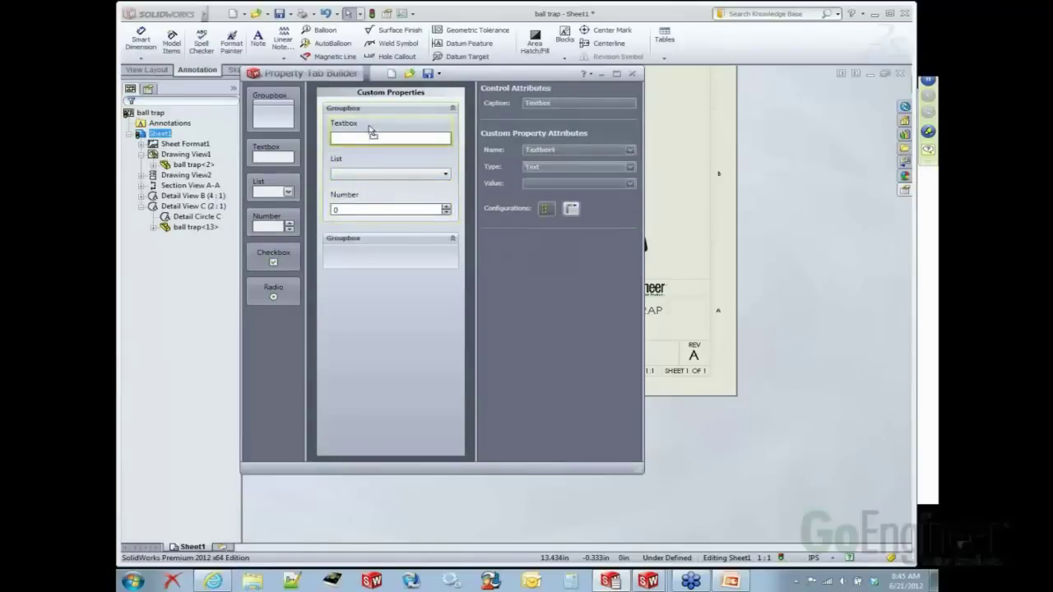
drag(580, 103, 518, 98)
click(546, 212)
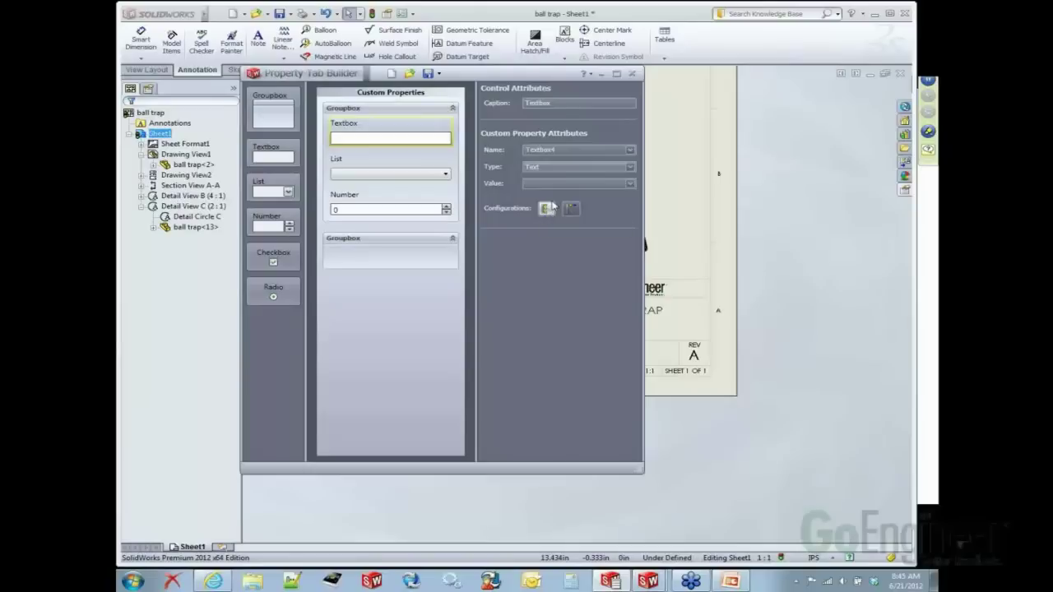
click(579, 169)
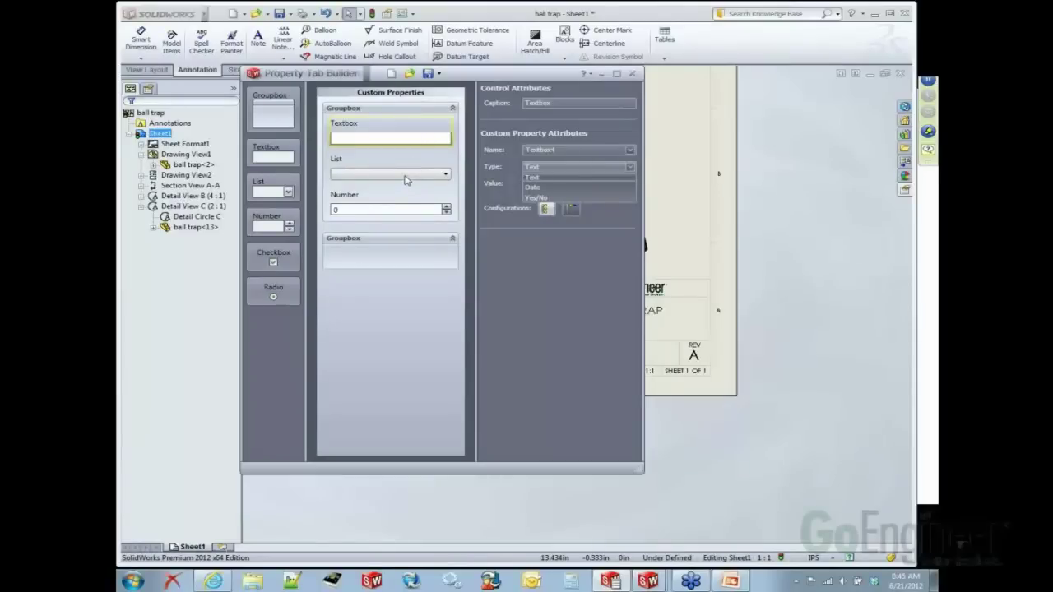
Step: Discard the new form, open the existing drawing property template to review its layout, and close Property Tab Builder
click(411, 76)
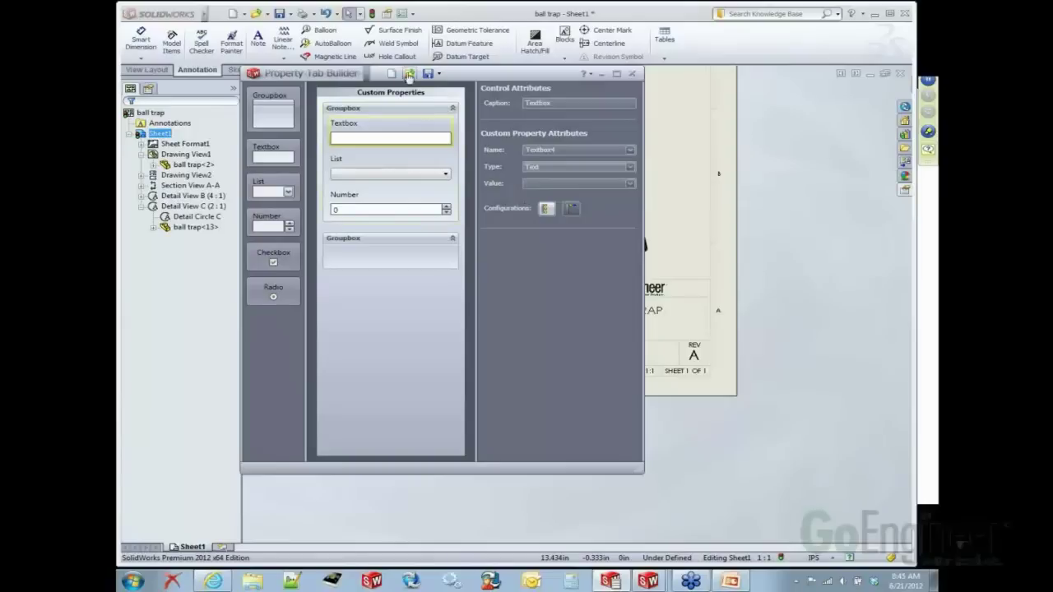
click(410, 76)
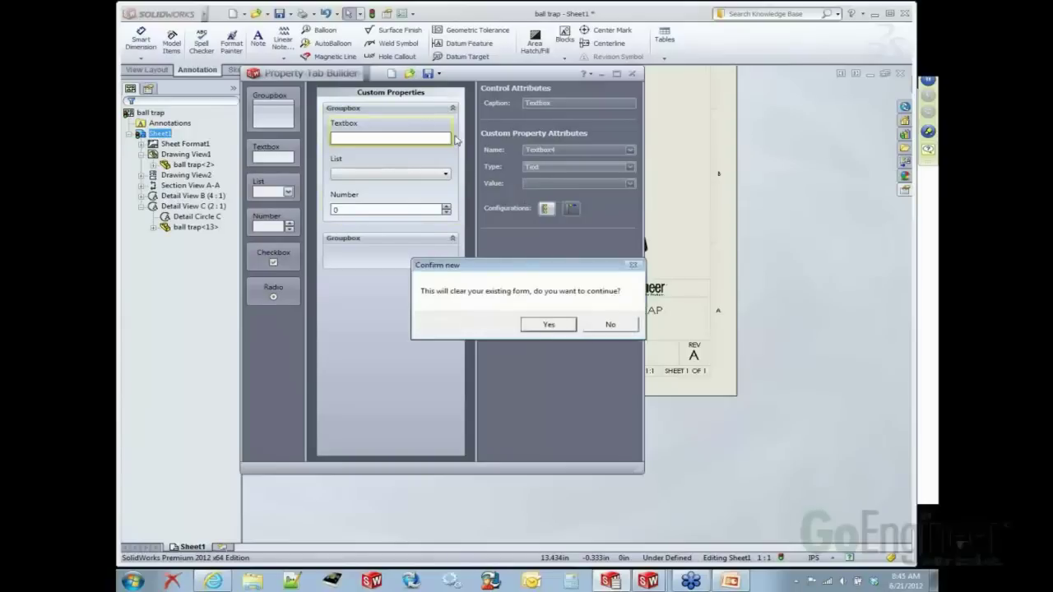
click(544, 325)
key(ctrl+o)
click(472, 242)
double_click(467, 244)
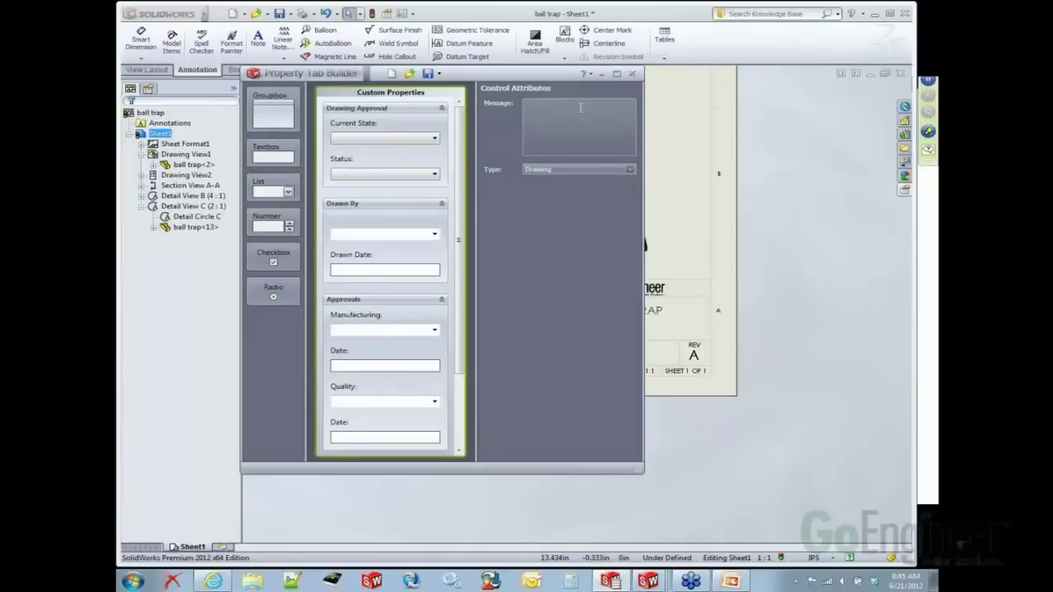
click(632, 73)
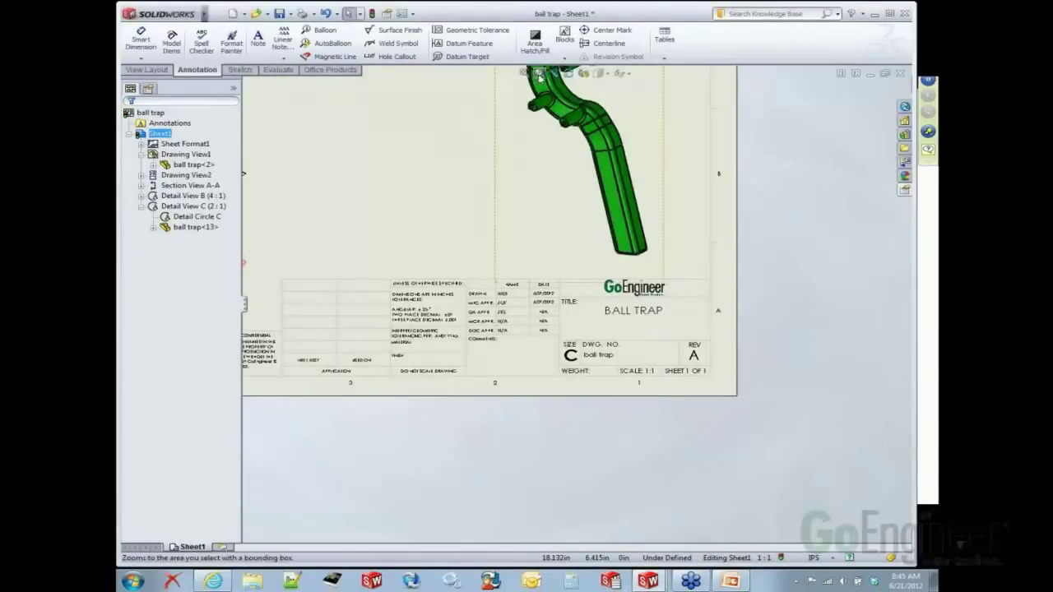
Step: Inspect the title block against the full drawing sheet, then switch to the PowerPoint presentation
key(f)
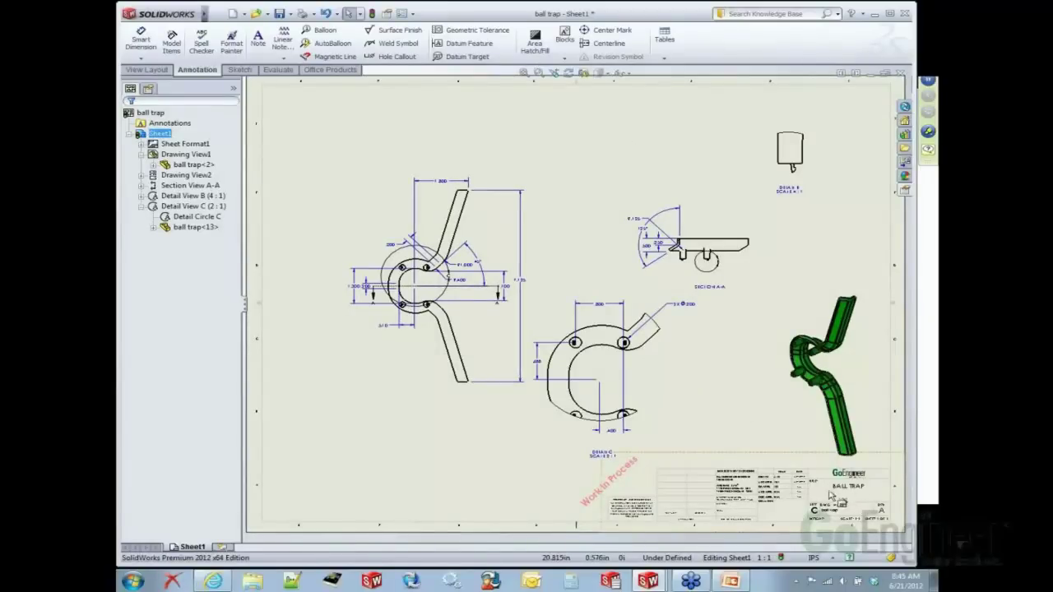
scroll(831, 493, down, 3)
scroll(764, 419, down, 2)
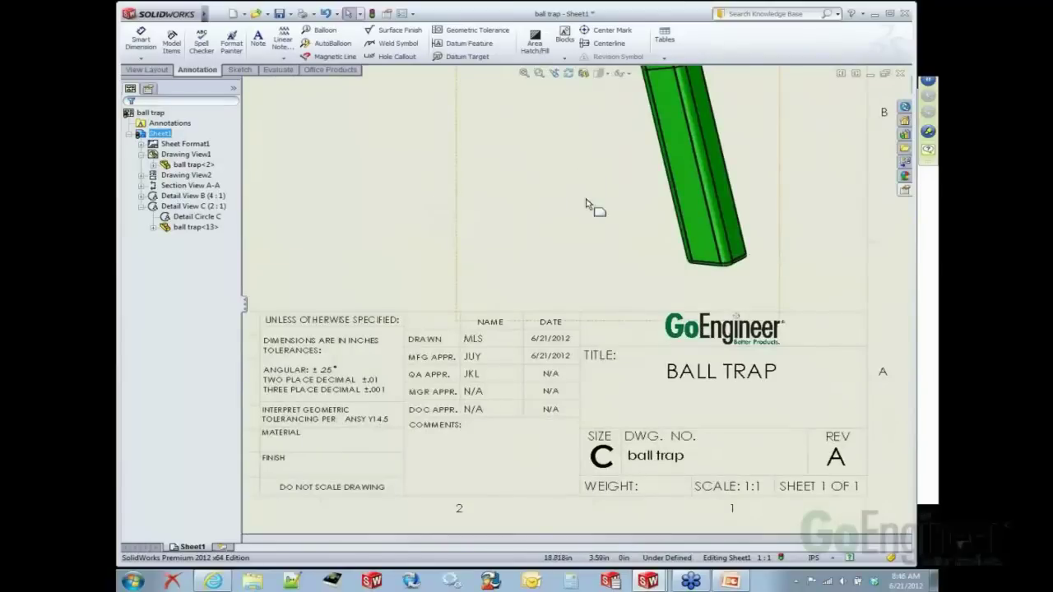
click(524, 73)
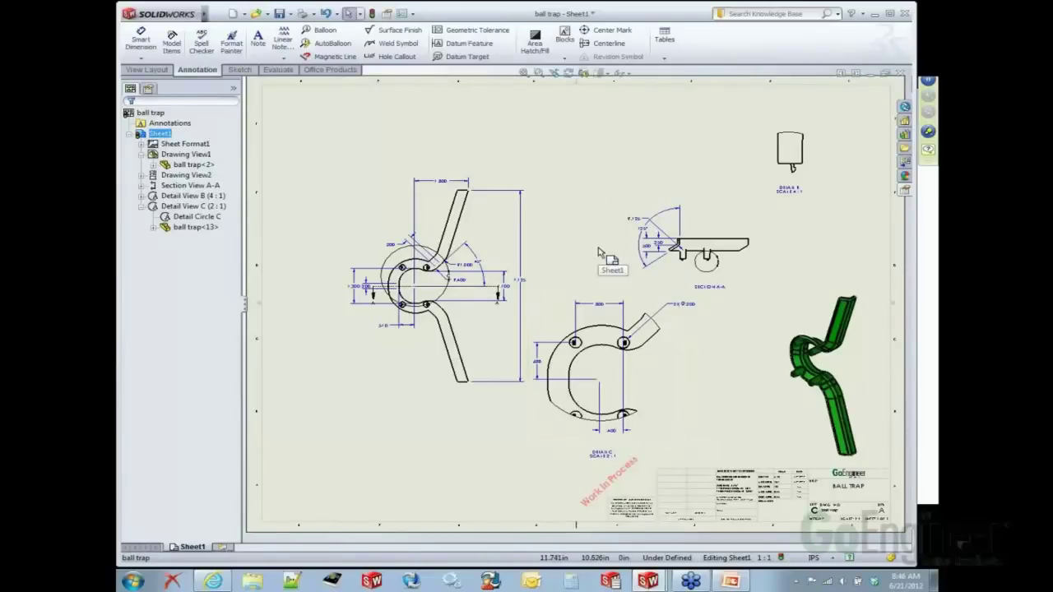
key(alt+Tab)
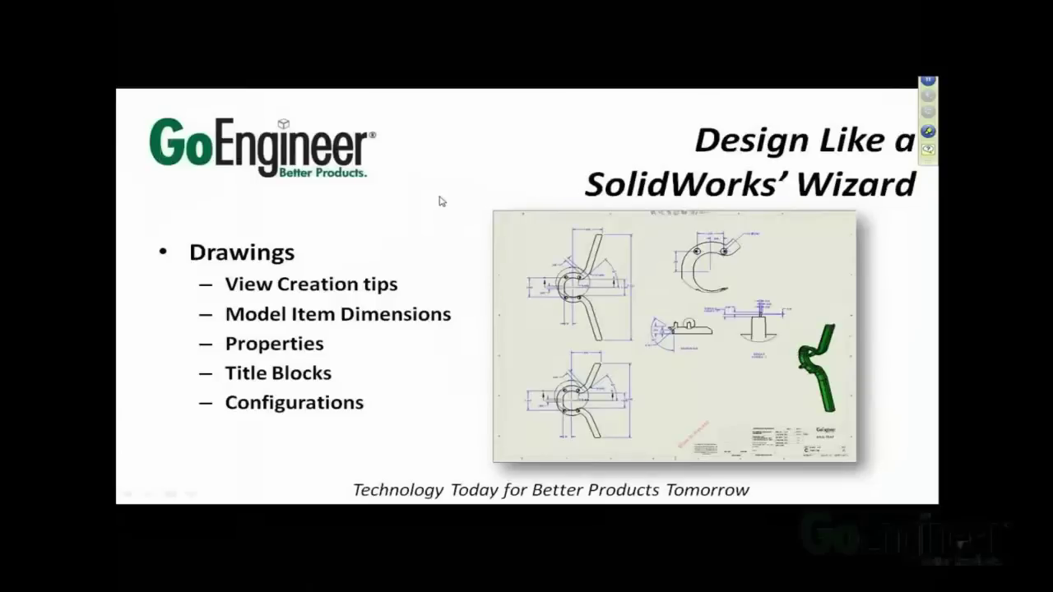